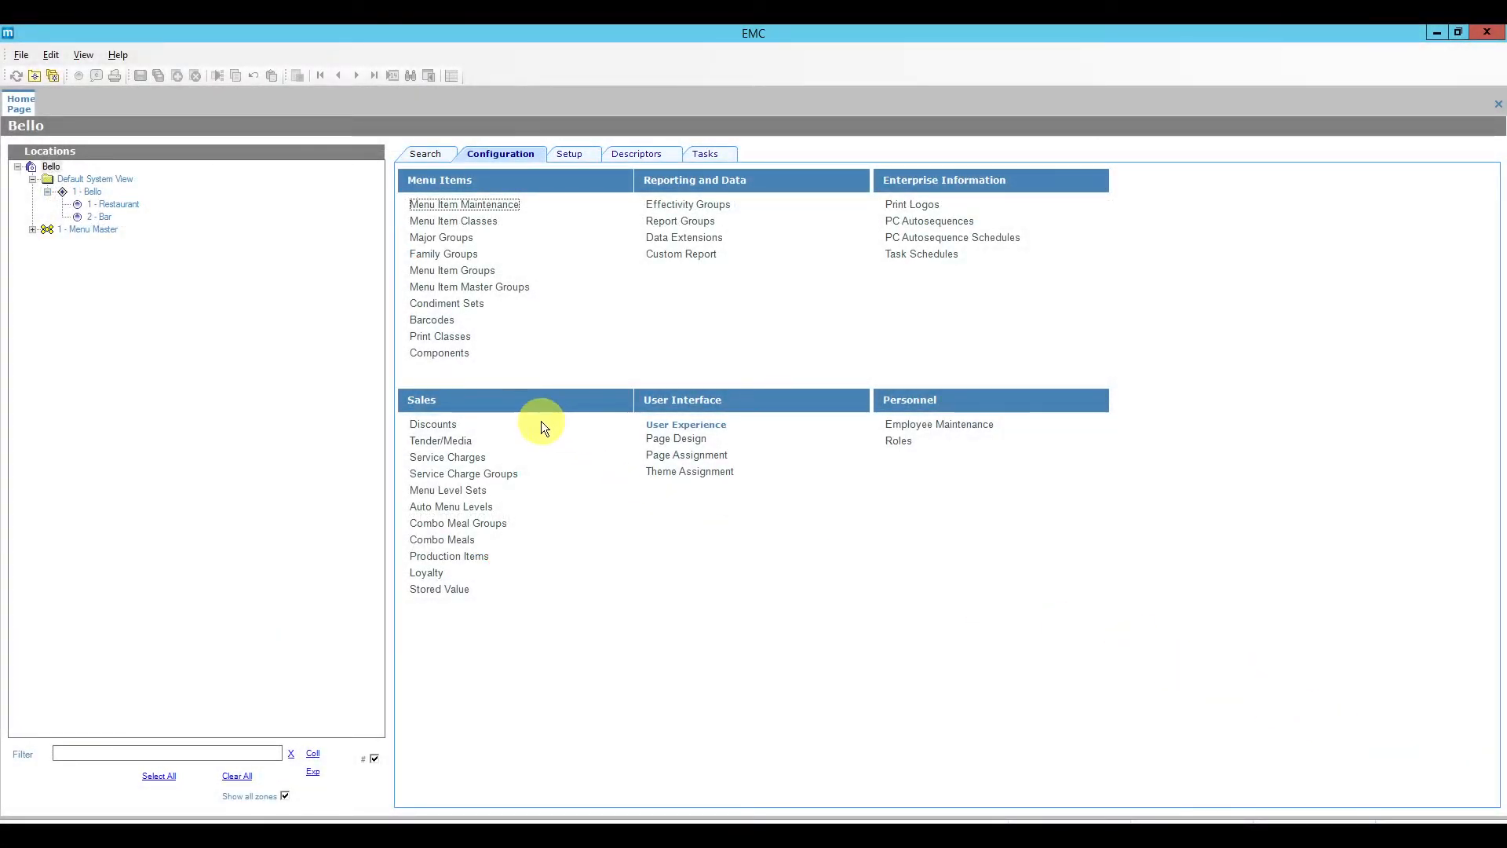
Step: Select the Bello enterprise and open its Discounts records under Sales
left_click(500, 157)
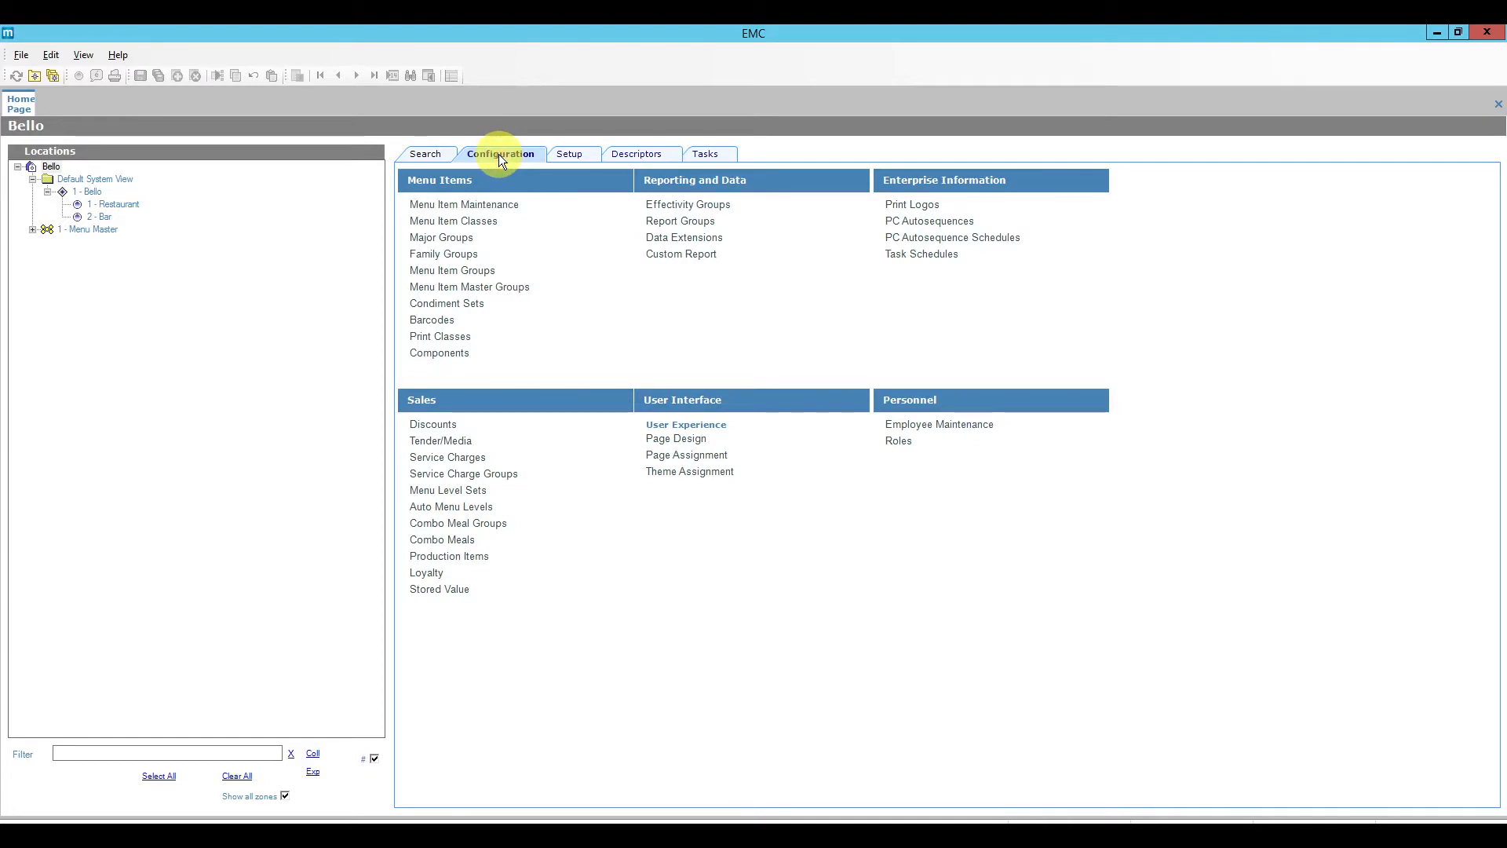
left_click(55, 168)
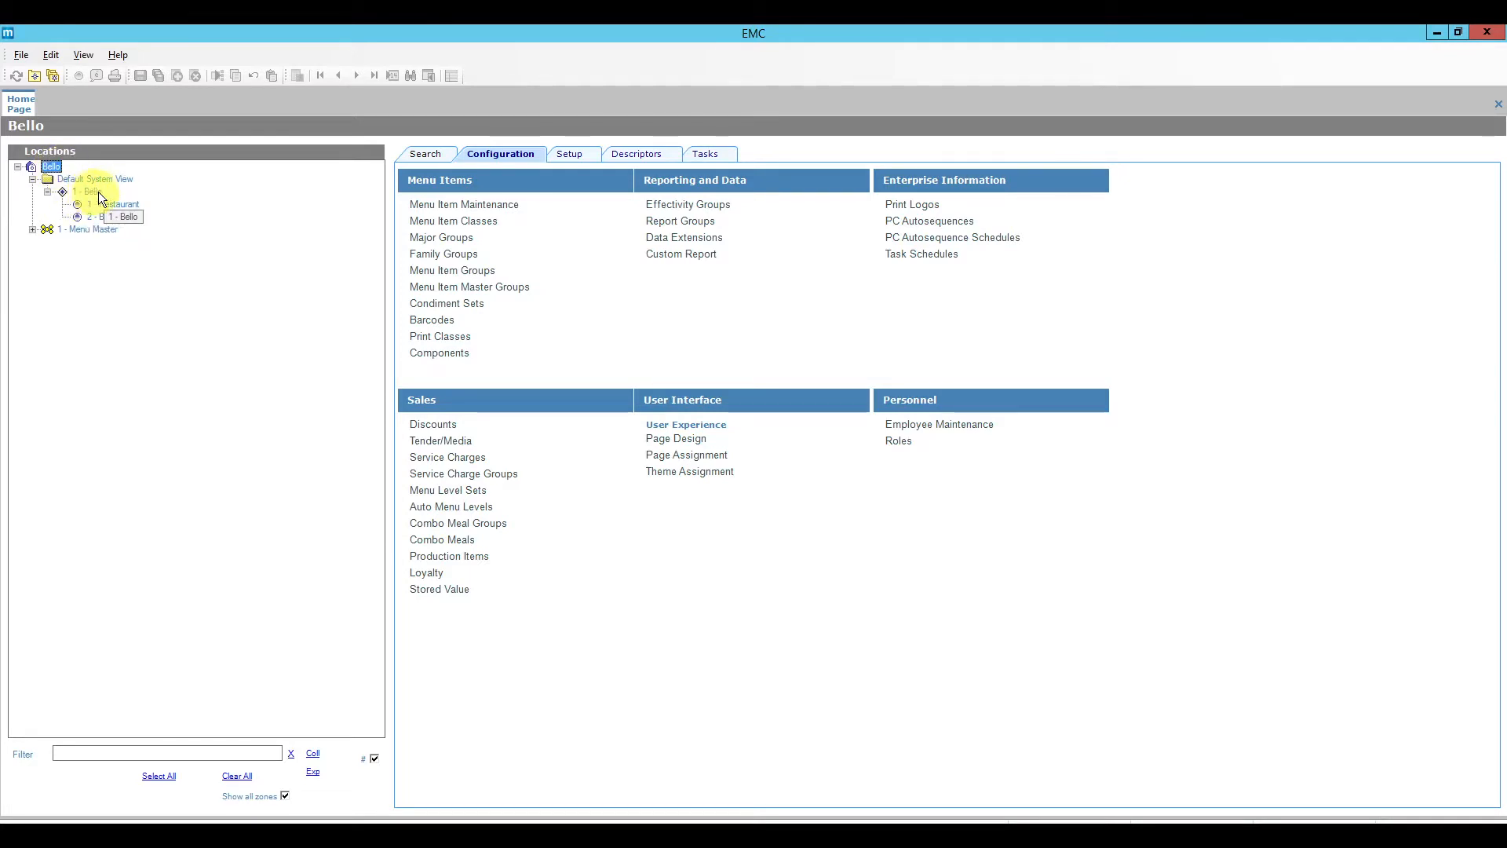
left_click(436, 426)
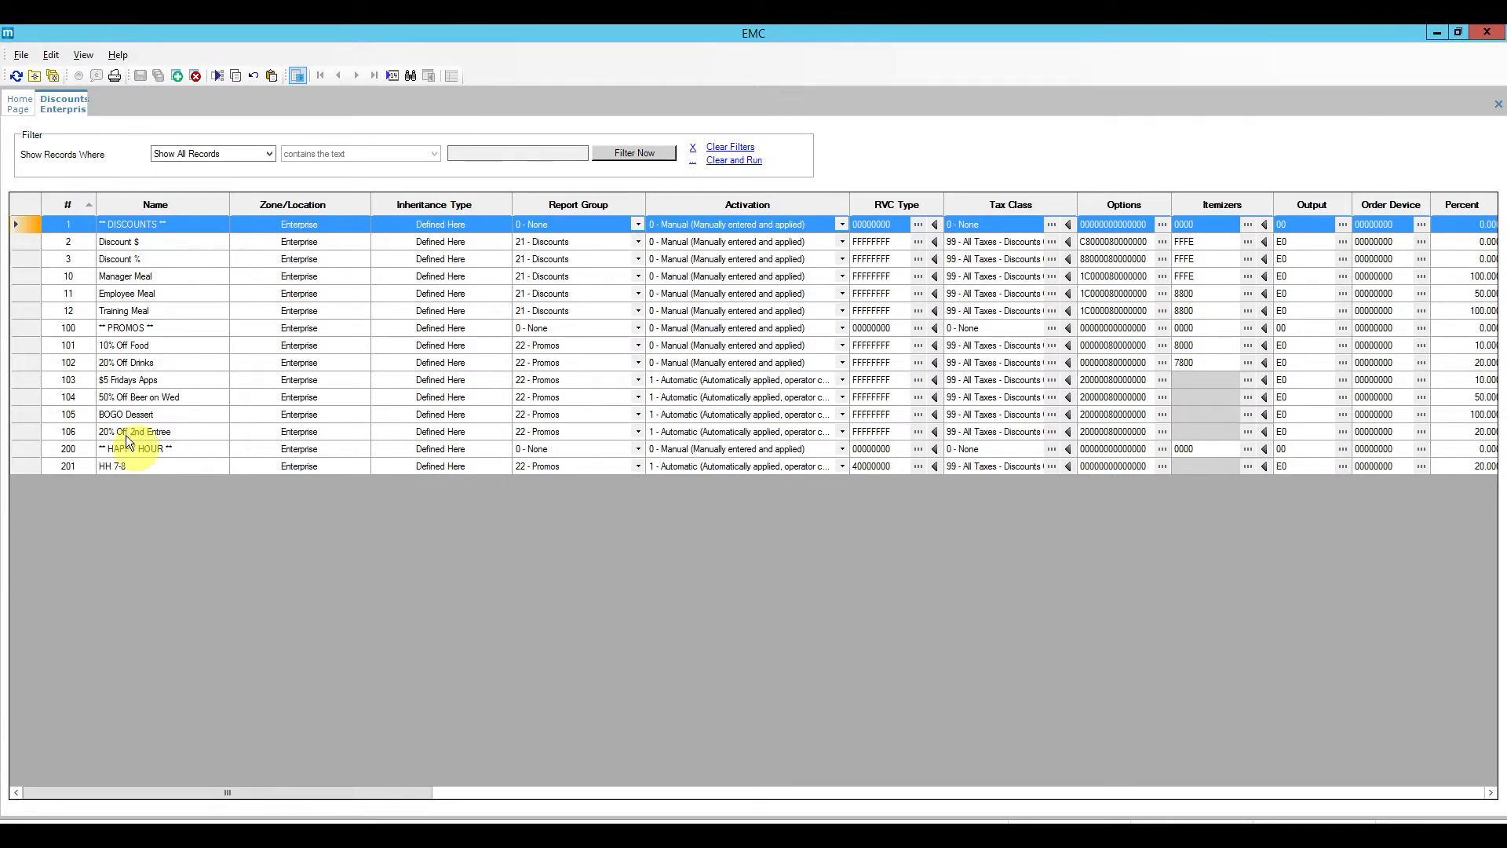
left_click_drag(25, 223, 20, 434)
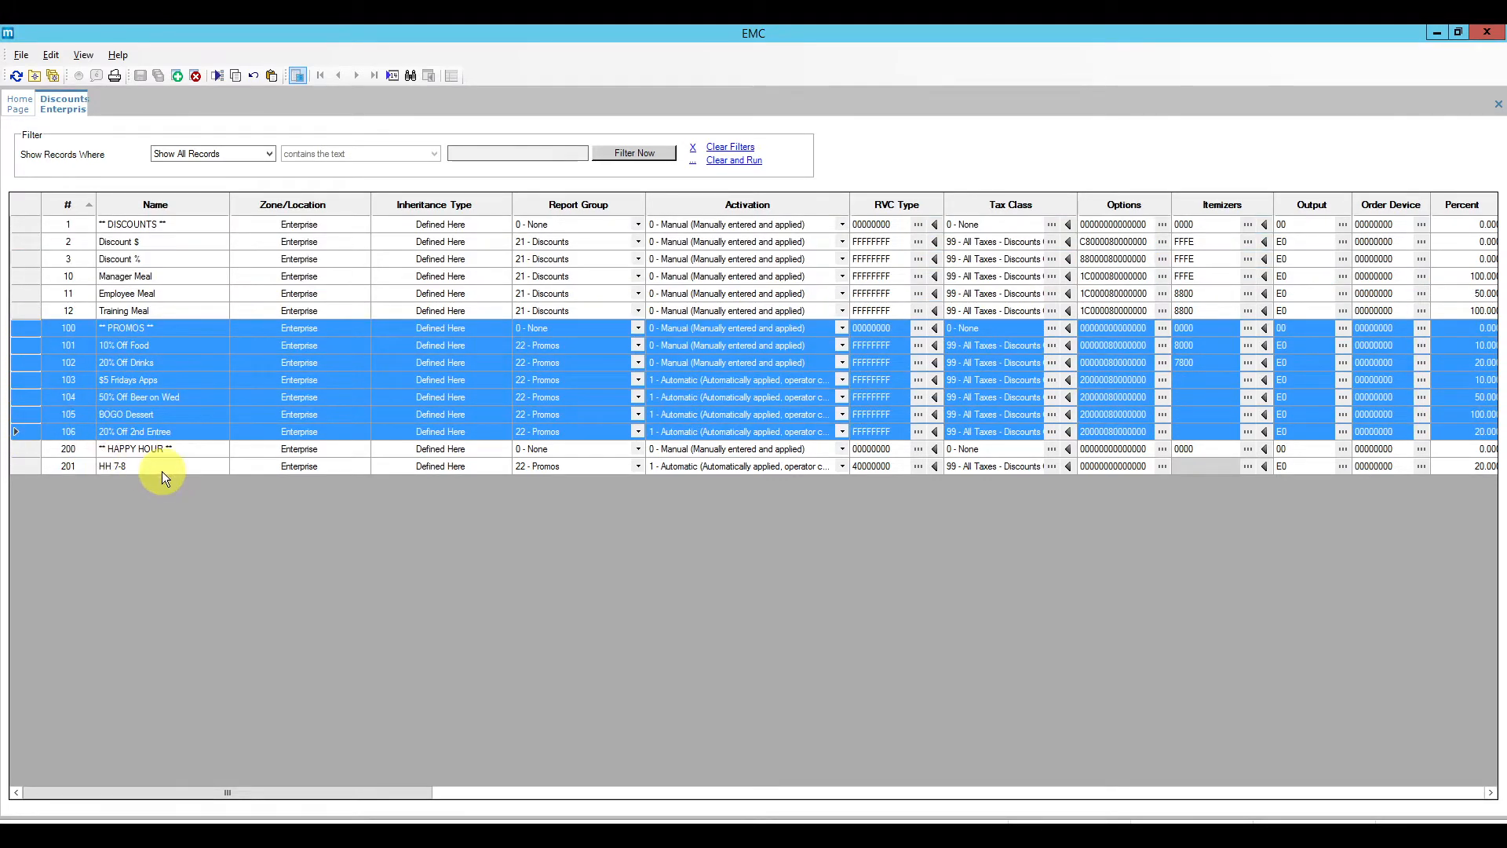
left_click(27, 345)
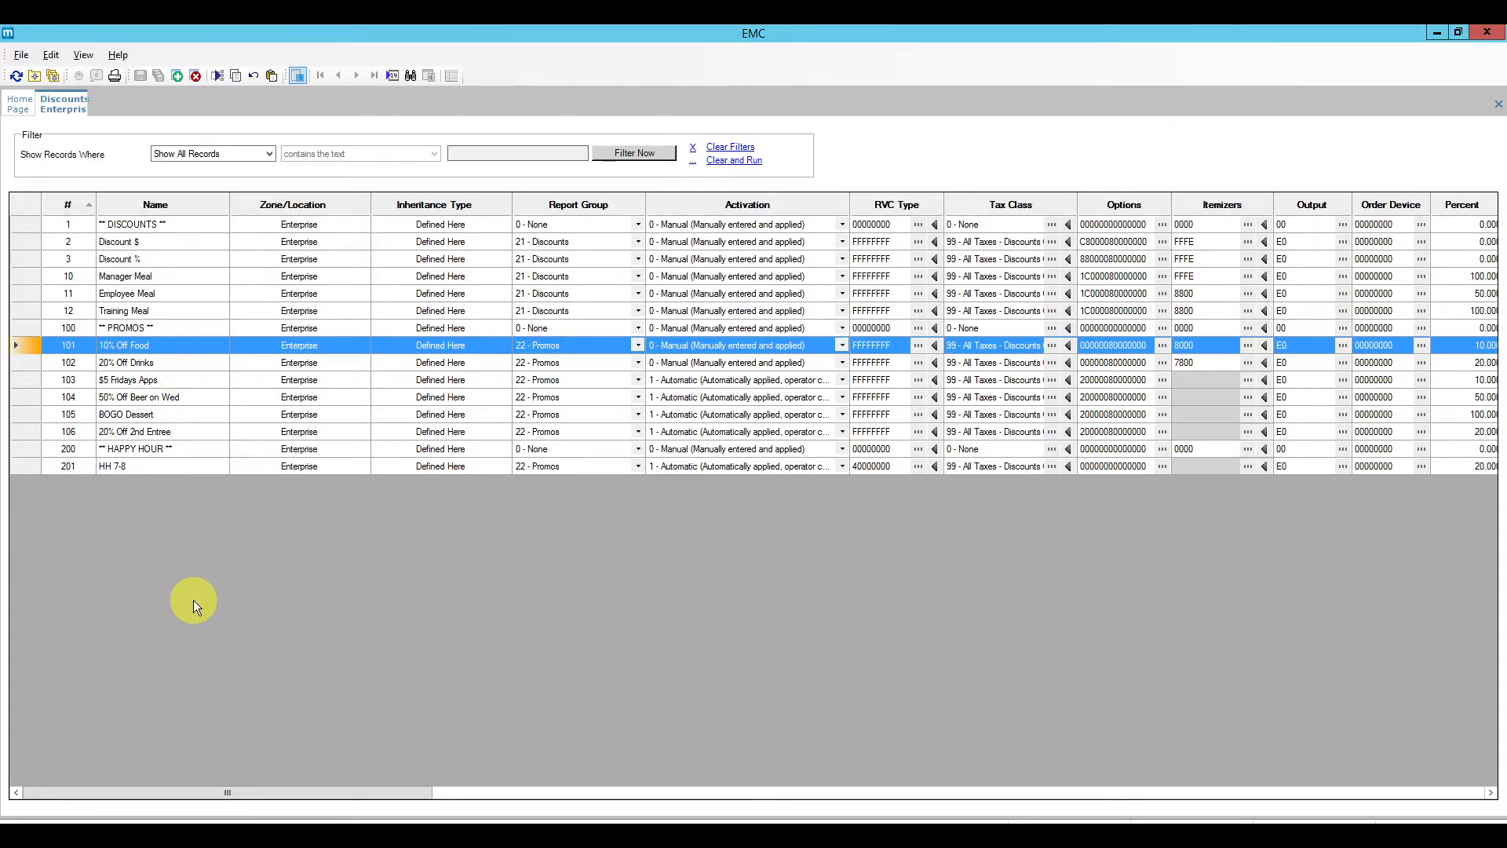
left_click(25, 243)
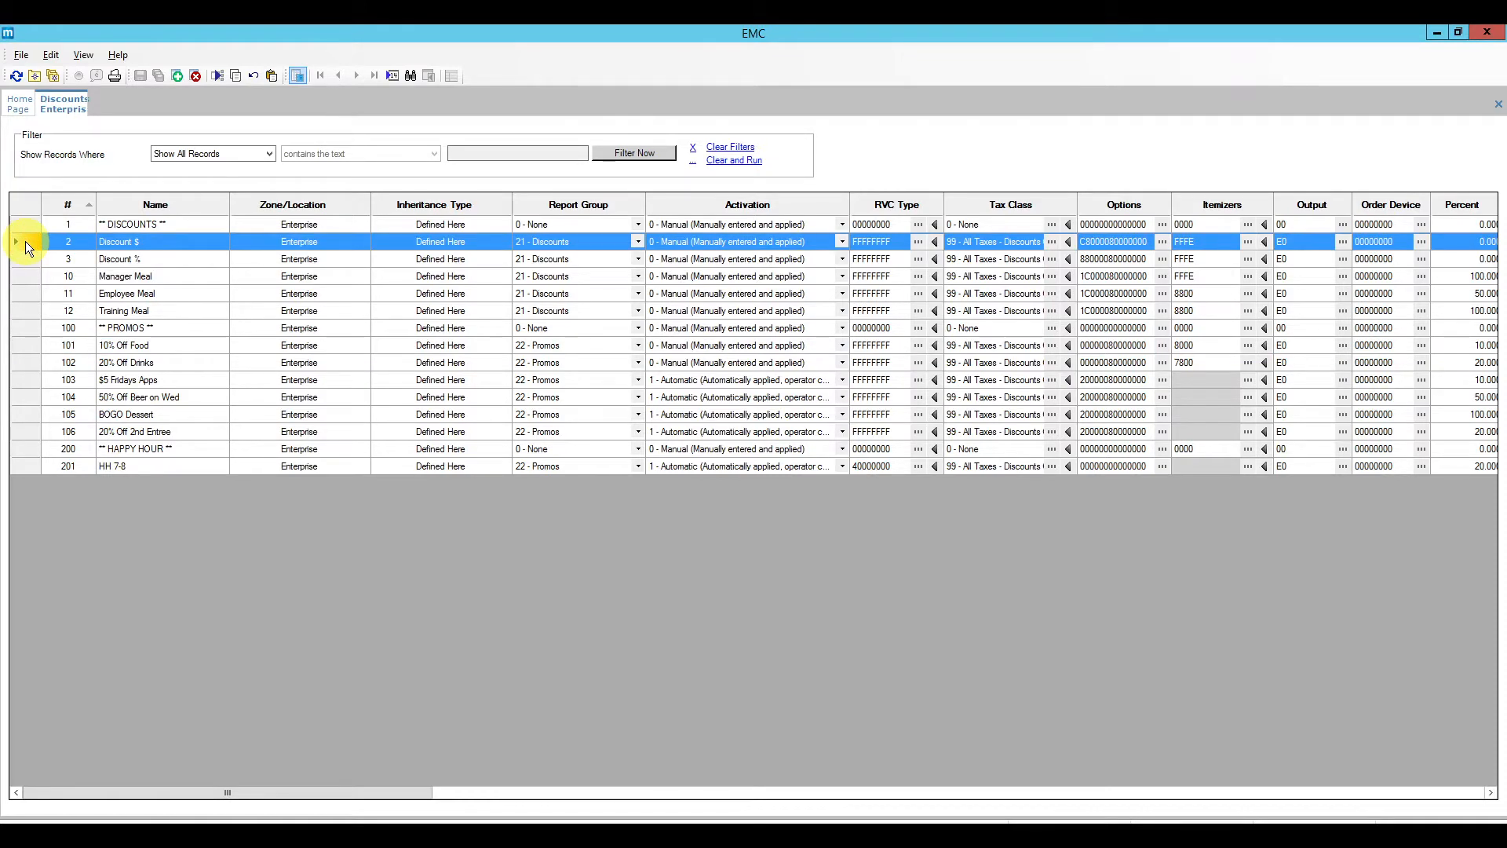
Step: Open Discount $ in form view and check its General Activation Type, leaving 0 - Manual
double_click(25, 242)
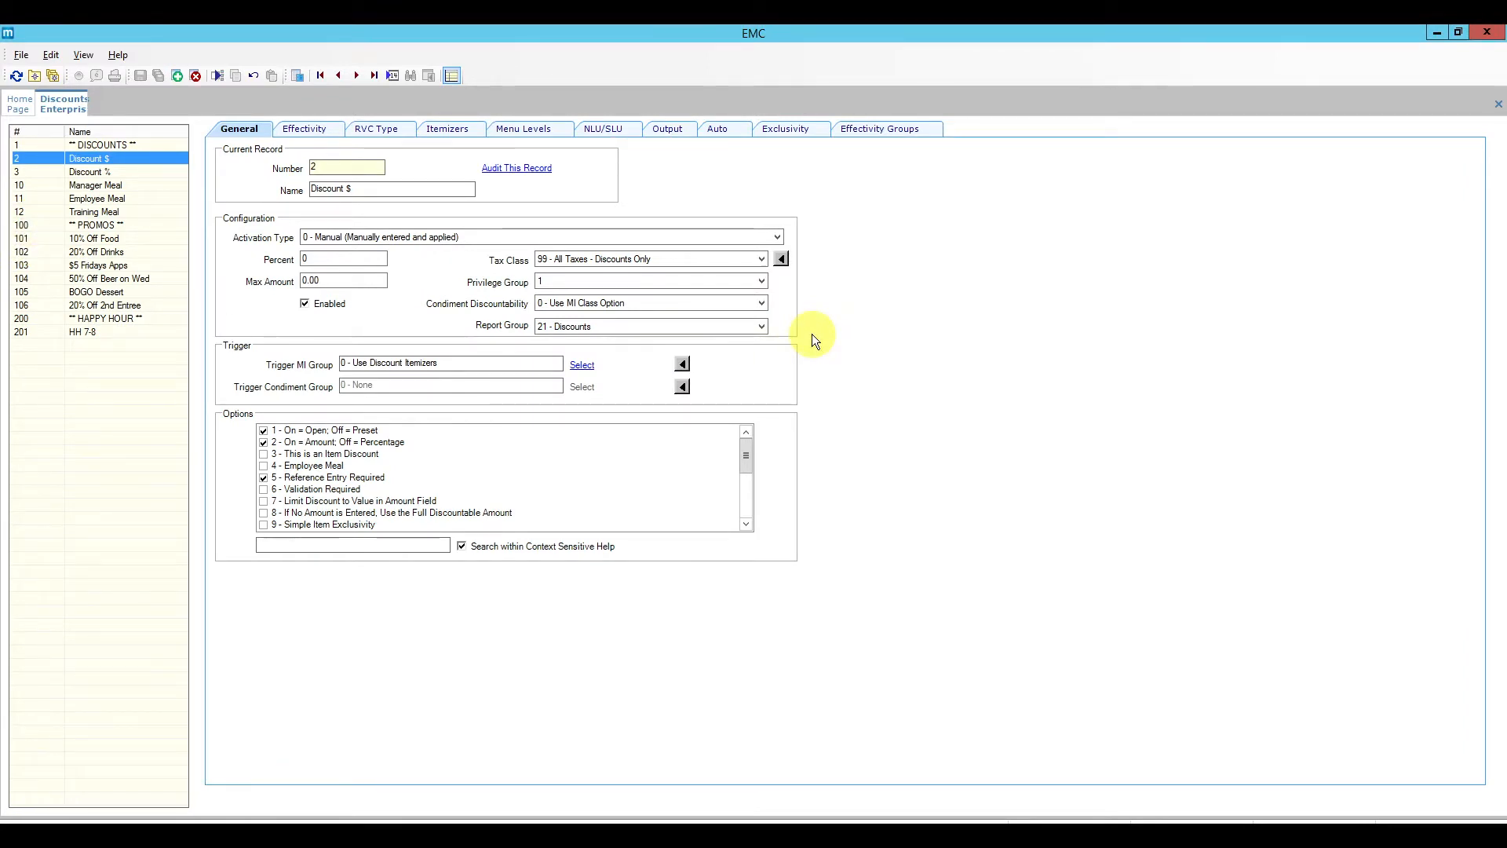
left_click(248, 124)
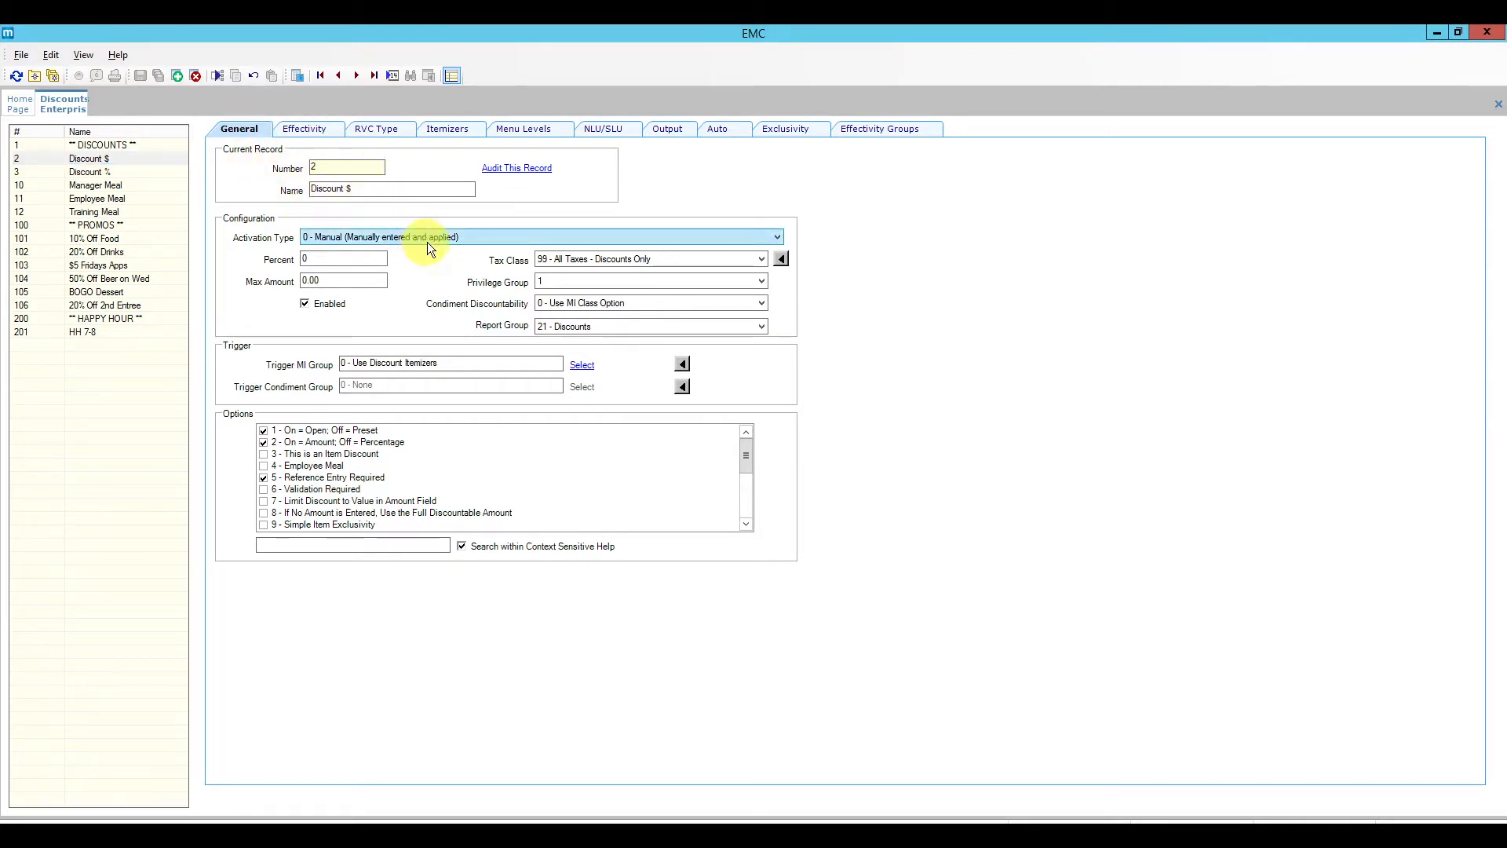
left_click(490, 238)
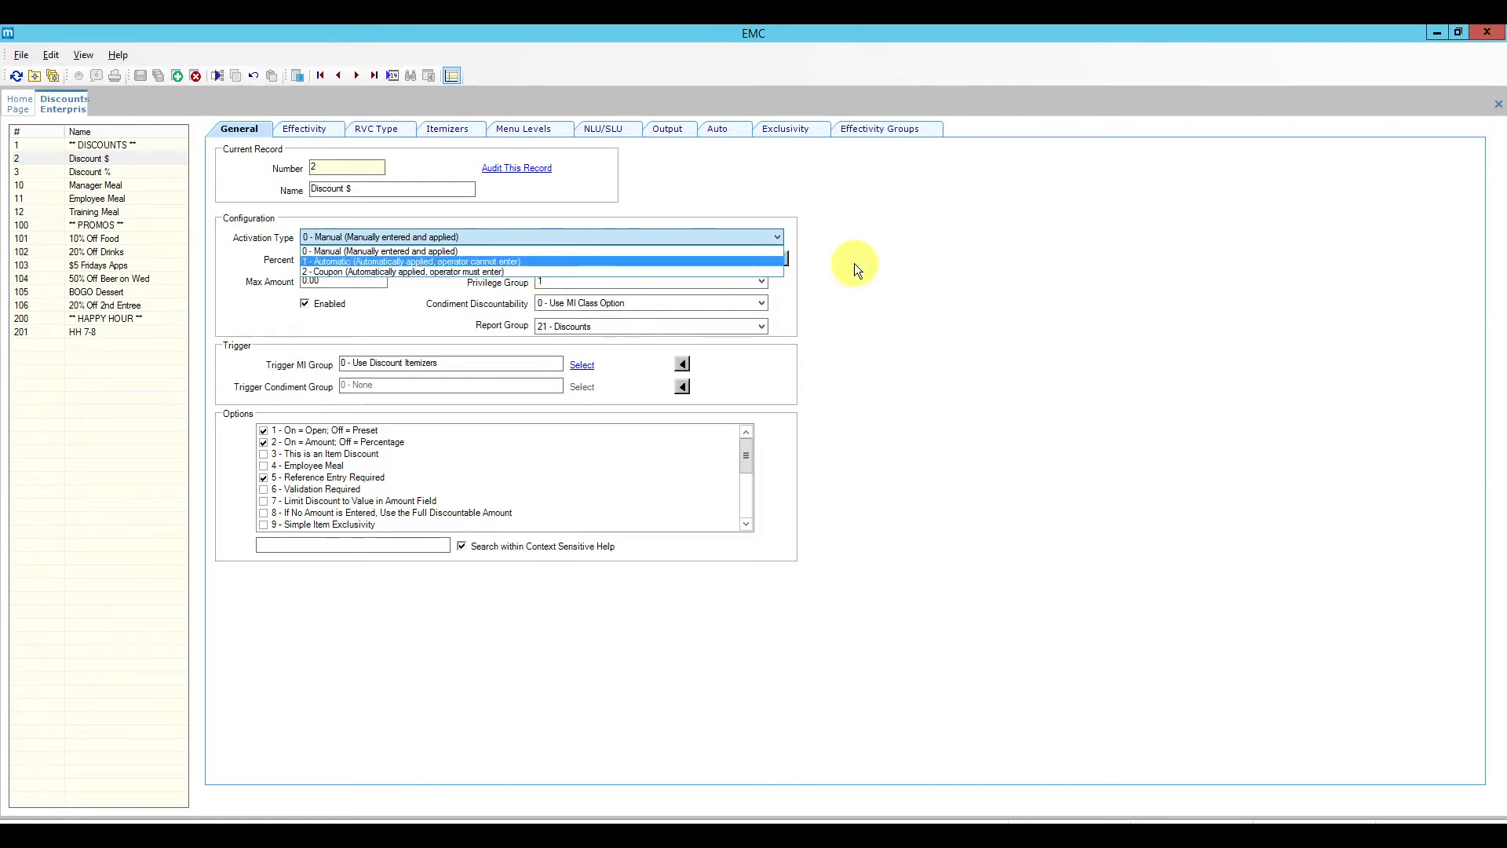
left_click(826, 263)
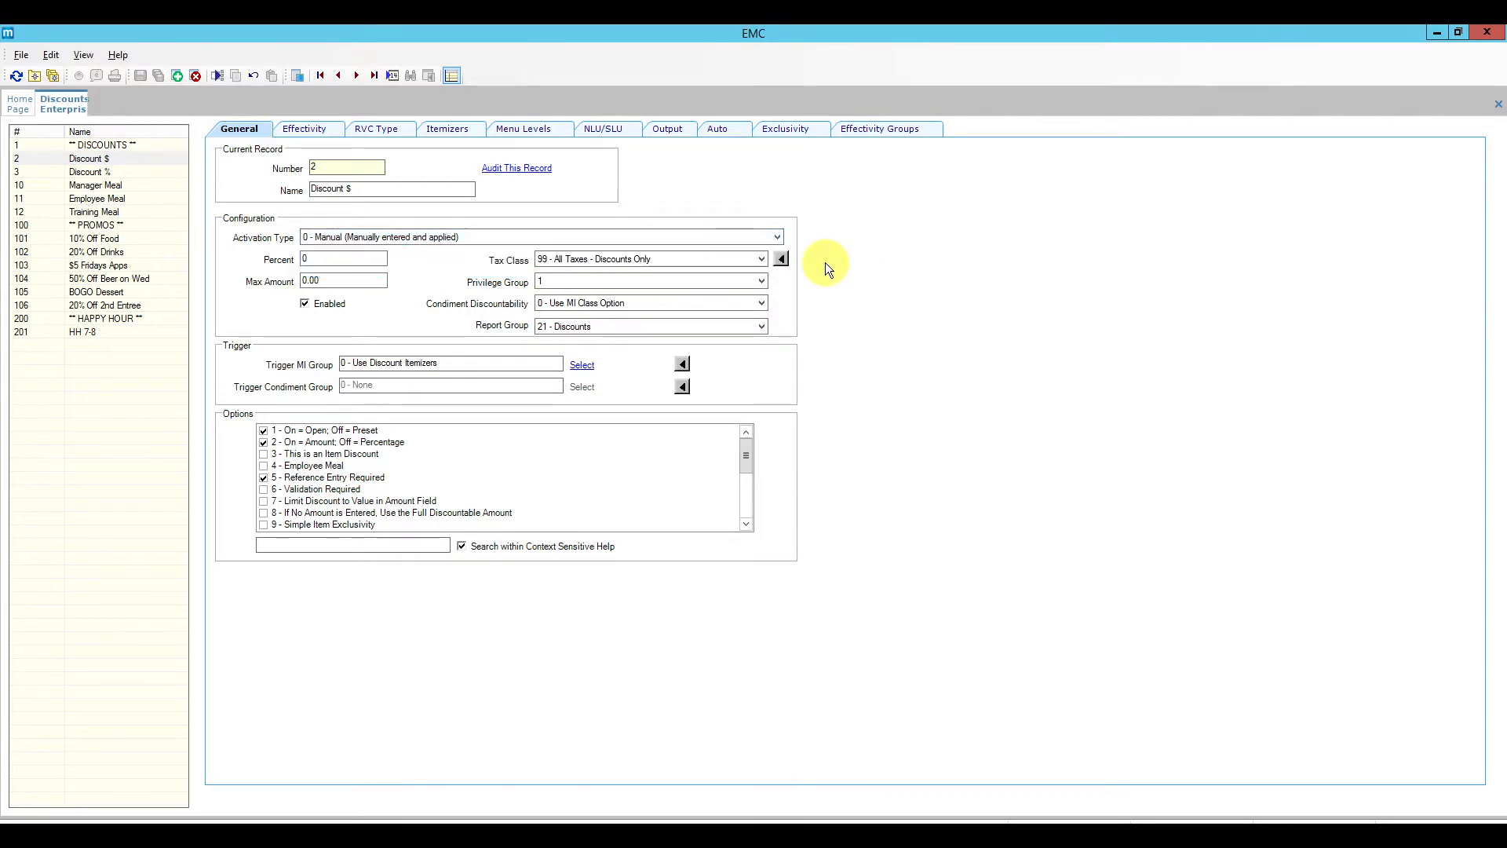
left_click(329, 259)
left_click(332, 281)
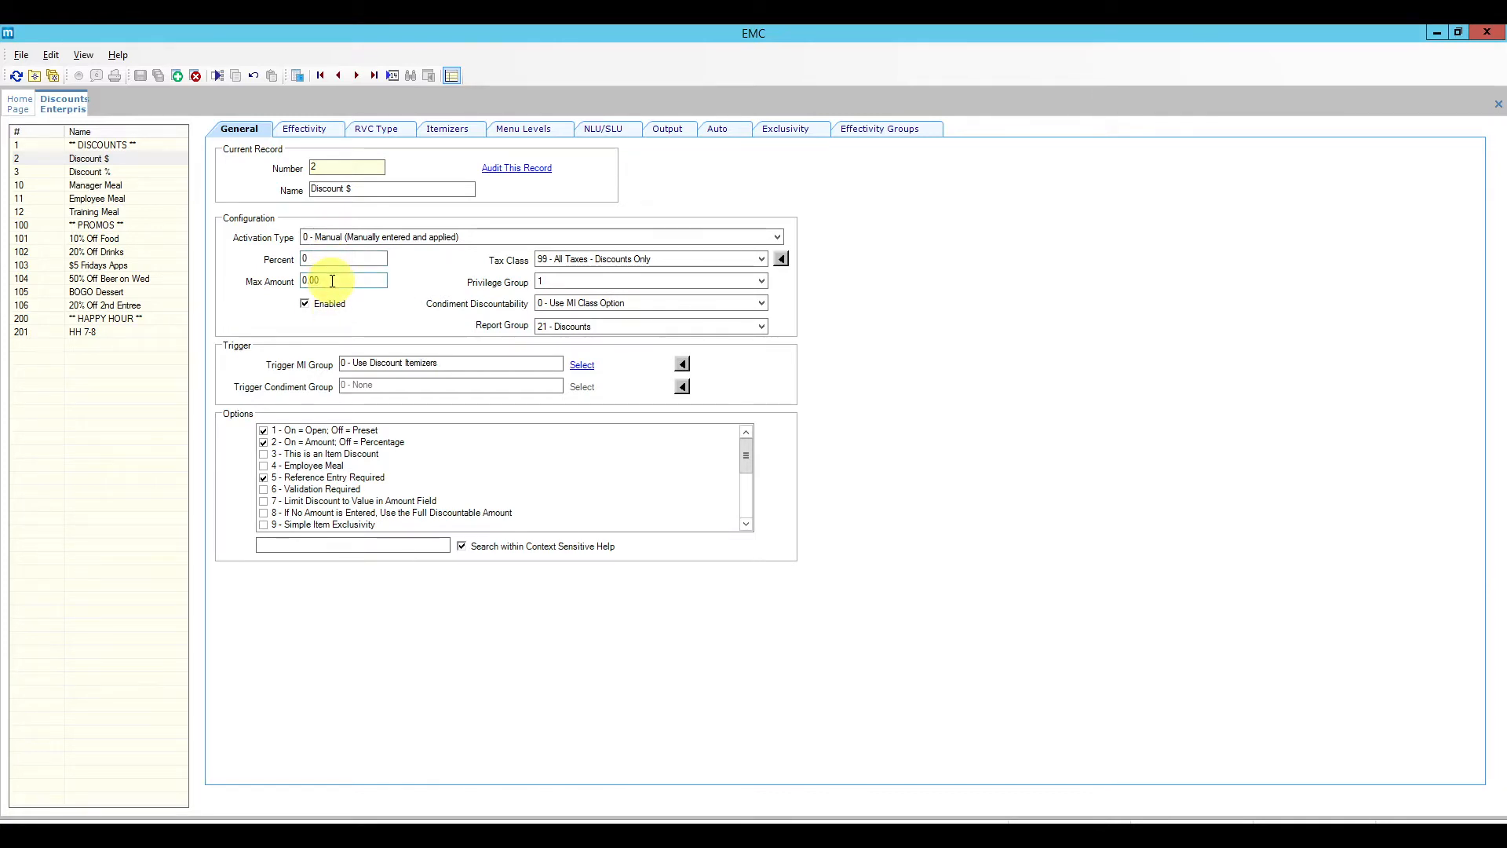
left_click(696, 286)
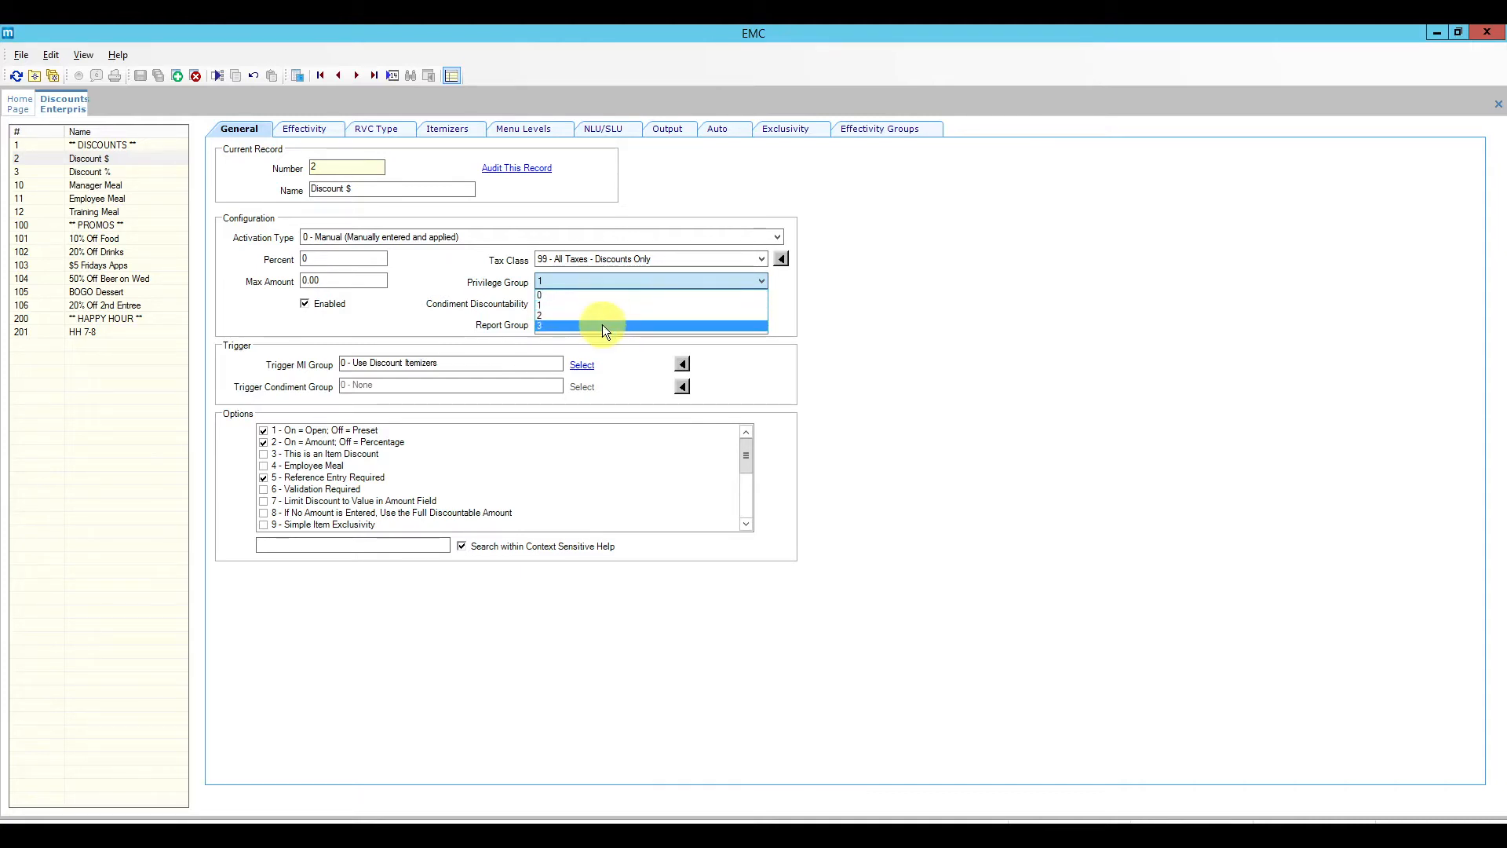
left_click(837, 302)
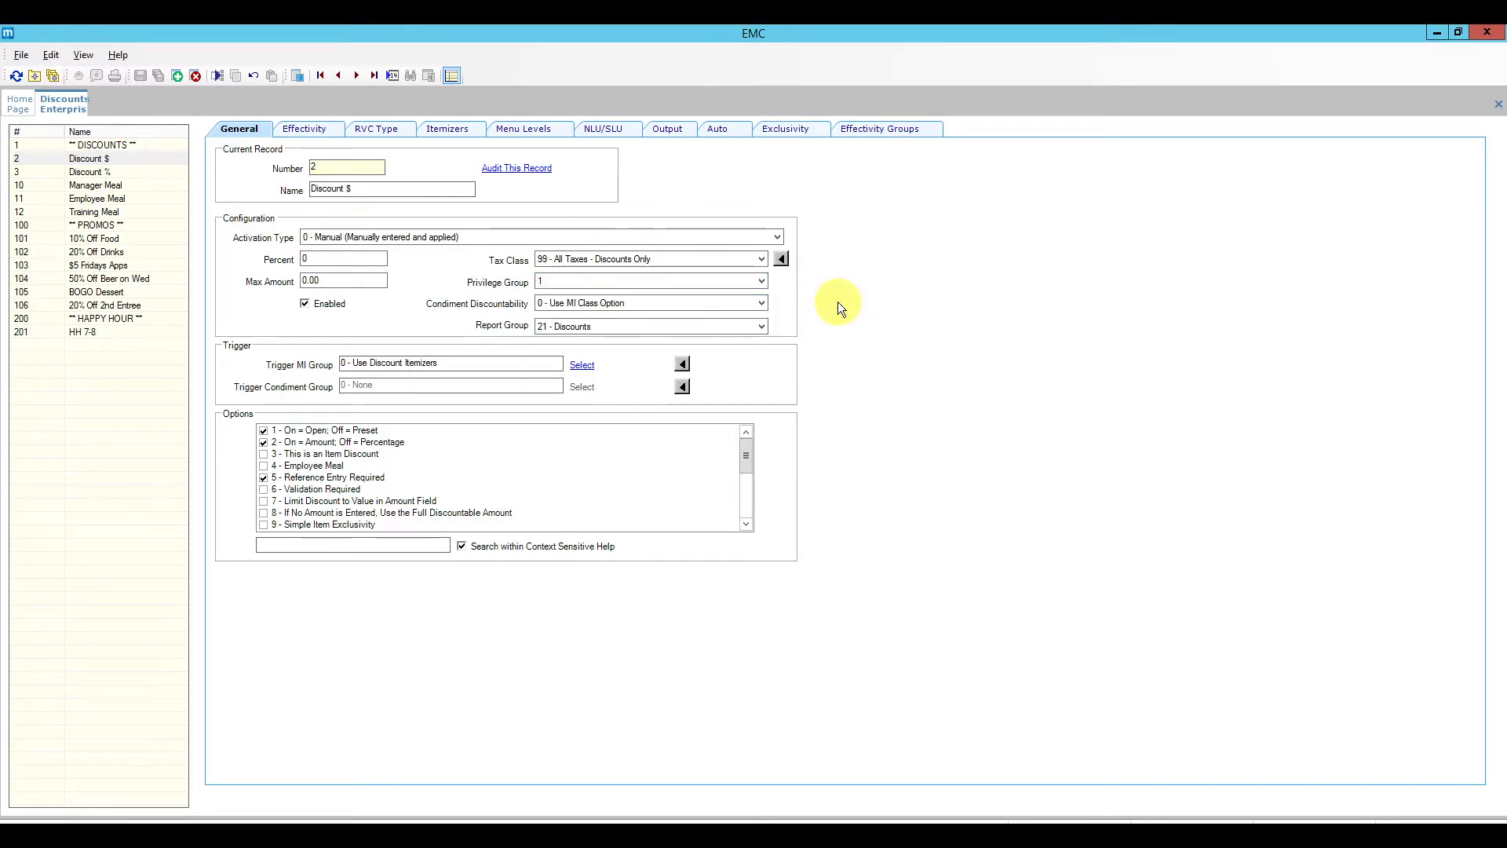
left_click(763, 281)
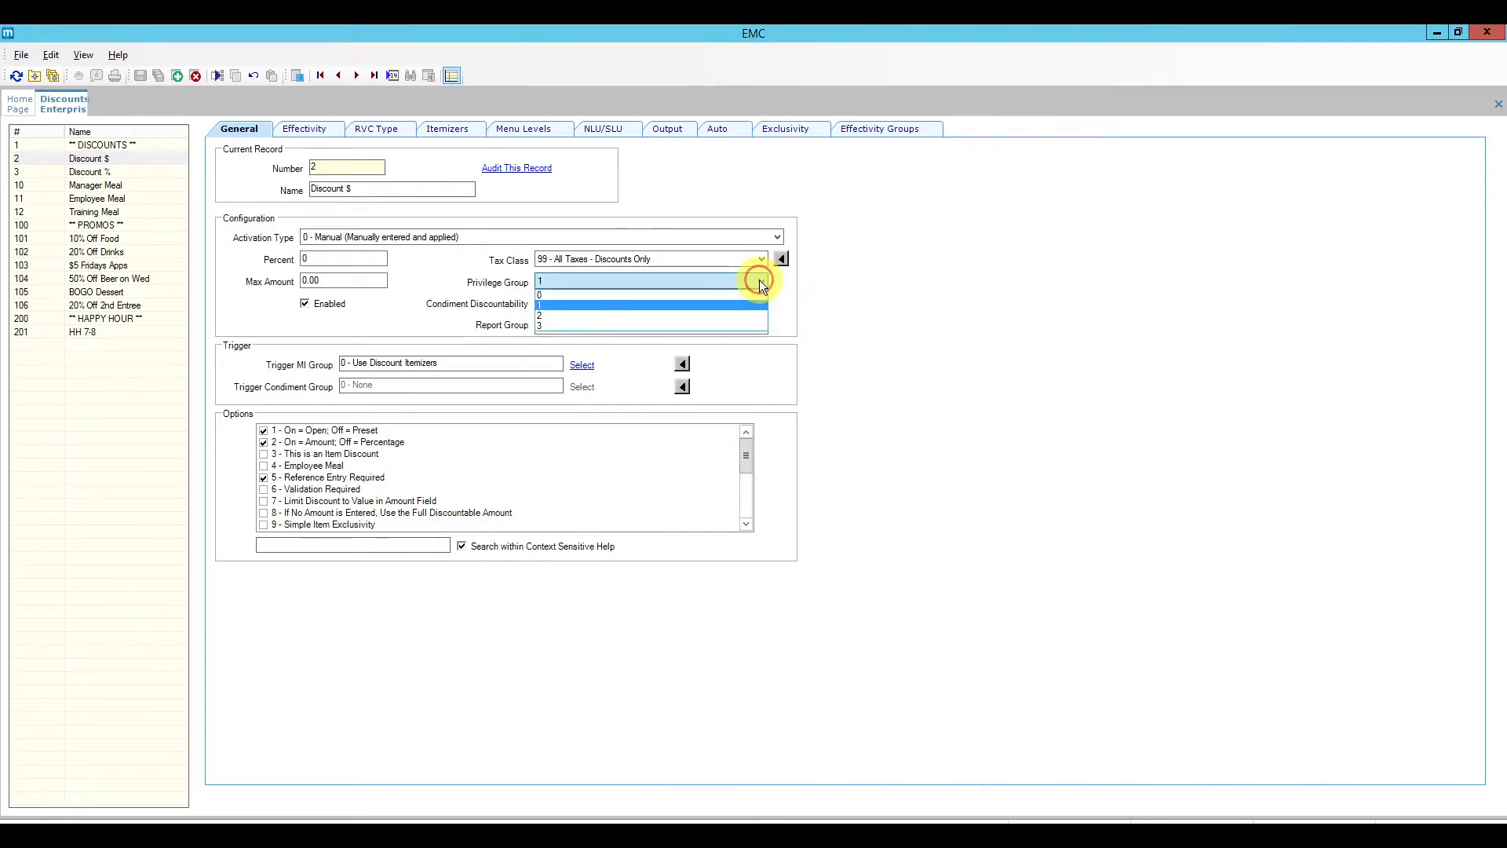
left_click(864, 297)
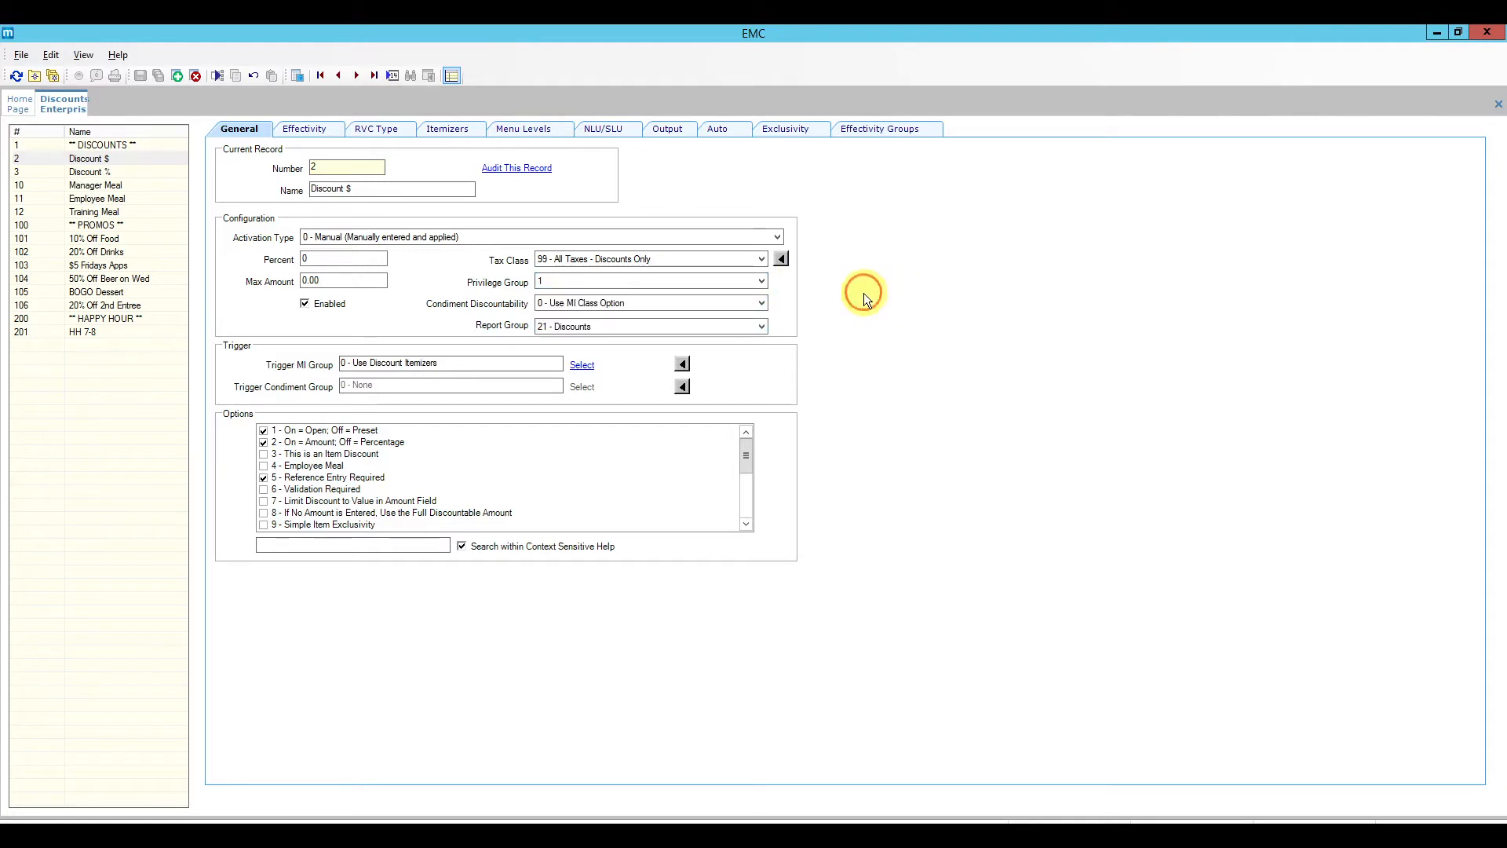
left_click(763, 304)
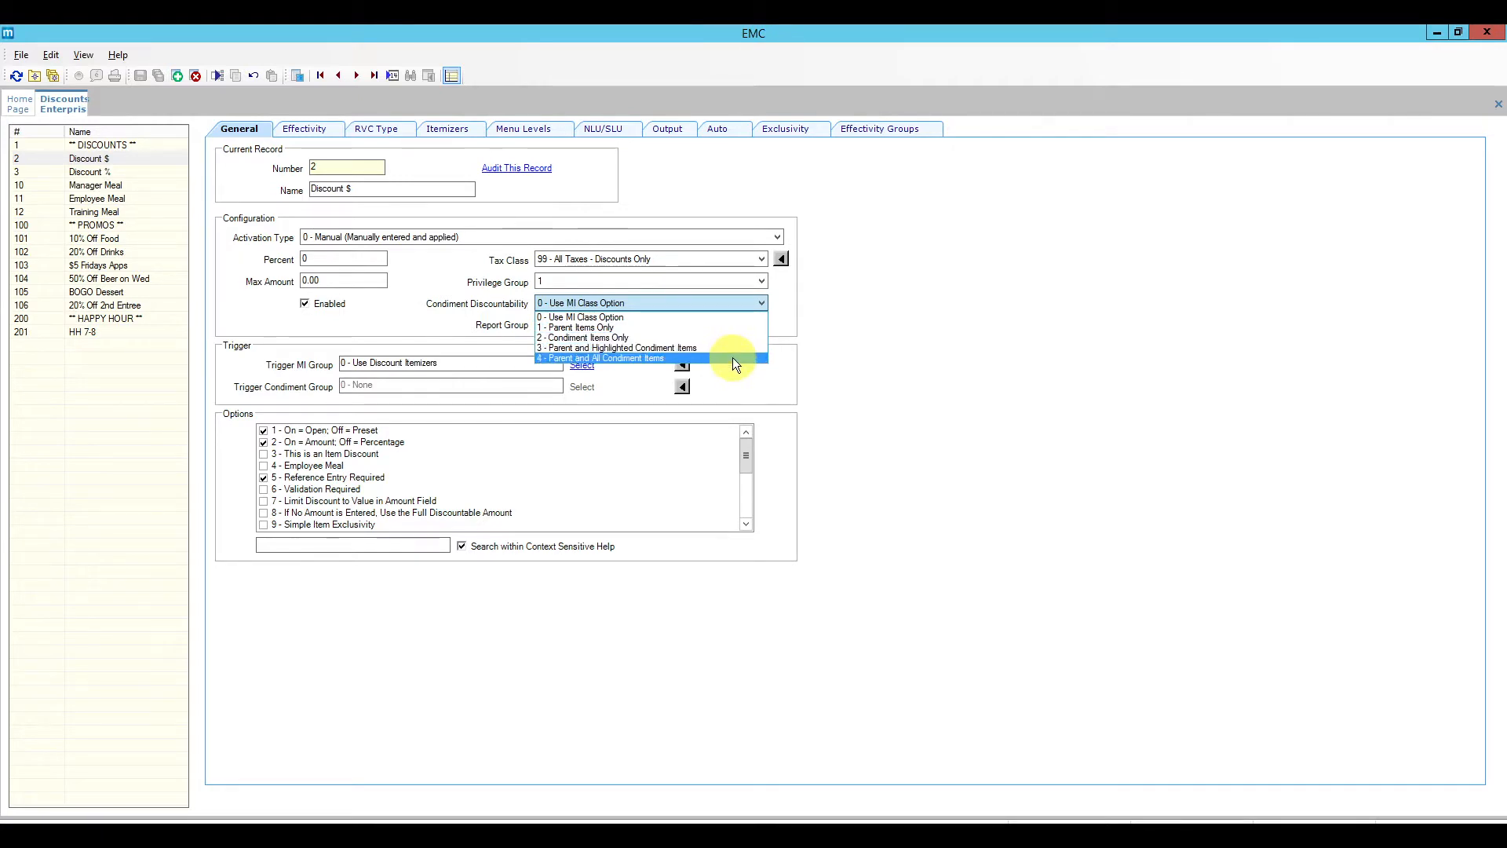
Step: Leave the report group at 21 - Discounts, then switch to the $5 Fridays Apps promo record
left_click(865, 315)
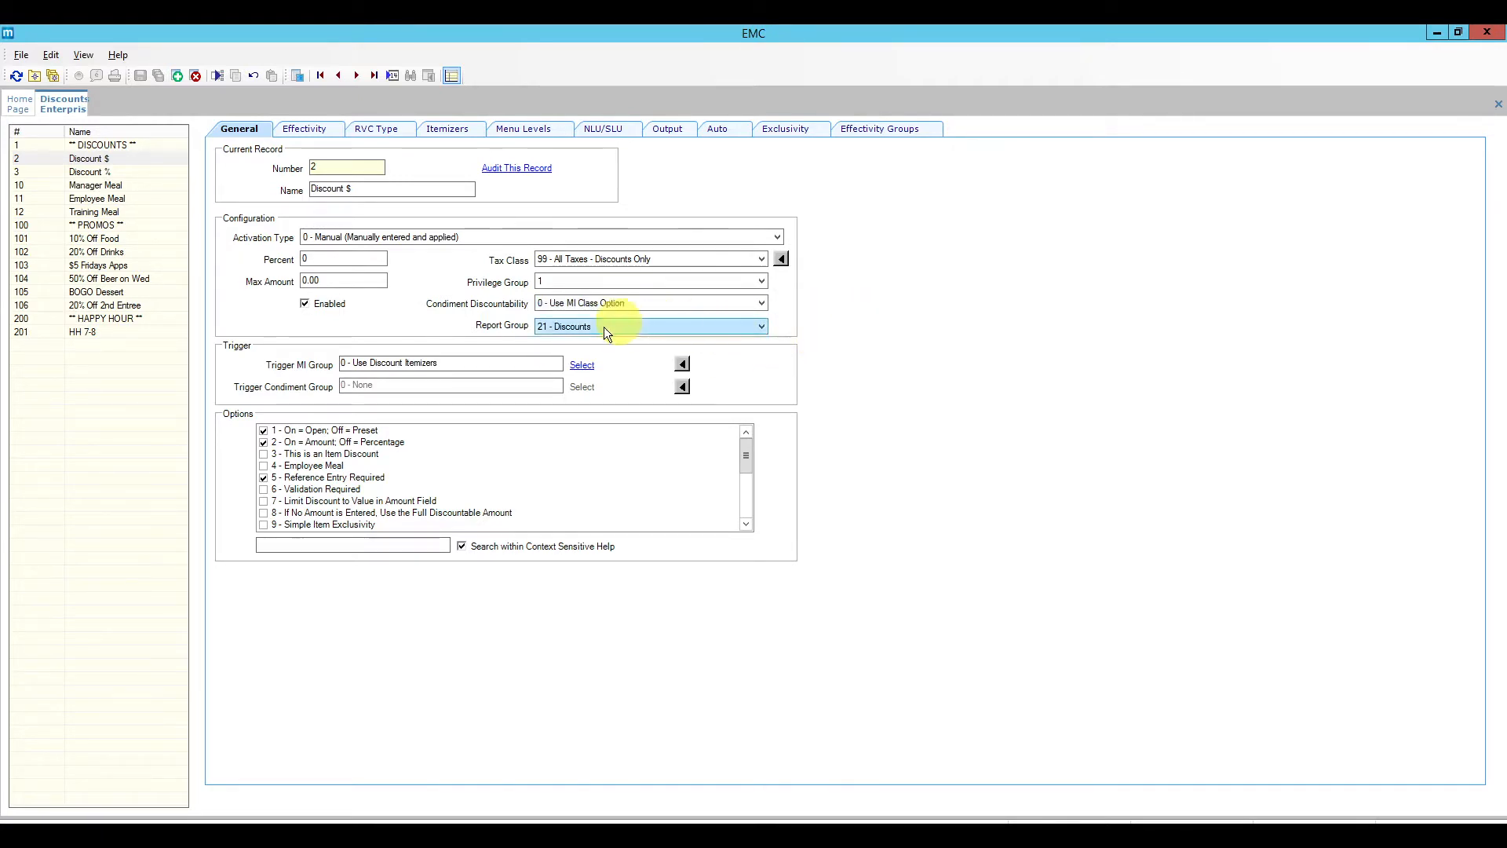
left_click(685, 328)
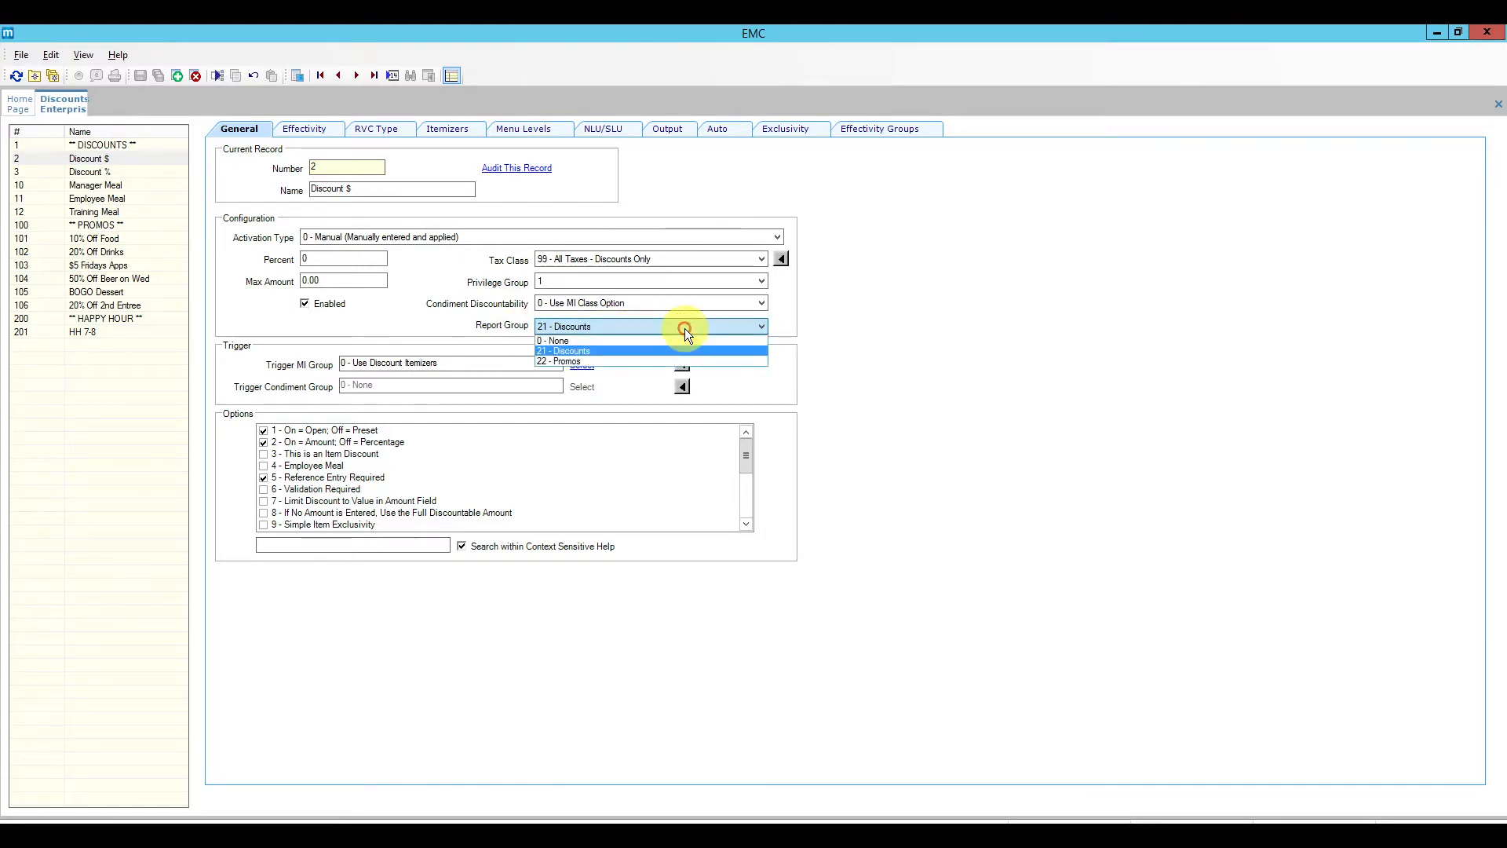
left_click(598, 350)
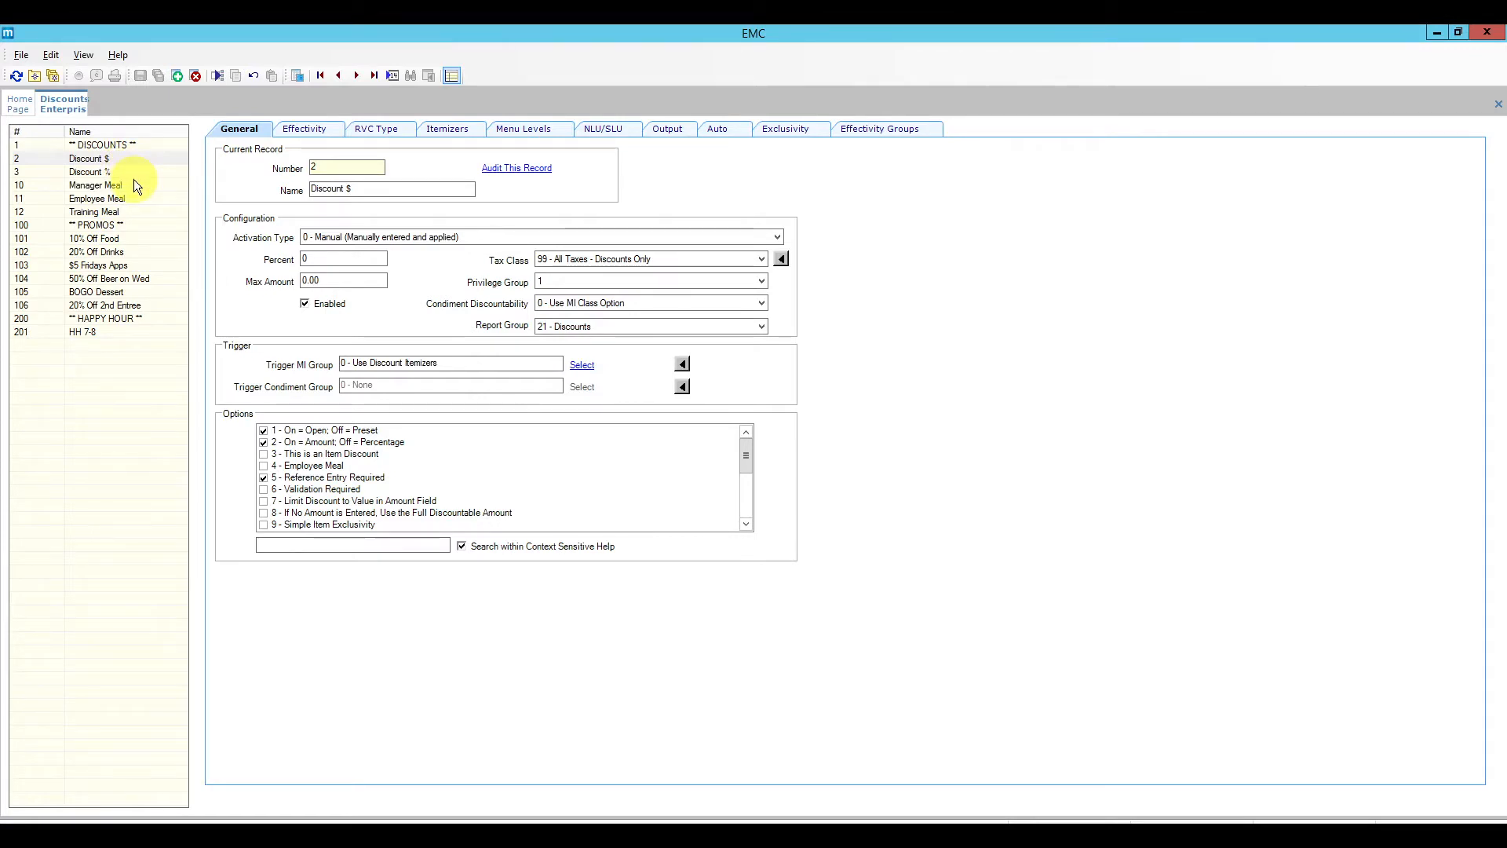
left_click(635, 328)
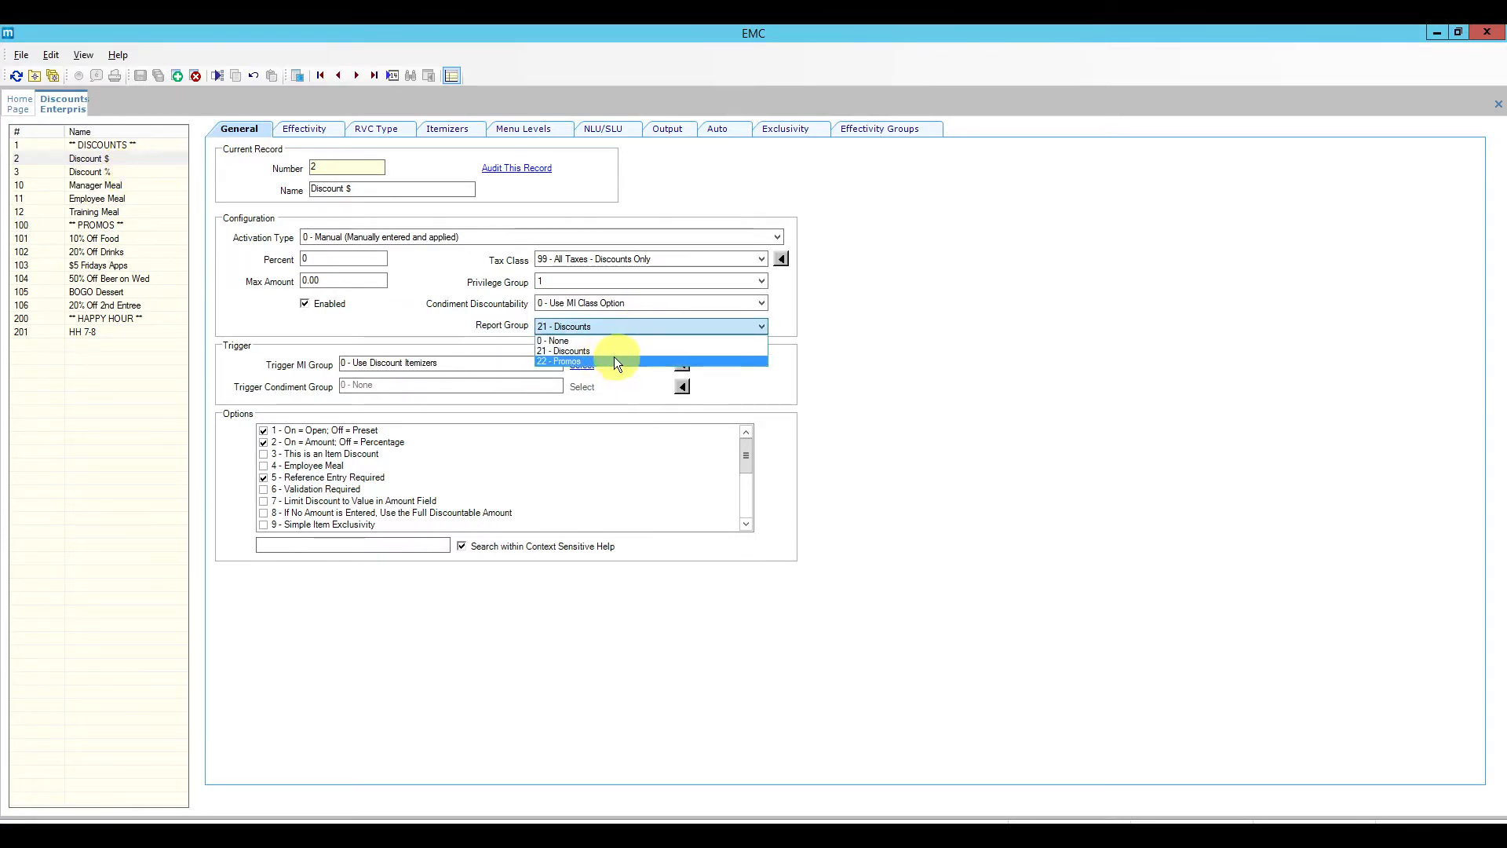
left_click(610, 353)
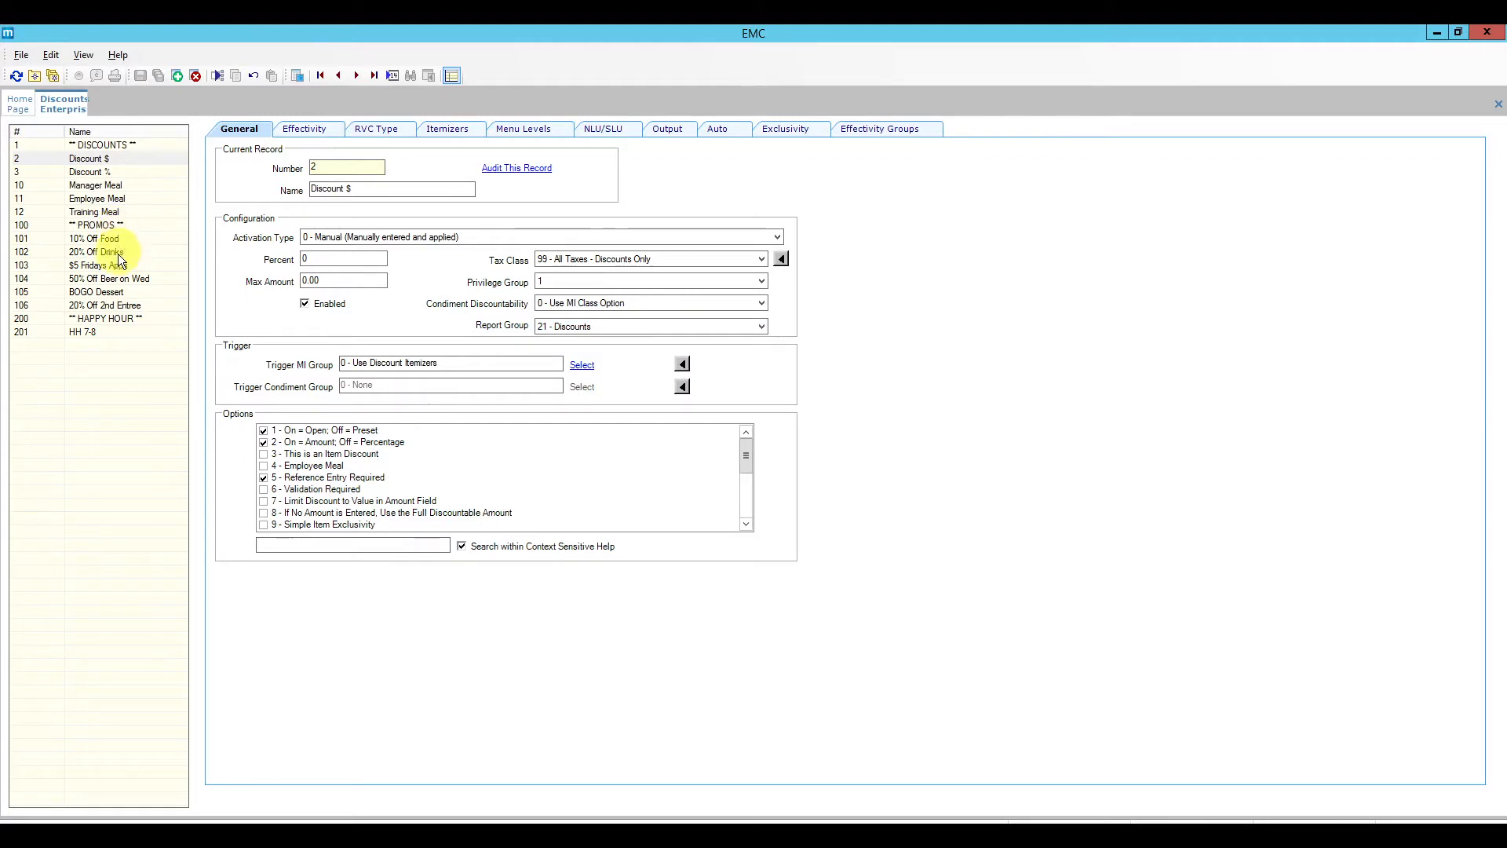
left_click(604, 332)
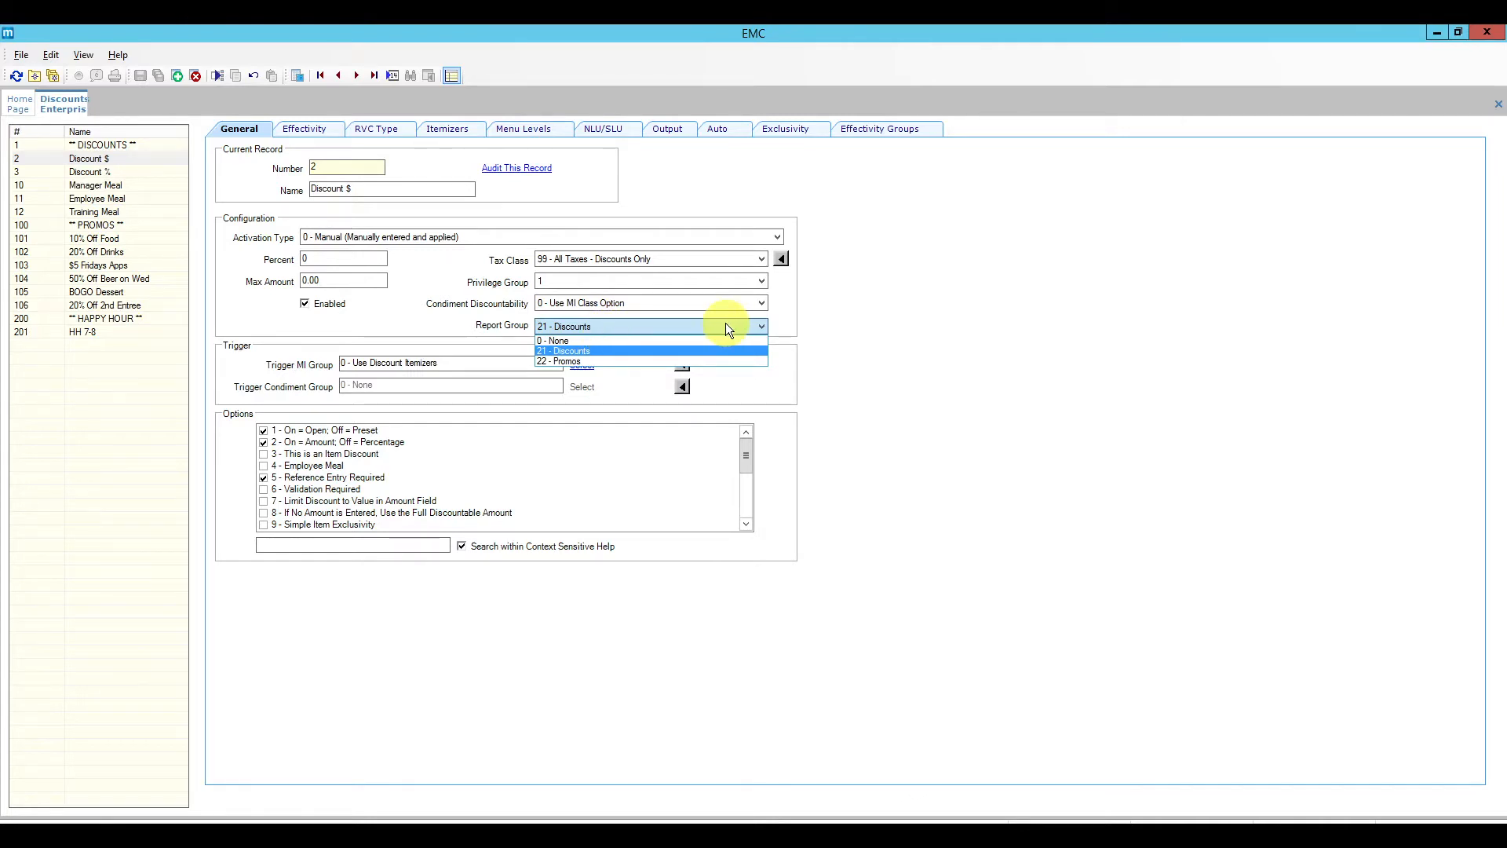
left_click(827, 323)
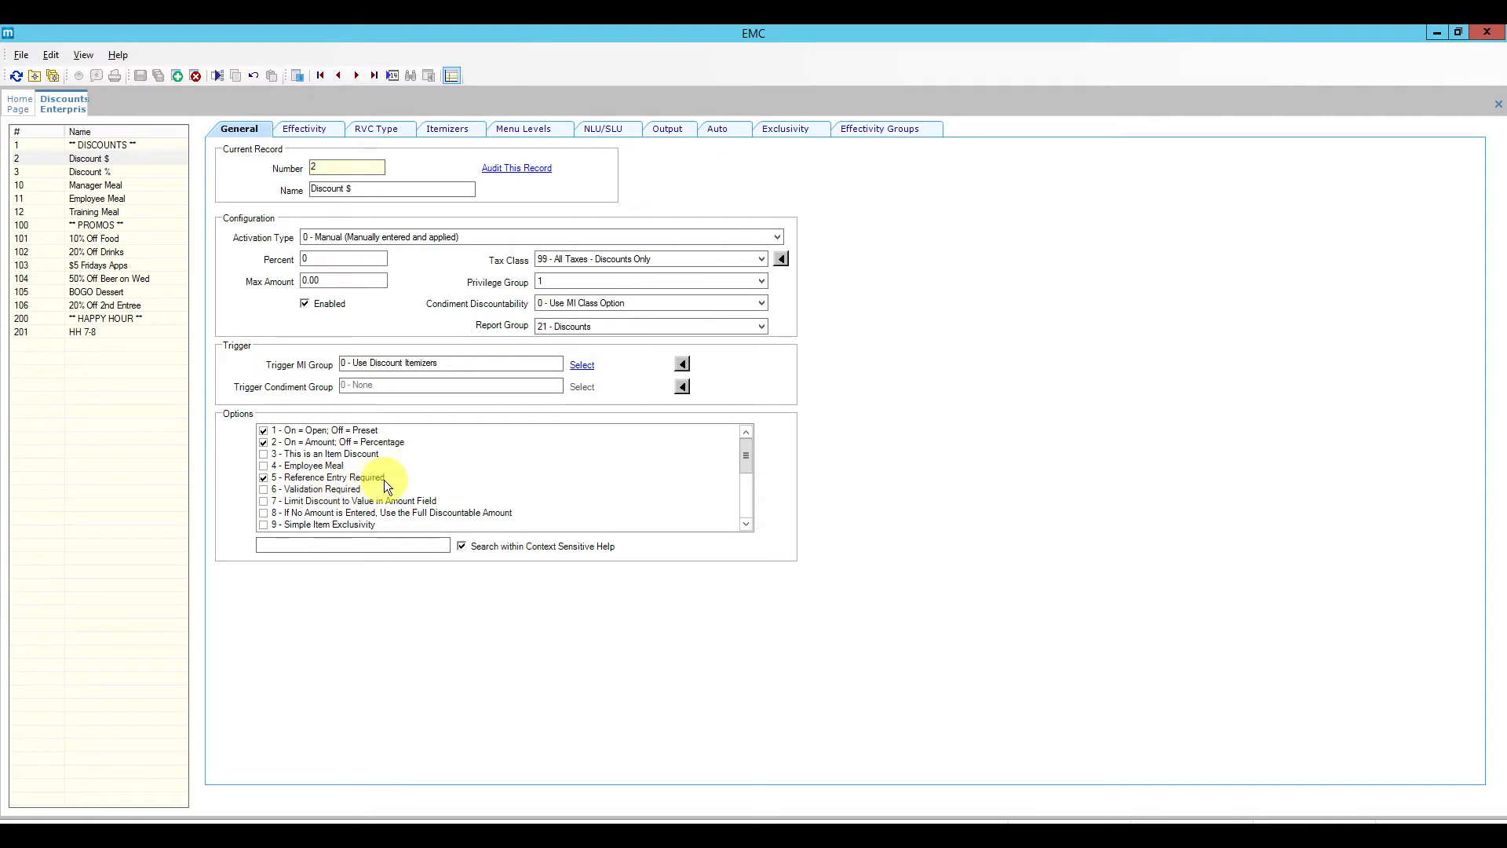
left_click(117, 267)
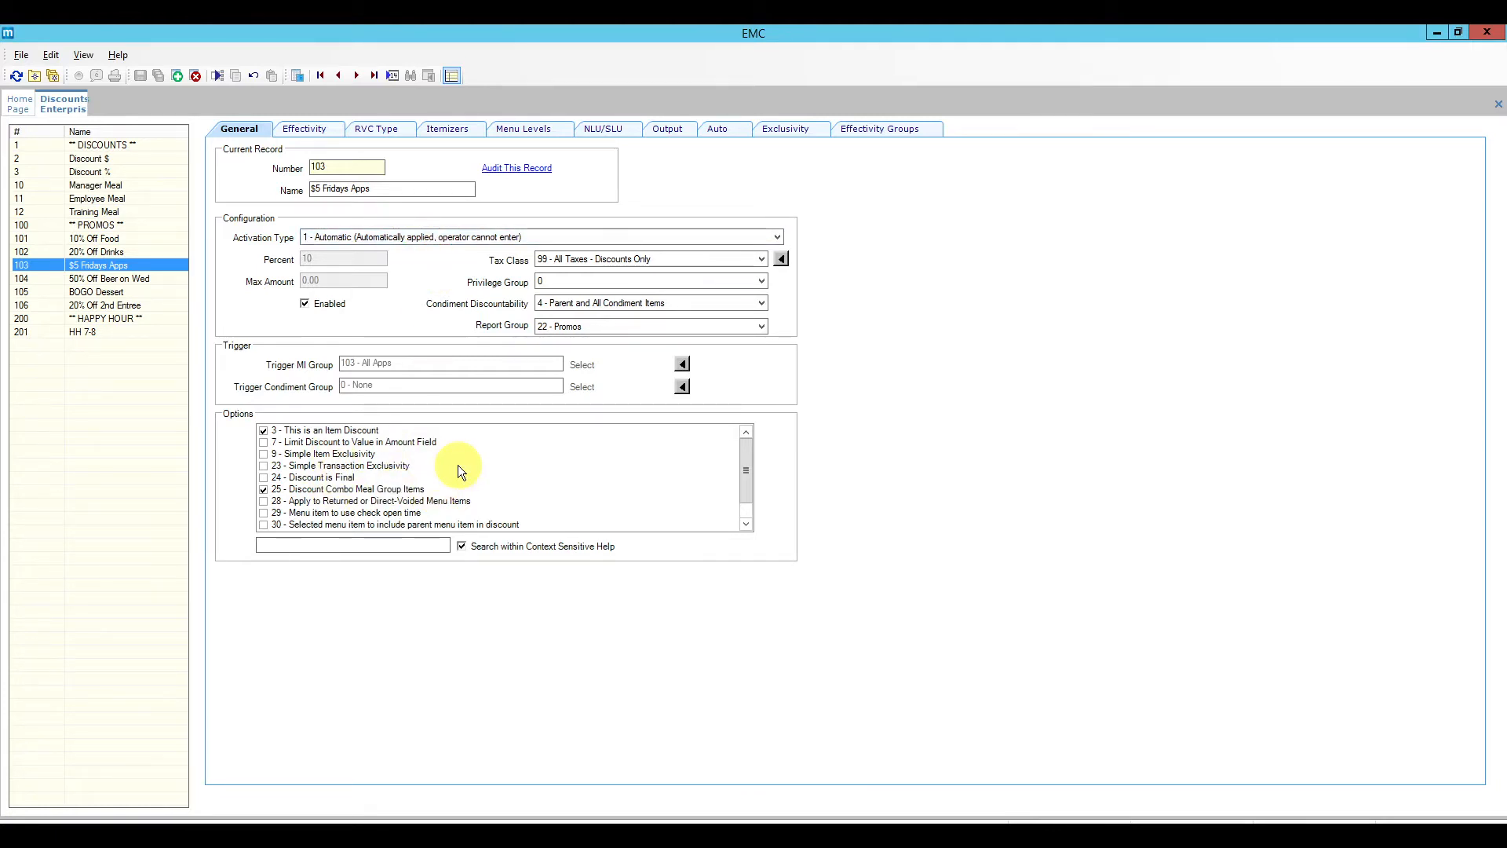
Step: Show BOGO Dessert's RVC Type settings, with all 32 types including Restaurant and Bar enabled
left_click(307, 128)
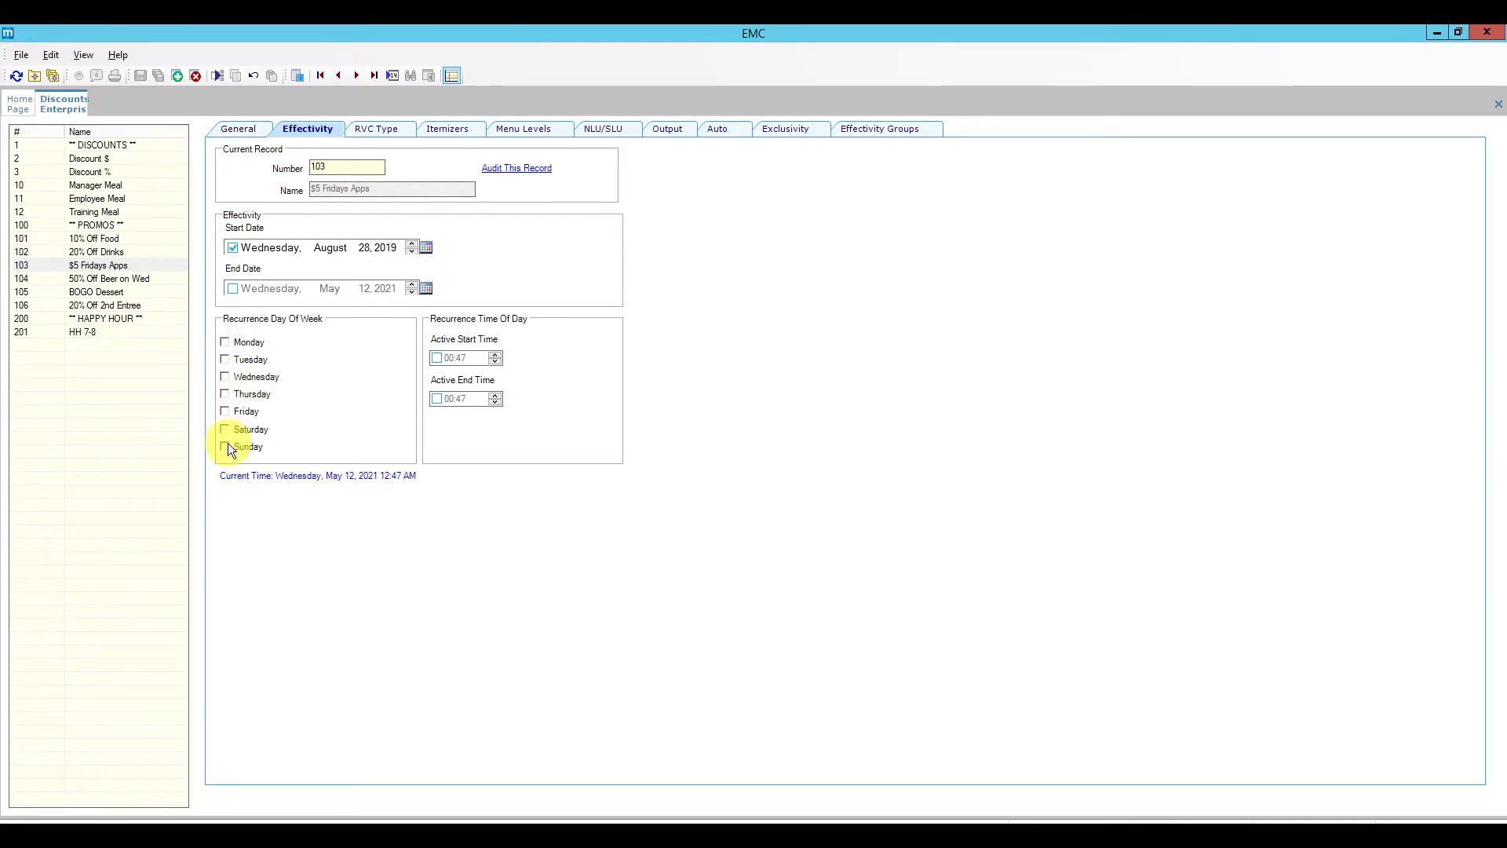
left_click(126, 290)
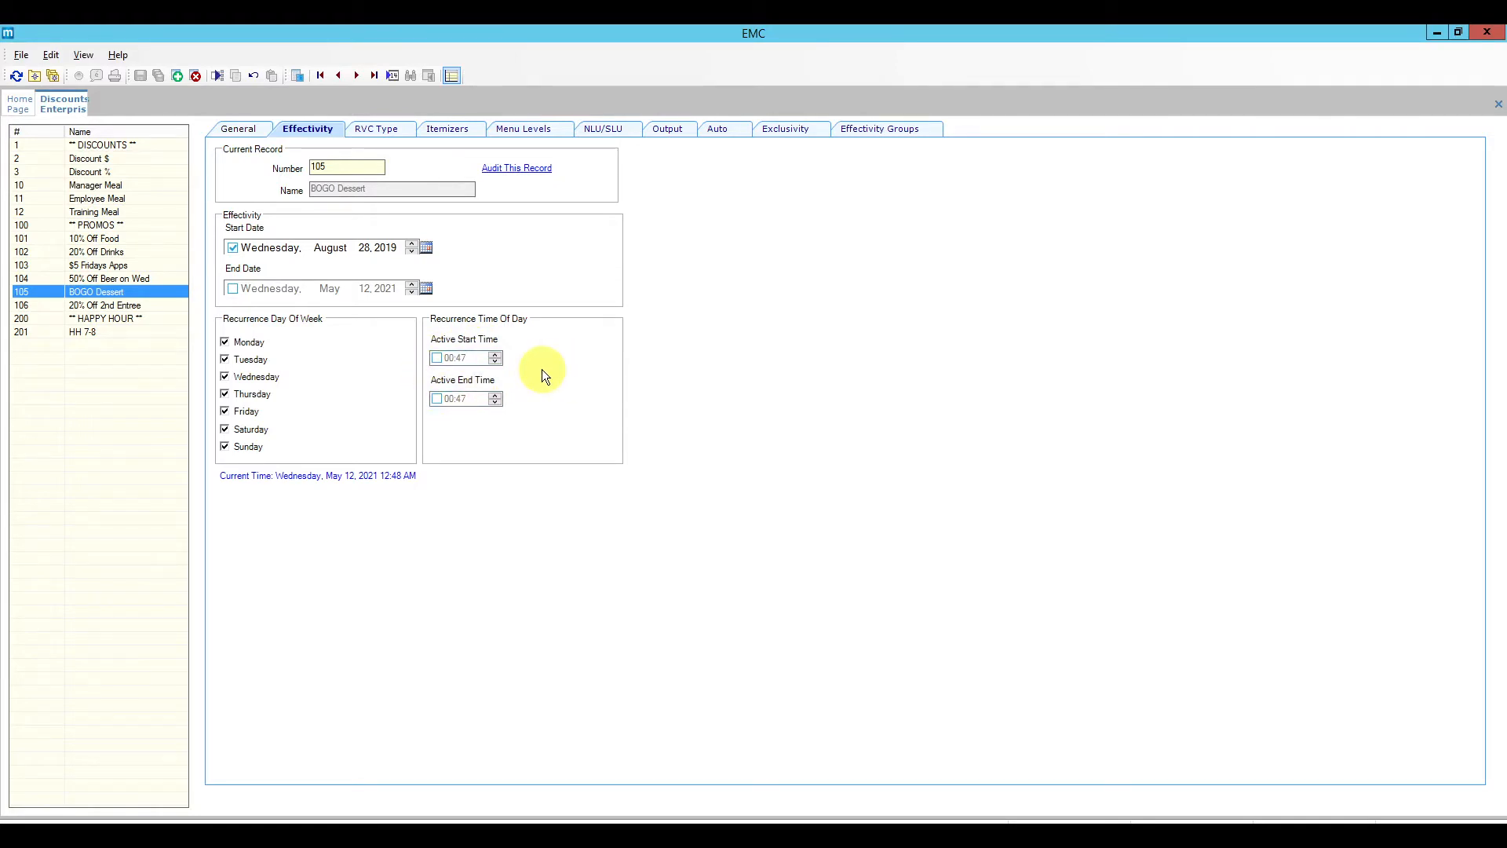
left_click(389, 139)
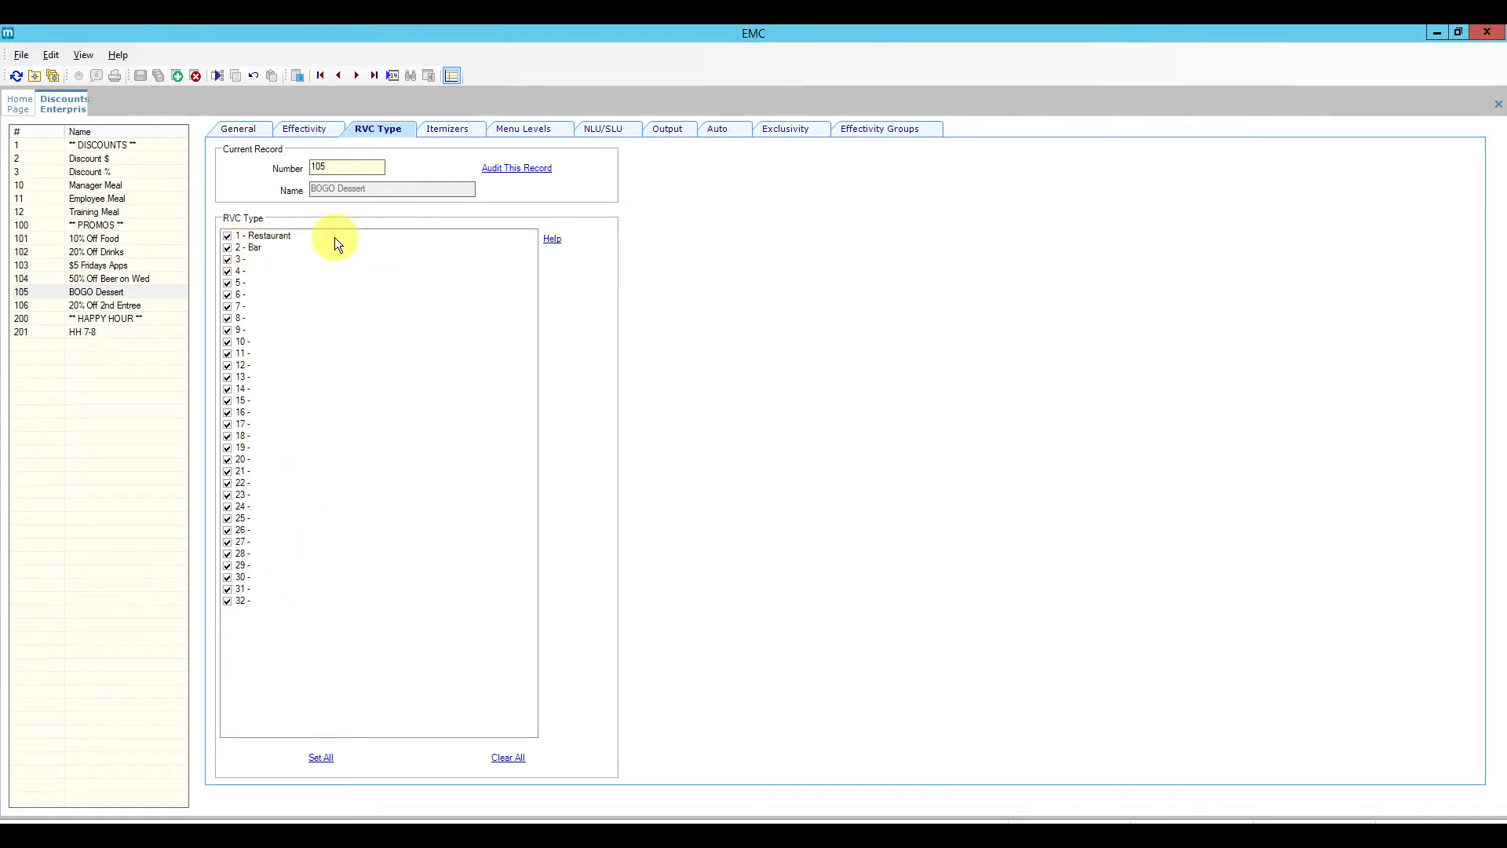
Step: Compare itemizers of Discount $, 10% Off Food (Food only) and $5 Fridays Apps (none)
left_click(451, 134)
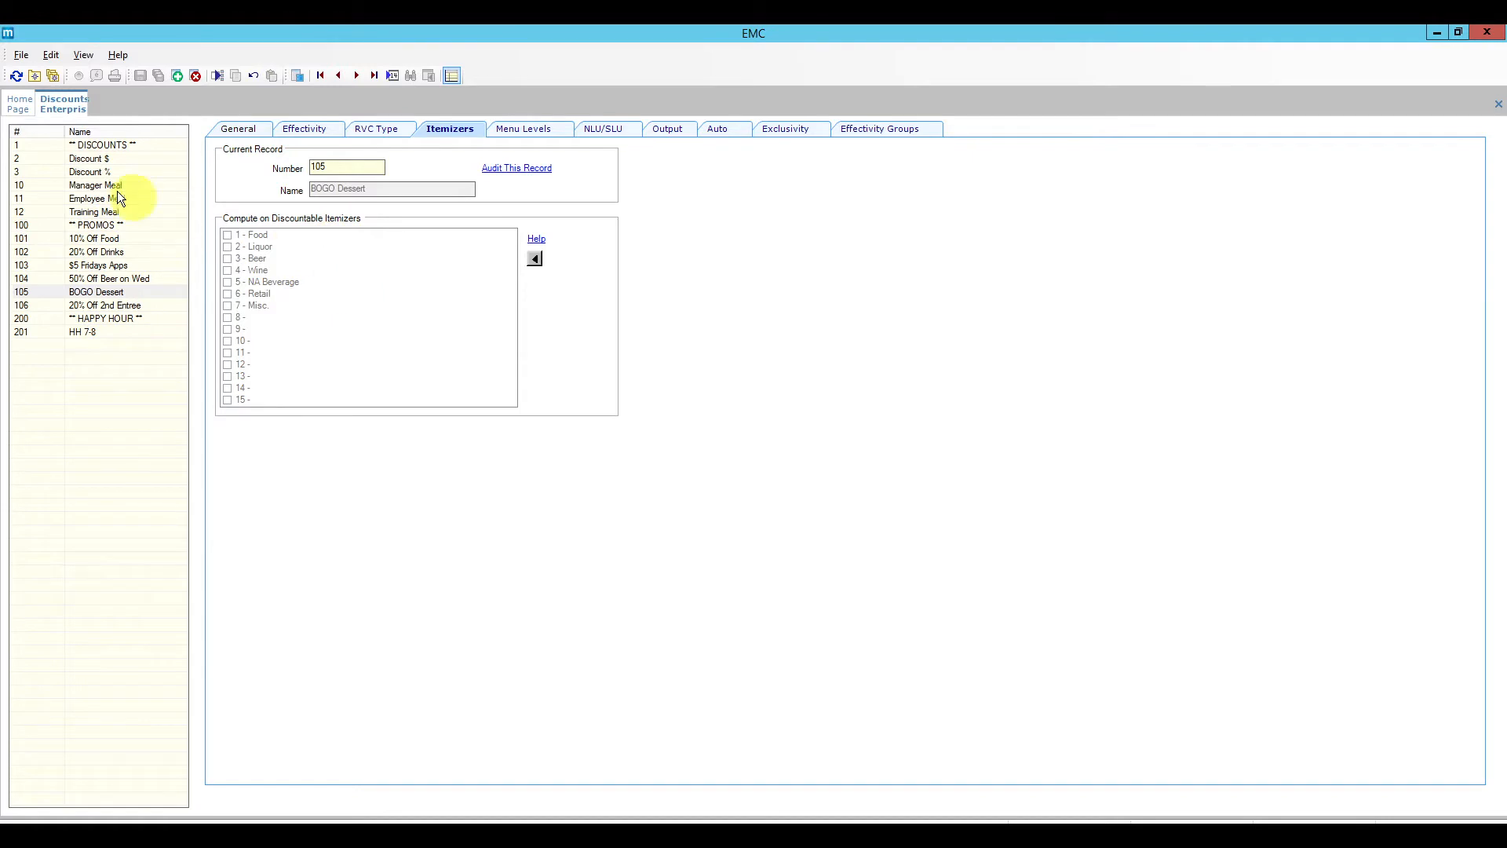
left_click(120, 157)
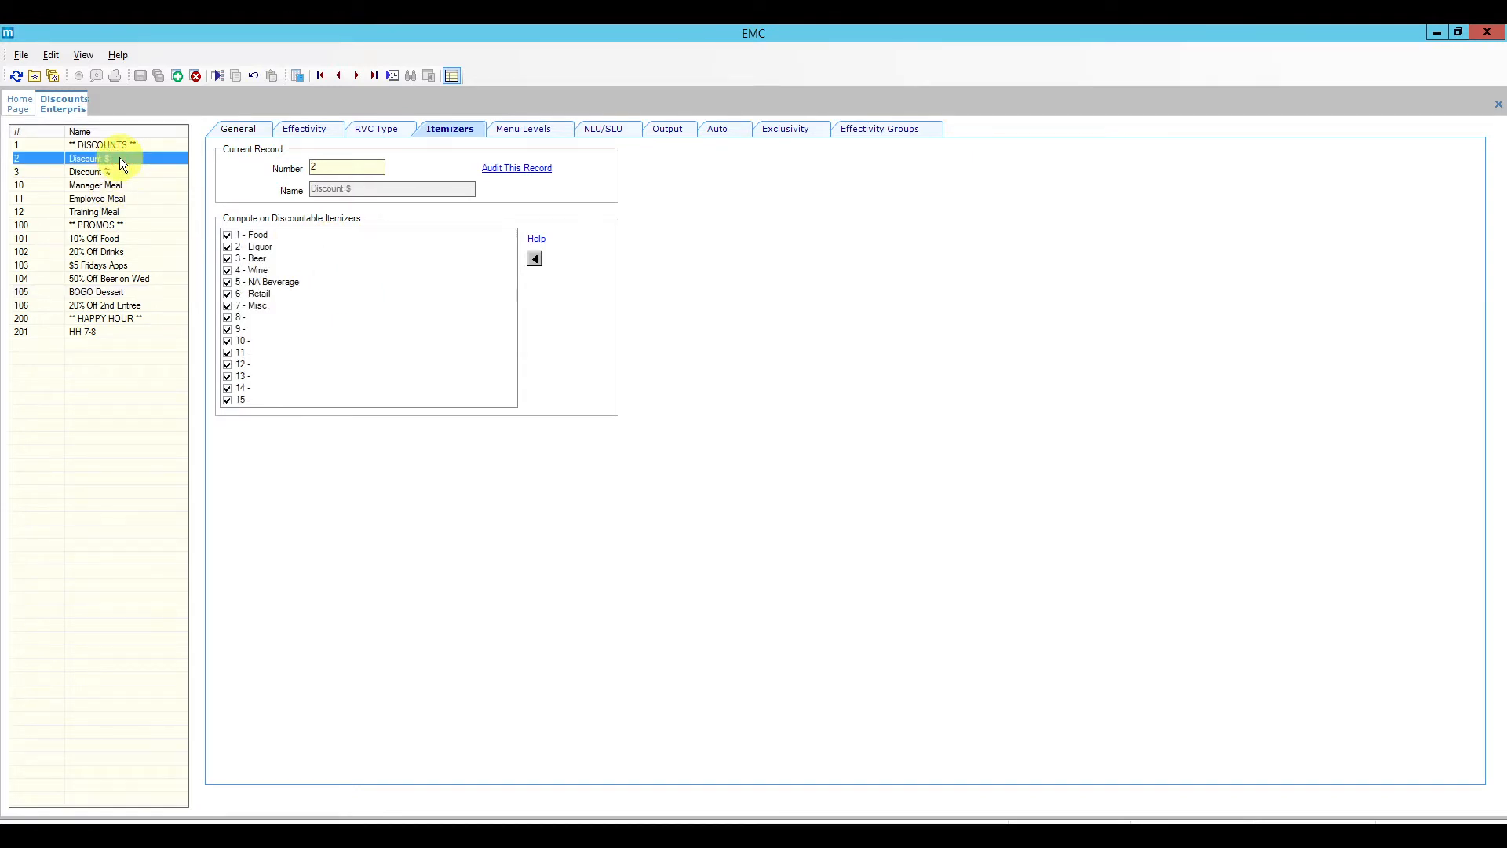
left_click(126, 239)
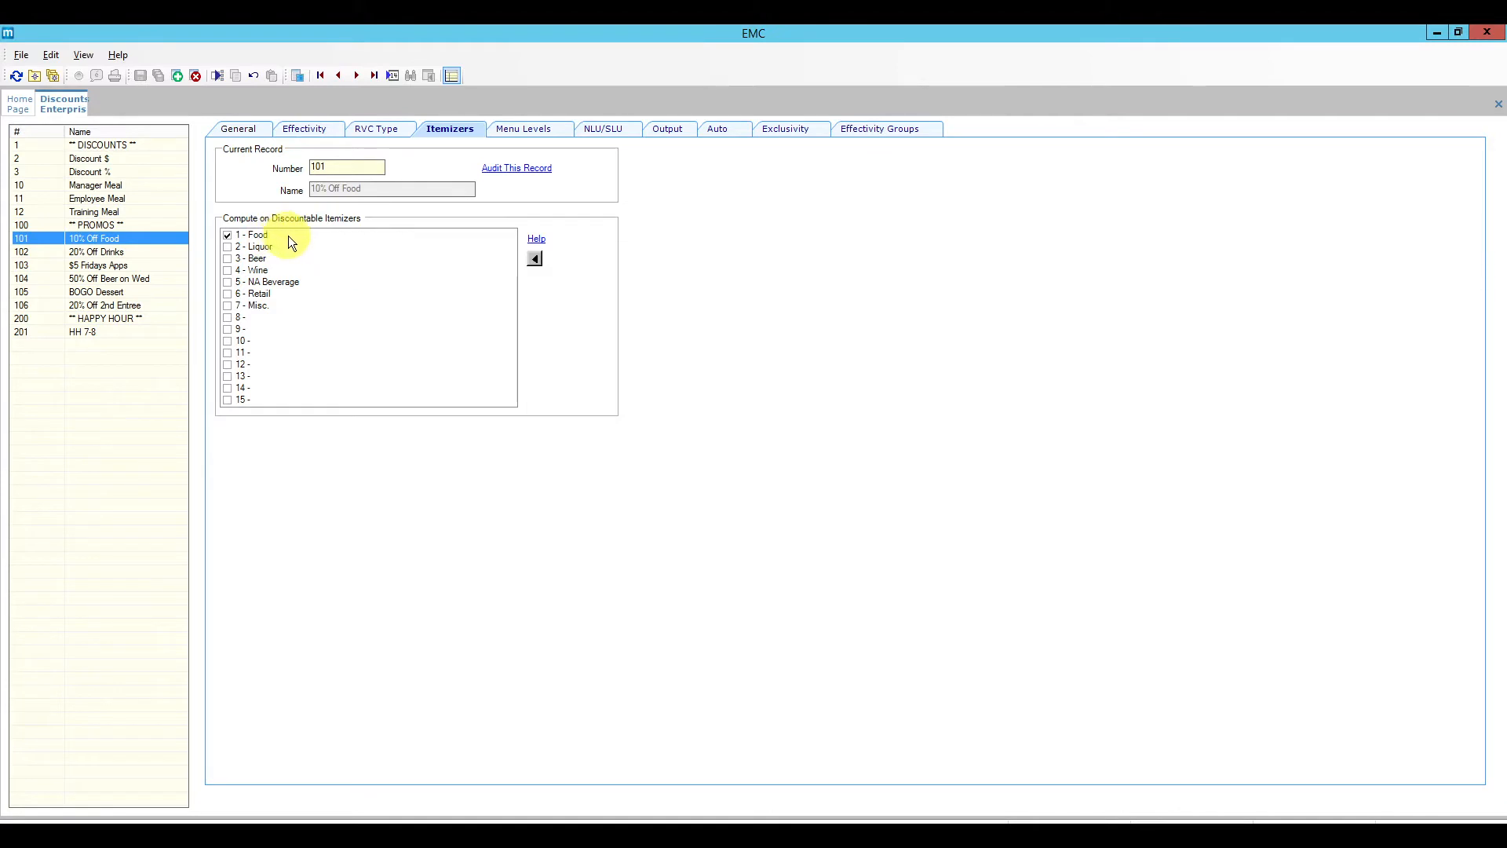
left_click(116, 269)
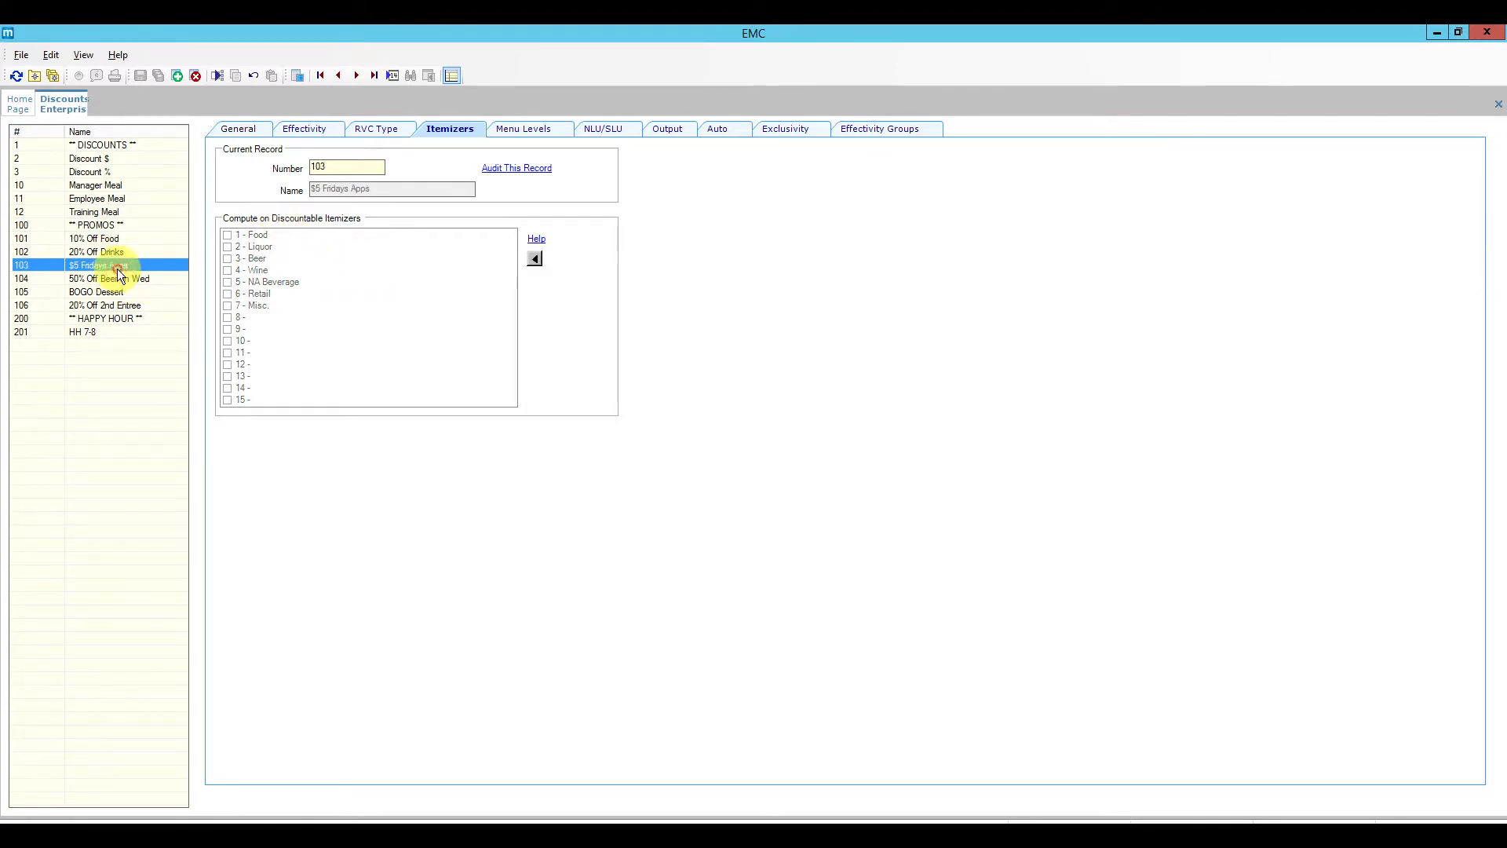
Step: Review the $5 Fridays Apps automatic rule, menu levels and NLU/SLU settings, leaving SLU at None
left_click(721, 132)
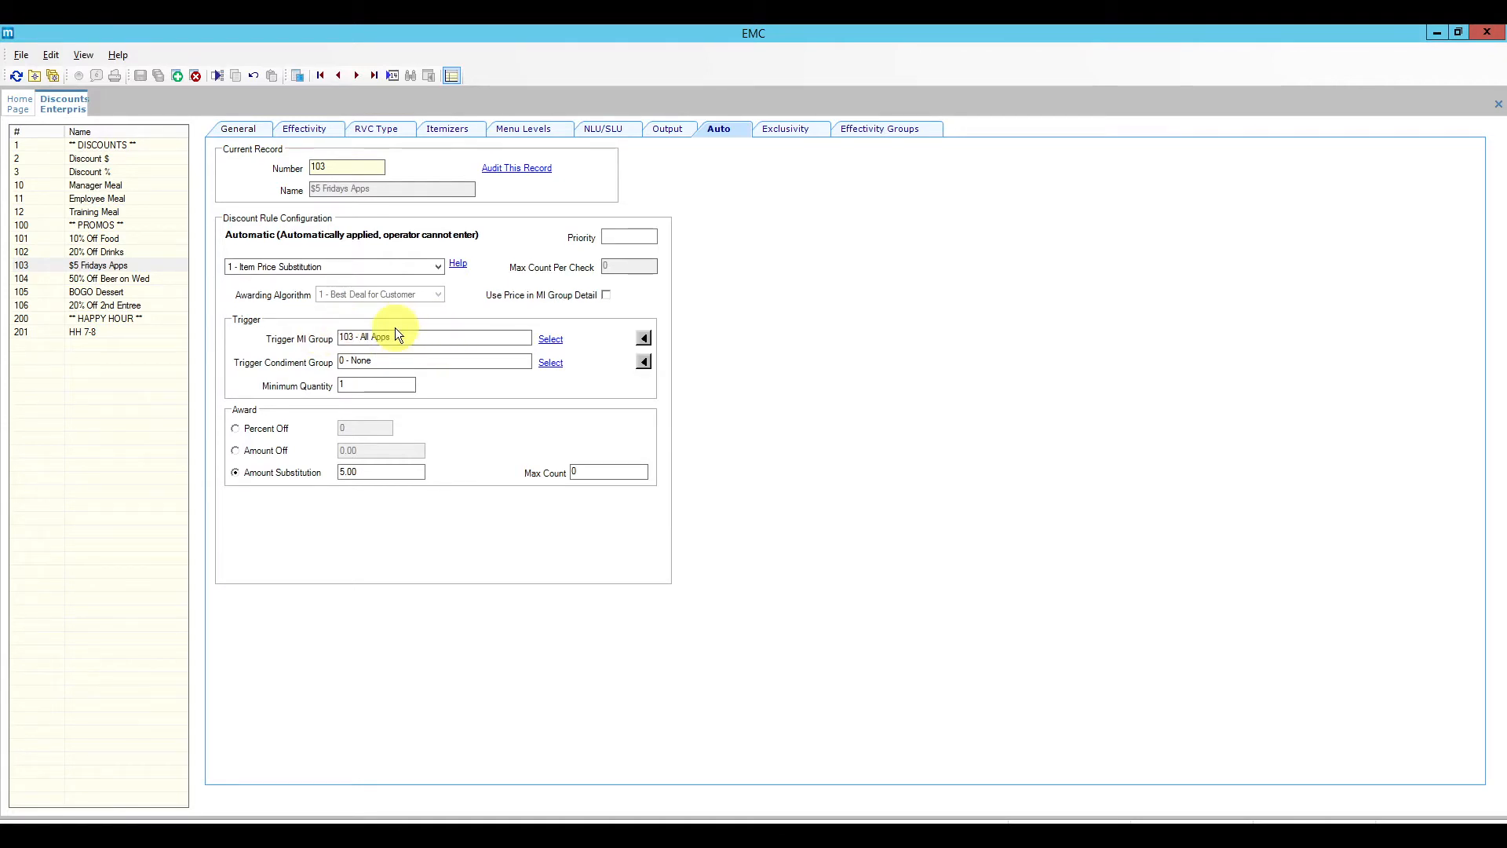
left_click(498, 135)
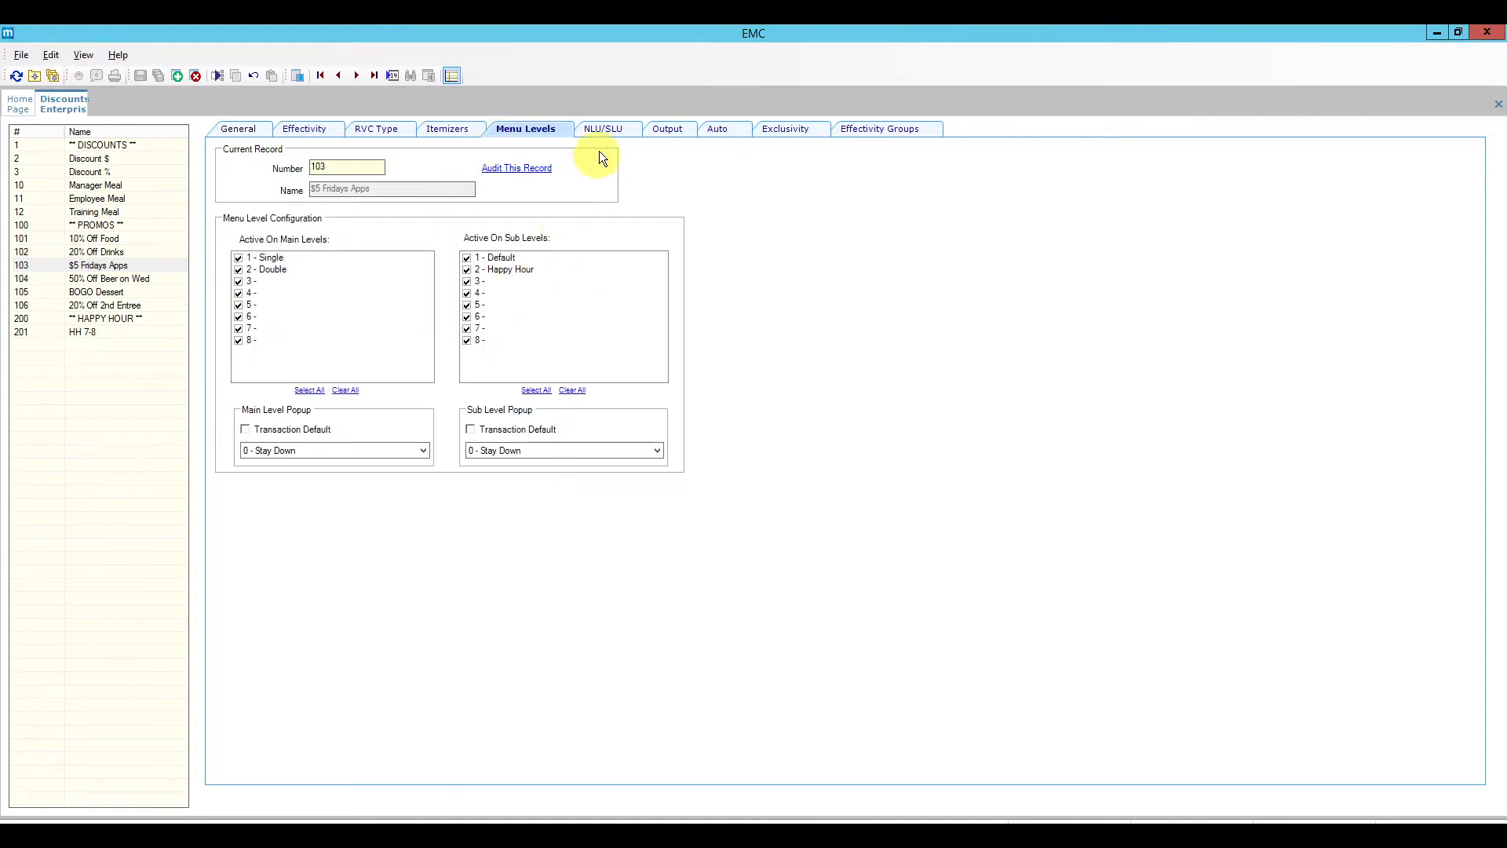
left_click(606, 127)
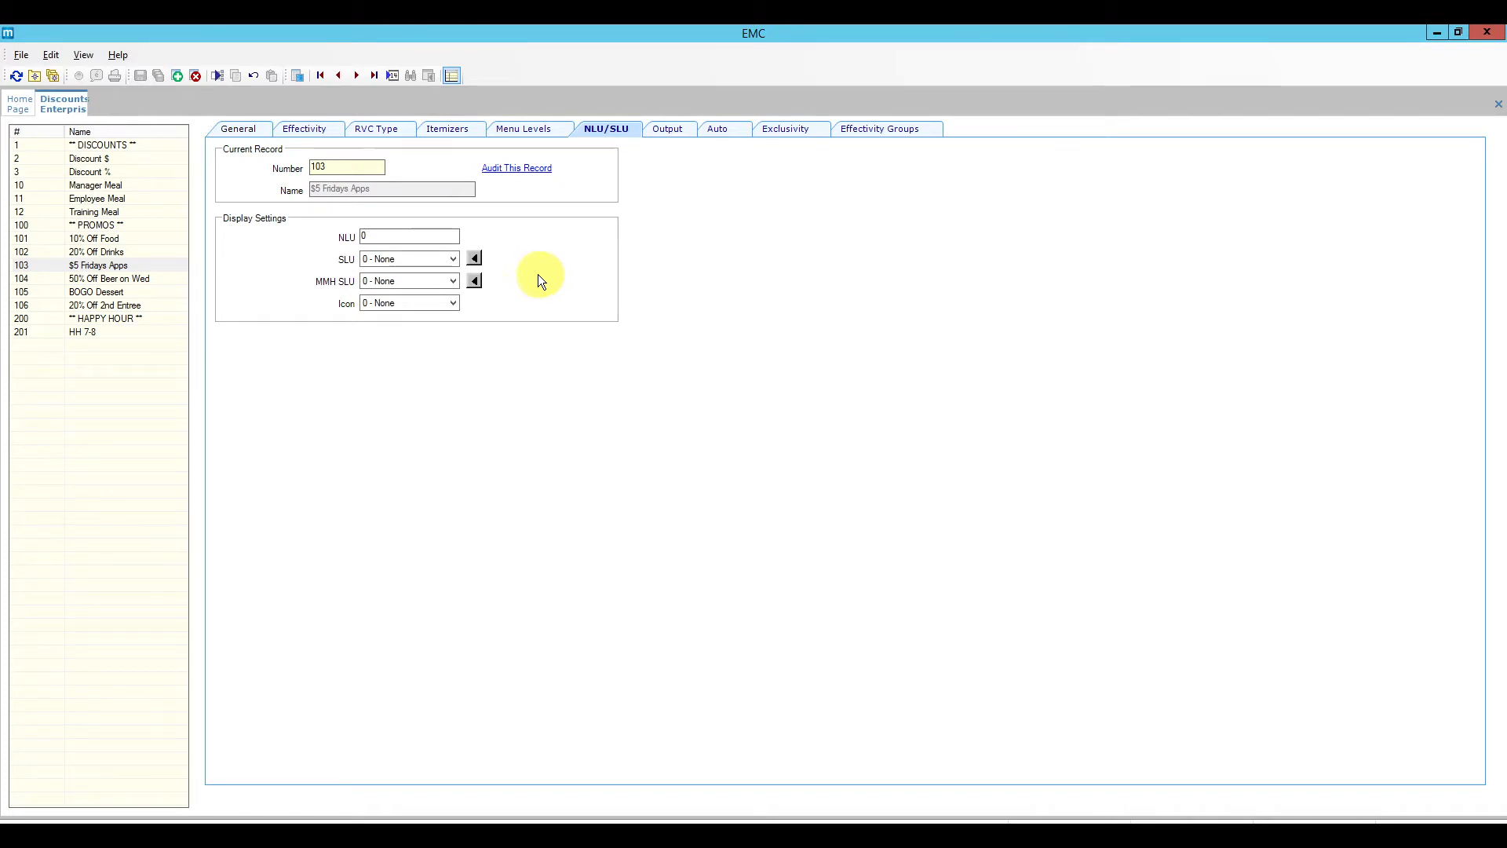
left_click(449, 258)
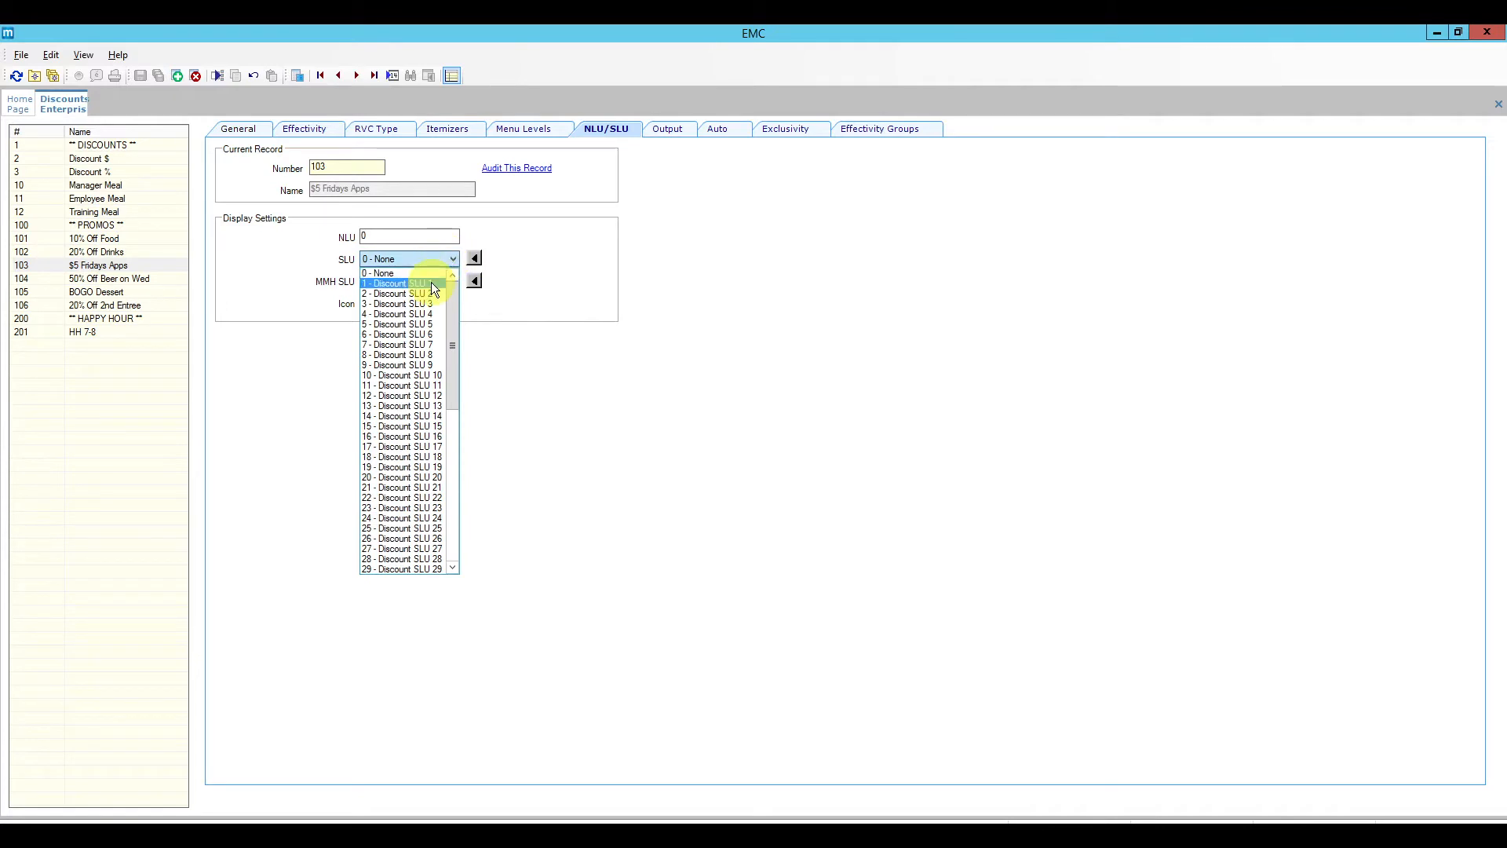
left_click(537, 277)
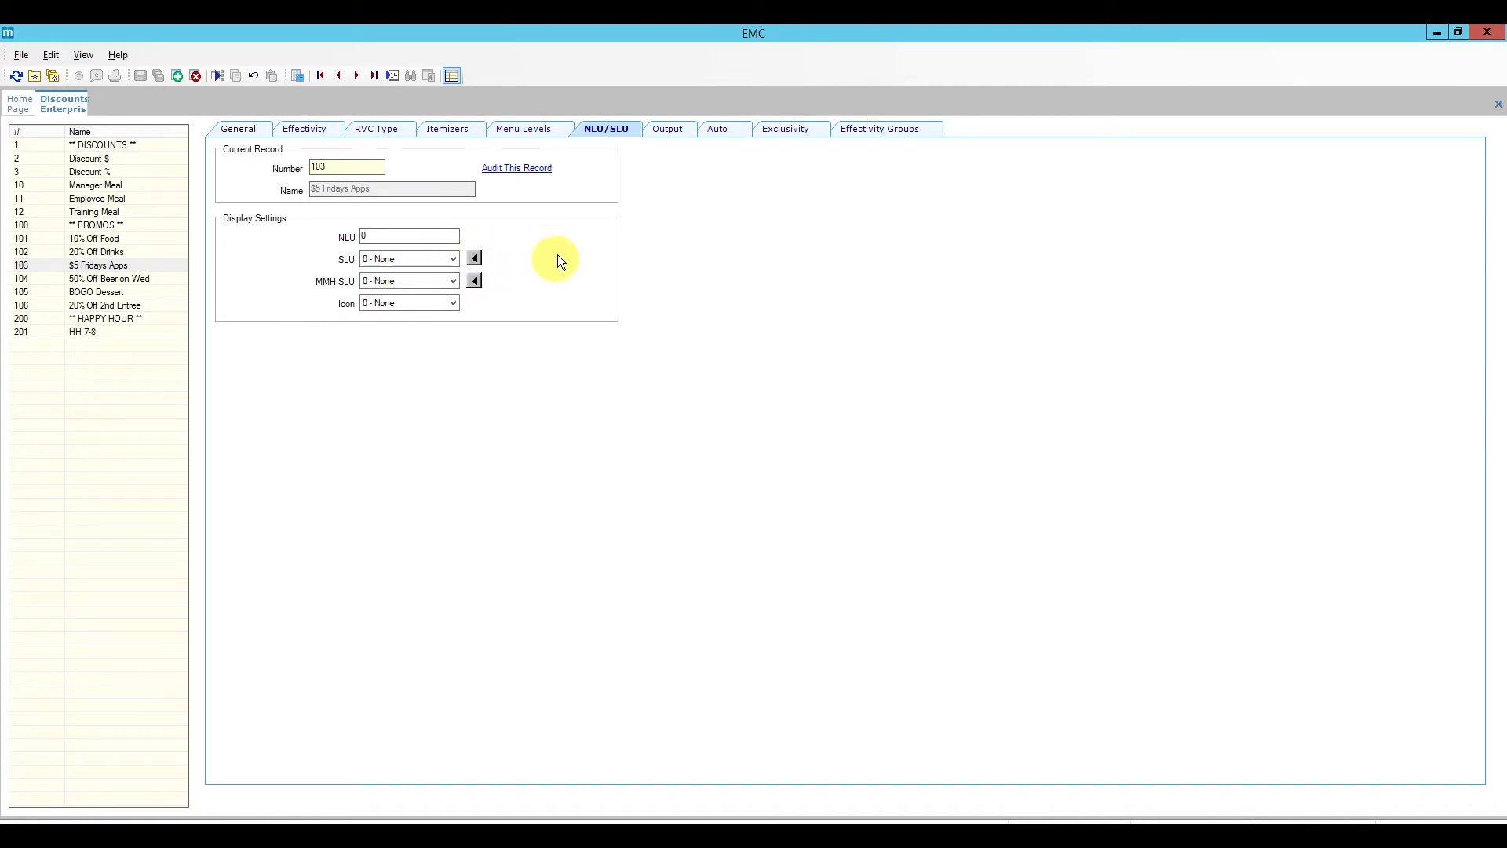
Step: Check its output and exclusivity settings, ending on effectivity groups showing 0 - None, Active
left_click(673, 133)
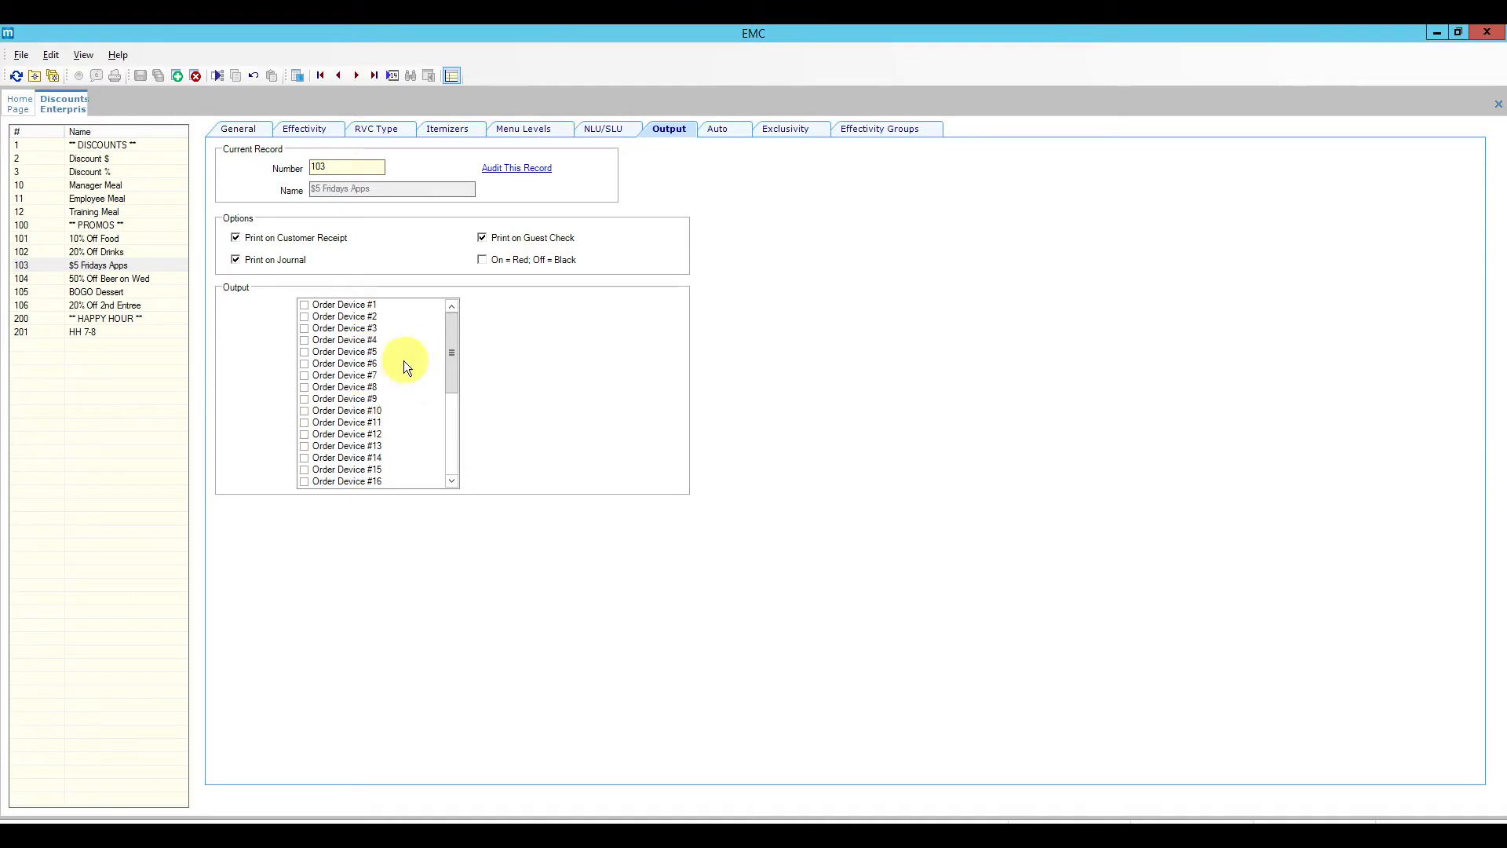
left_click(736, 135)
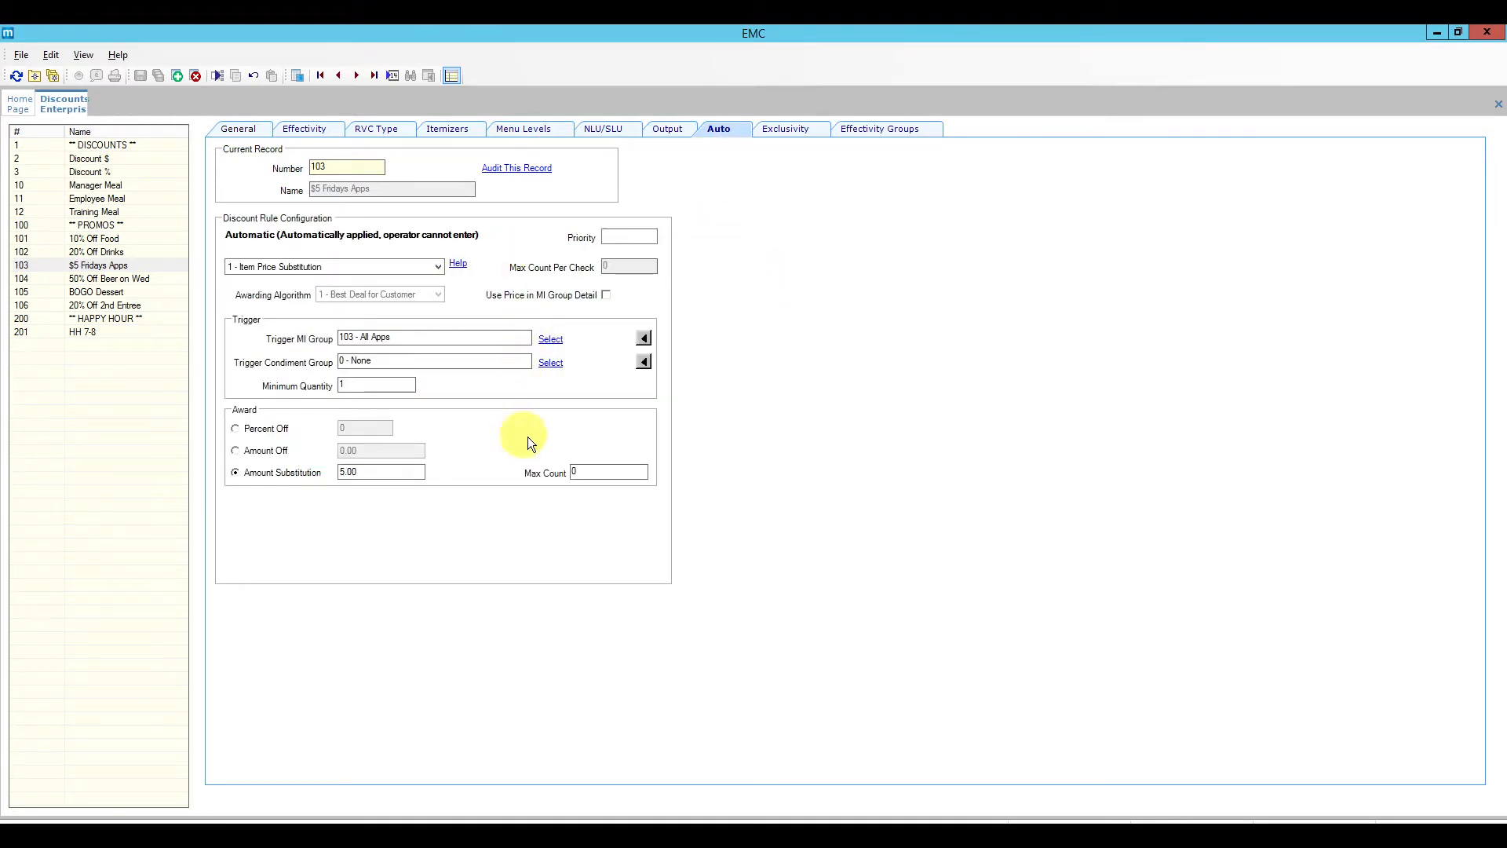
left_click(790, 129)
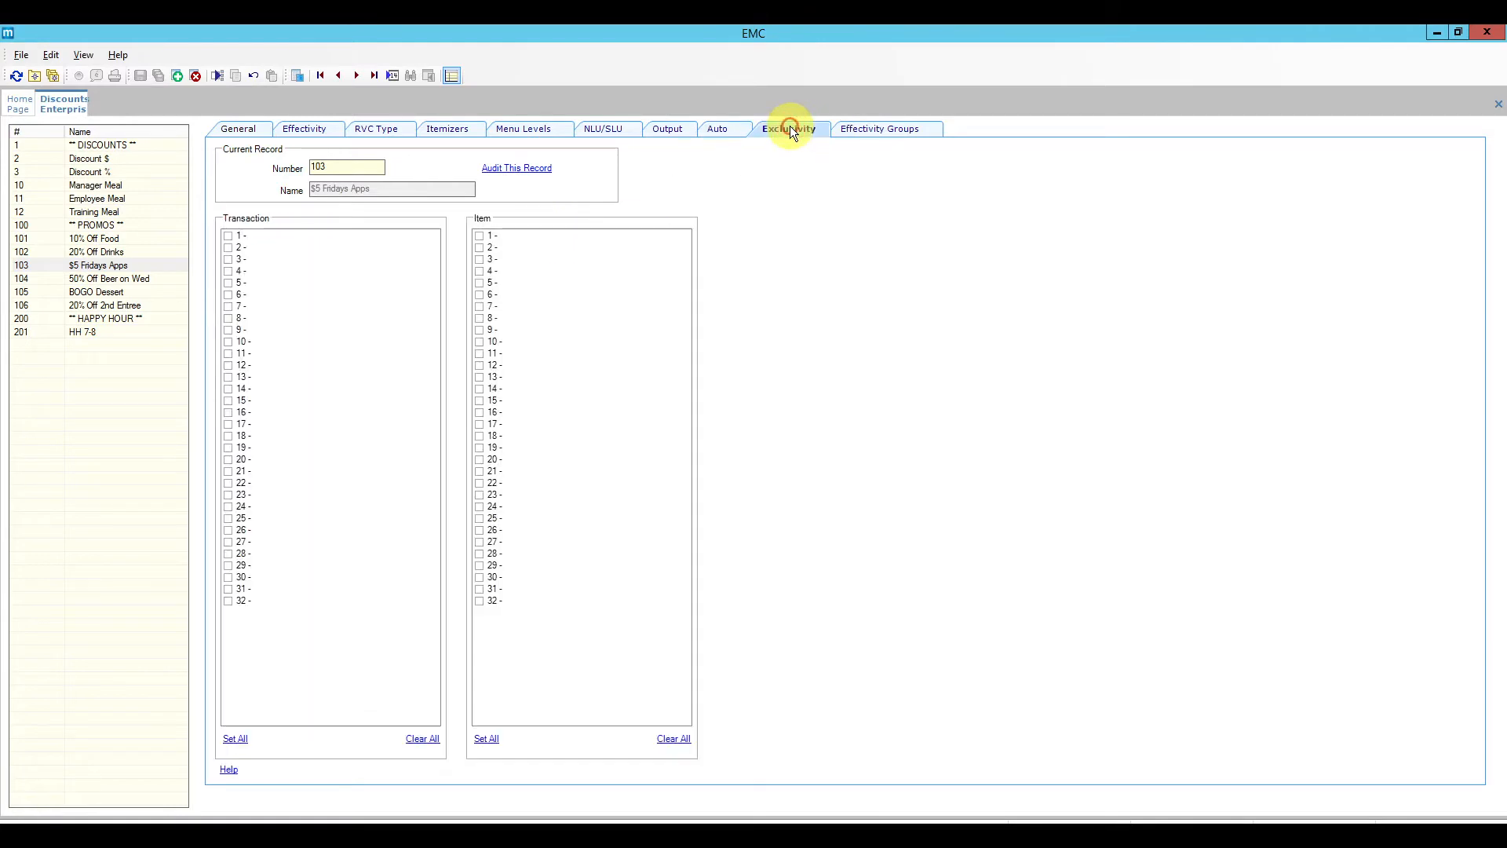
left_click(873, 131)
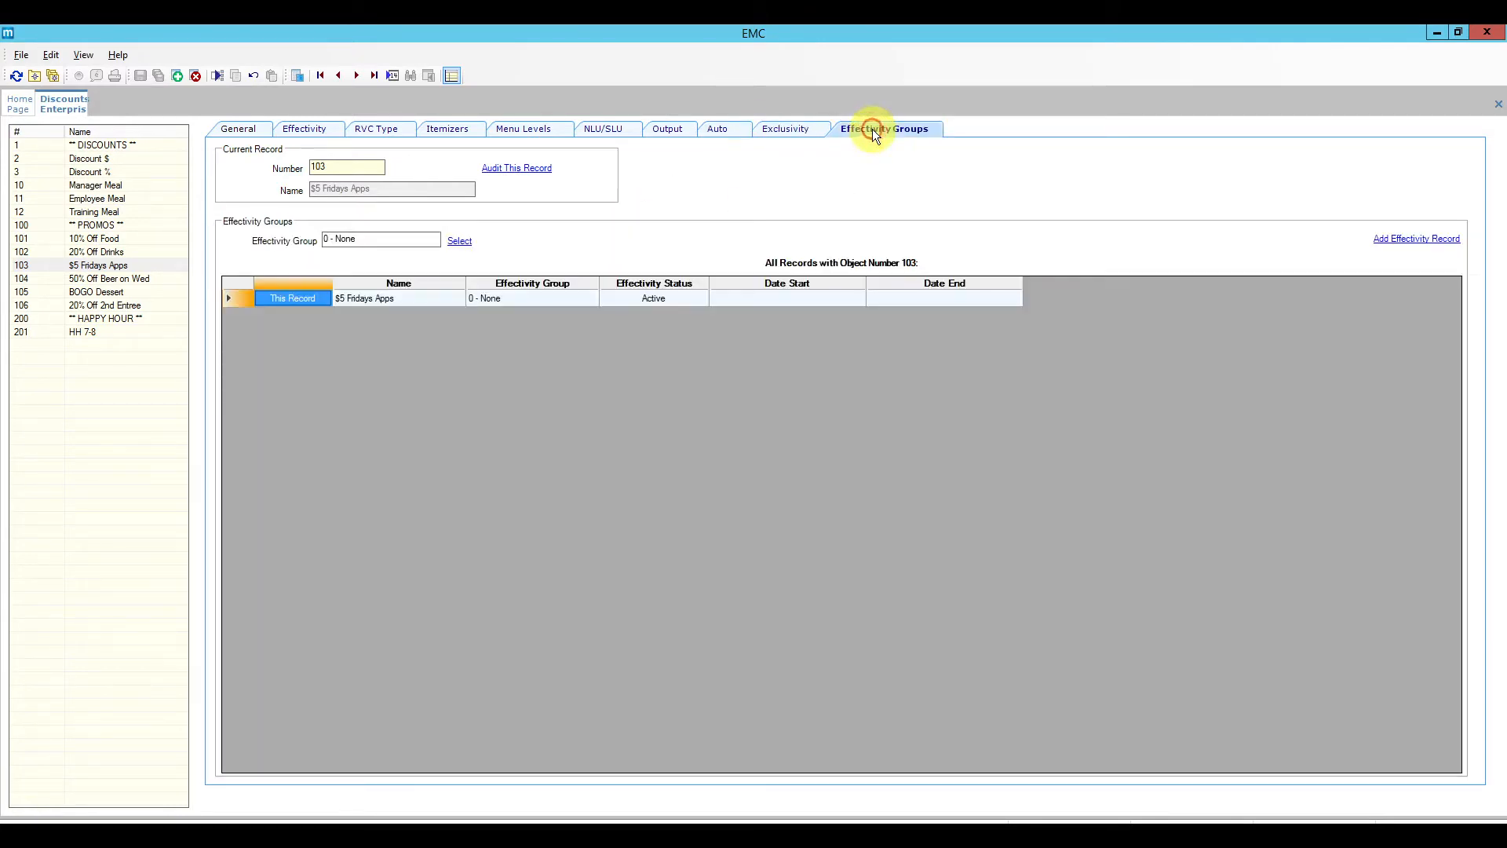
Step: Review $5 Fridays Apps General options and simple item exclusivity help, then load ** PROMOS ** record 100
left_click(251, 125)
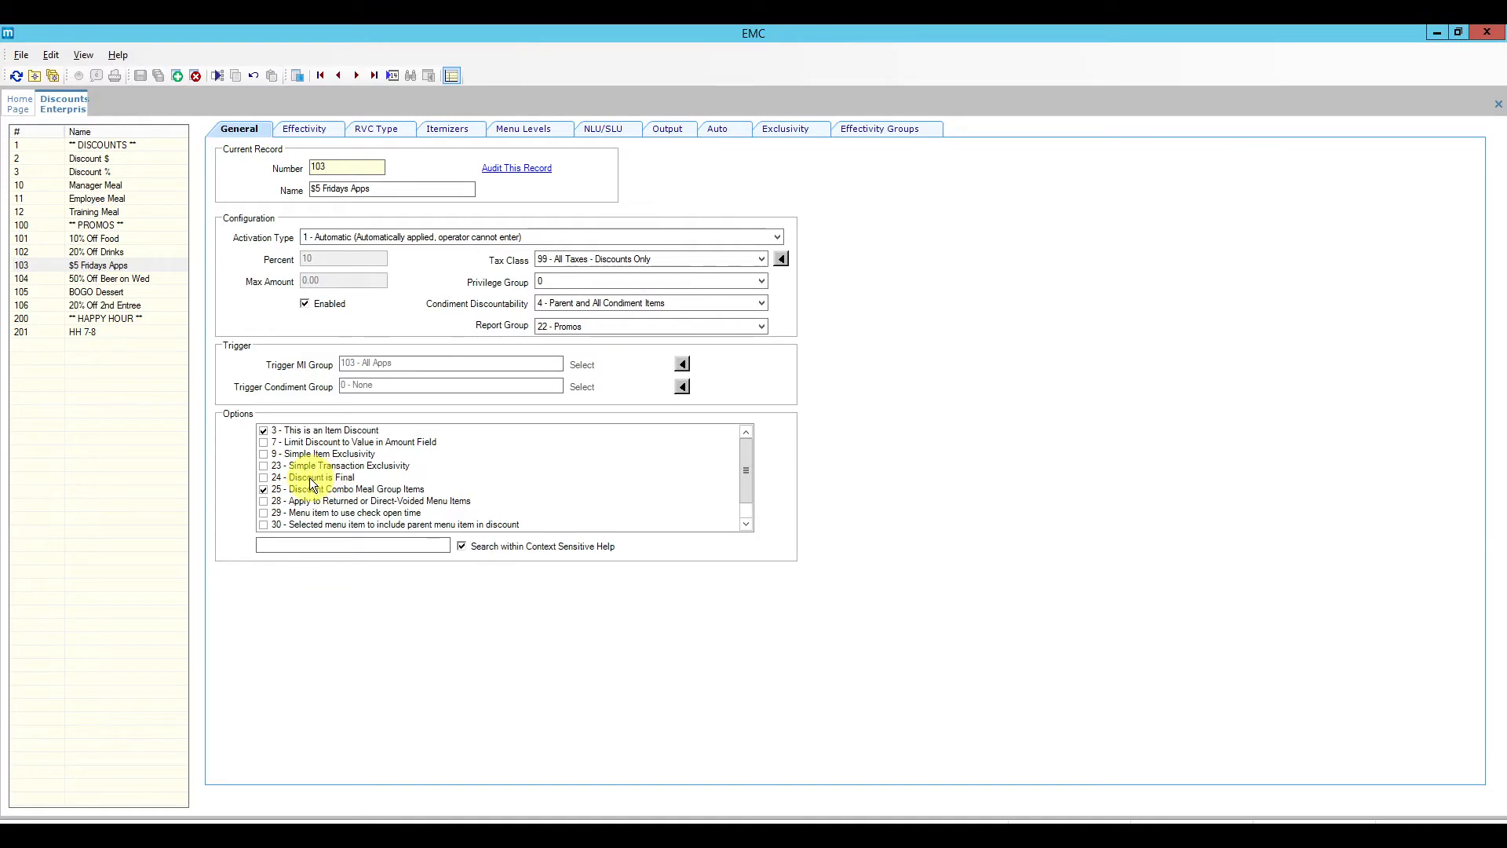
mouse_move(345, 480)
left_click(350, 455)
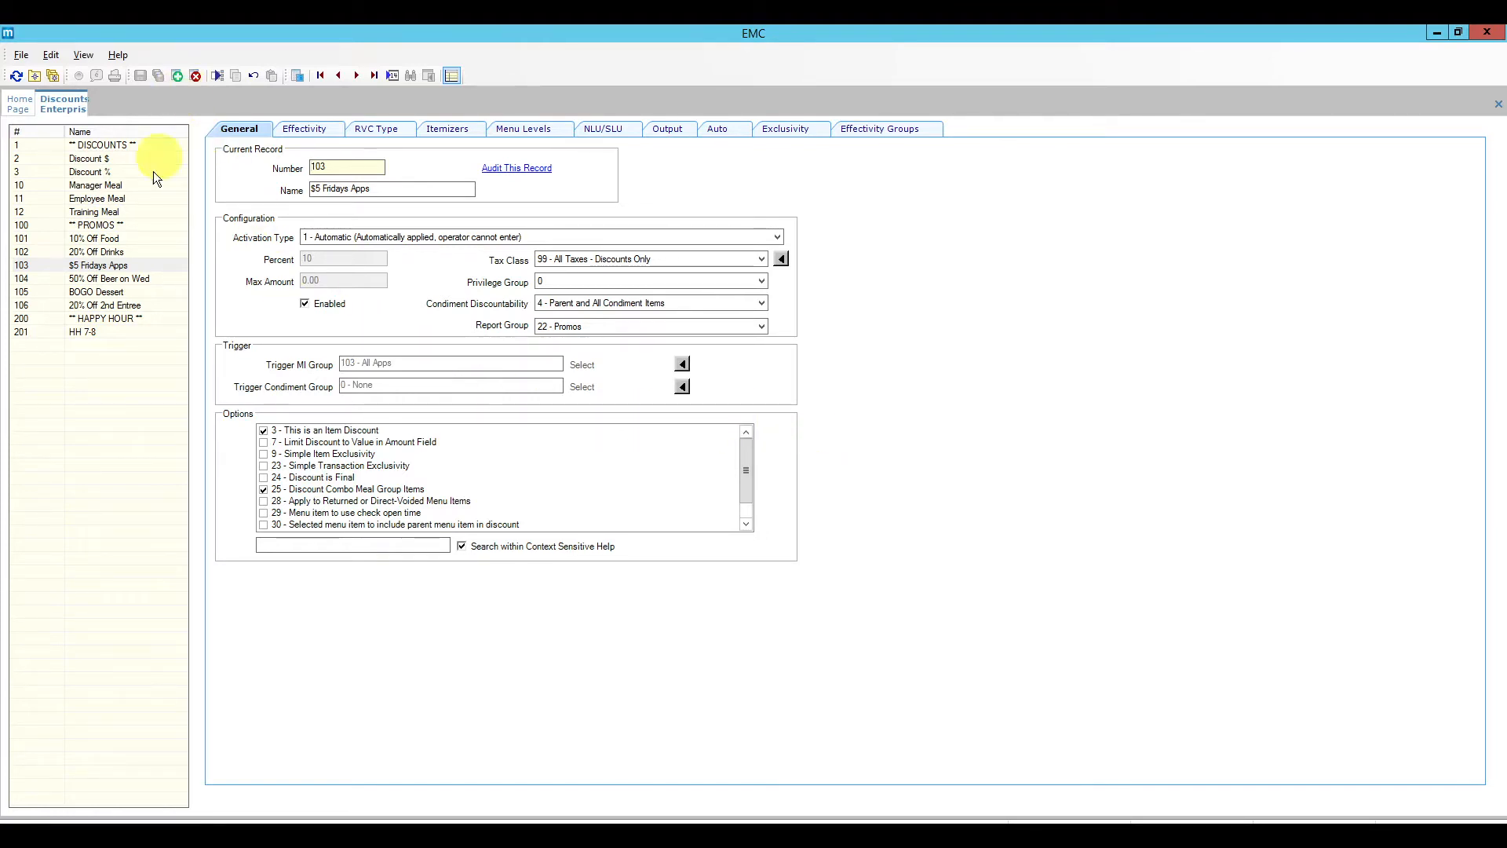
left_click(109, 225)
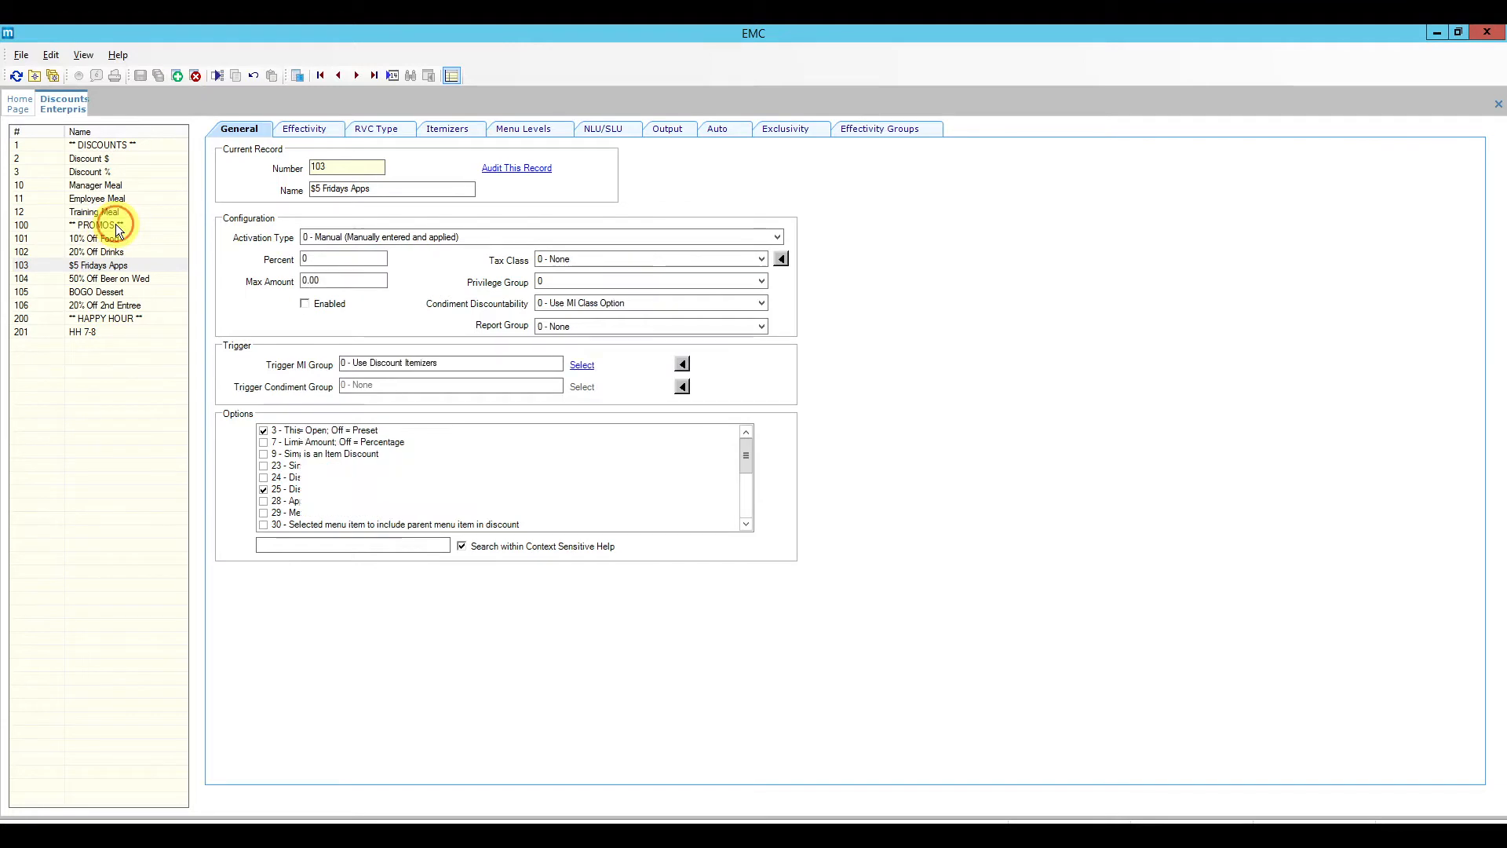
Step: Insert a new discount after entry 107 using $5 Fridays Apps (103) as the template
left_click(177, 76)
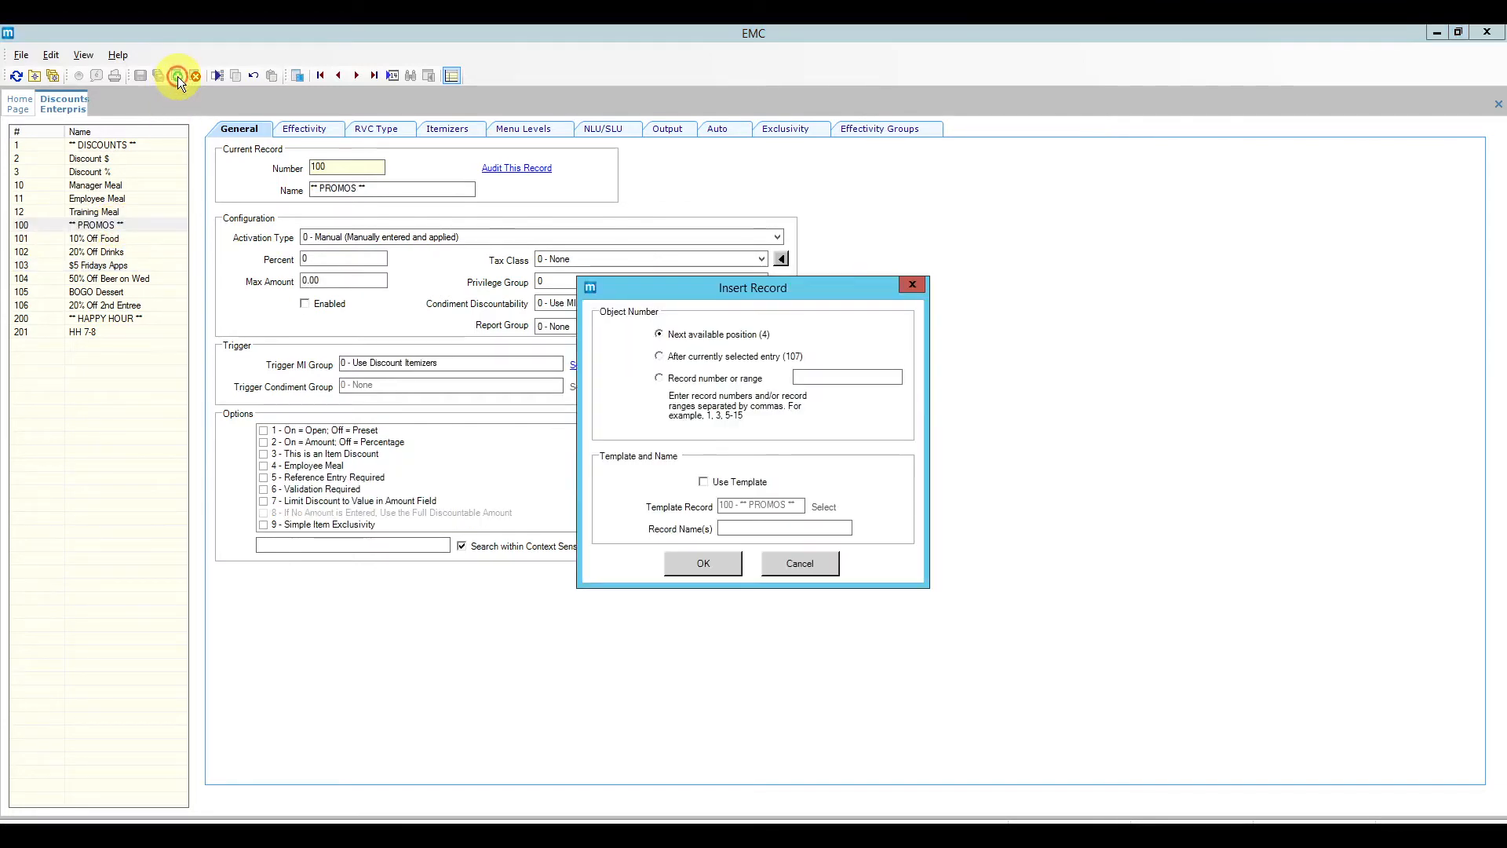
left_click(690, 357)
left_click(689, 336)
left_click(725, 484)
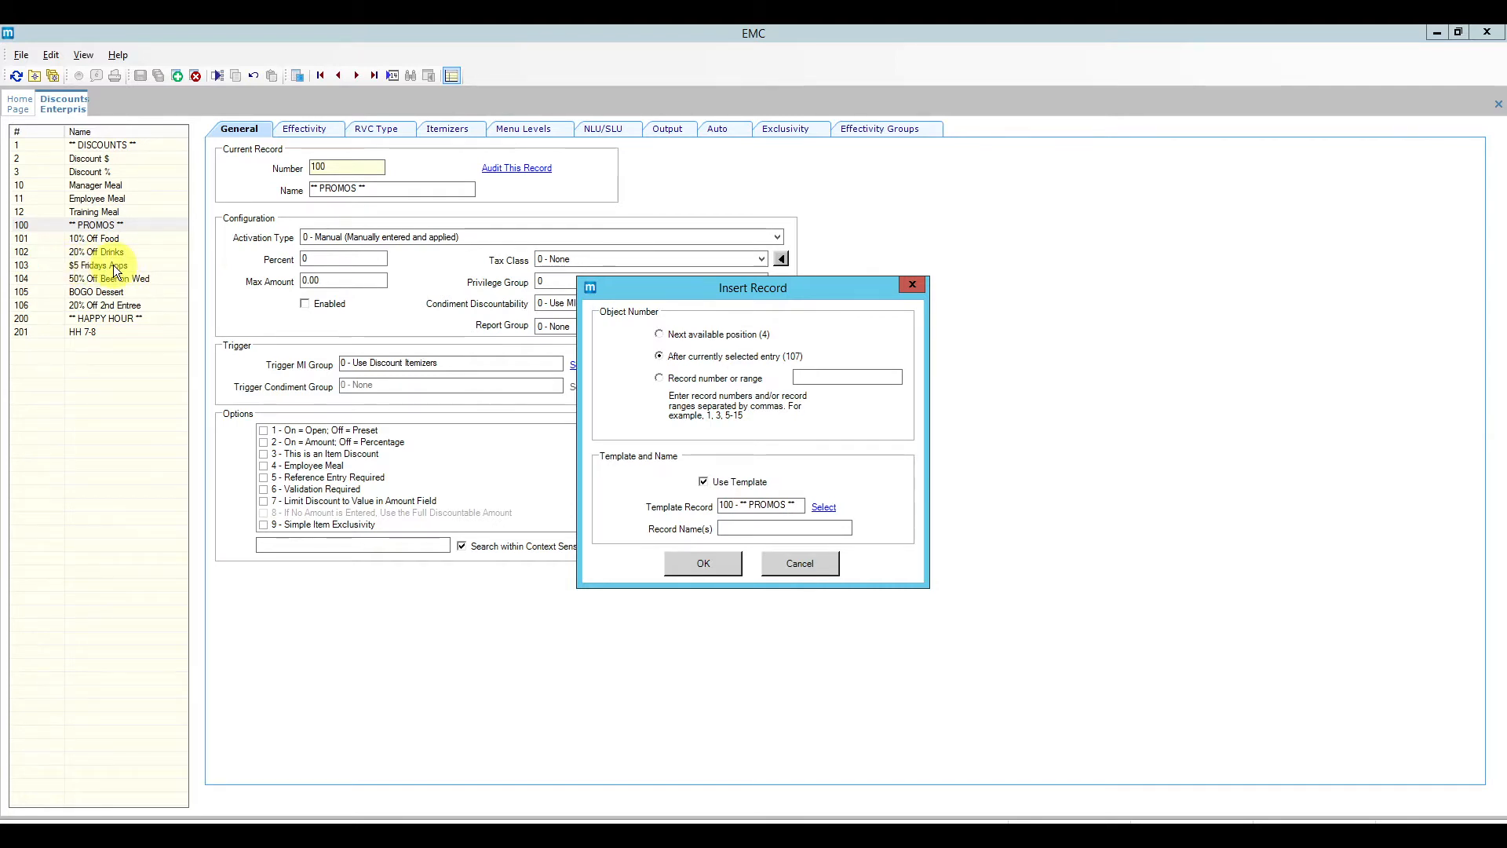
left_click(823, 506)
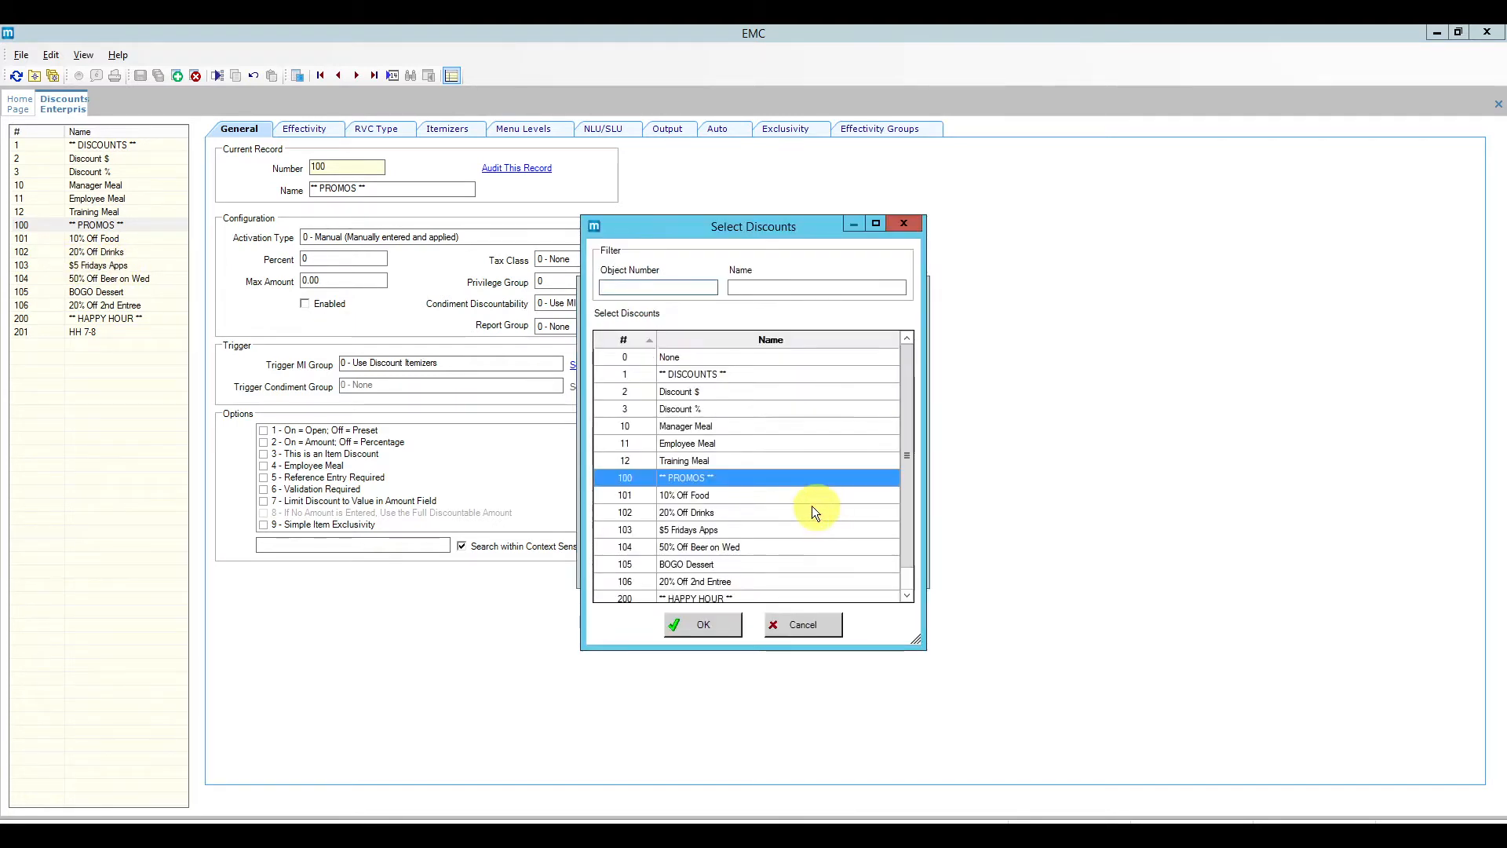
left_click(724, 529)
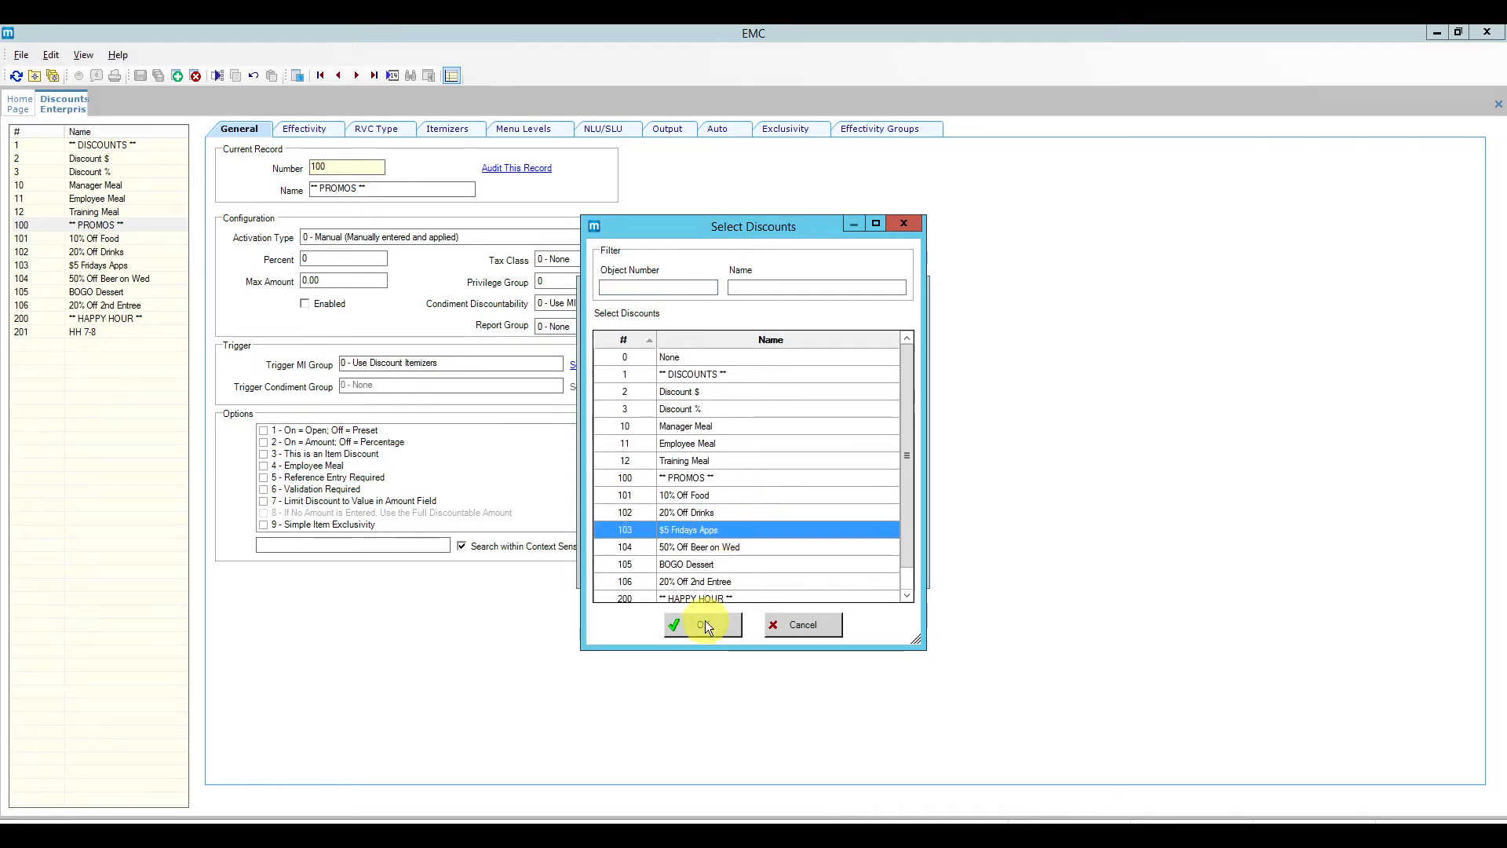
left_click(705, 626)
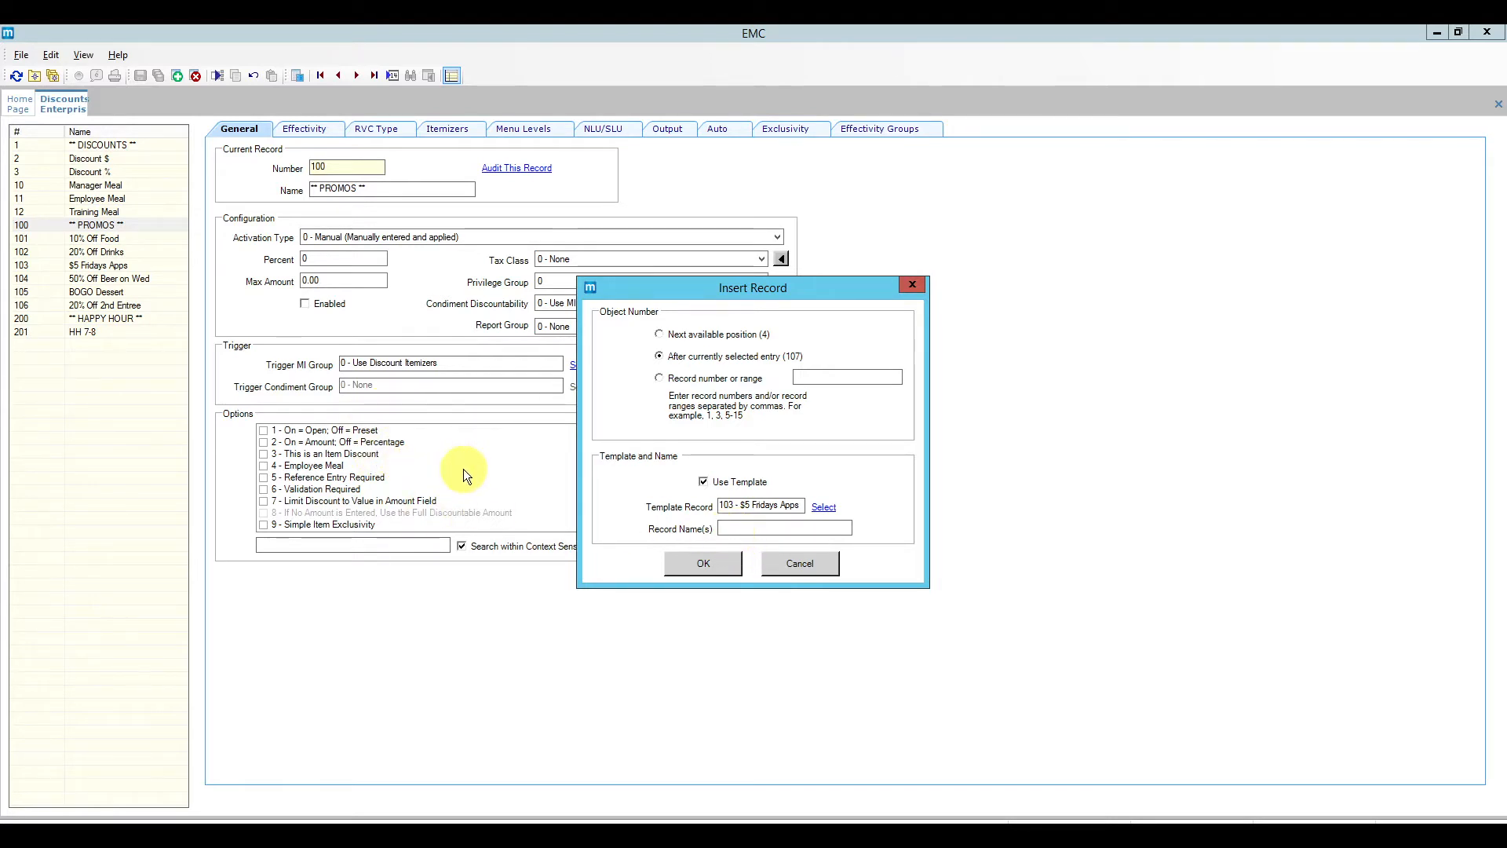
Step: Name the new record '4 for $20' and create it
left_click(739, 526)
type("4")
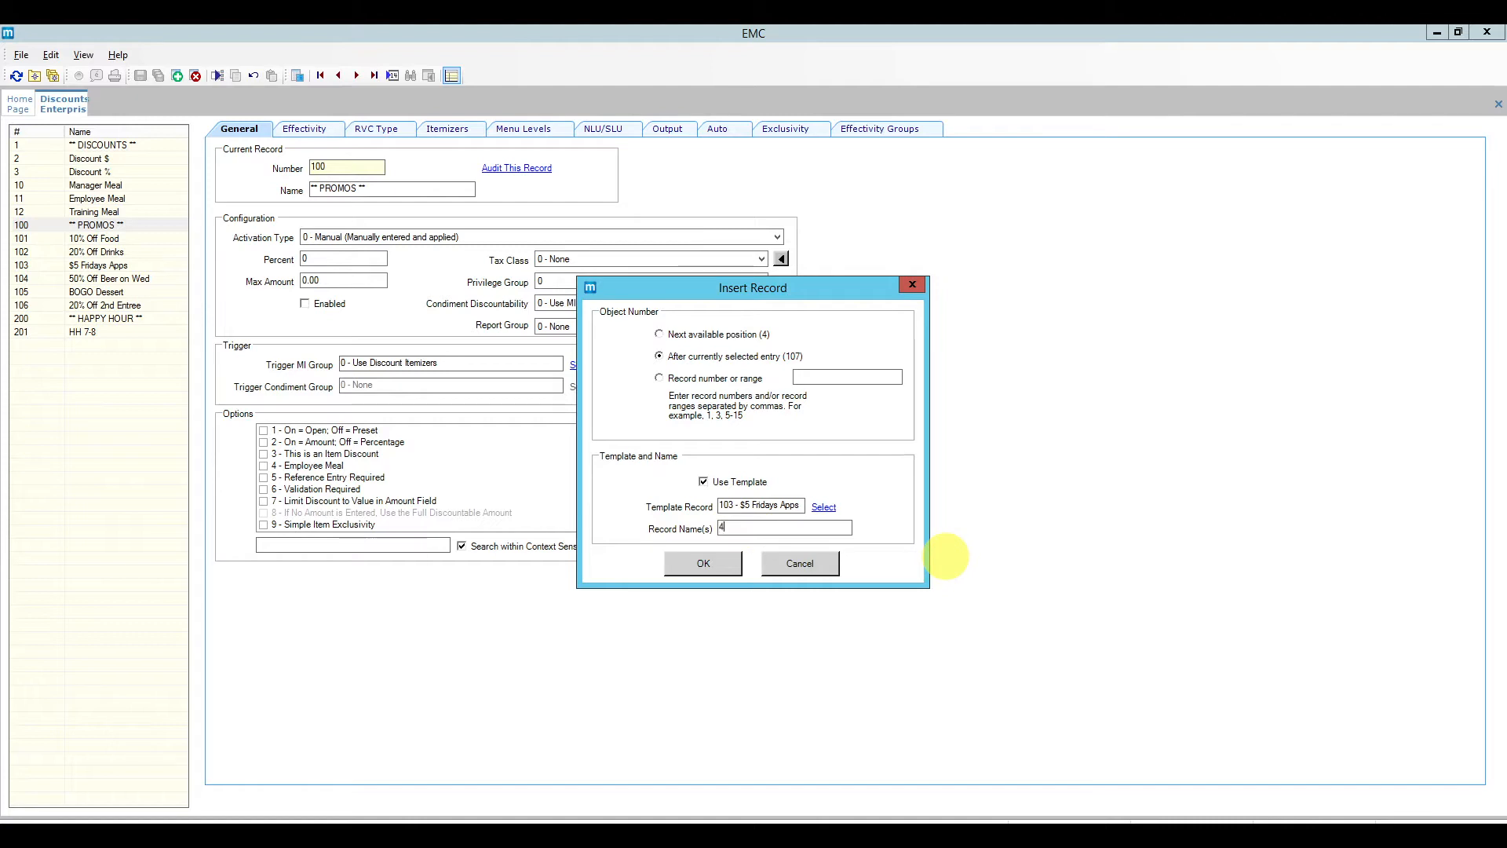
type(" for $20")
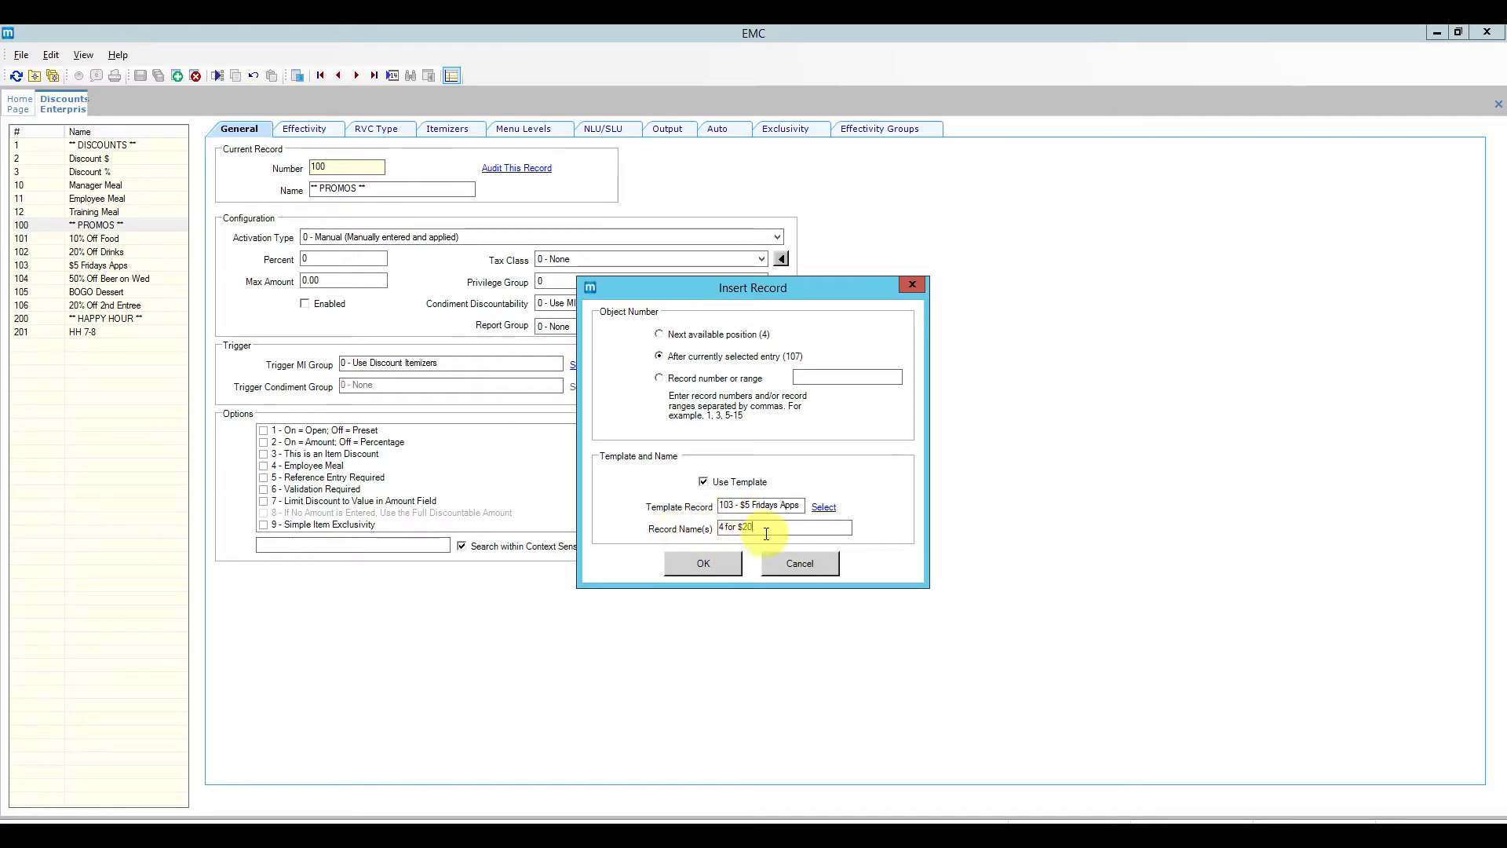
left_click_drag(769, 533, 737, 539)
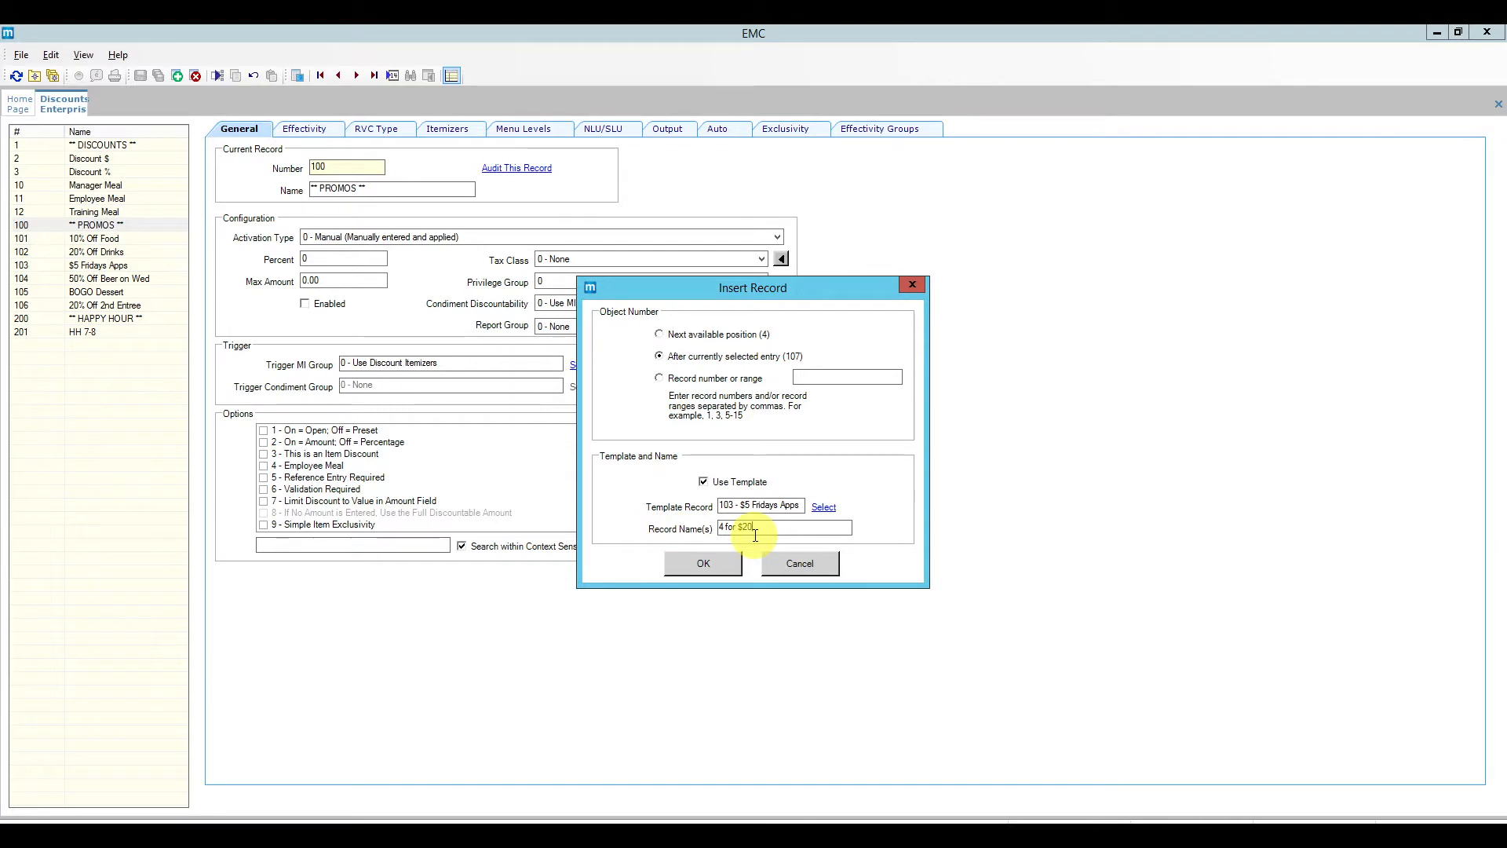
left_click_drag(755, 536, 726, 534)
left_click(720, 566)
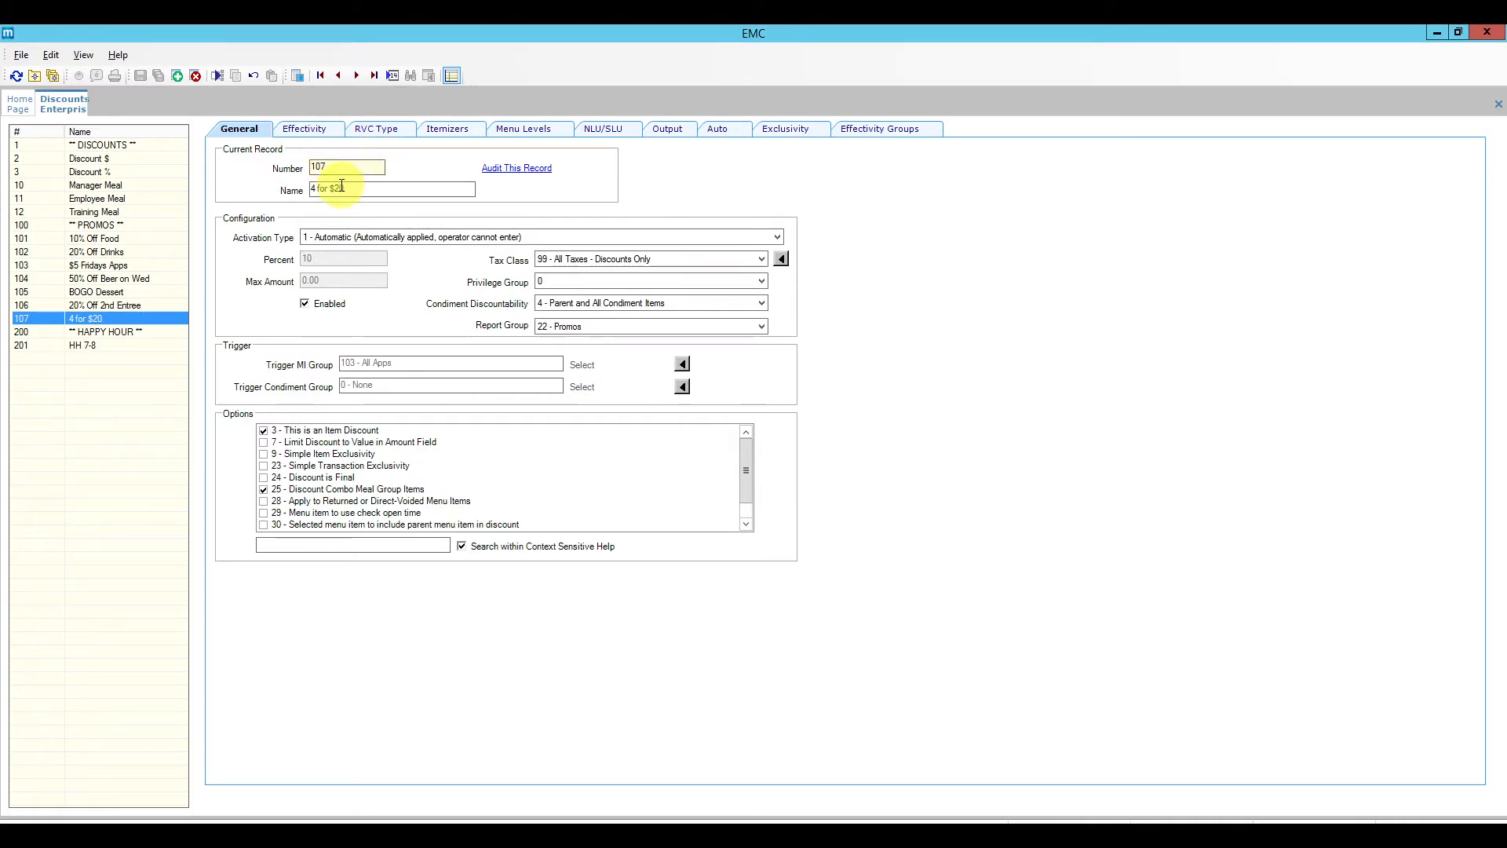
left_click(414, 238)
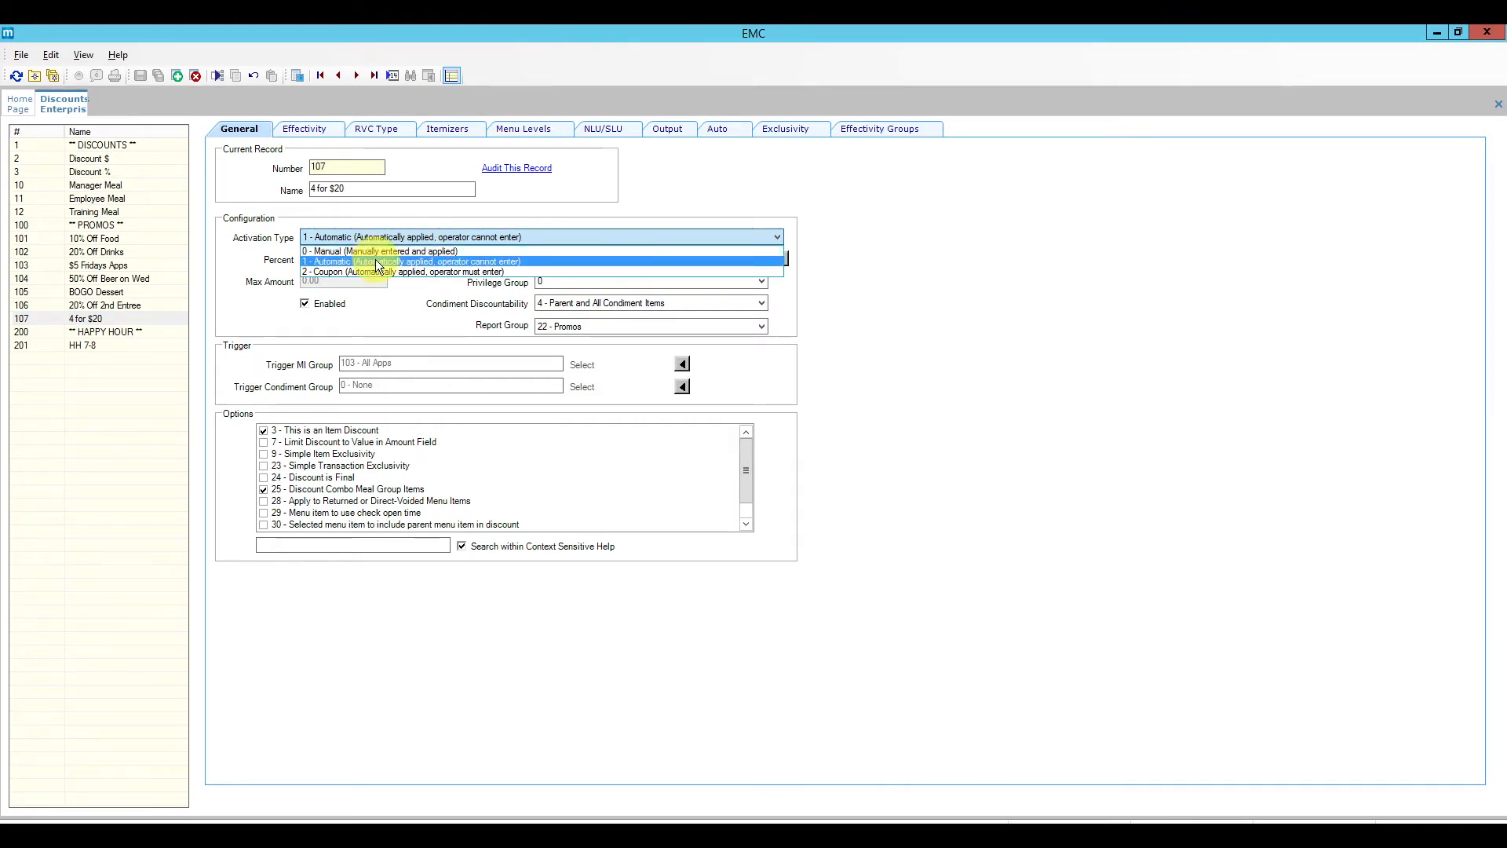
left_click(416, 242)
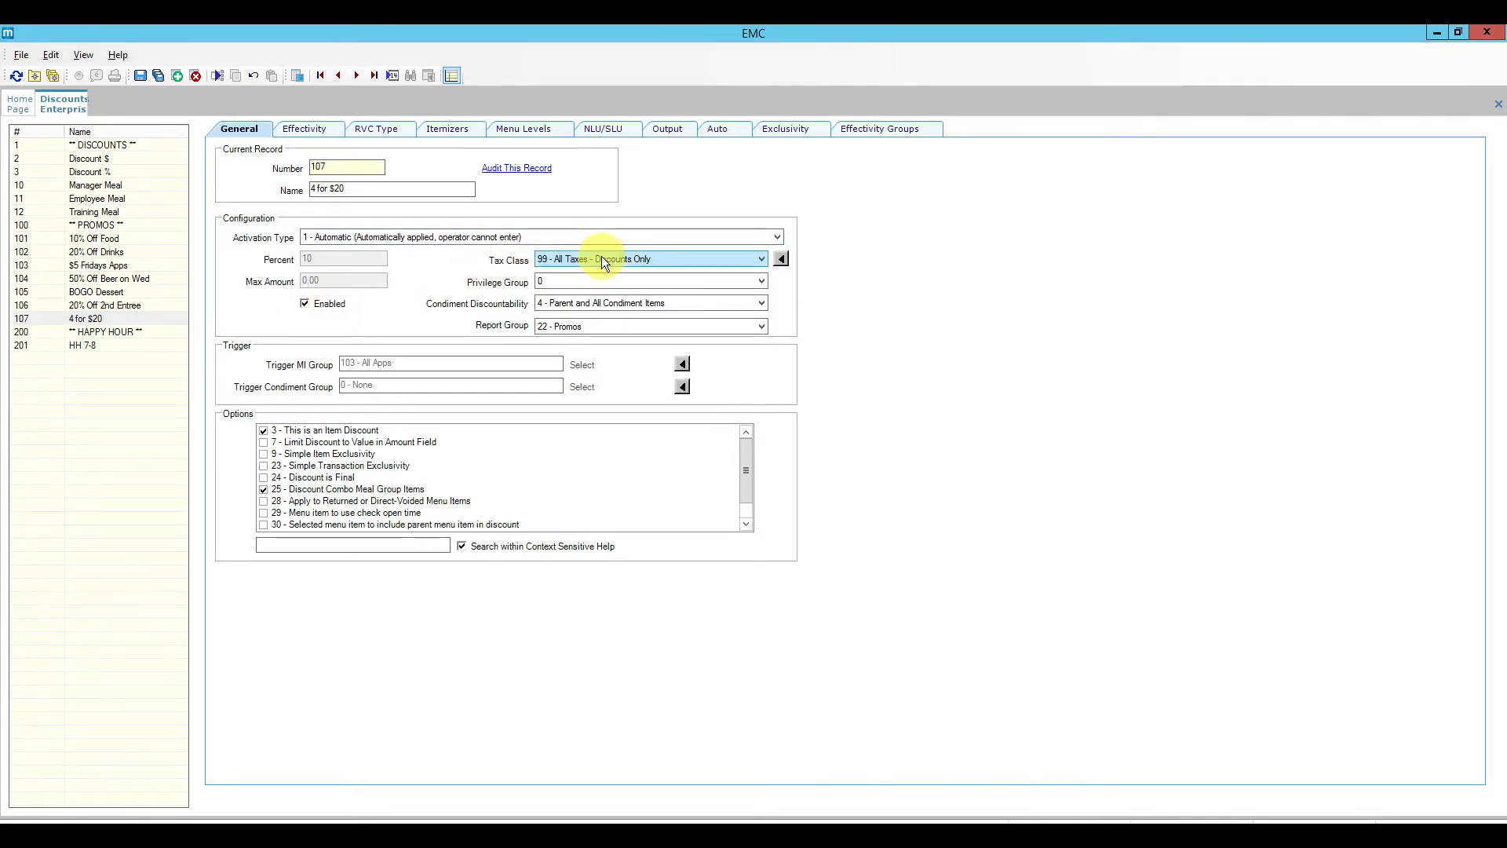
left_click(646, 261)
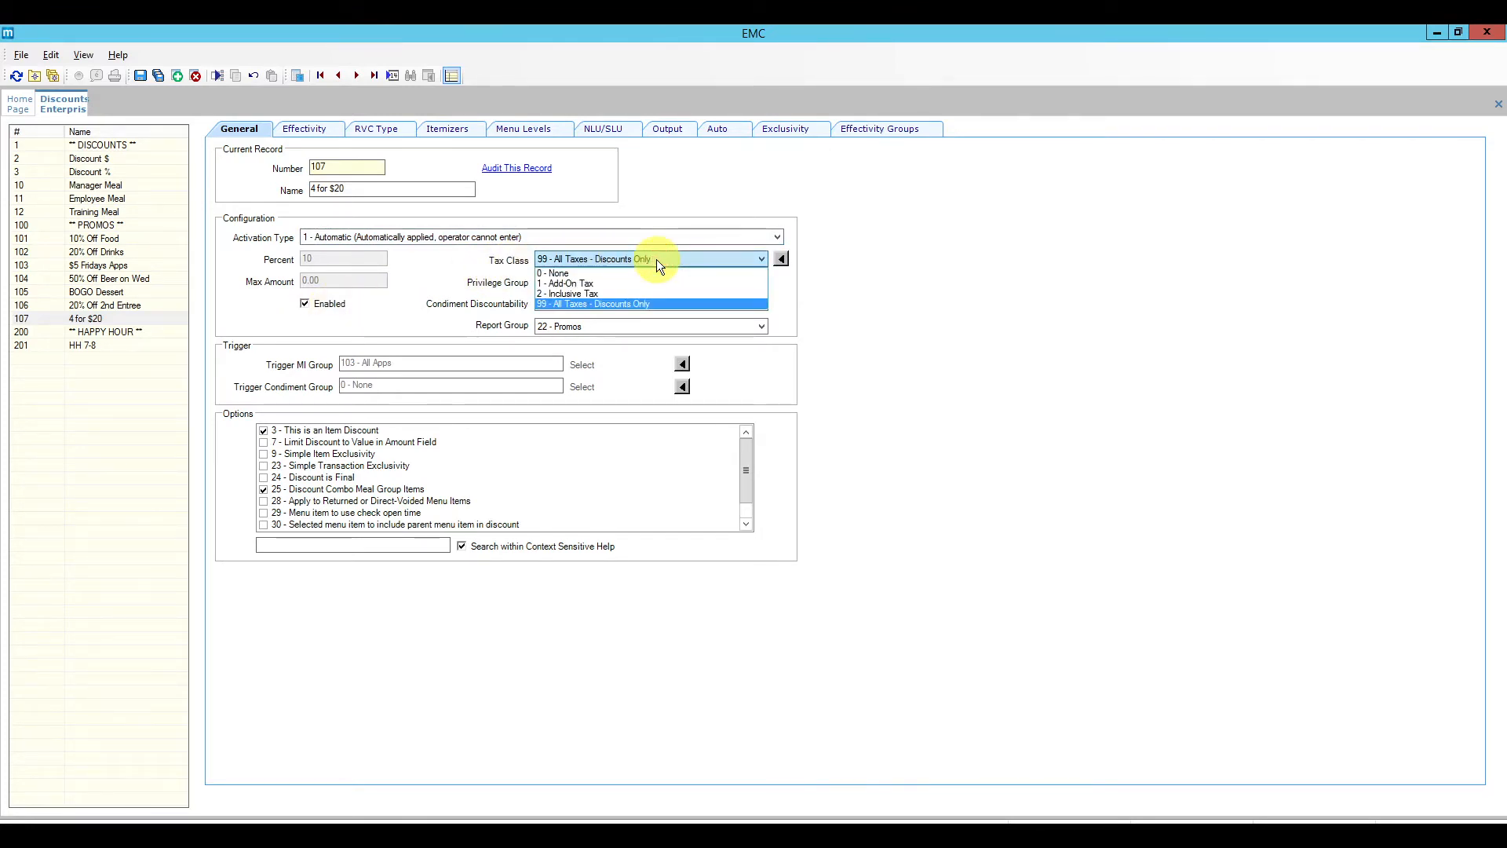
left_click(657, 259)
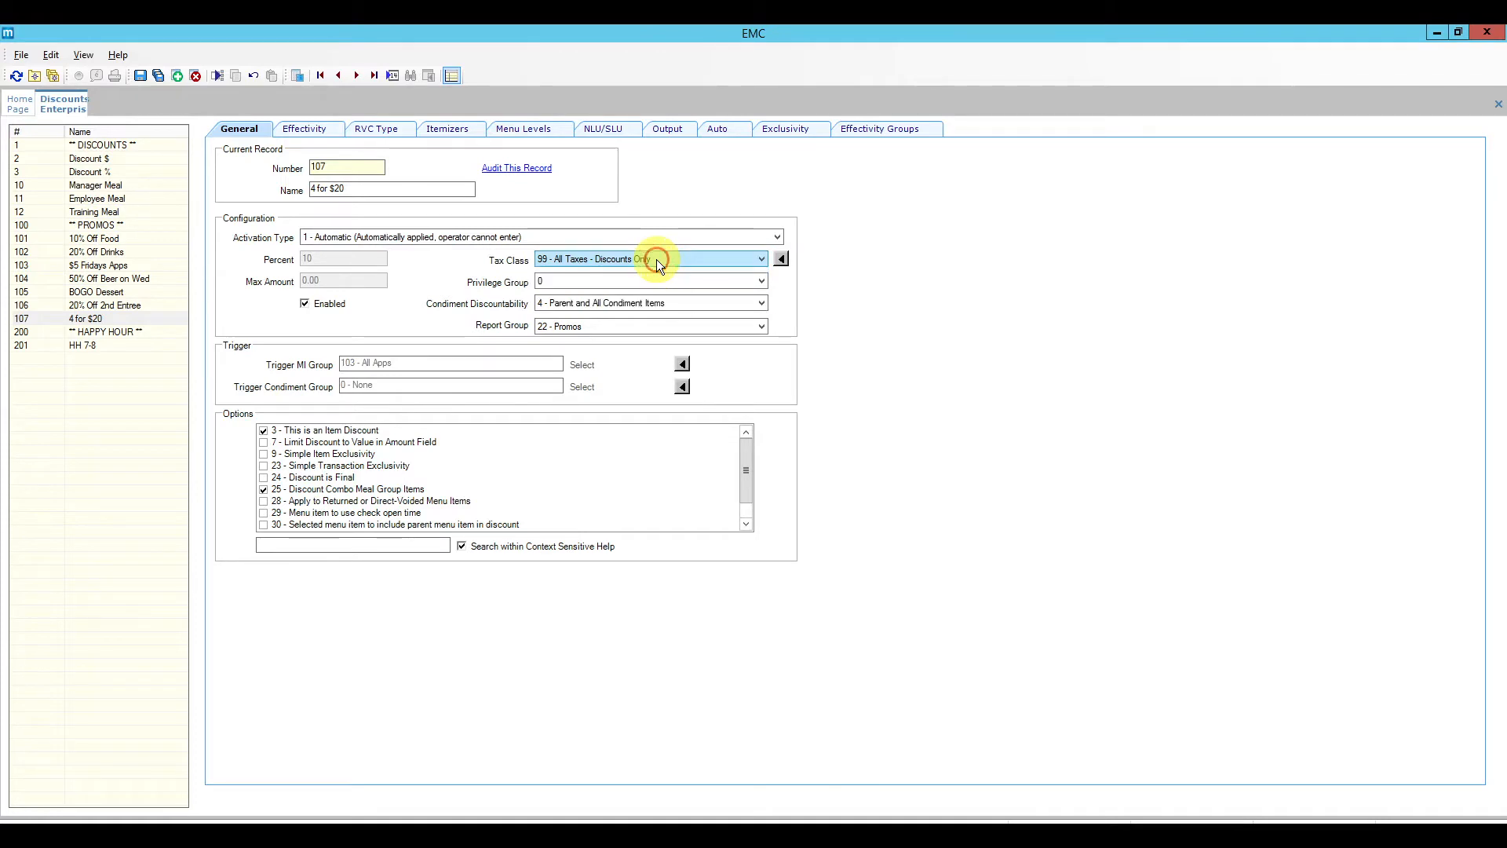
left_click(579, 285)
left_click(579, 285)
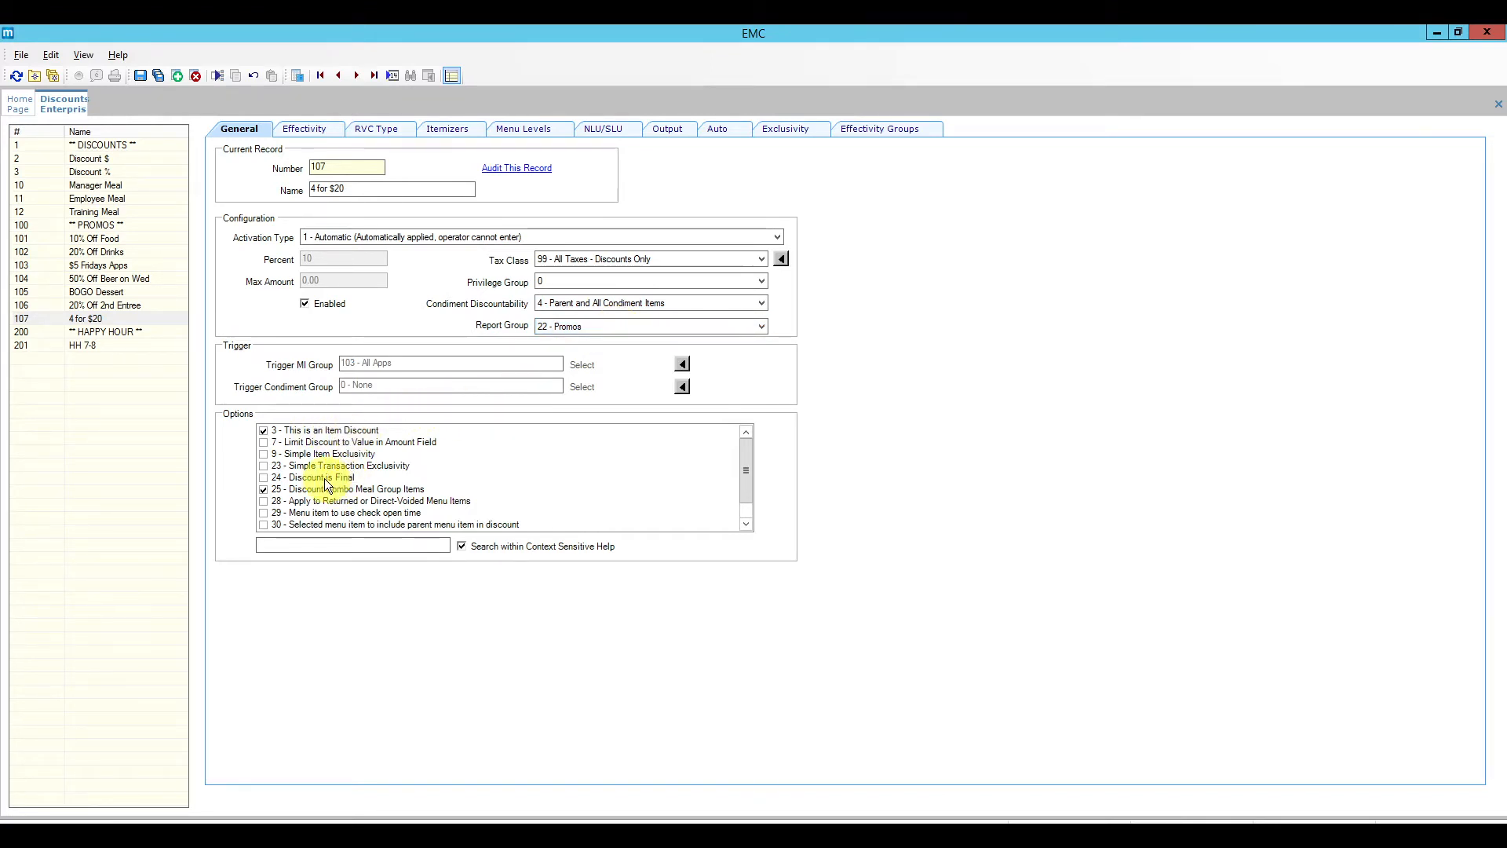
left_click(264, 478)
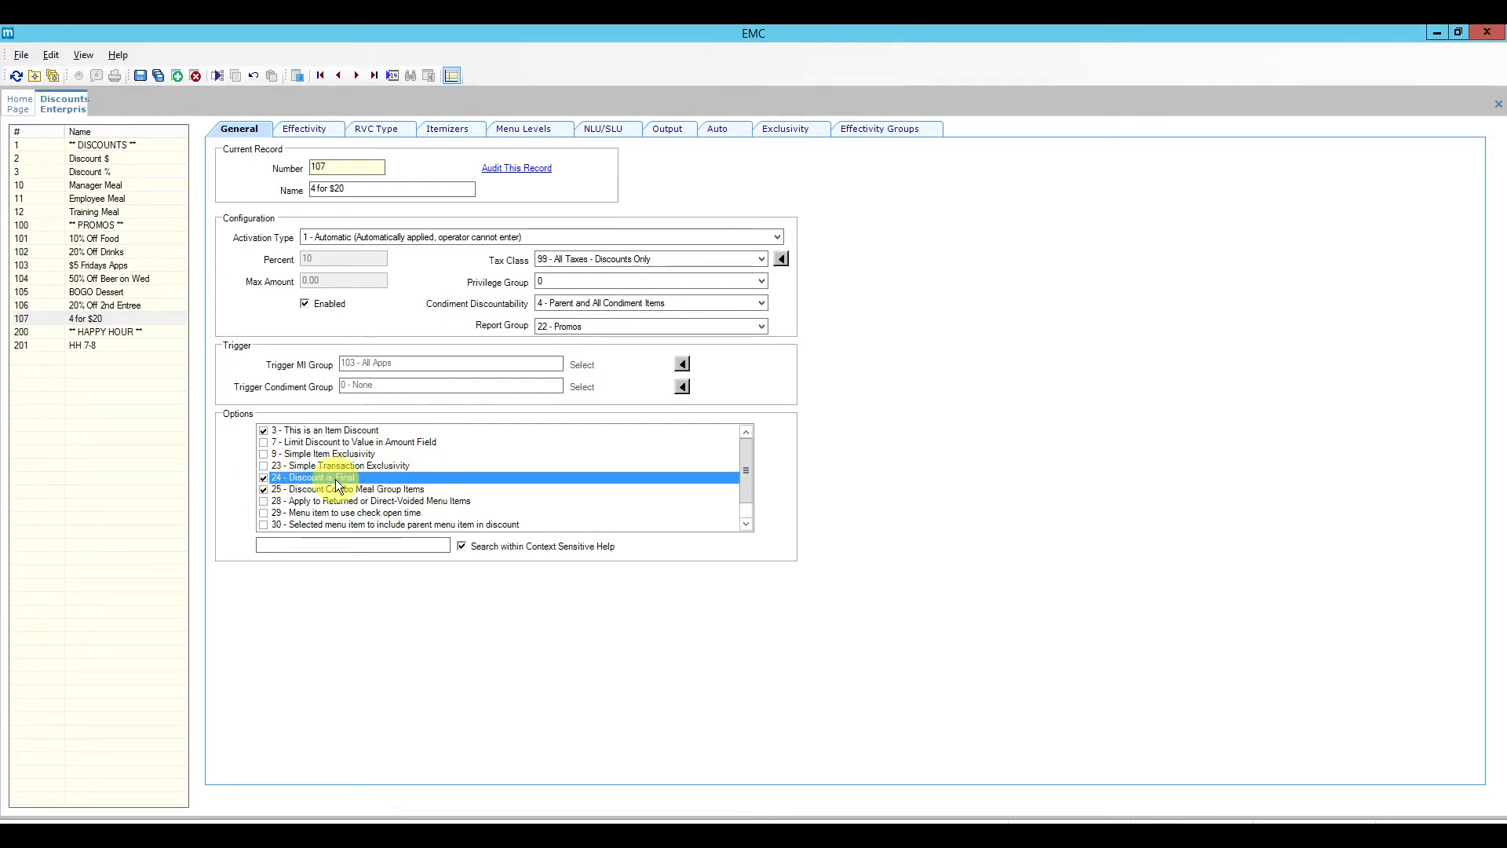
left_click(380, 478)
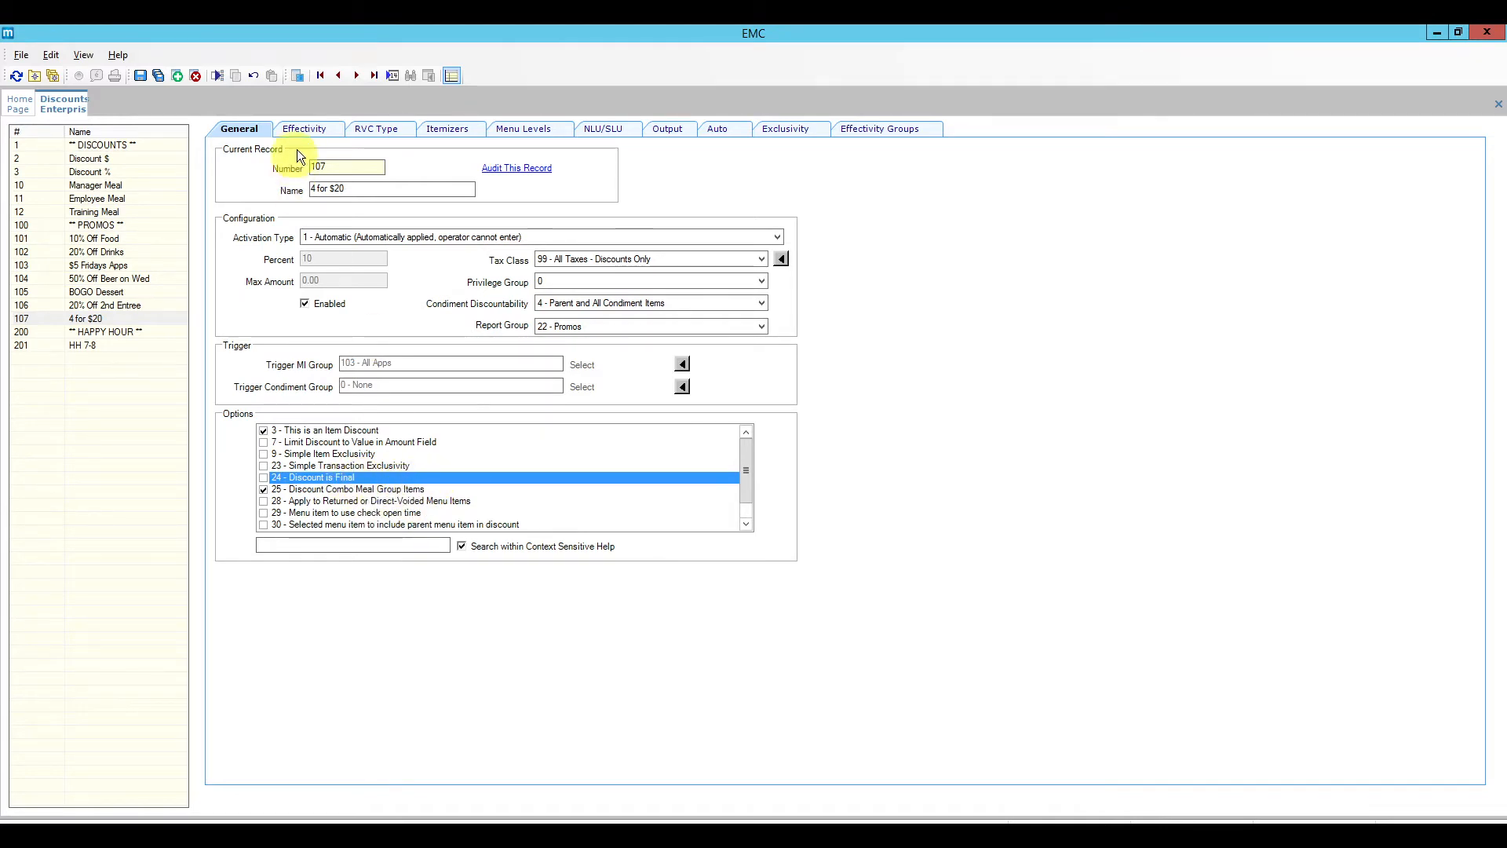
Step: Set the 4 for $20 discount's effectivity start date to May 12, 2021
left_click(301, 129)
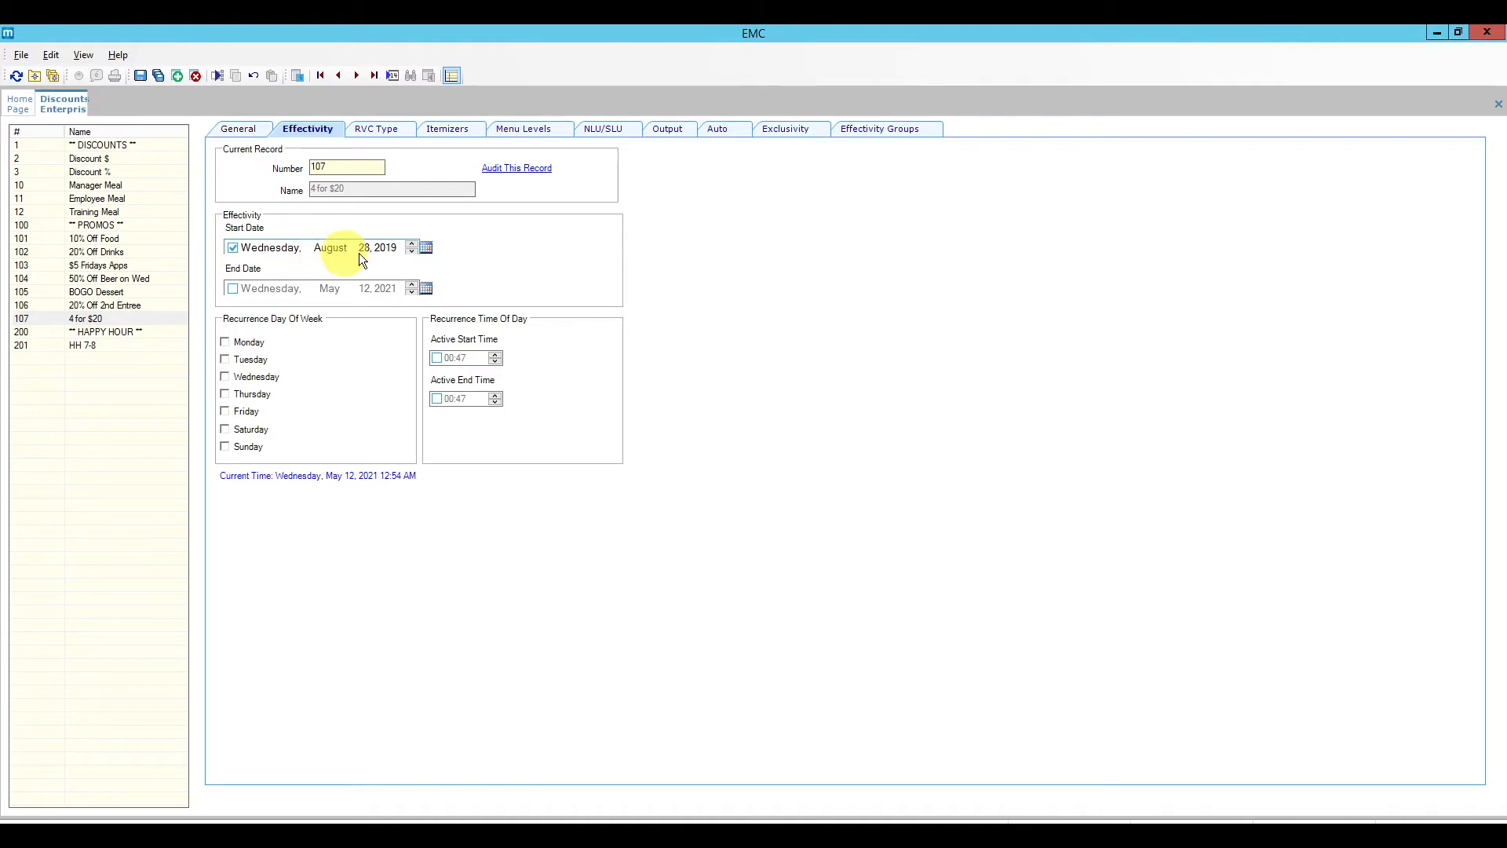
left_click(427, 249)
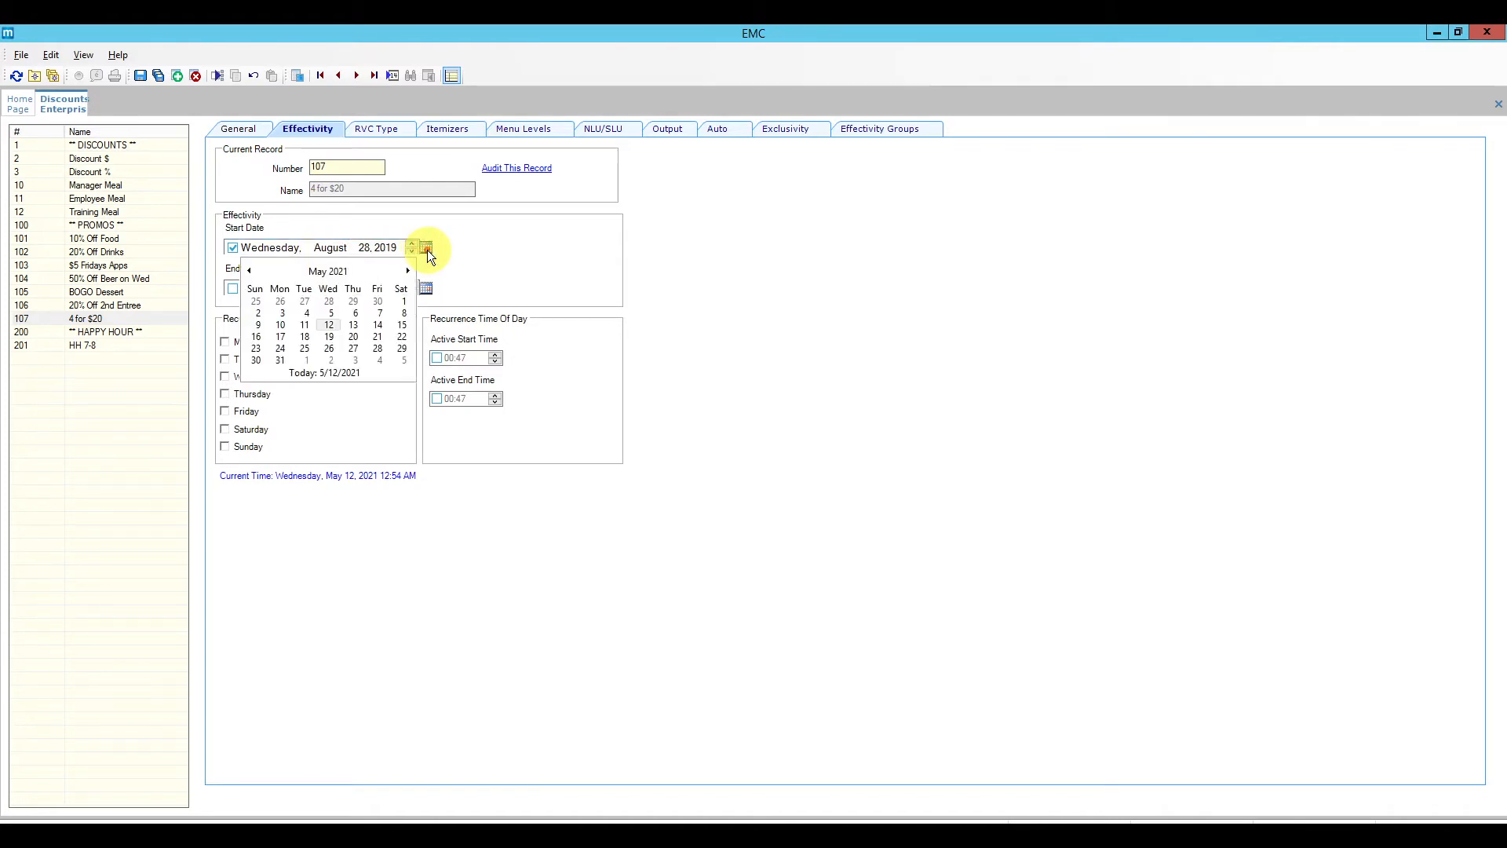
left_click(330, 324)
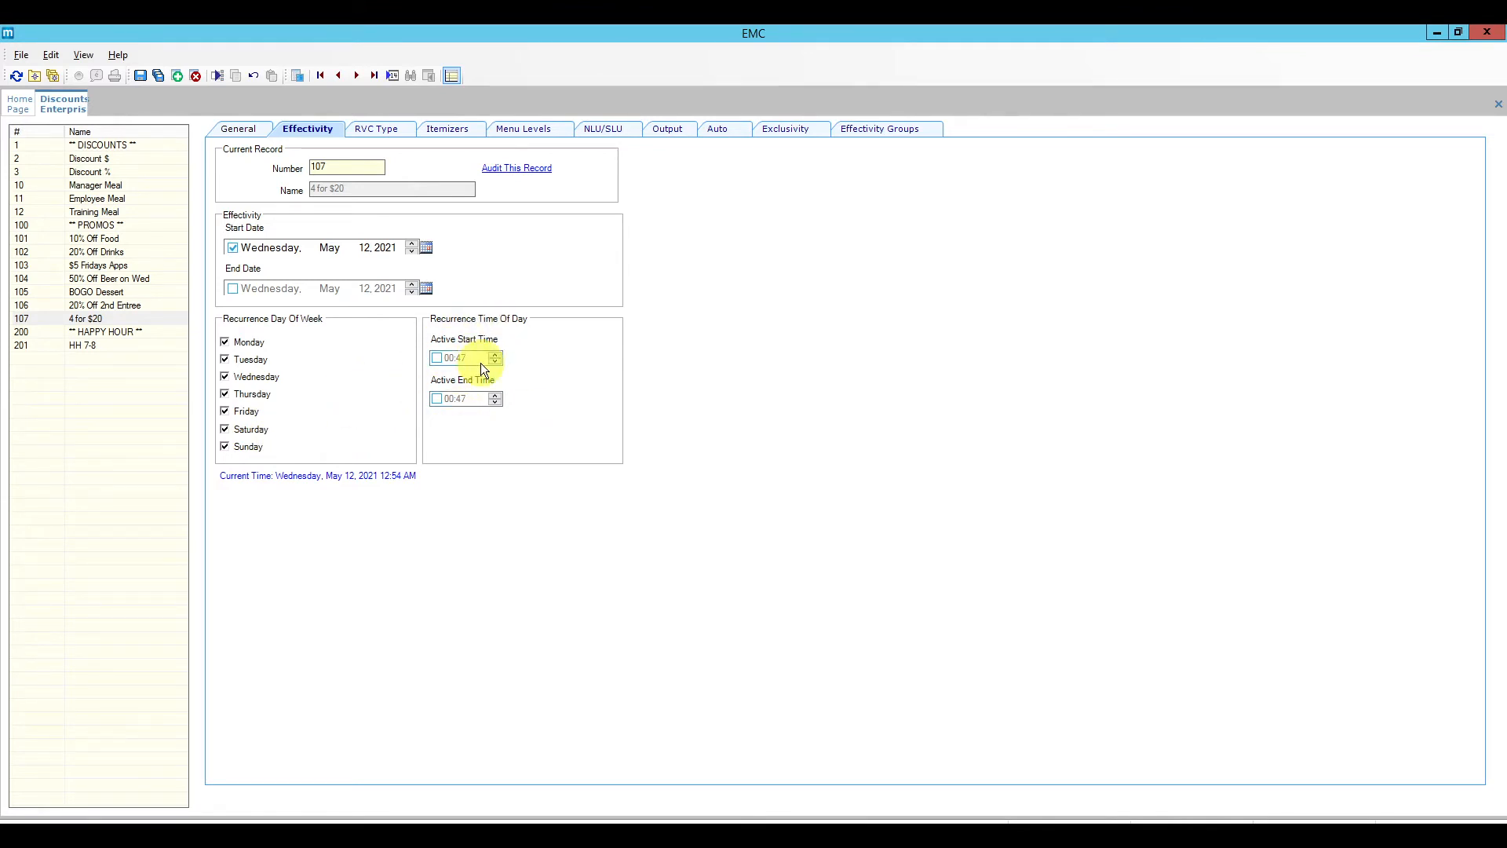
Step: Review its RVC Type, Itemizers, Menu Levels, NLU/SLU and Output settings
left_click(394, 138)
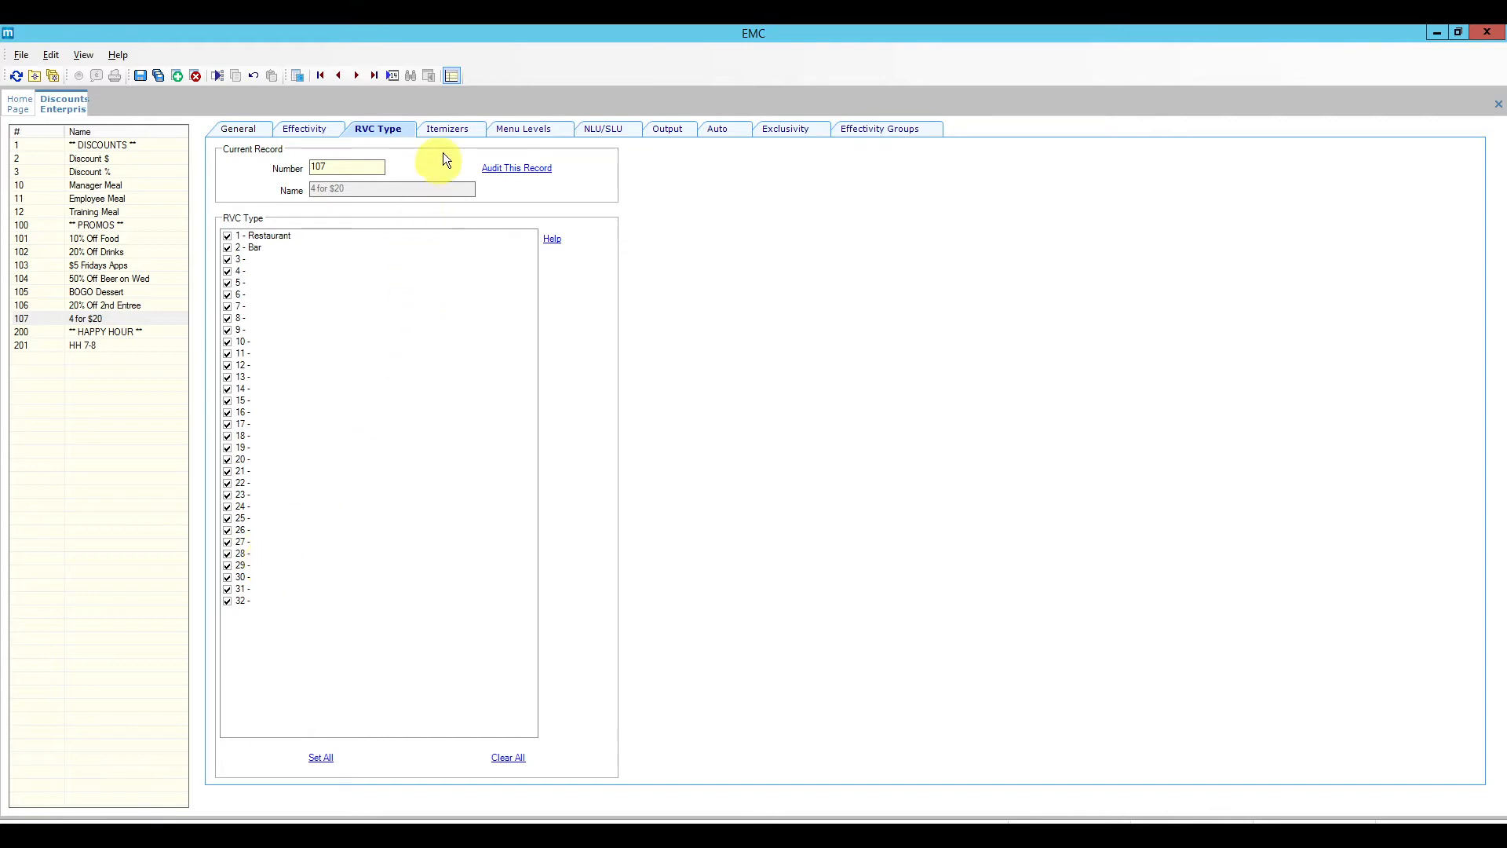
left_click(452, 130)
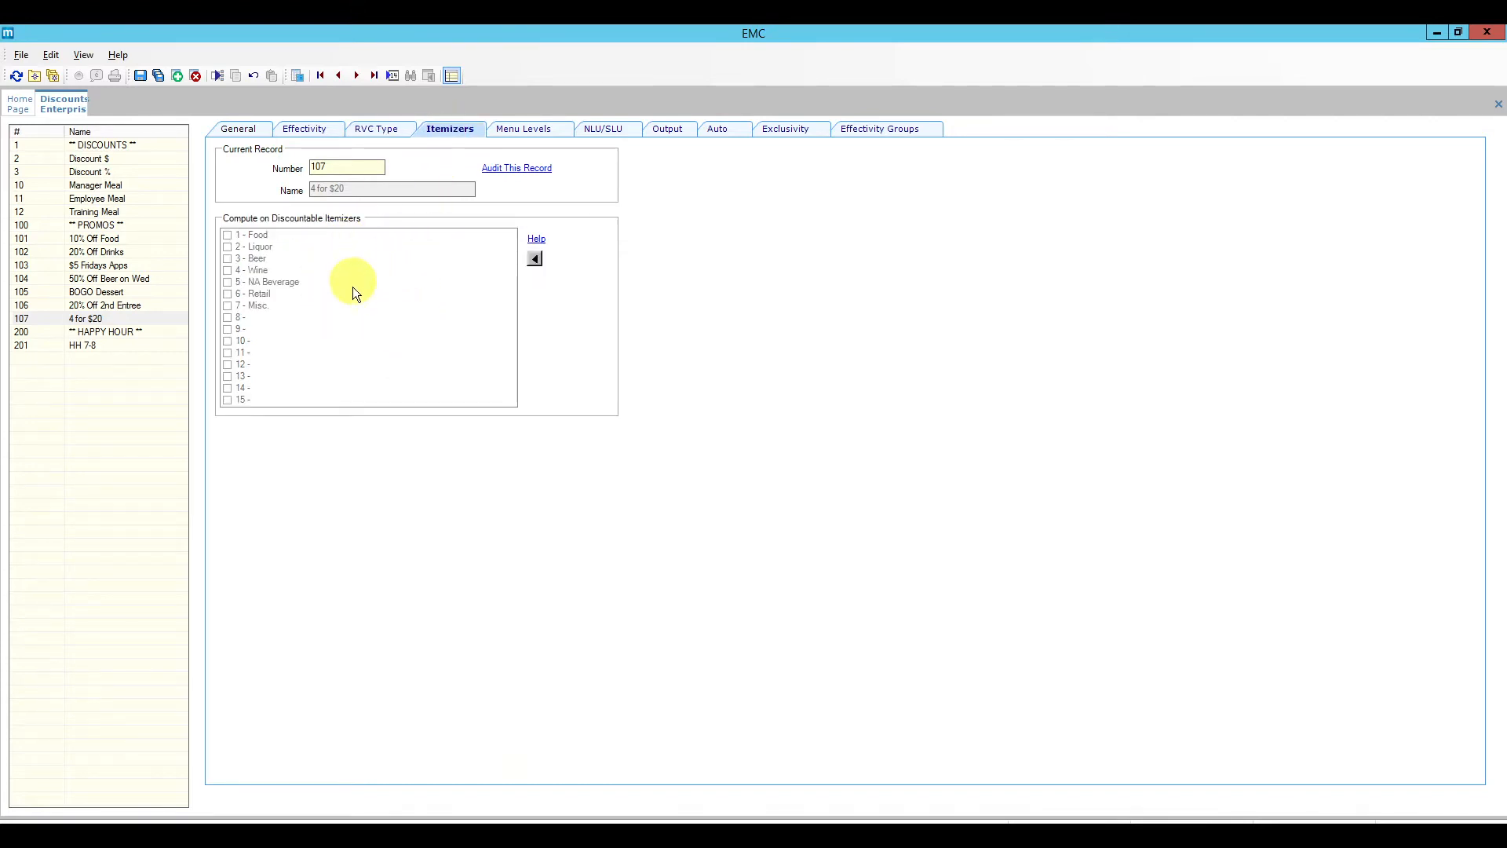
left_click(534, 131)
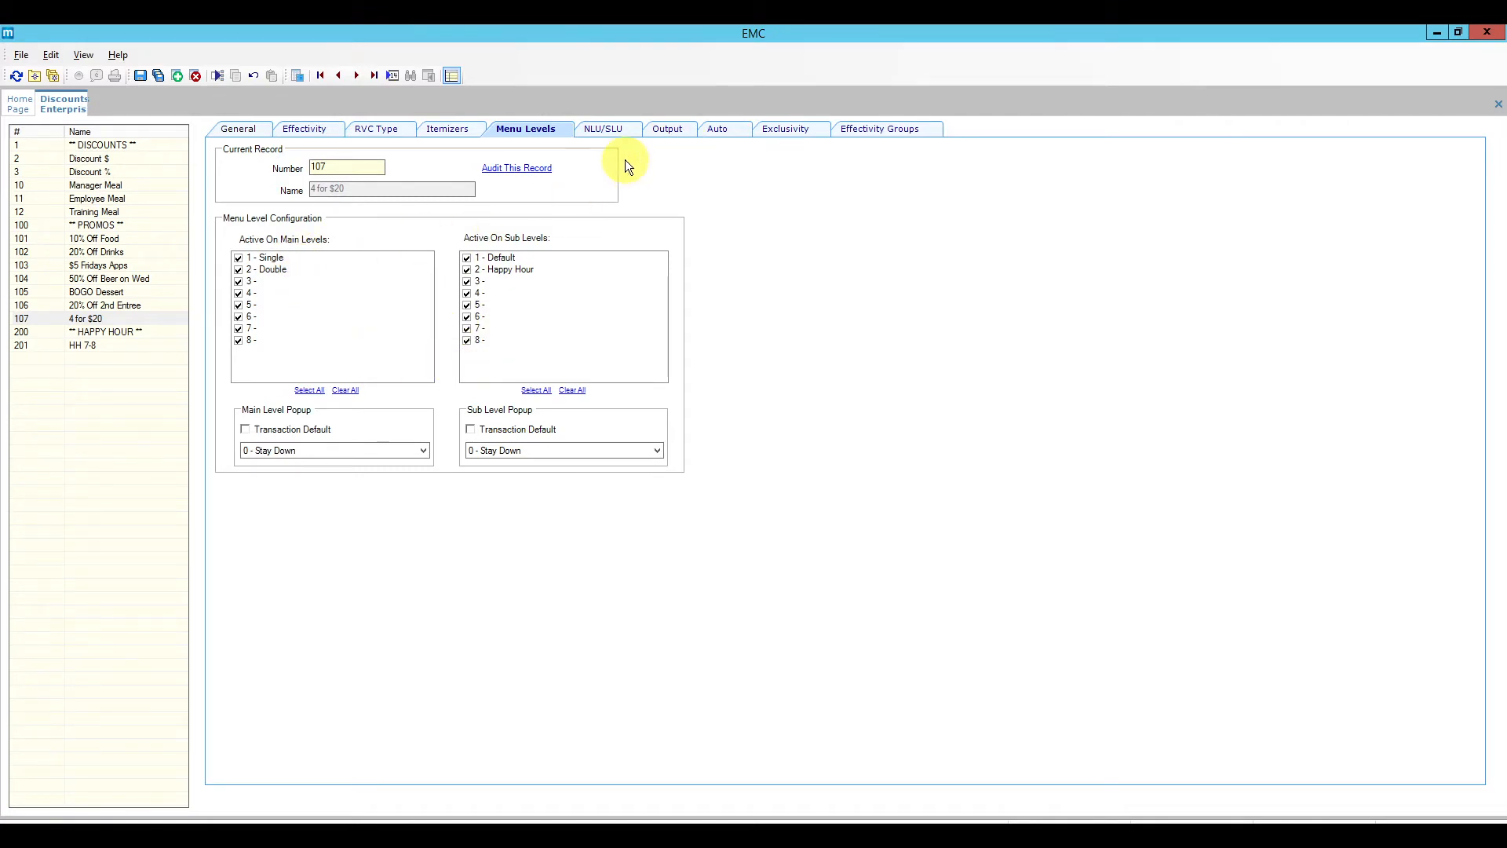
left_click(601, 134)
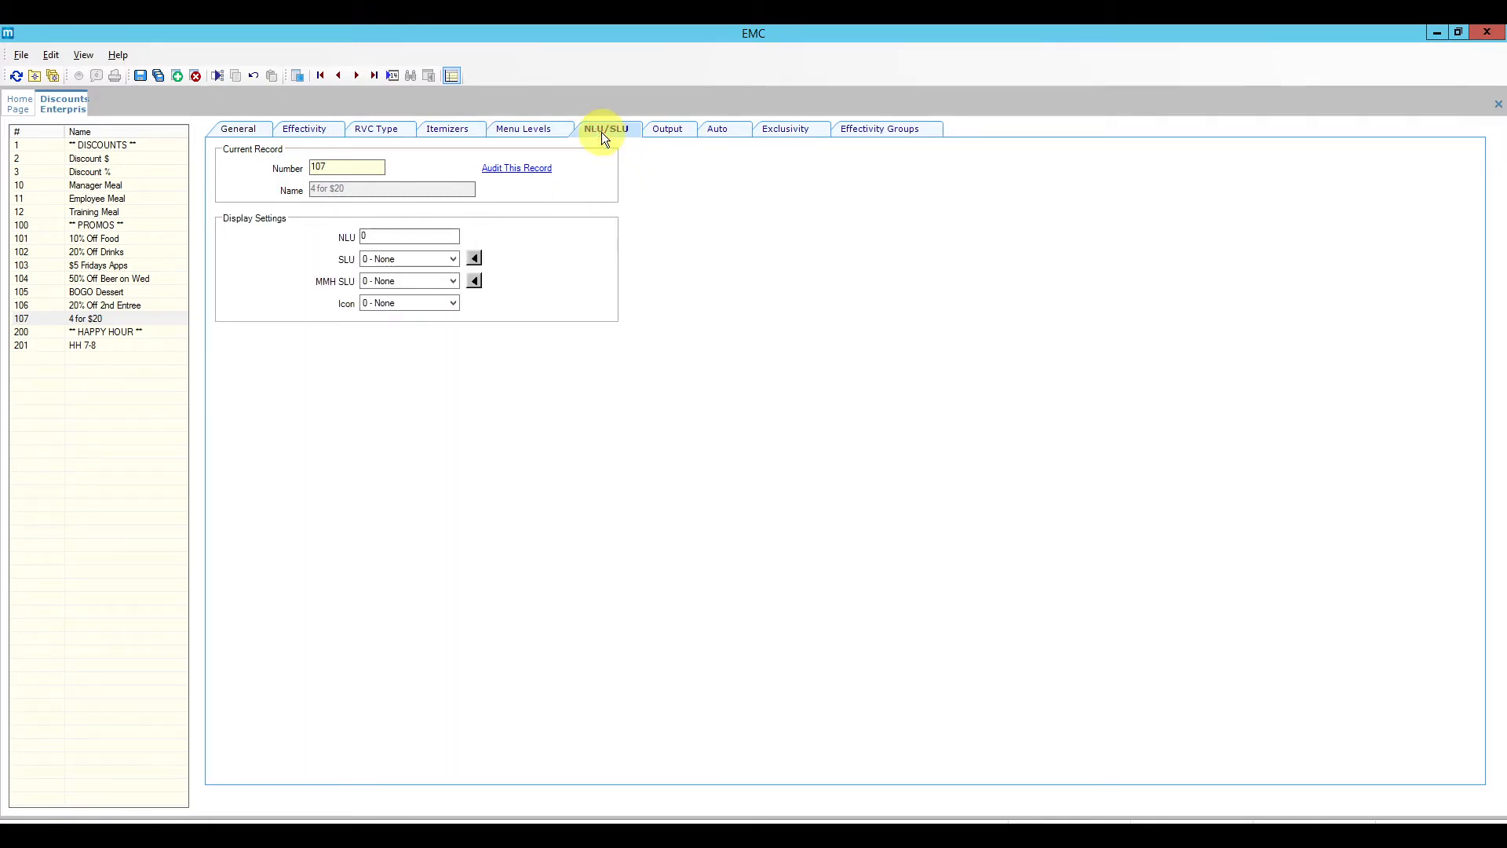
left_click(420, 262)
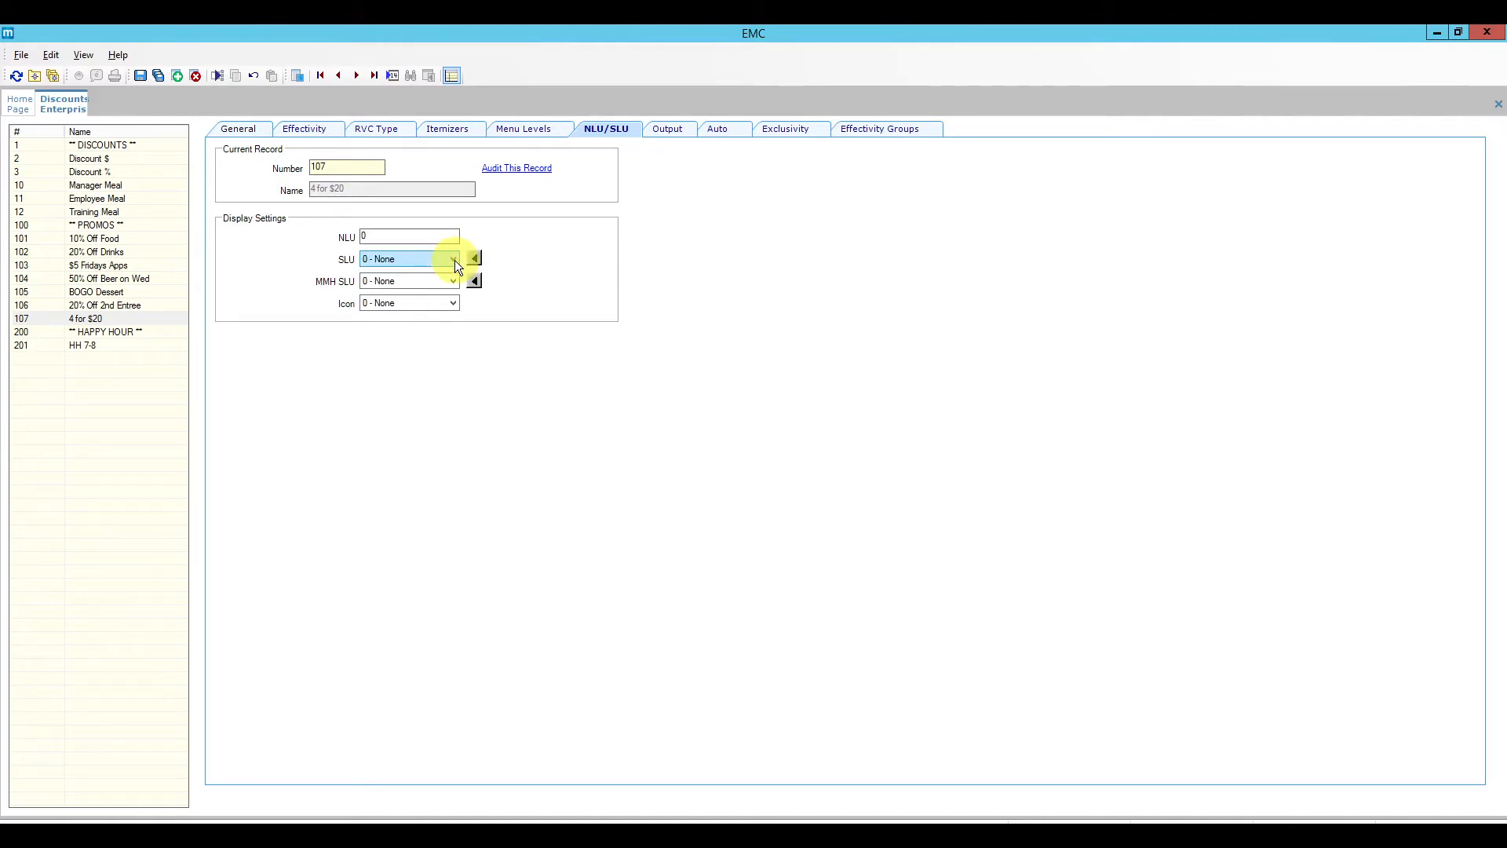
left_click(669, 131)
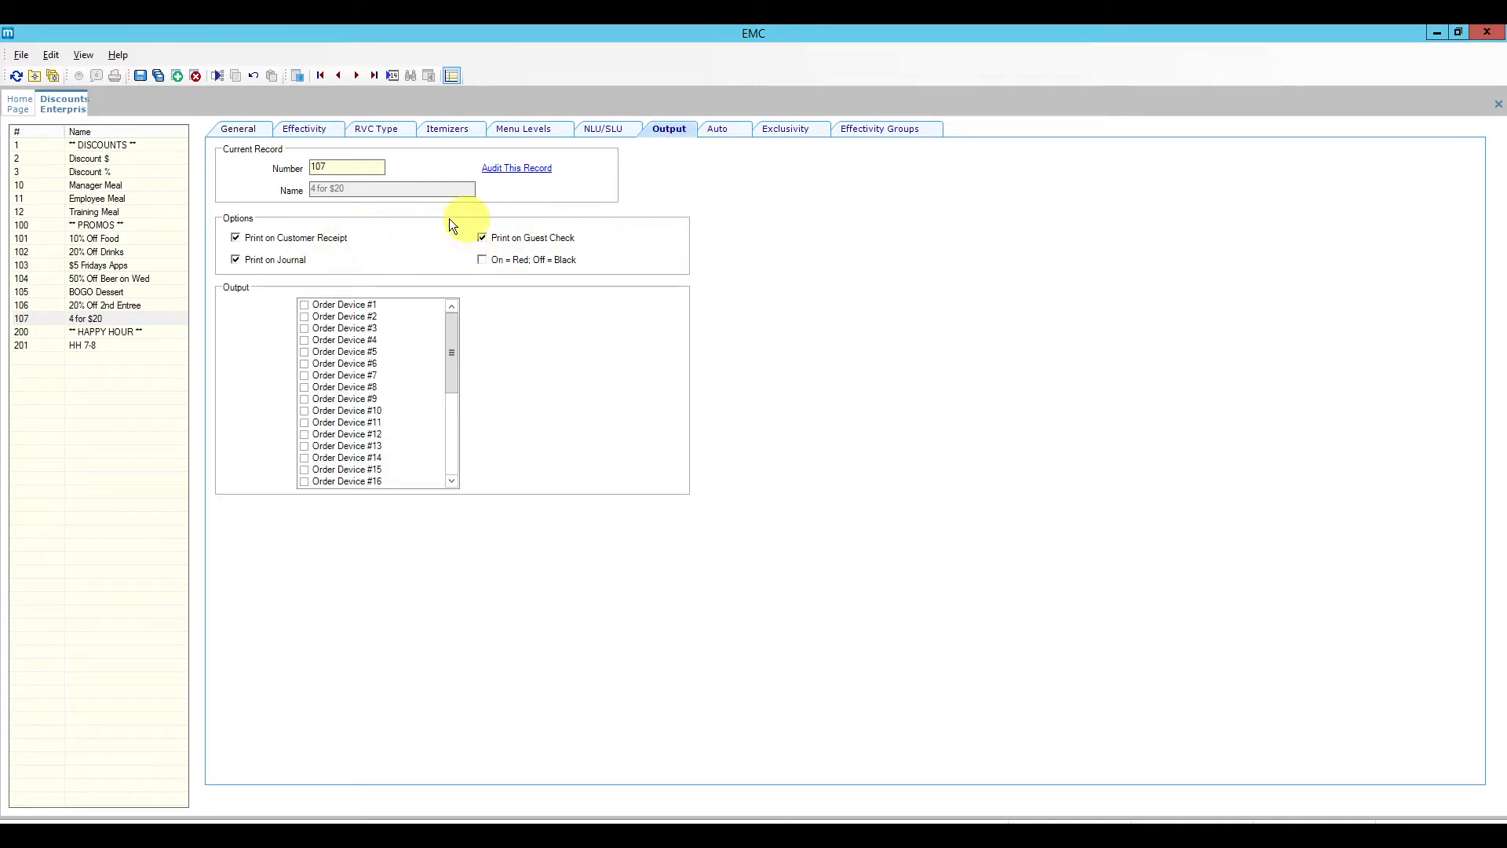
Step: Keep Item Price Substitution, set Minimum Quantity to 4 on the automatic rule, and save
left_click(716, 130)
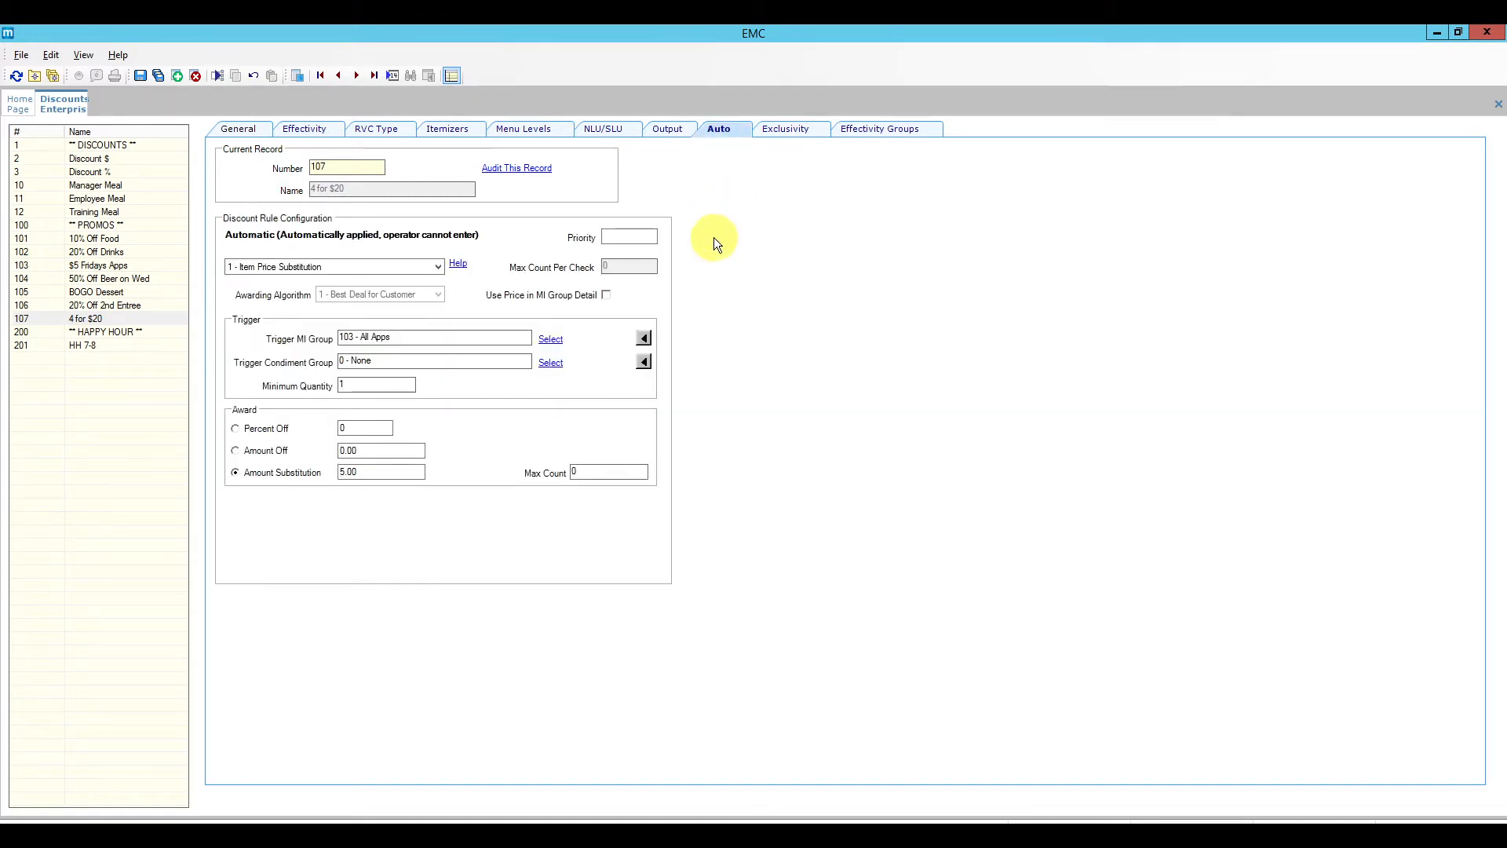
left_click(433, 266)
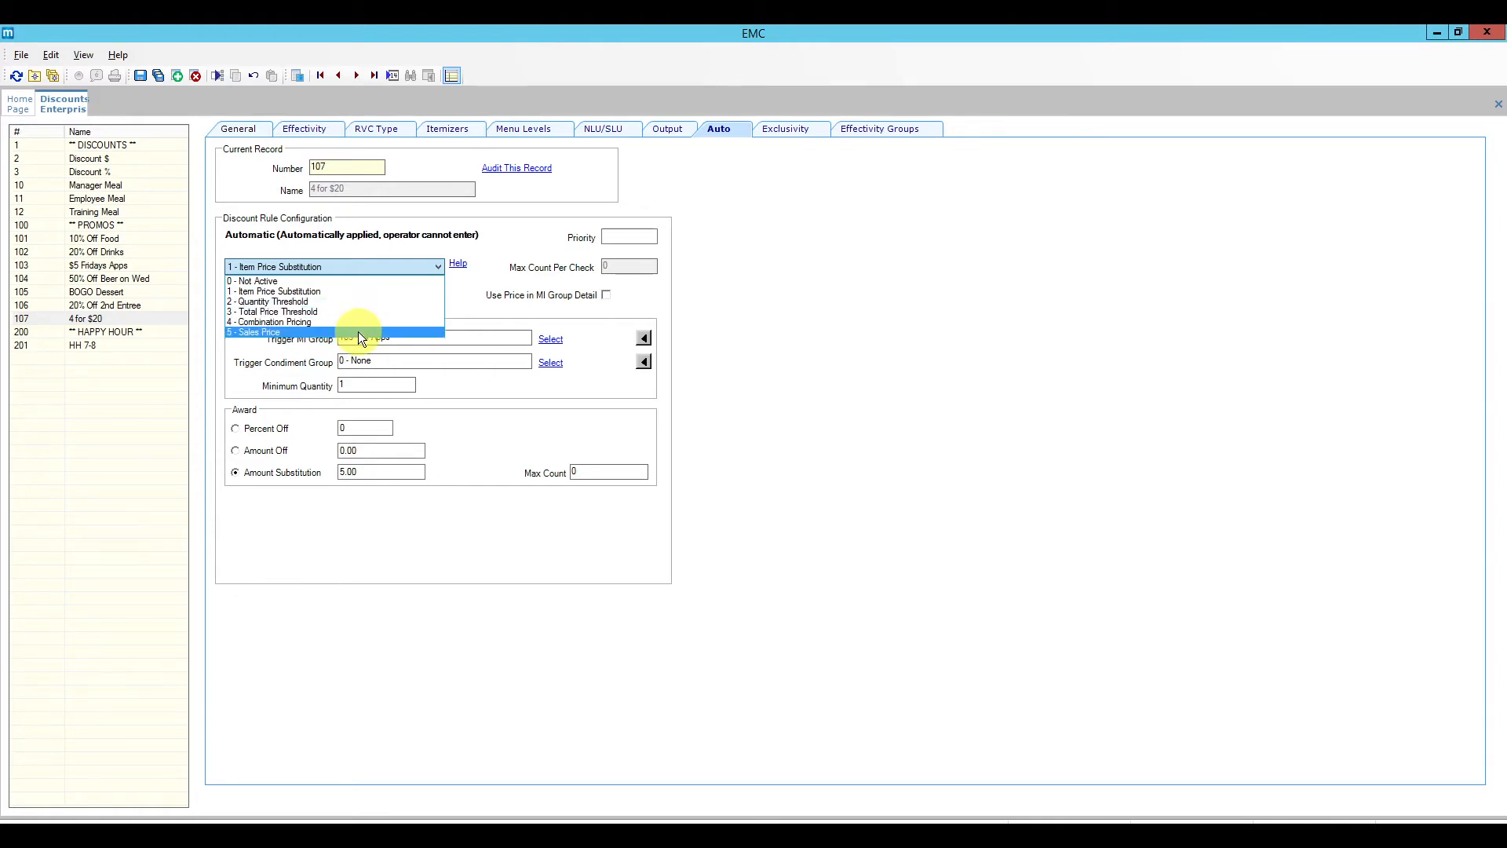
left_click(755, 311)
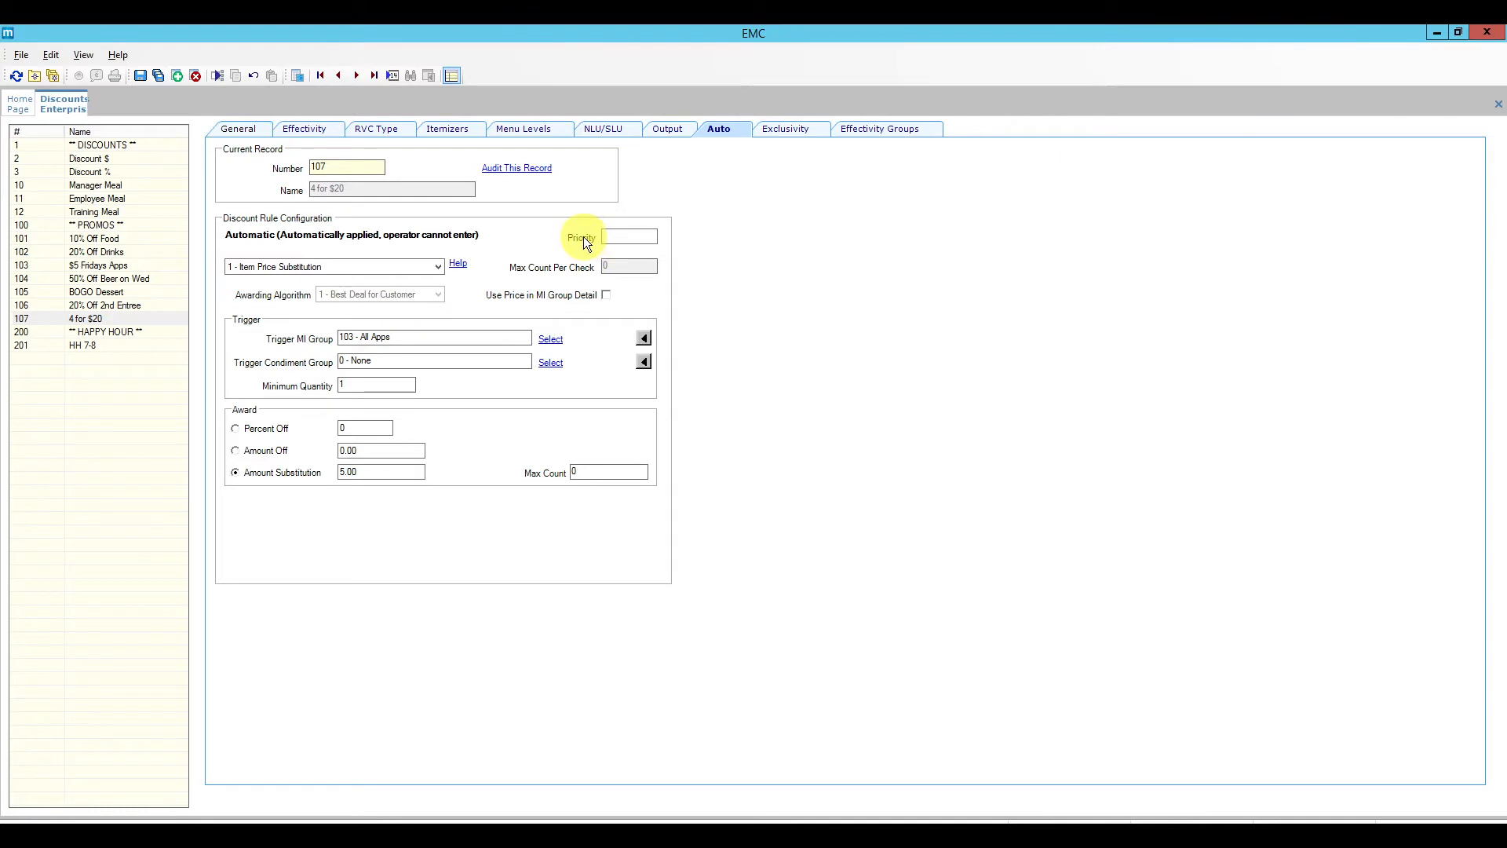
left_click(630, 235)
double_click(344, 385)
type("4")
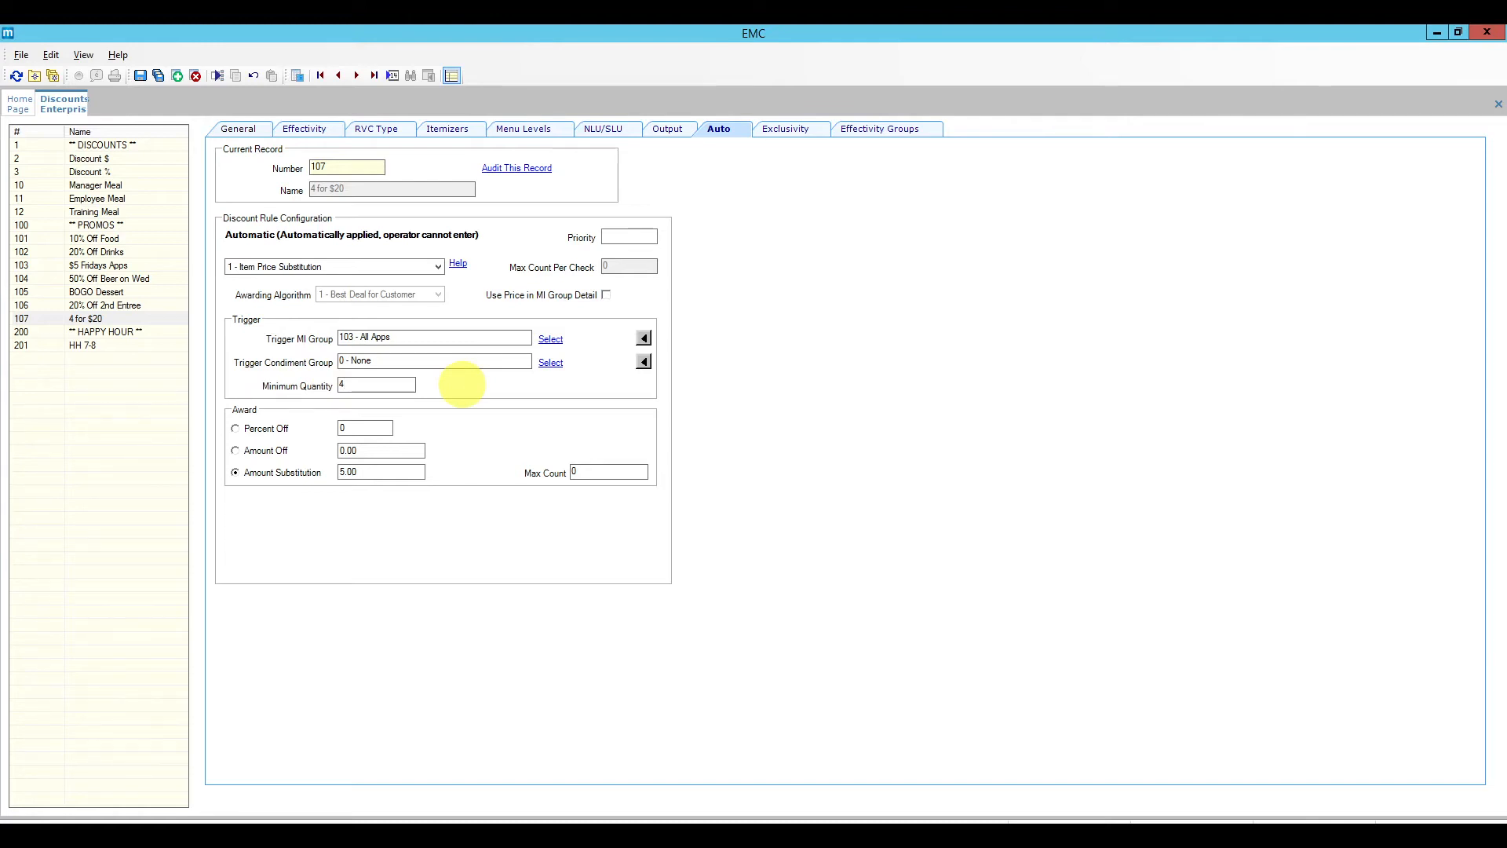
left_click(142, 78)
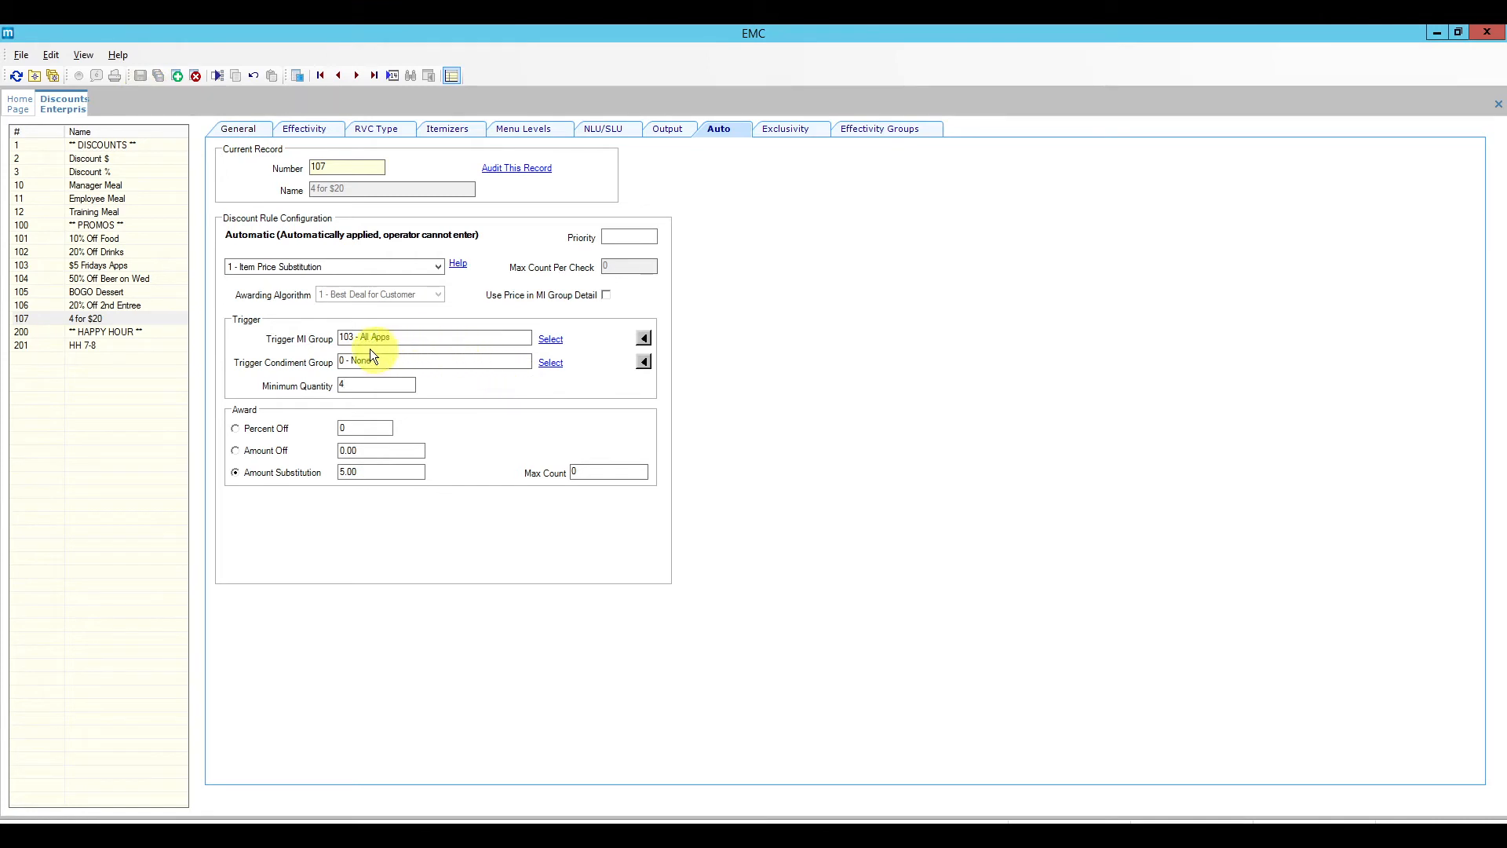
Step: Open the All Apps group, keep the By Family Group inclusion type, and discard an empty row
left_click(642, 338)
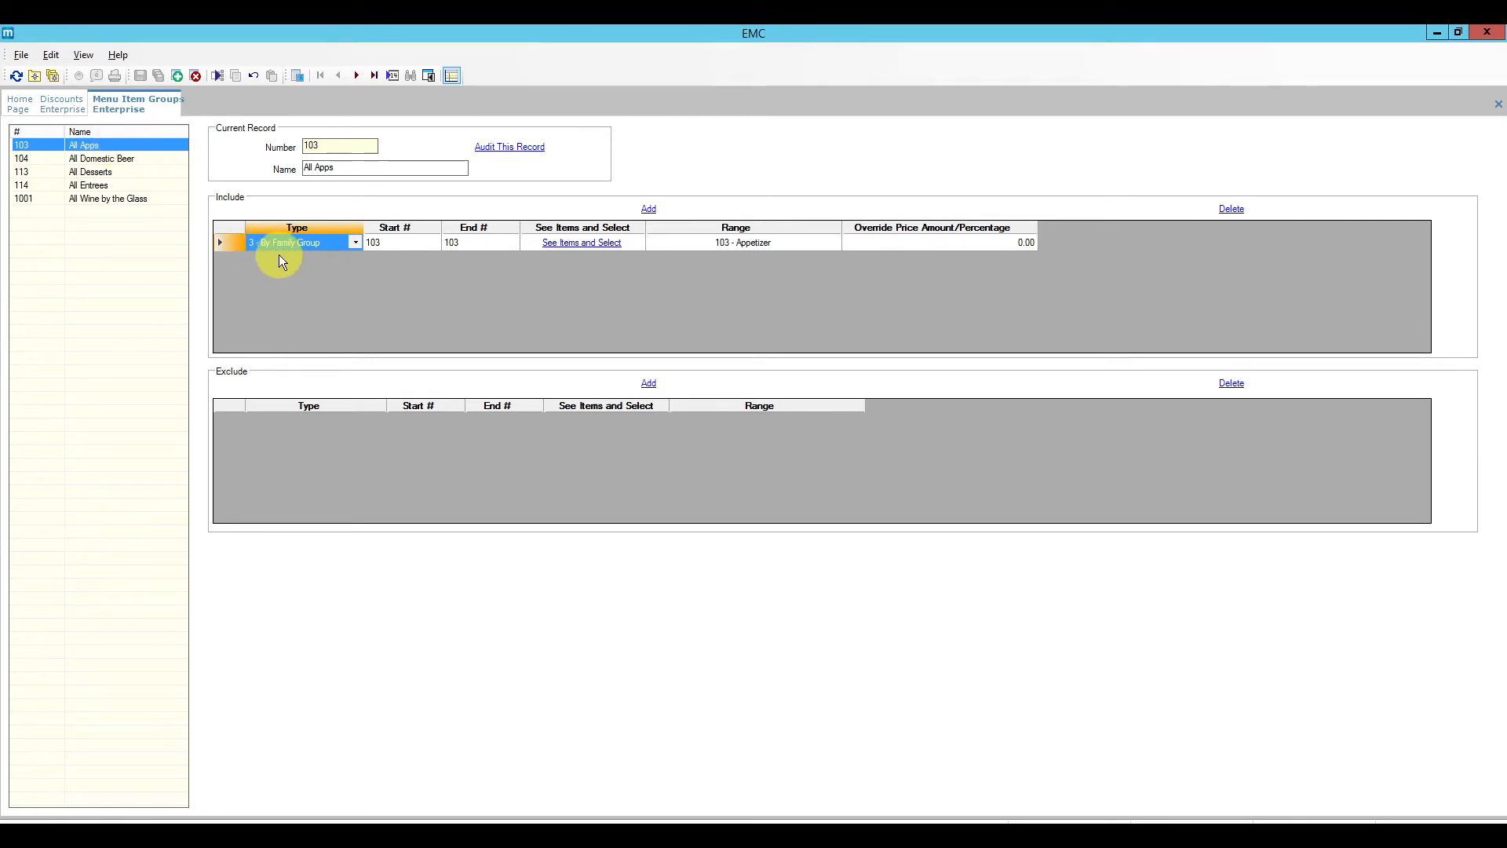
left_click(356, 243)
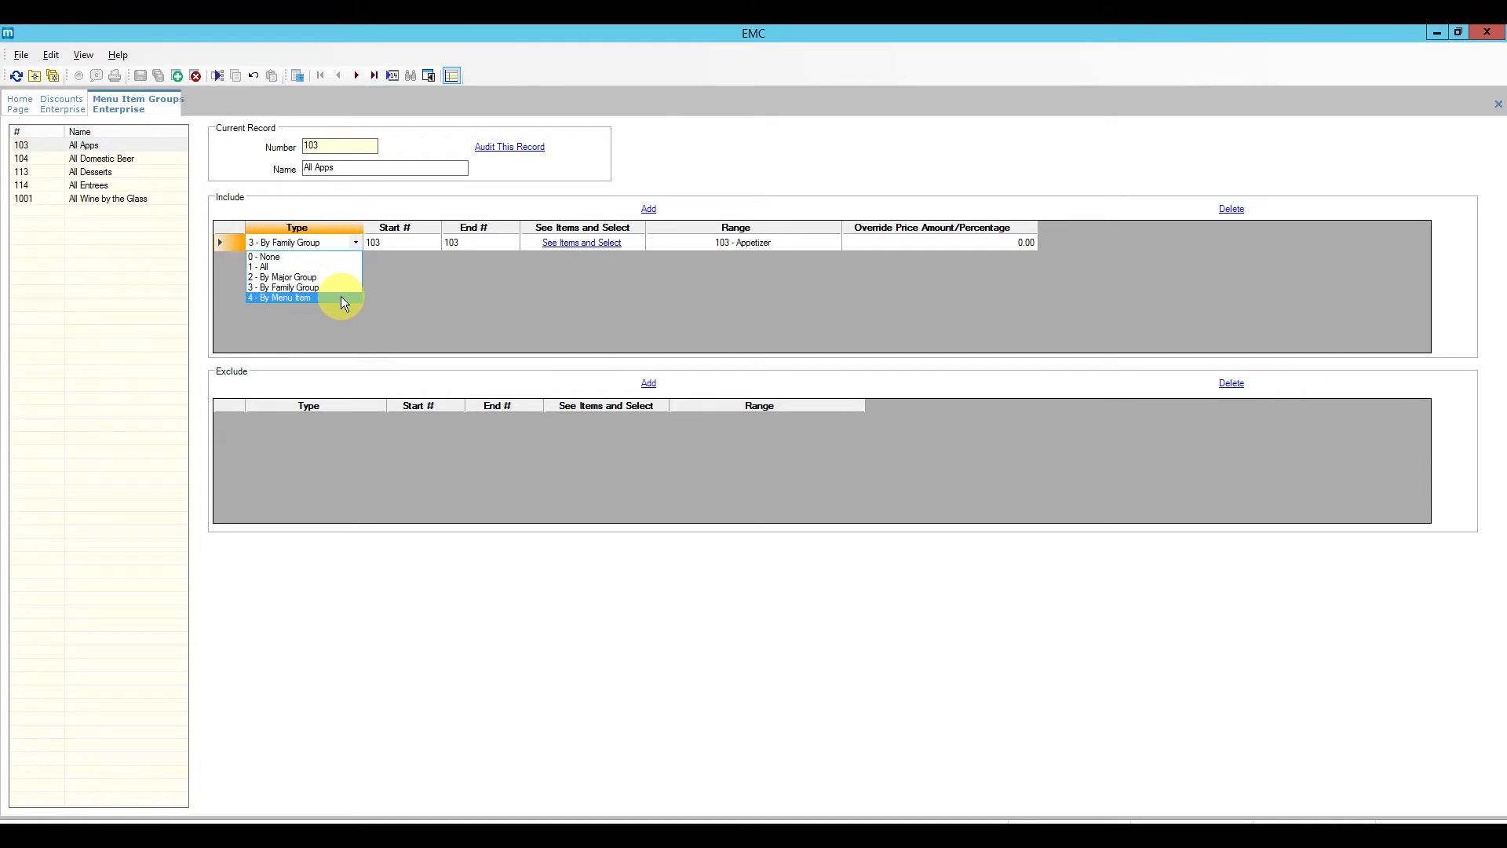
left_click(300, 290)
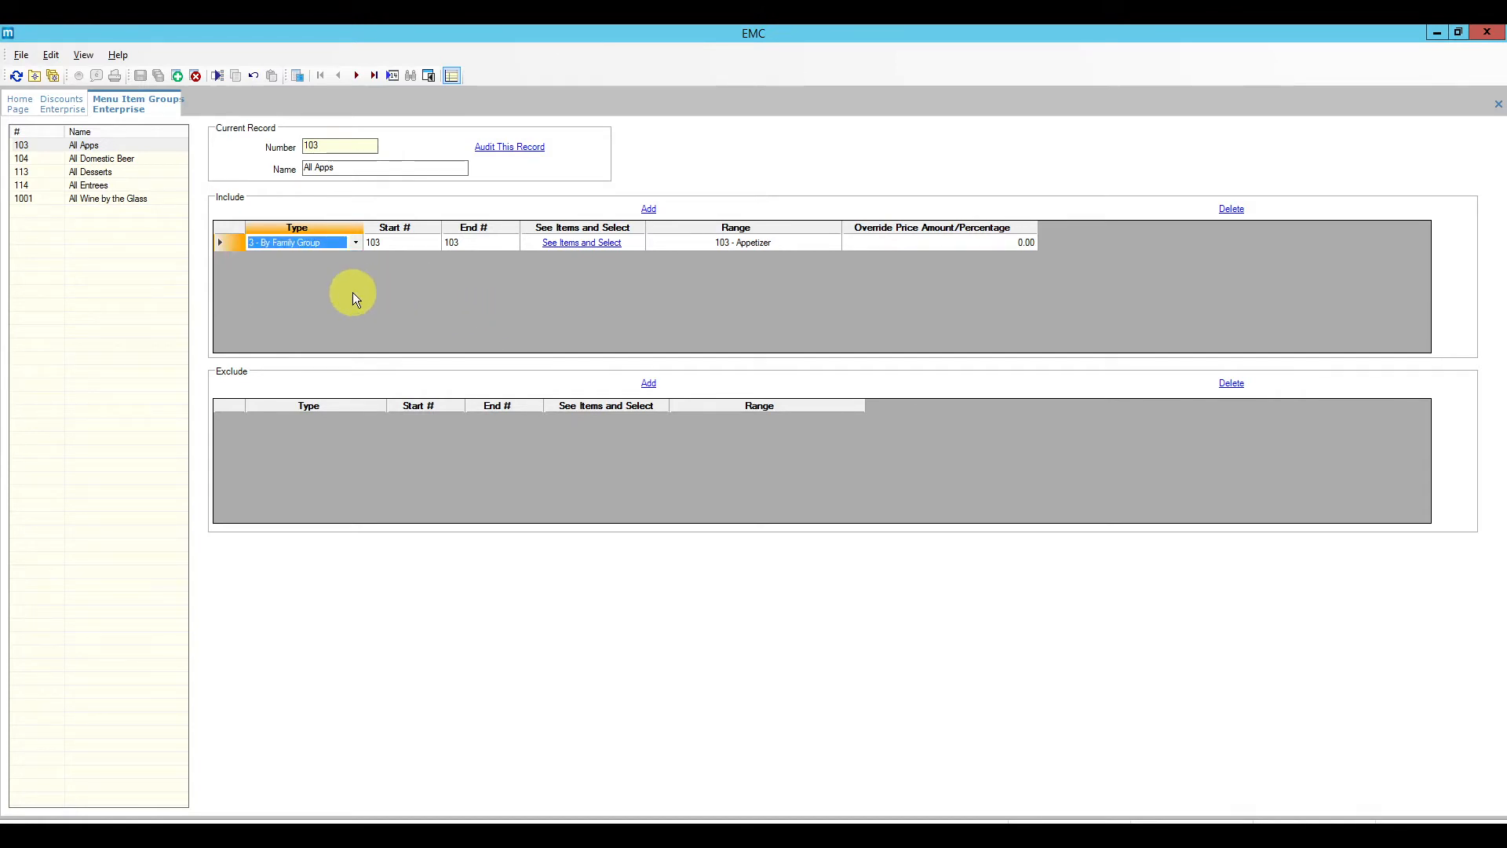
left_click(648, 208)
left_click(310, 282)
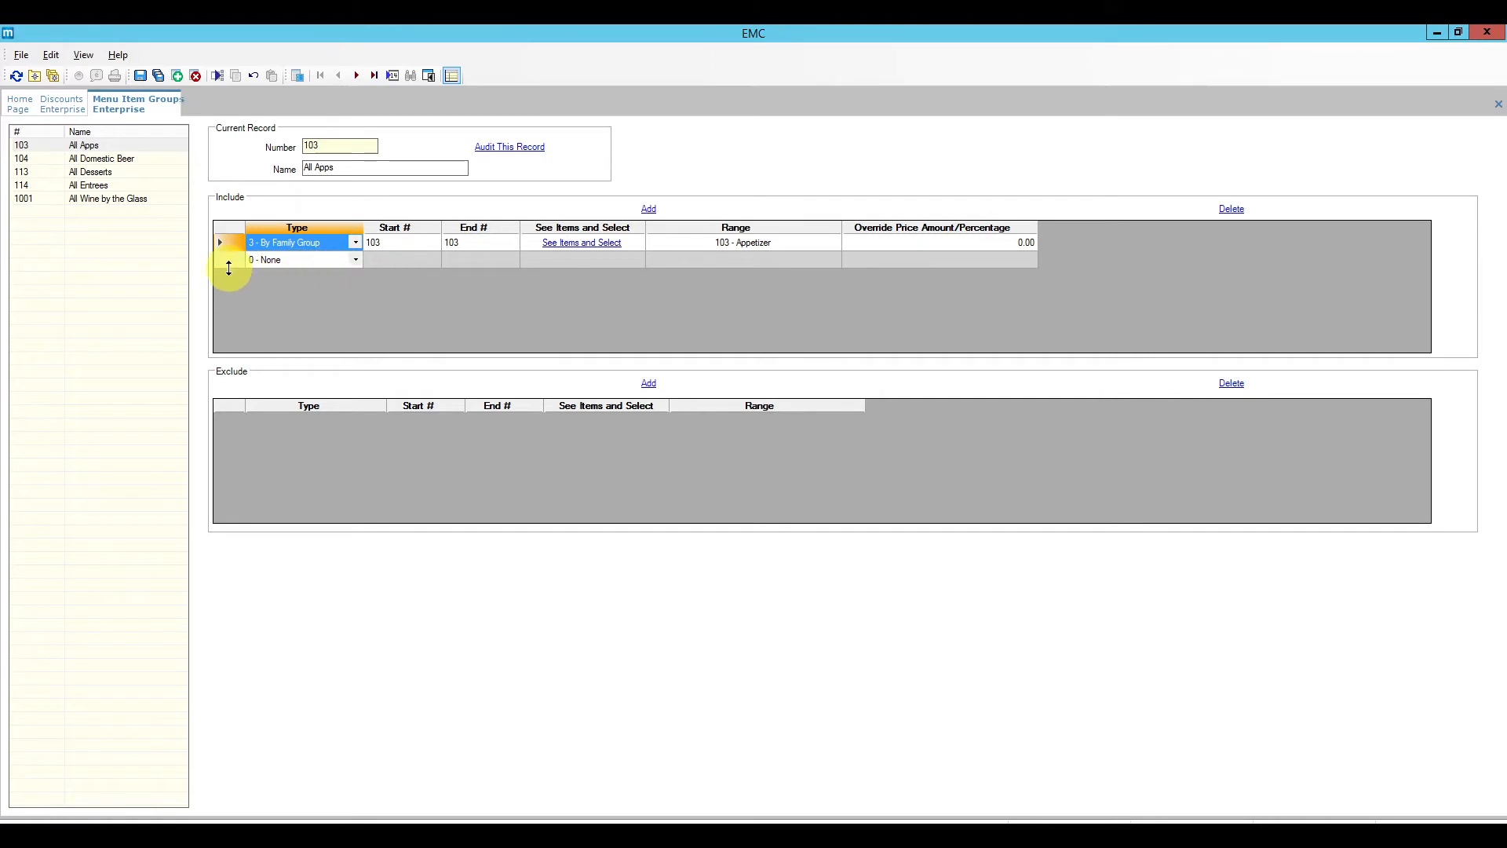
left_click(230, 259)
left_click(1230, 210)
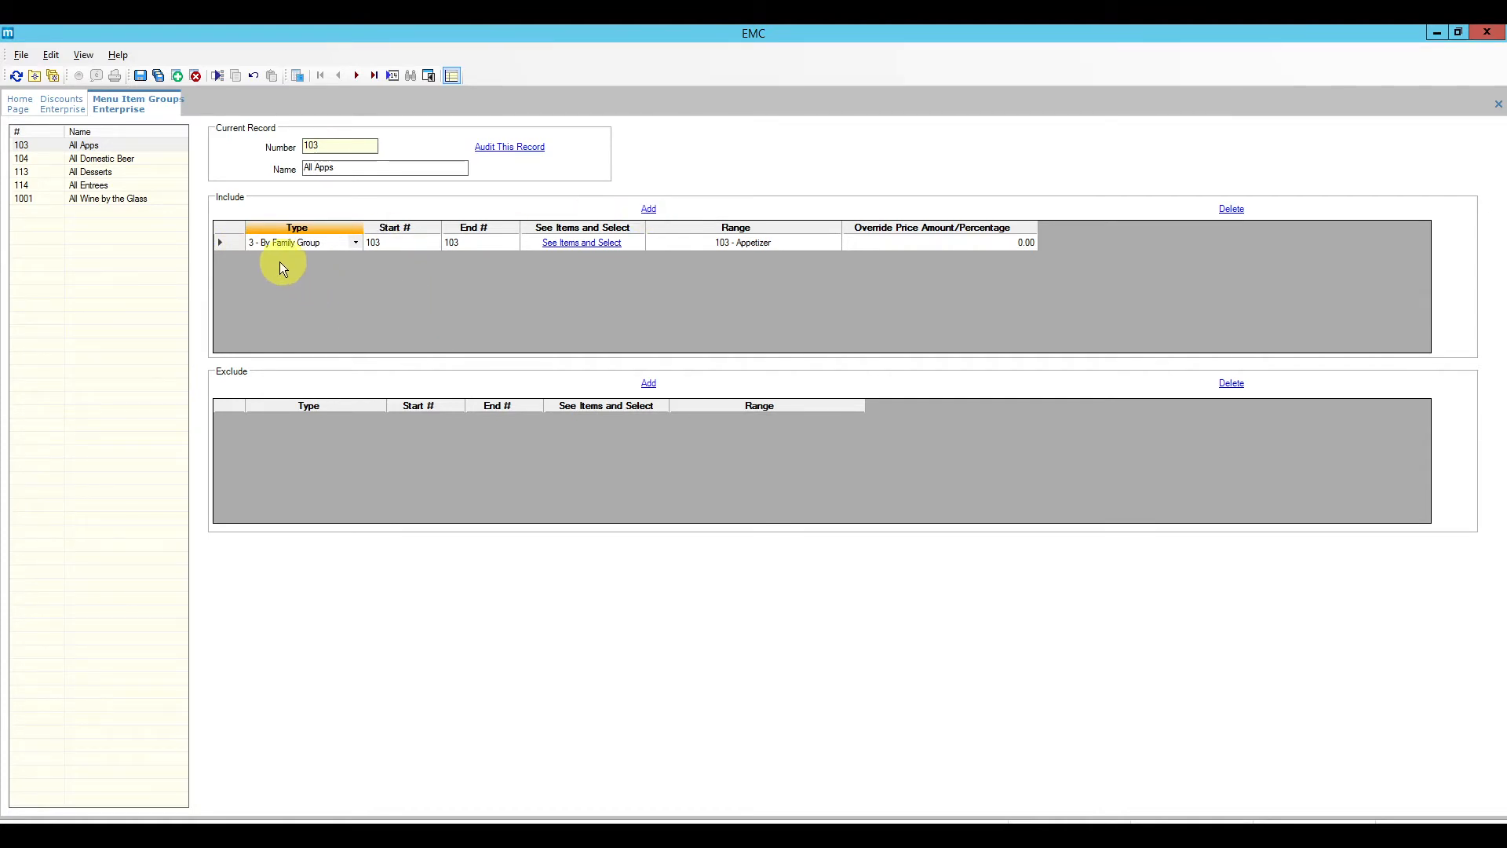
Step: Add a By Menu Item inclusion row for 3001 Tomato Bruschetta
left_click(648, 209)
left_click(355, 262)
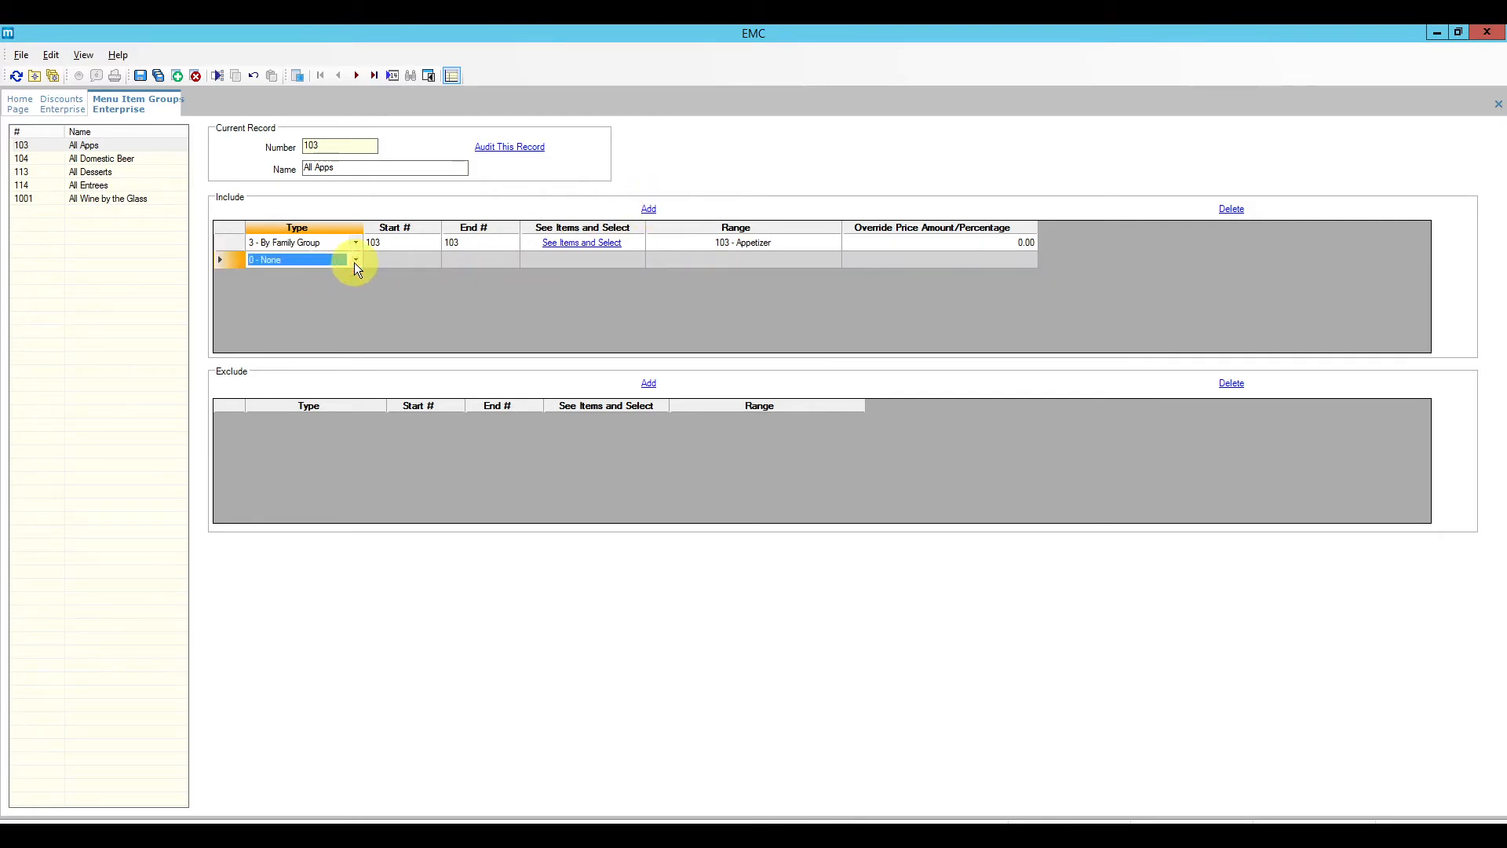
left_click(354, 262)
left_click(325, 310)
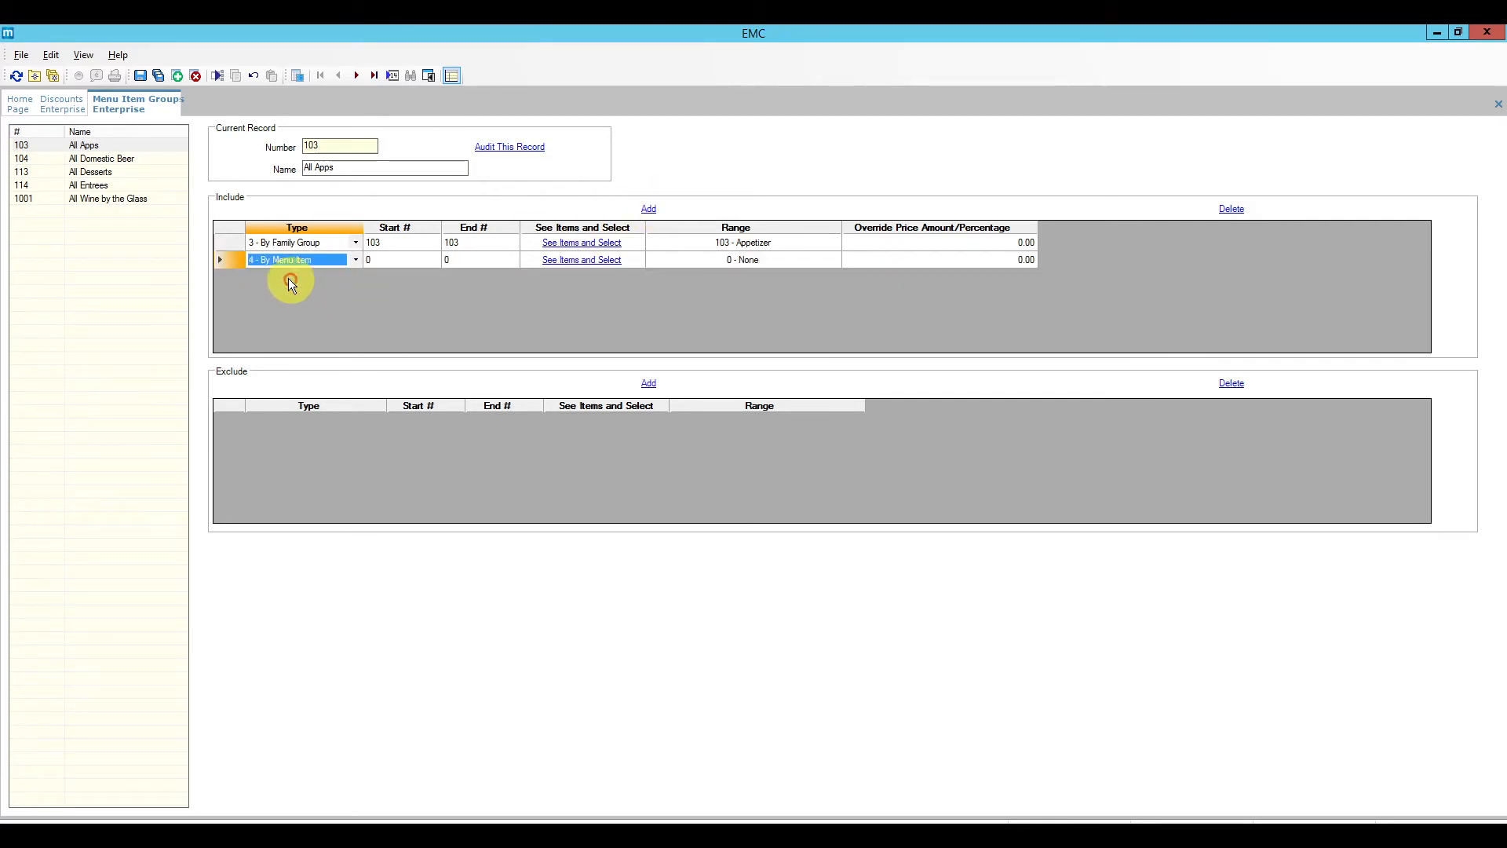
left_click(408, 259)
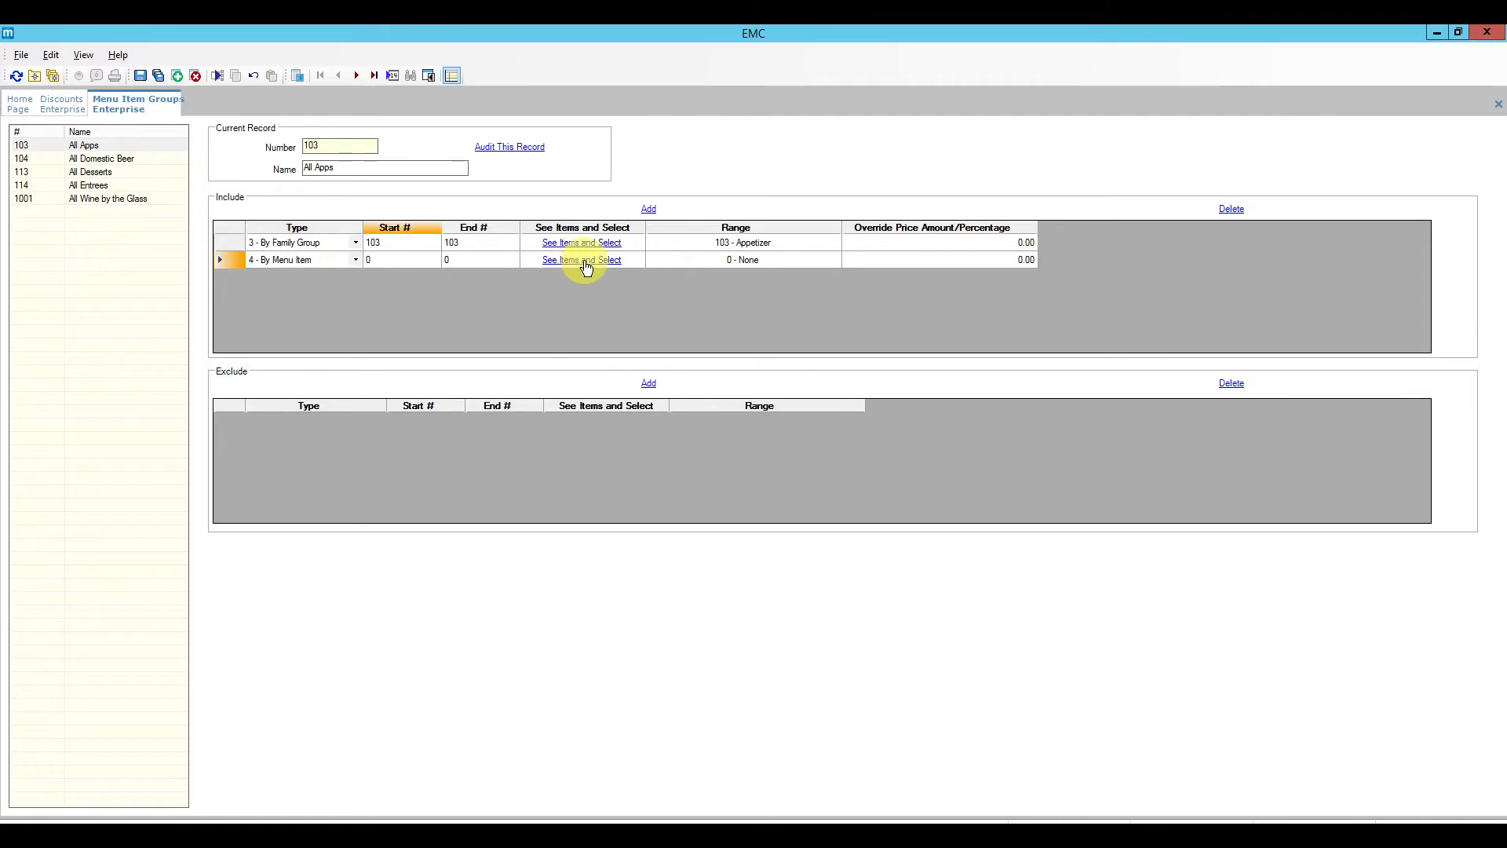
left_click(580, 260)
left_click(742, 544)
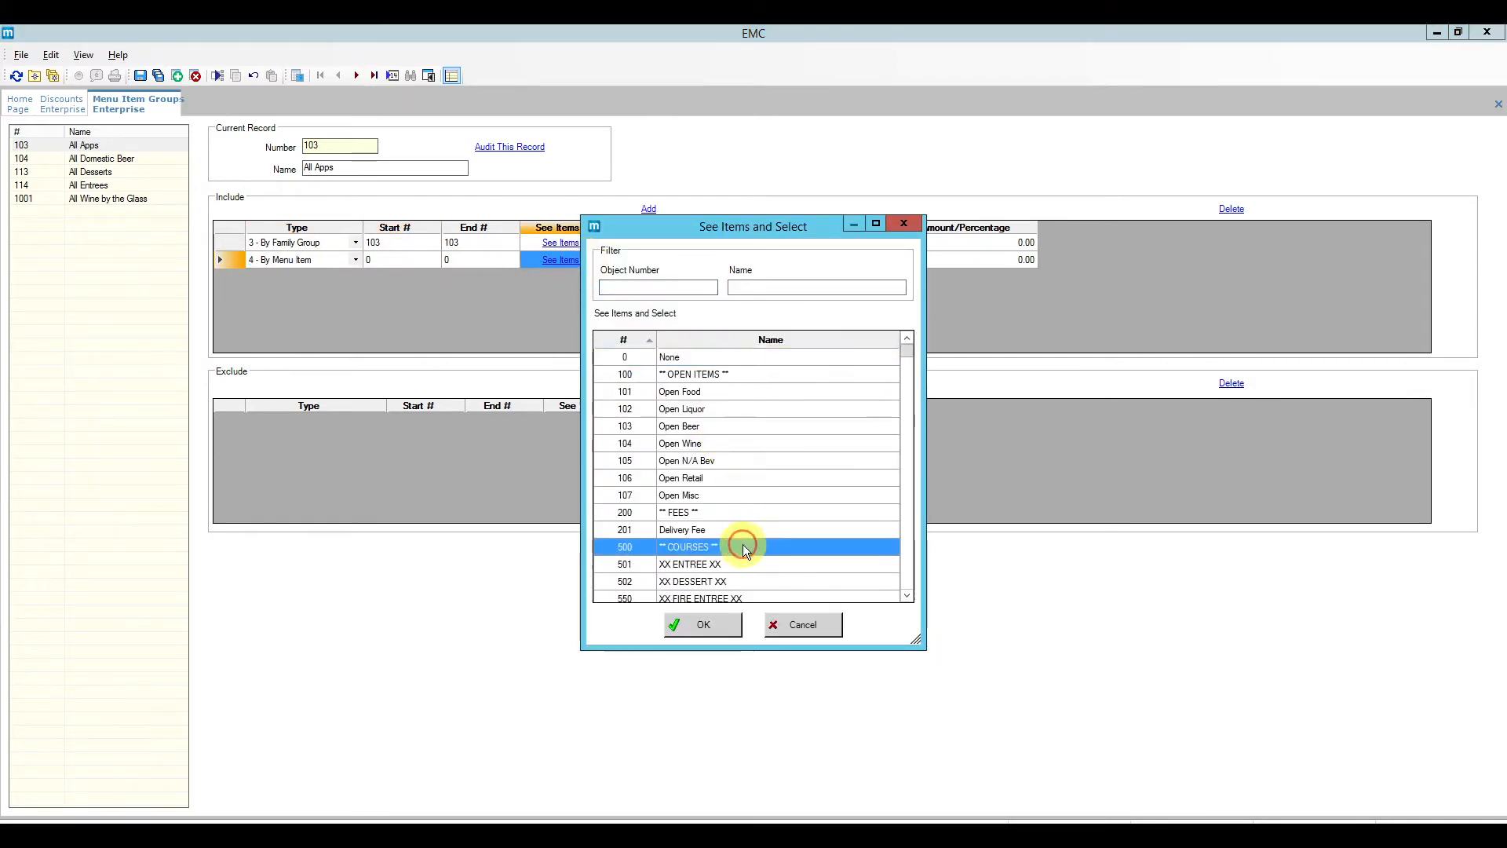
scroll(780, 513, "down", 4)
scroll(754, 474, "down", 6)
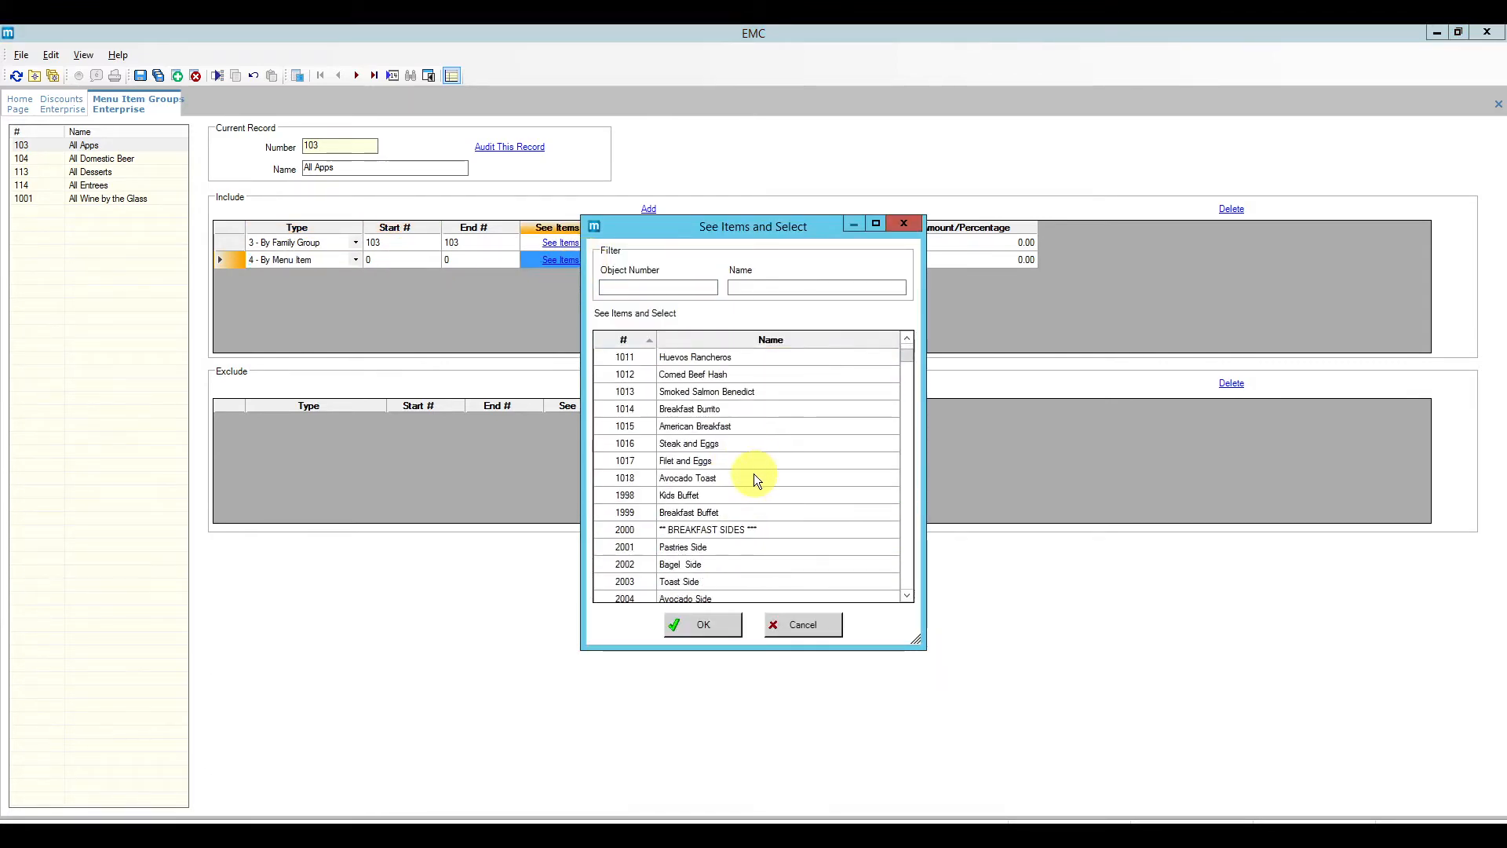
scroll(755, 474, "down", 3)
scroll(764, 469, "down", 2)
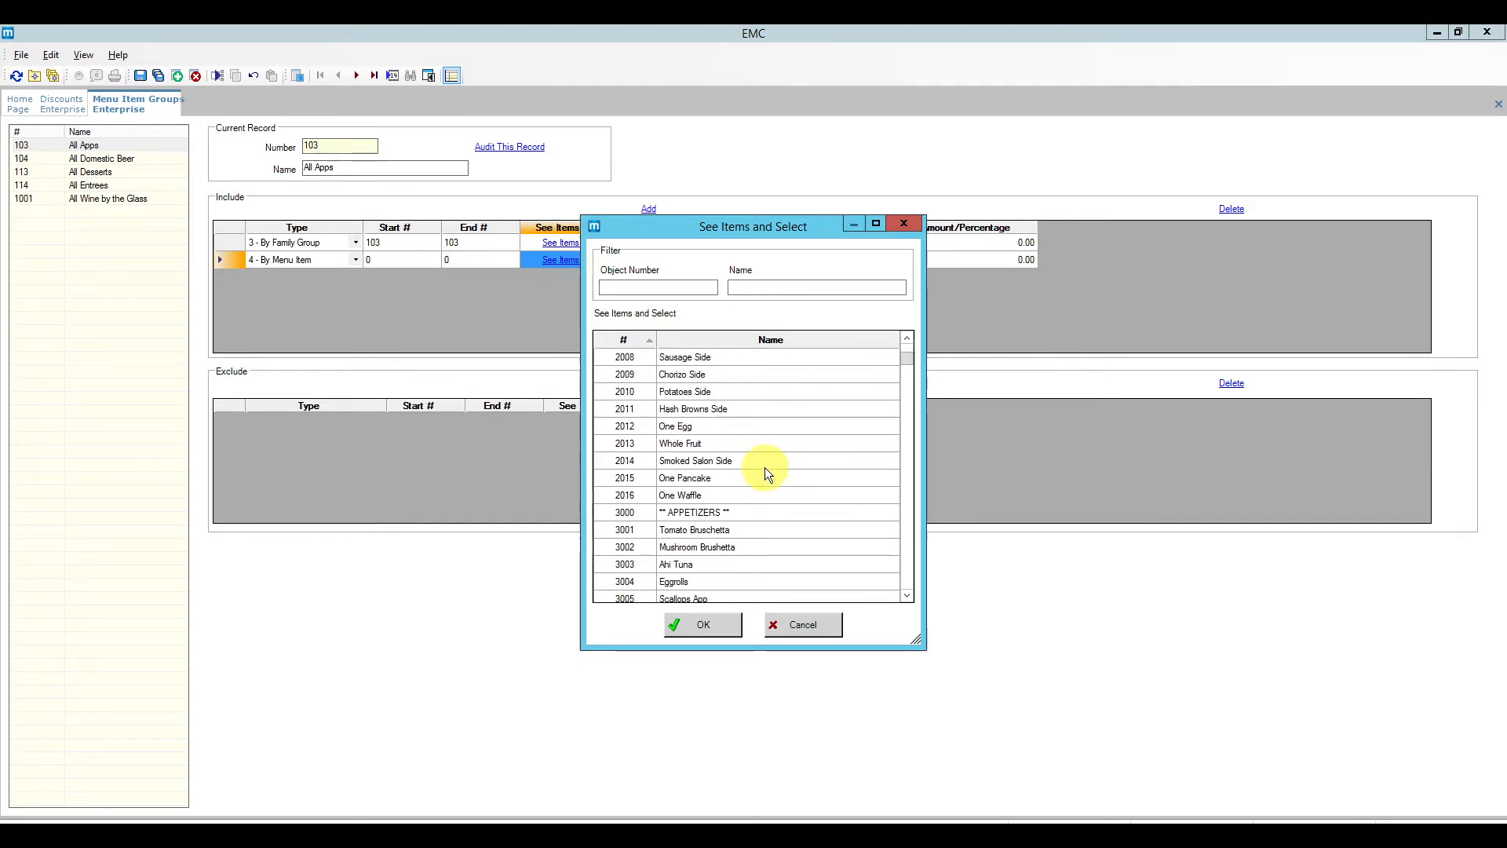
left_click(732, 529)
left_click(719, 628)
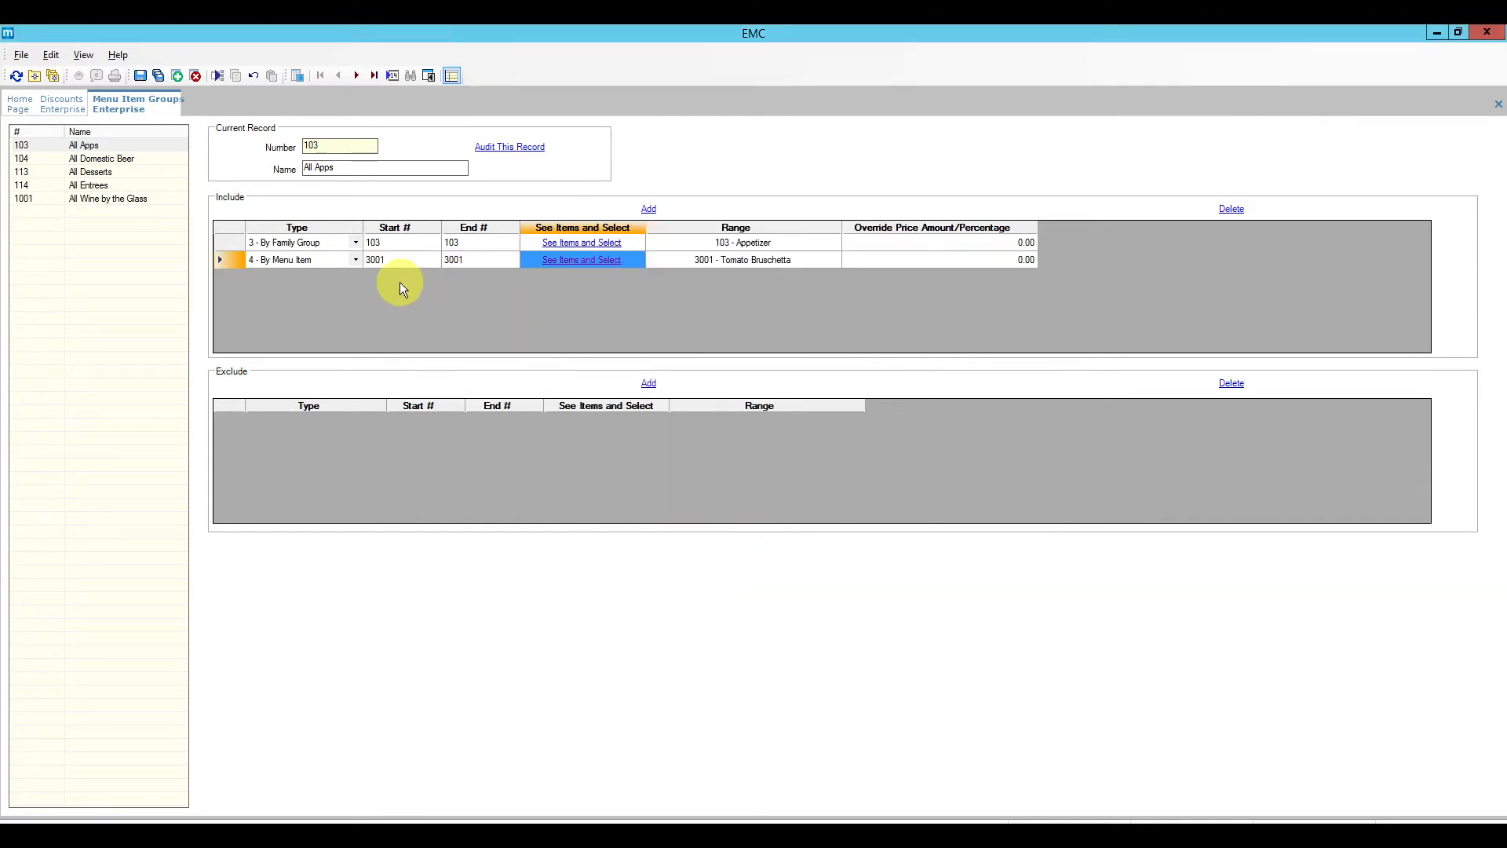
Step: Add a 3002 Mushroom Brushetta row, then delete both individual bruschetta item rows
left_click(649, 208)
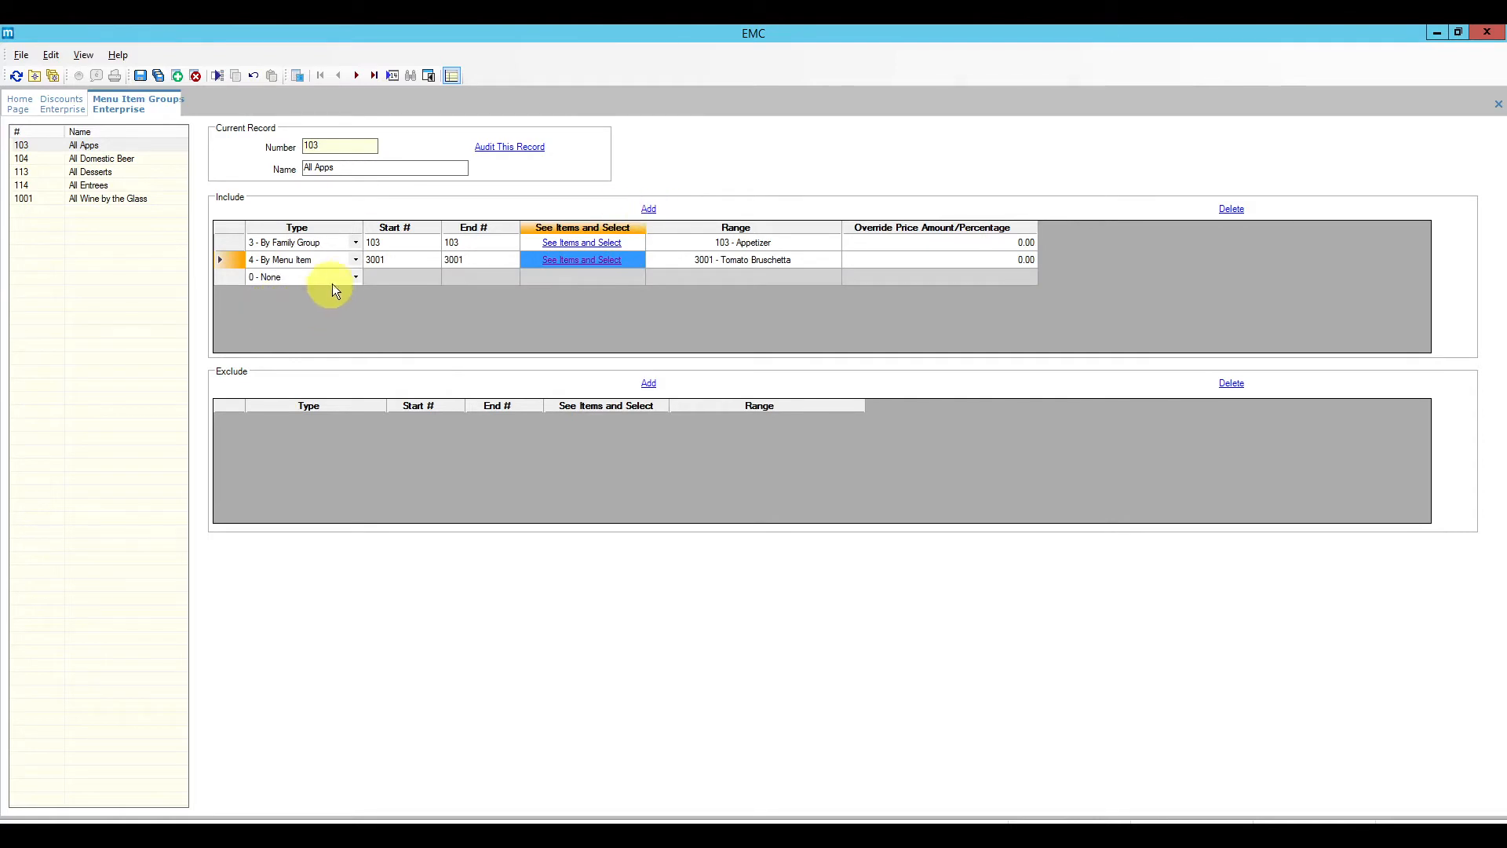
left_click(359, 276)
left_click(335, 332)
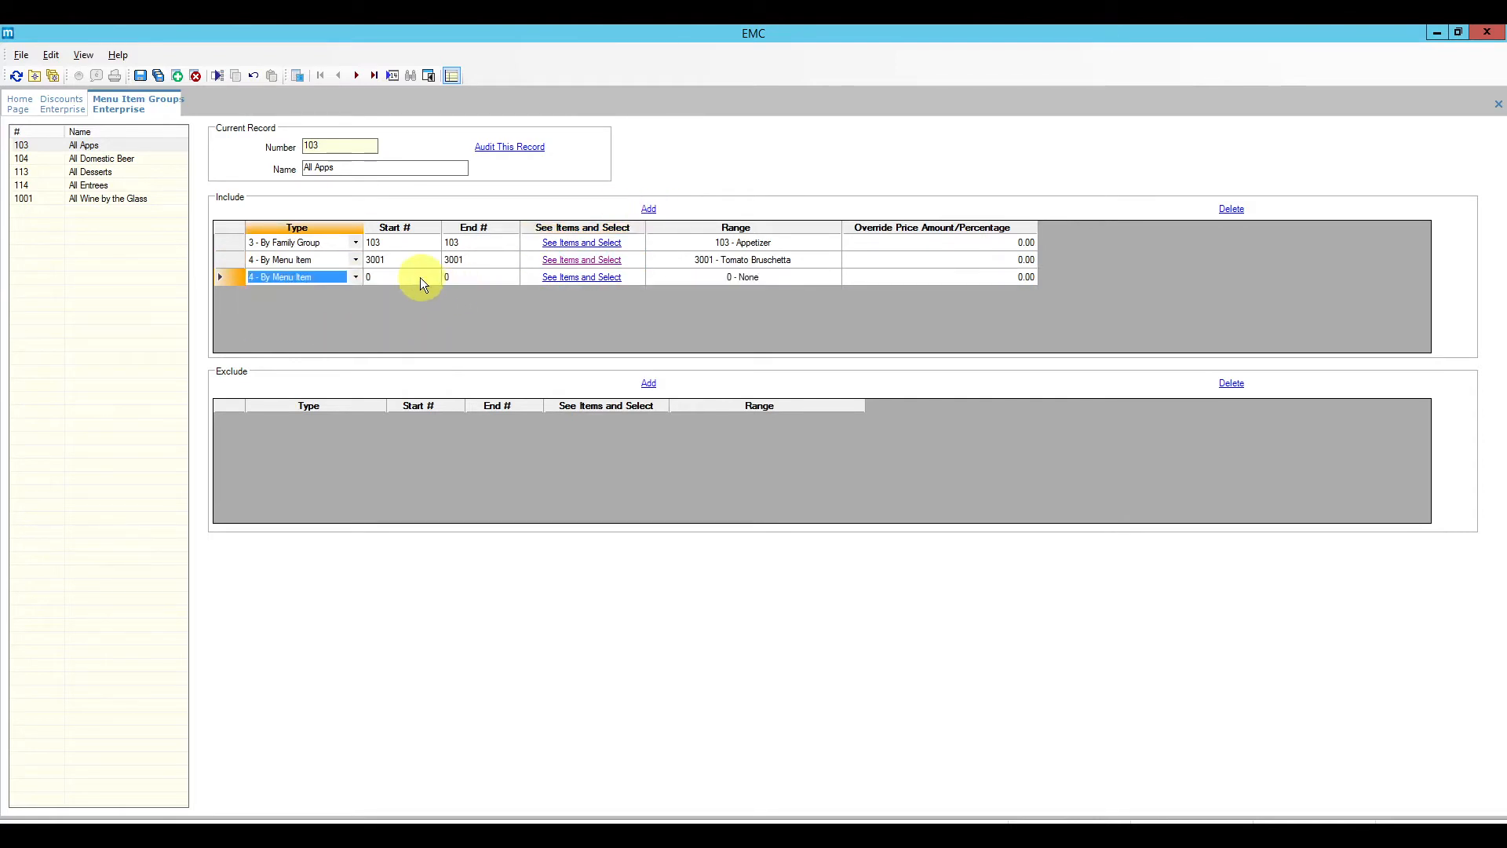
left_click(561, 279)
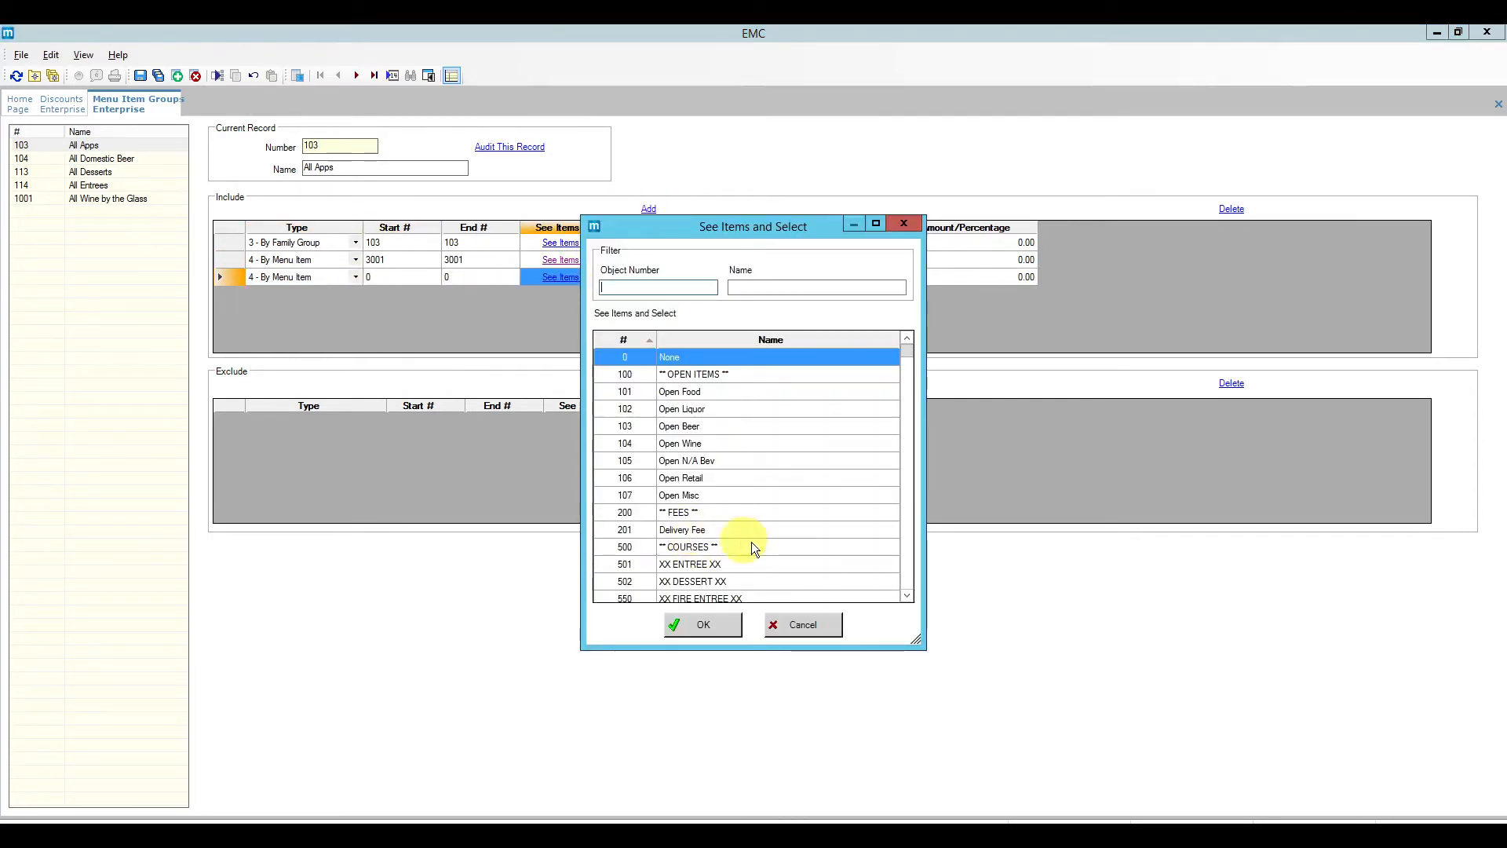
left_click_drag(908, 353, 903, 370)
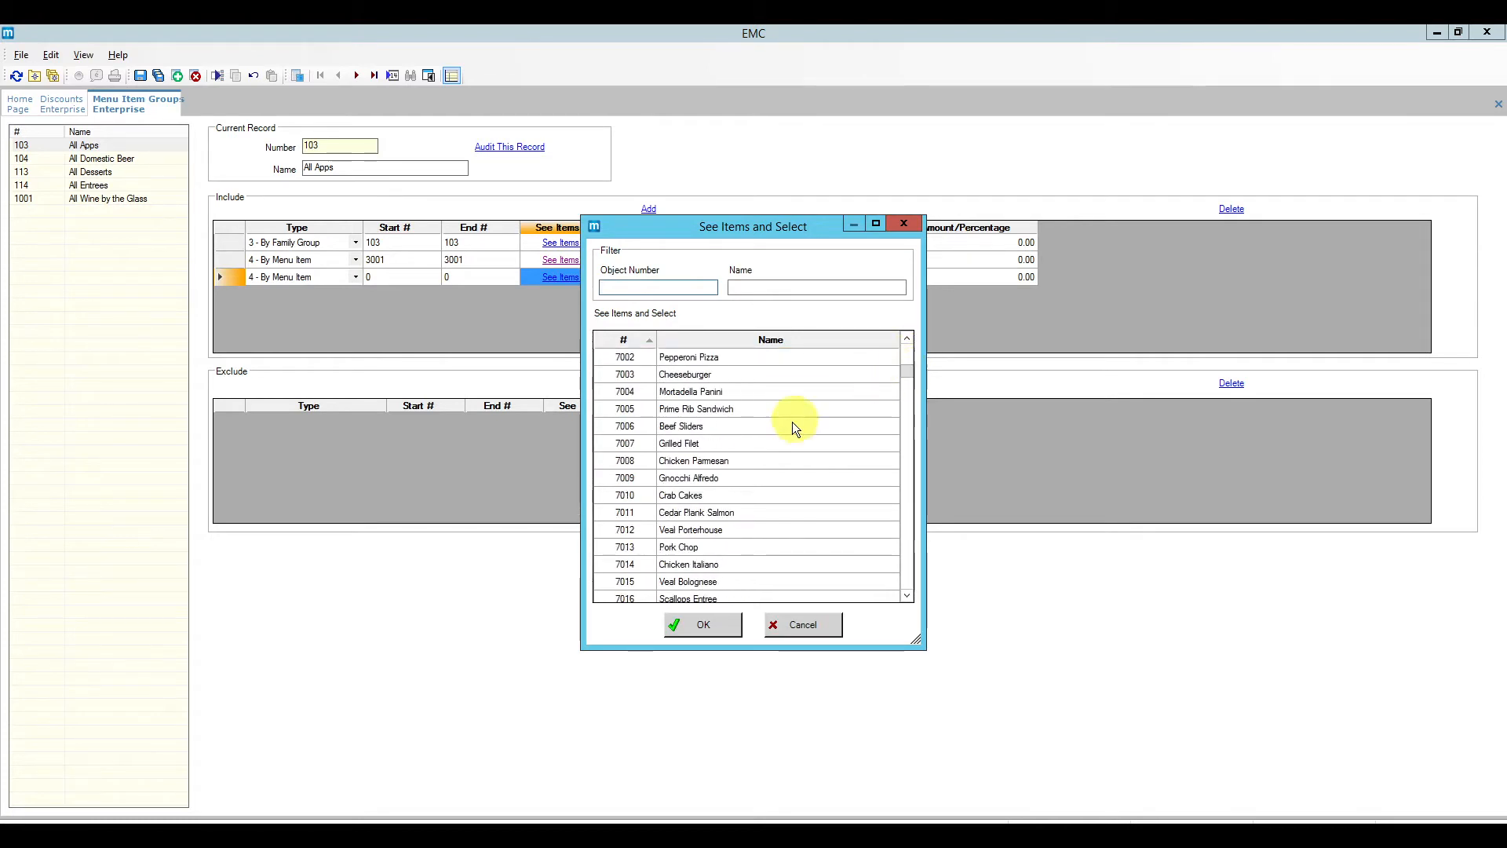
scroll(769, 411, "up", 15)
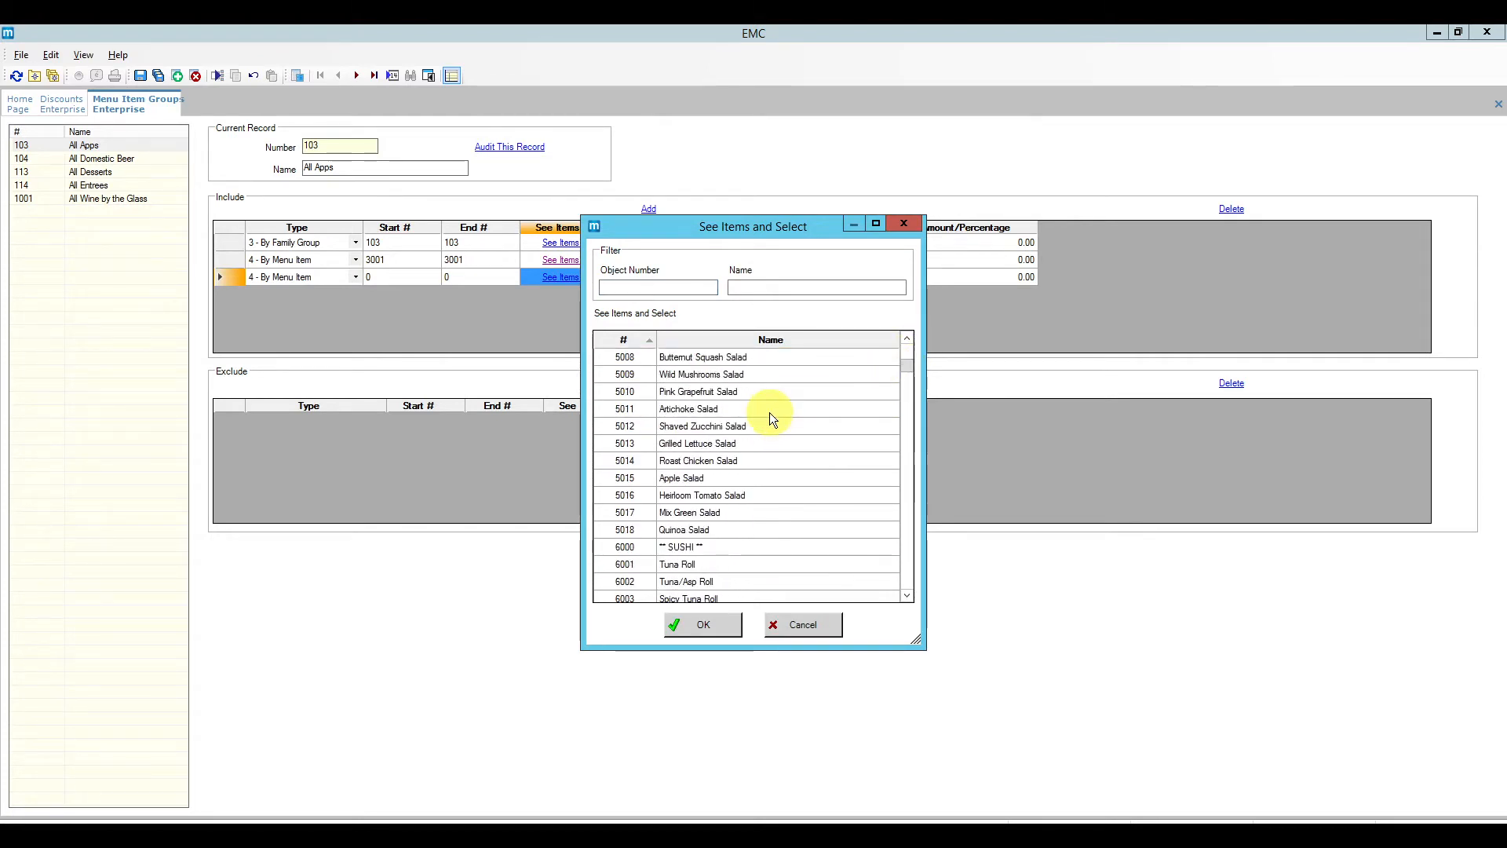
scroll(765, 414, "up", 7)
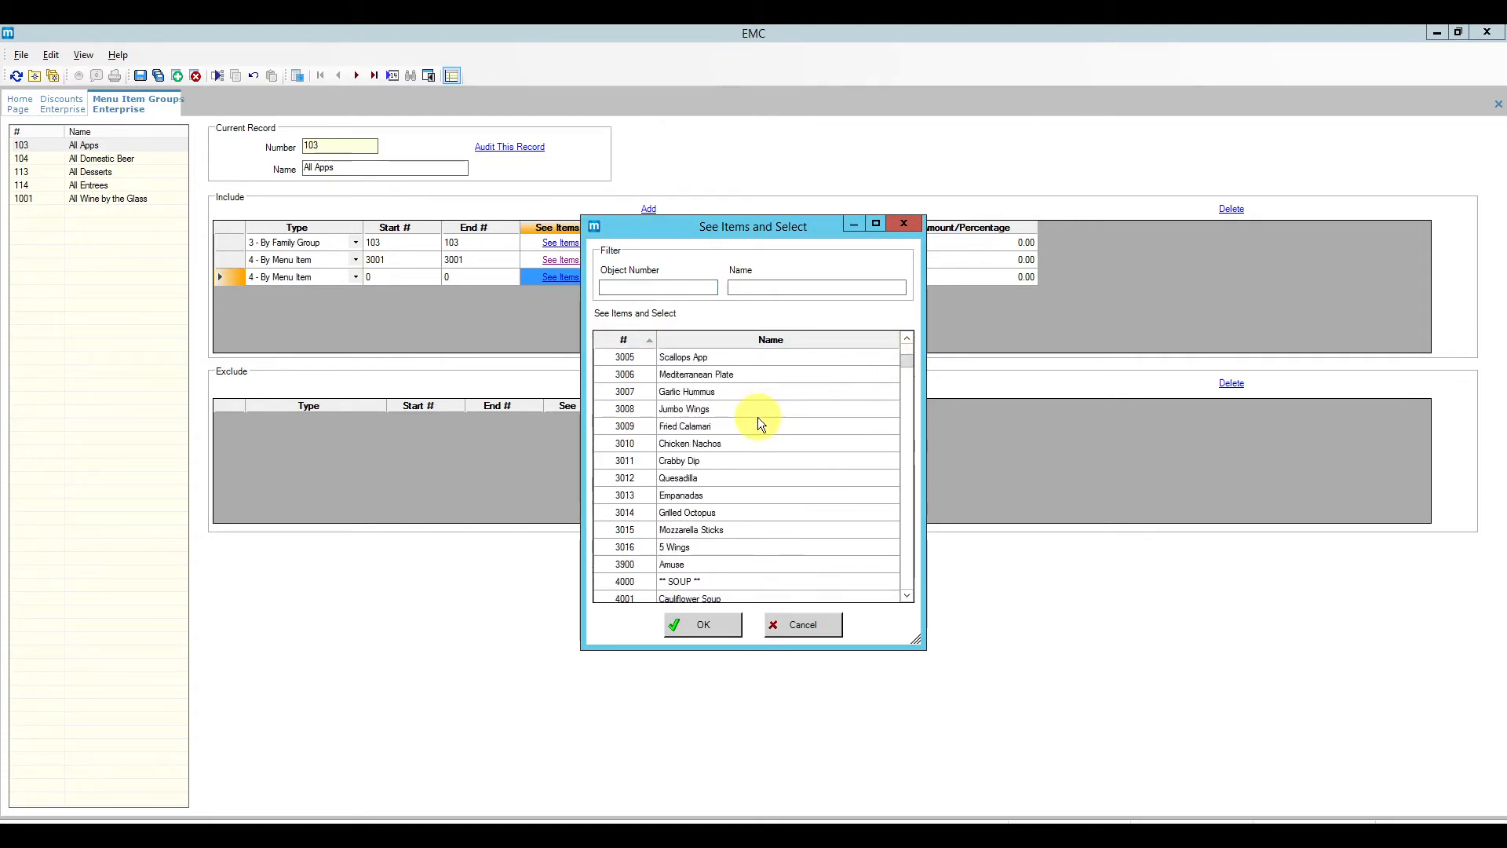
scroll(756, 395, "up", 1)
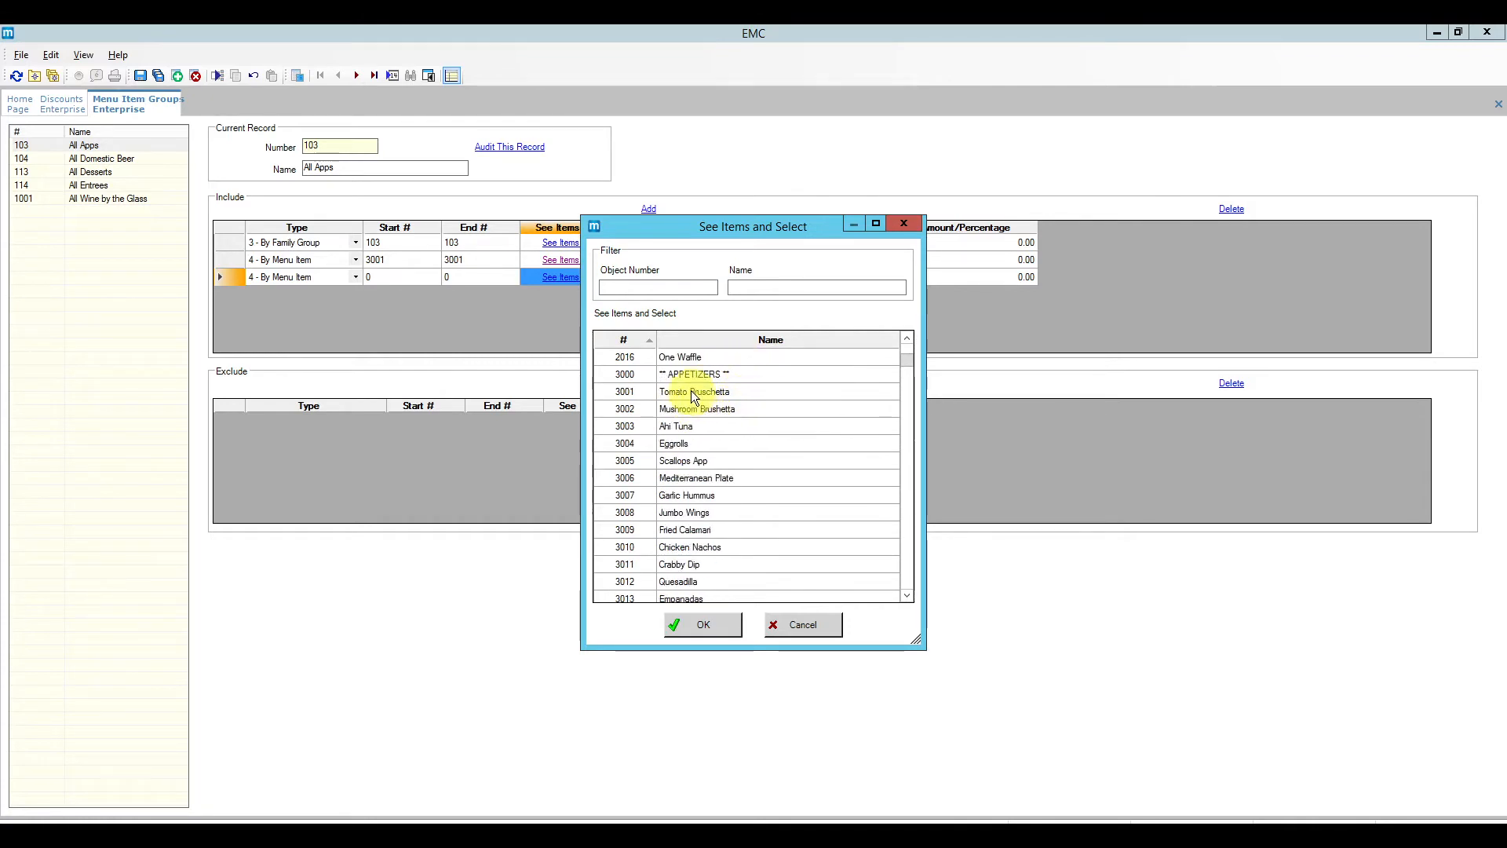
left_click(690, 391)
left_click(742, 410)
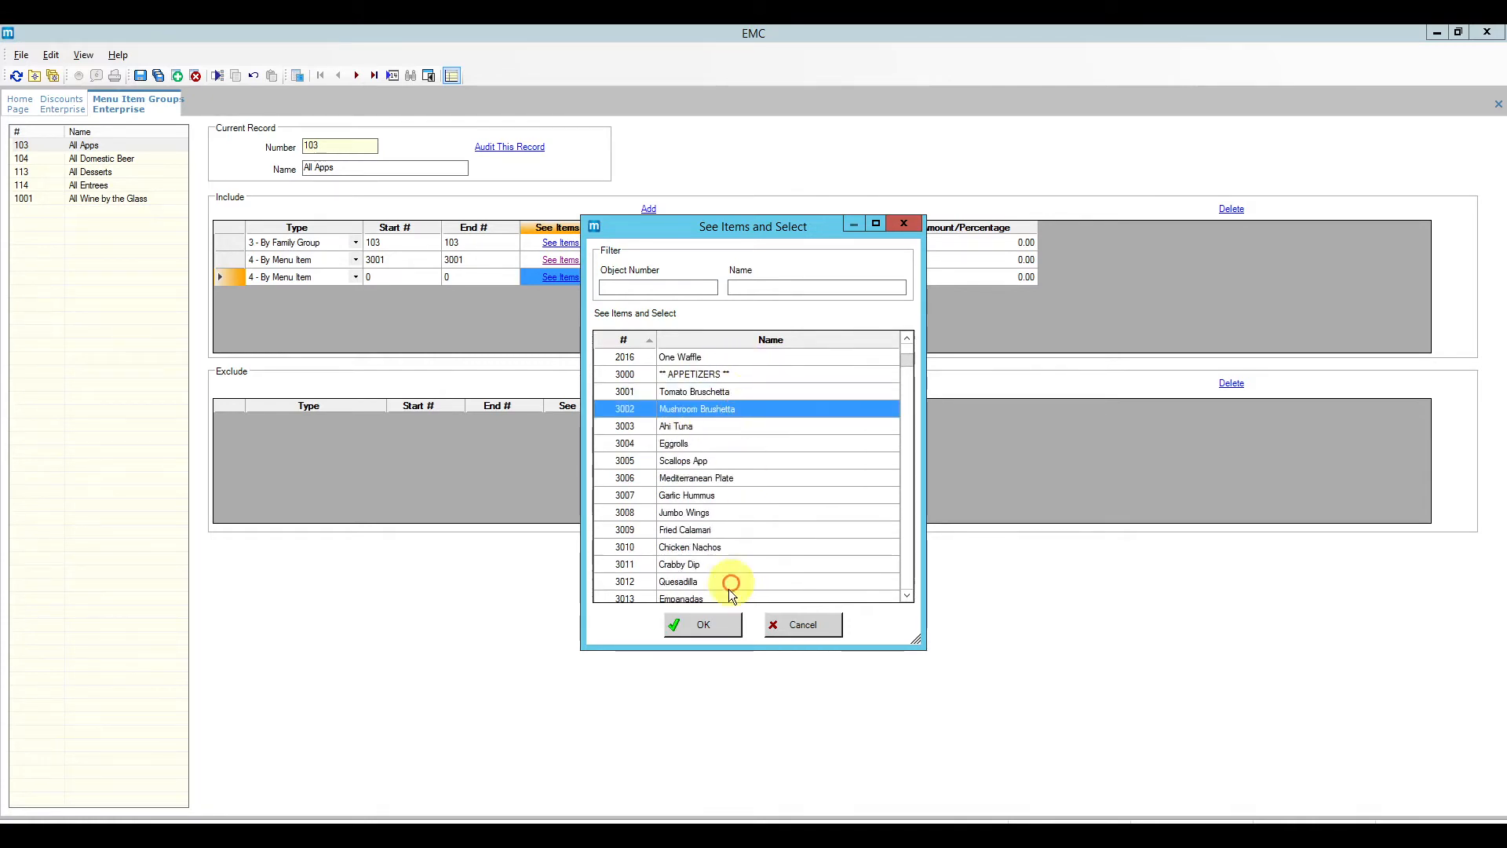
left_click(716, 627)
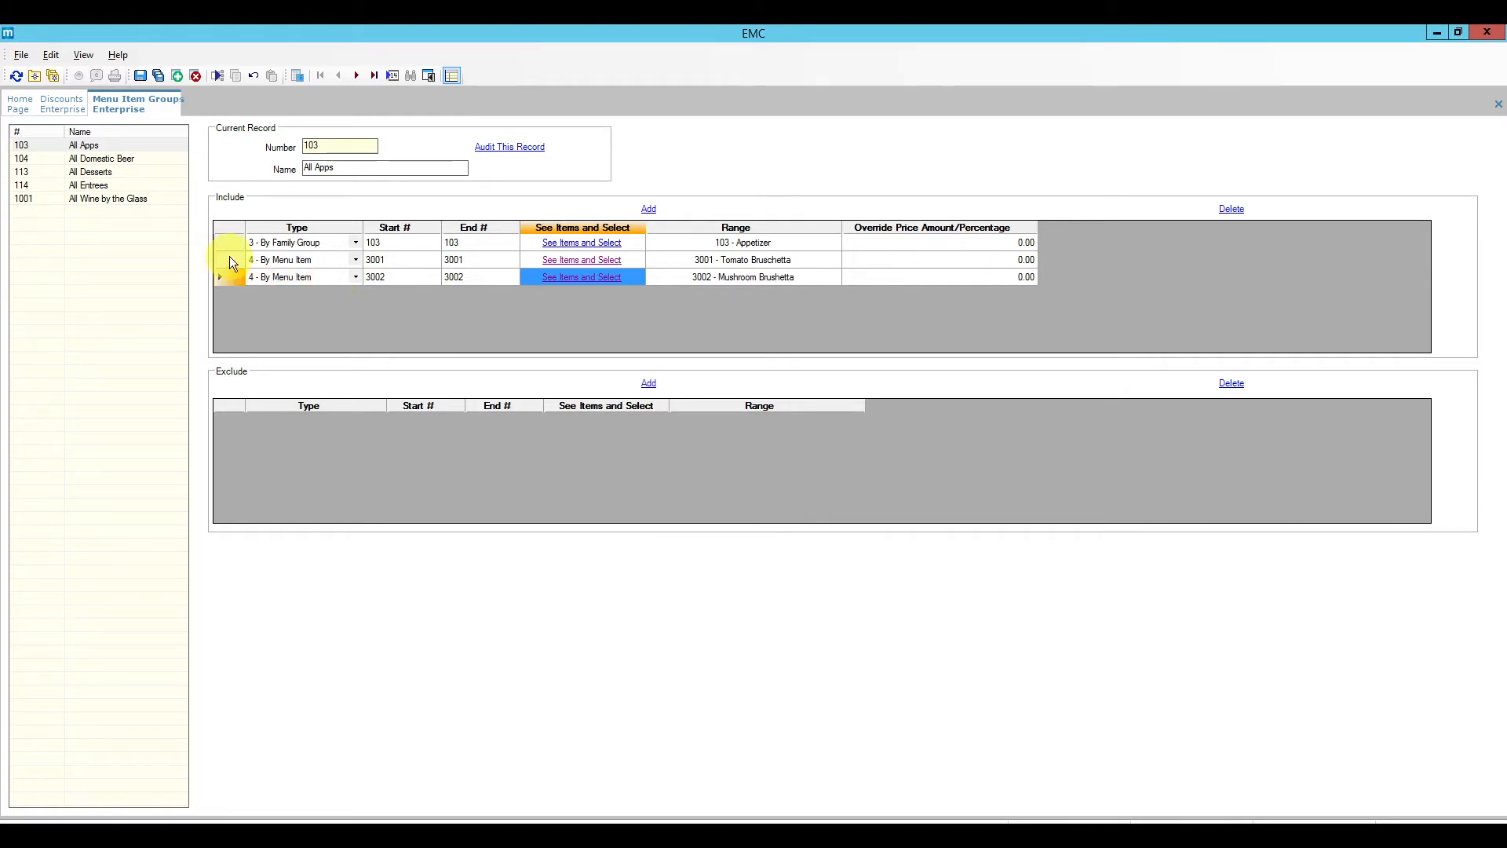
left_click_drag(229, 259, 226, 276)
left_click(1232, 210)
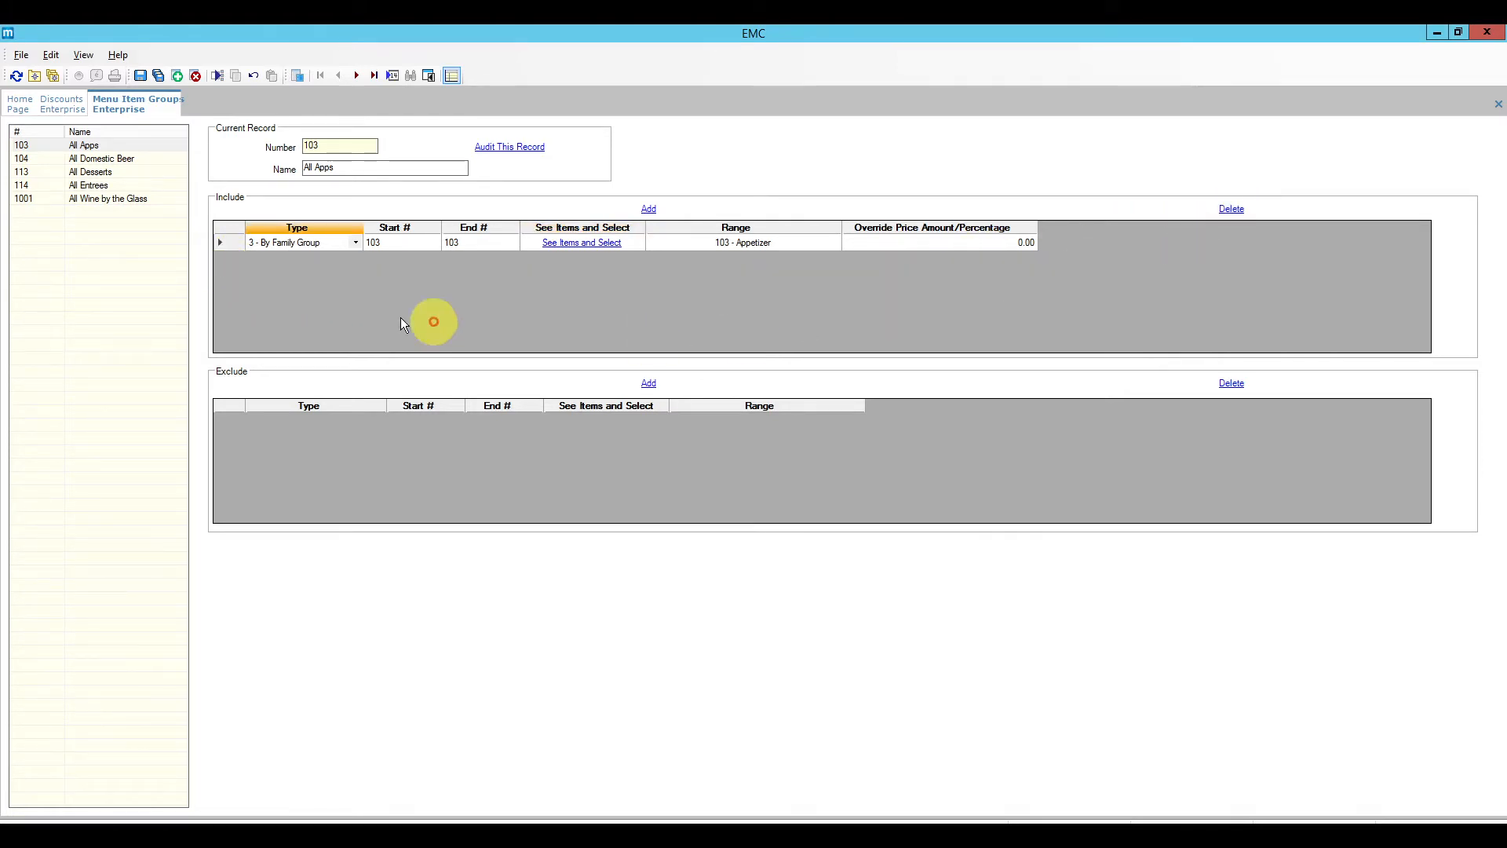
Step: Add a By Menu Item exclusion for 3005 Scallops App to All Apps
left_click(649, 384)
left_click(378, 421)
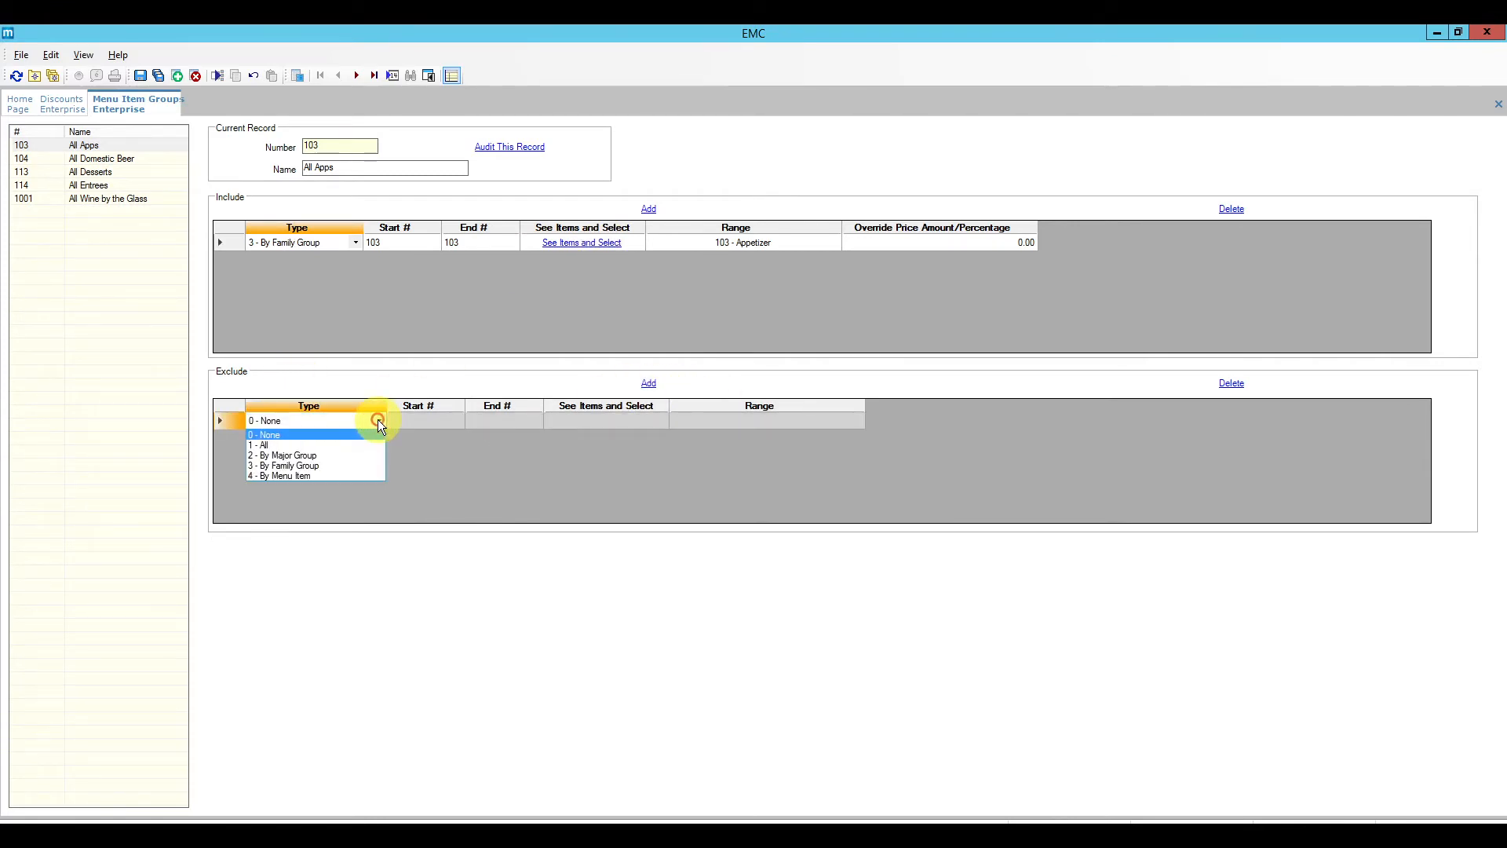
left_click(347, 474)
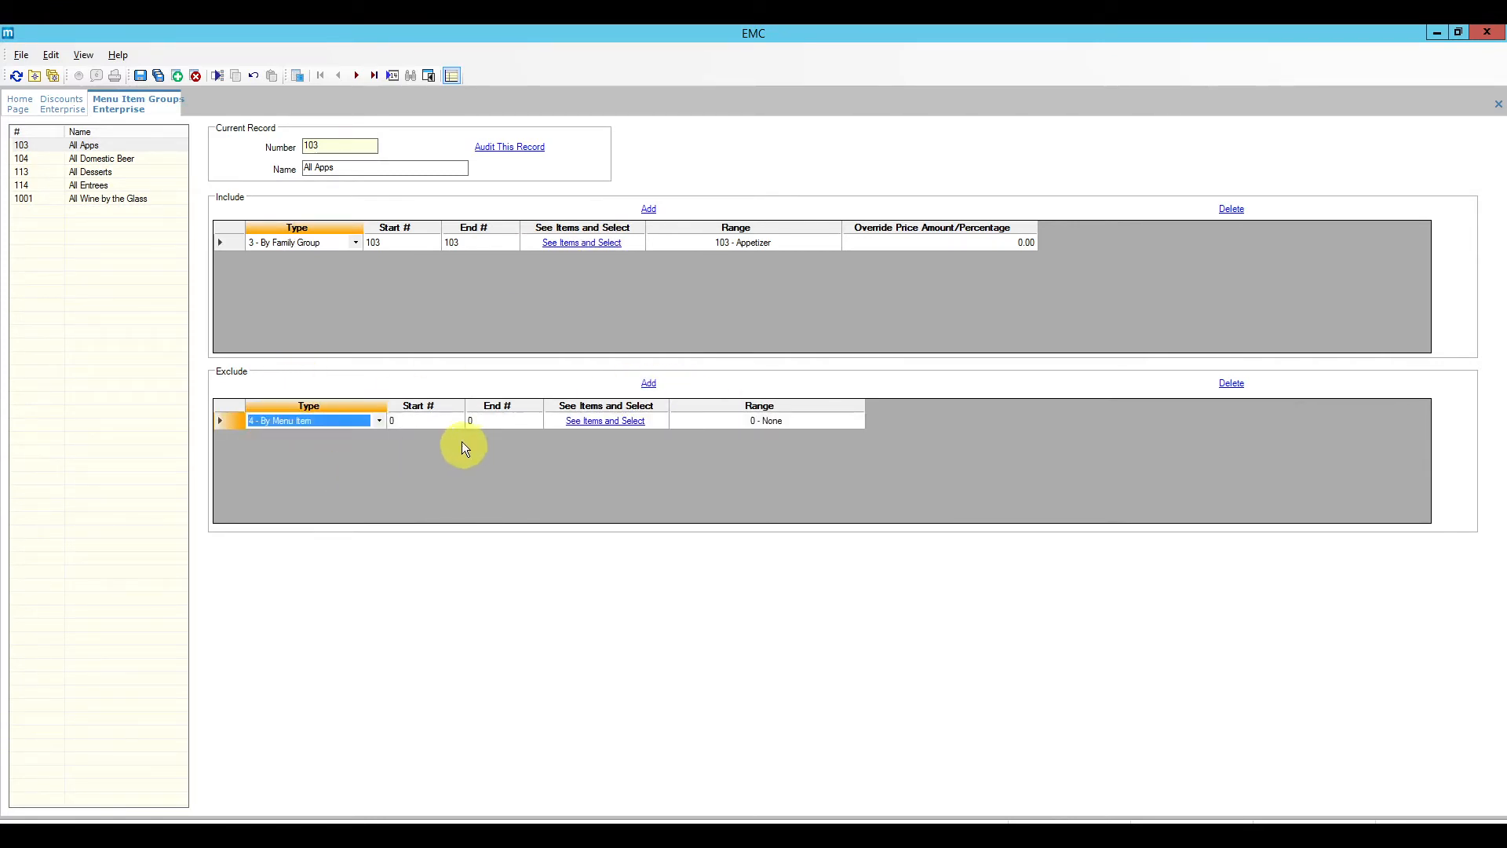
left_click(438, 422)
left_click(612, 421)
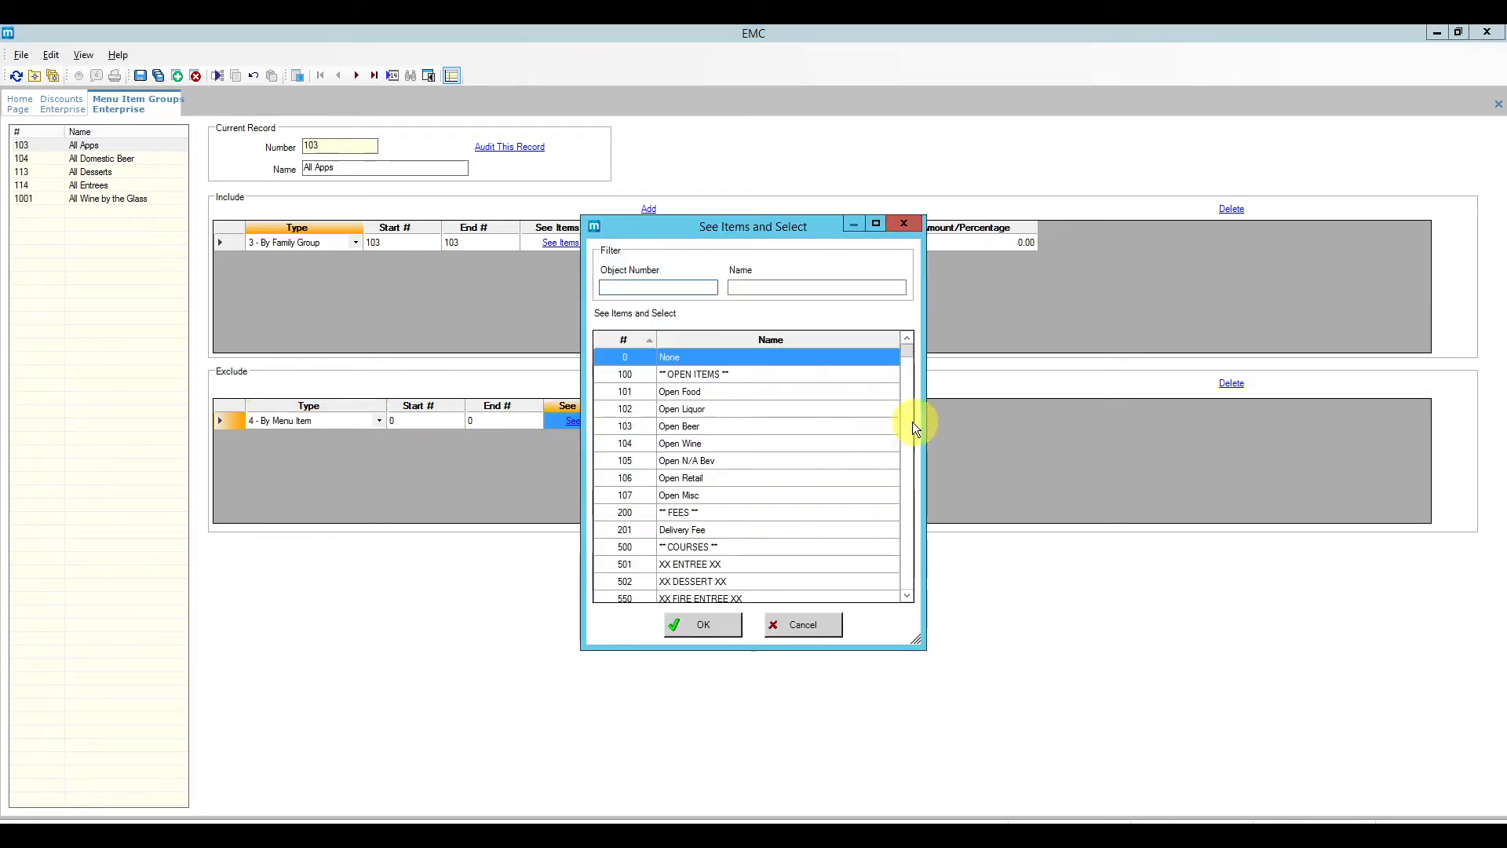
left_click(910, 592)
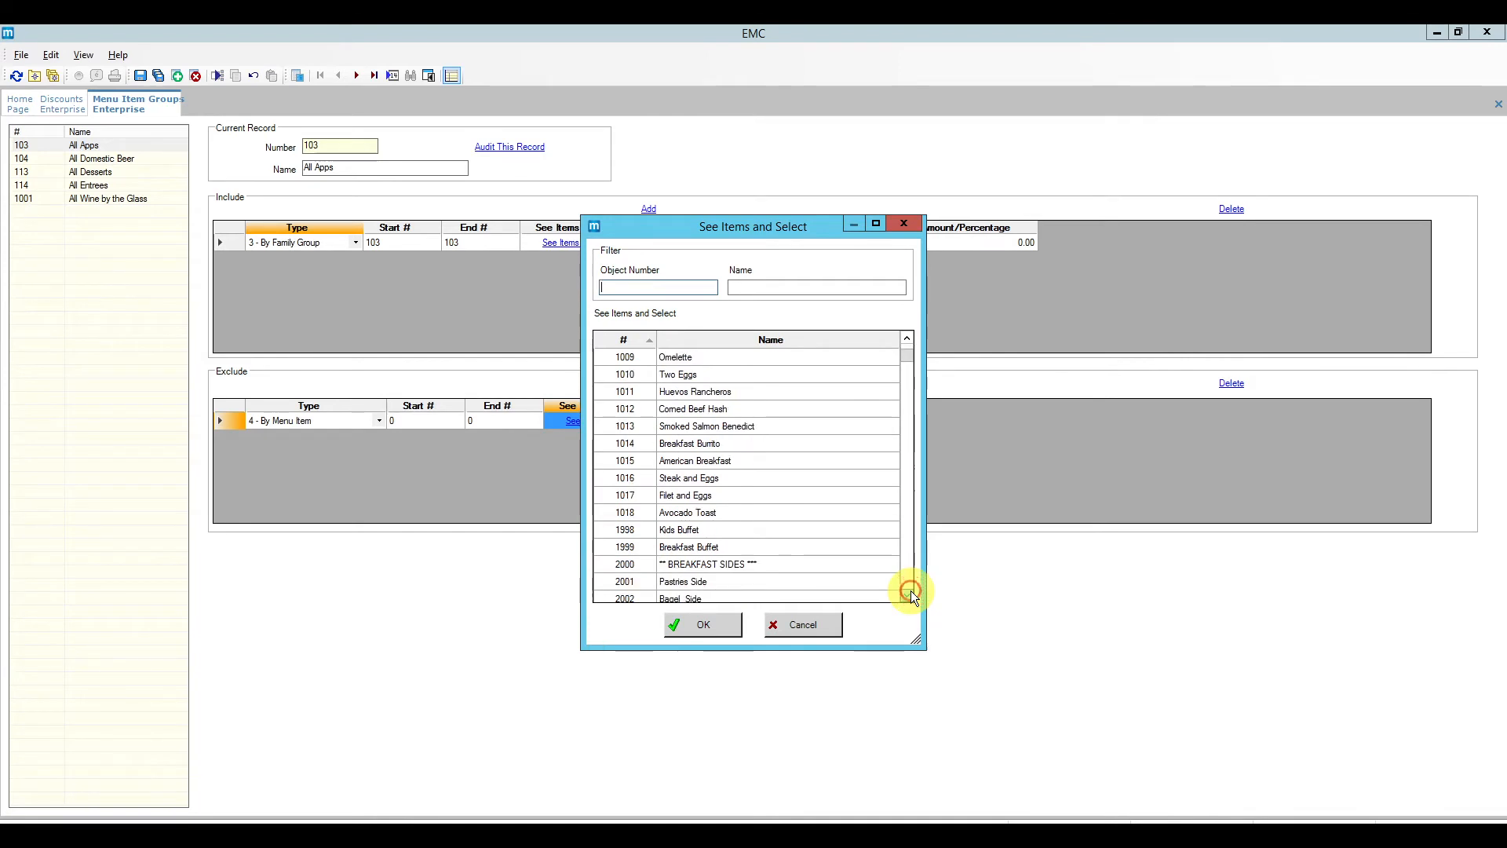
left_click(711, 496)
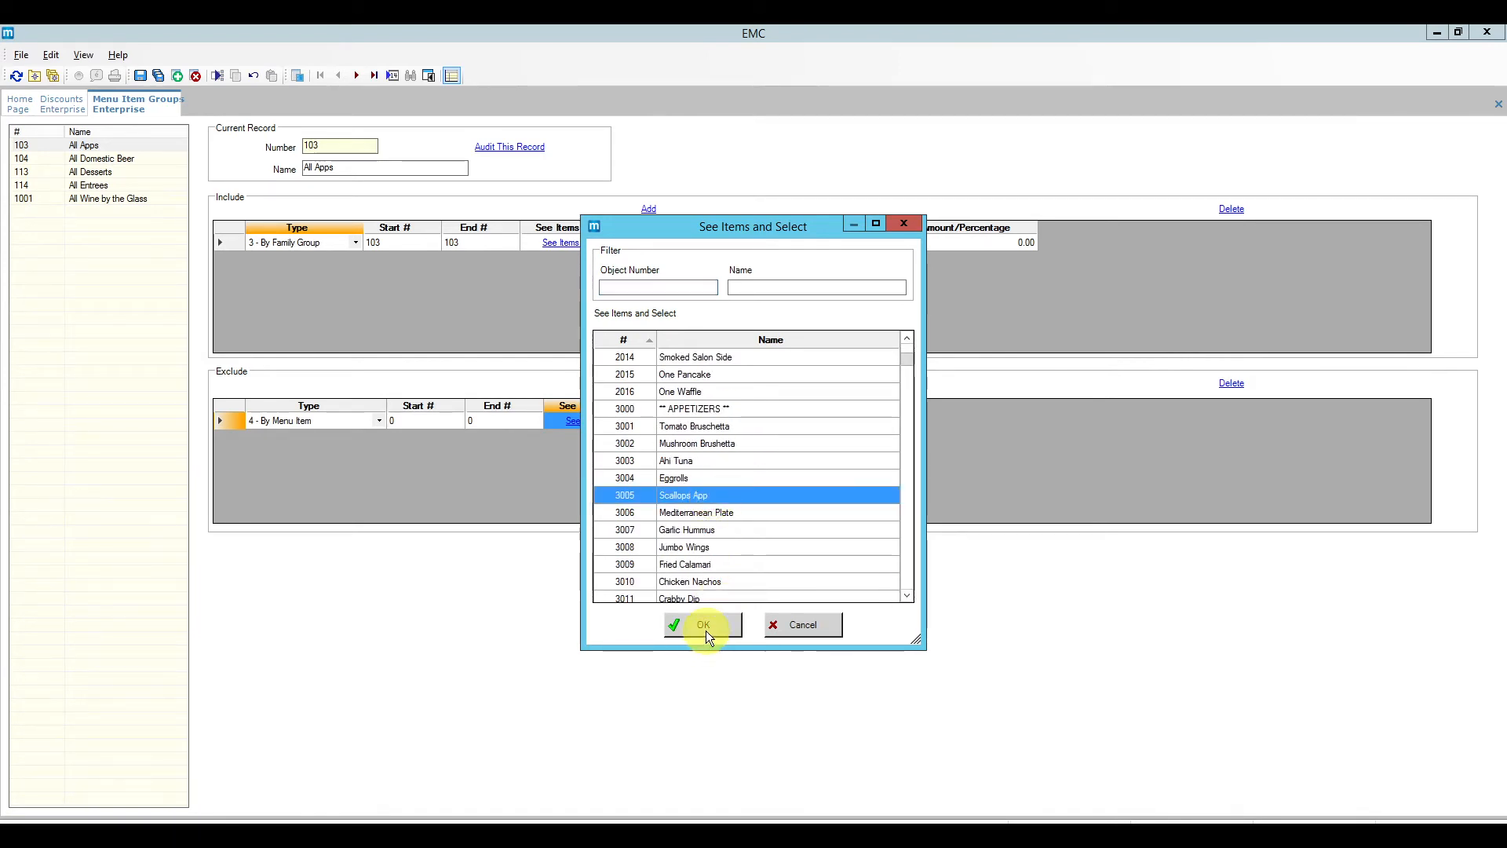
left_click(704, 625)
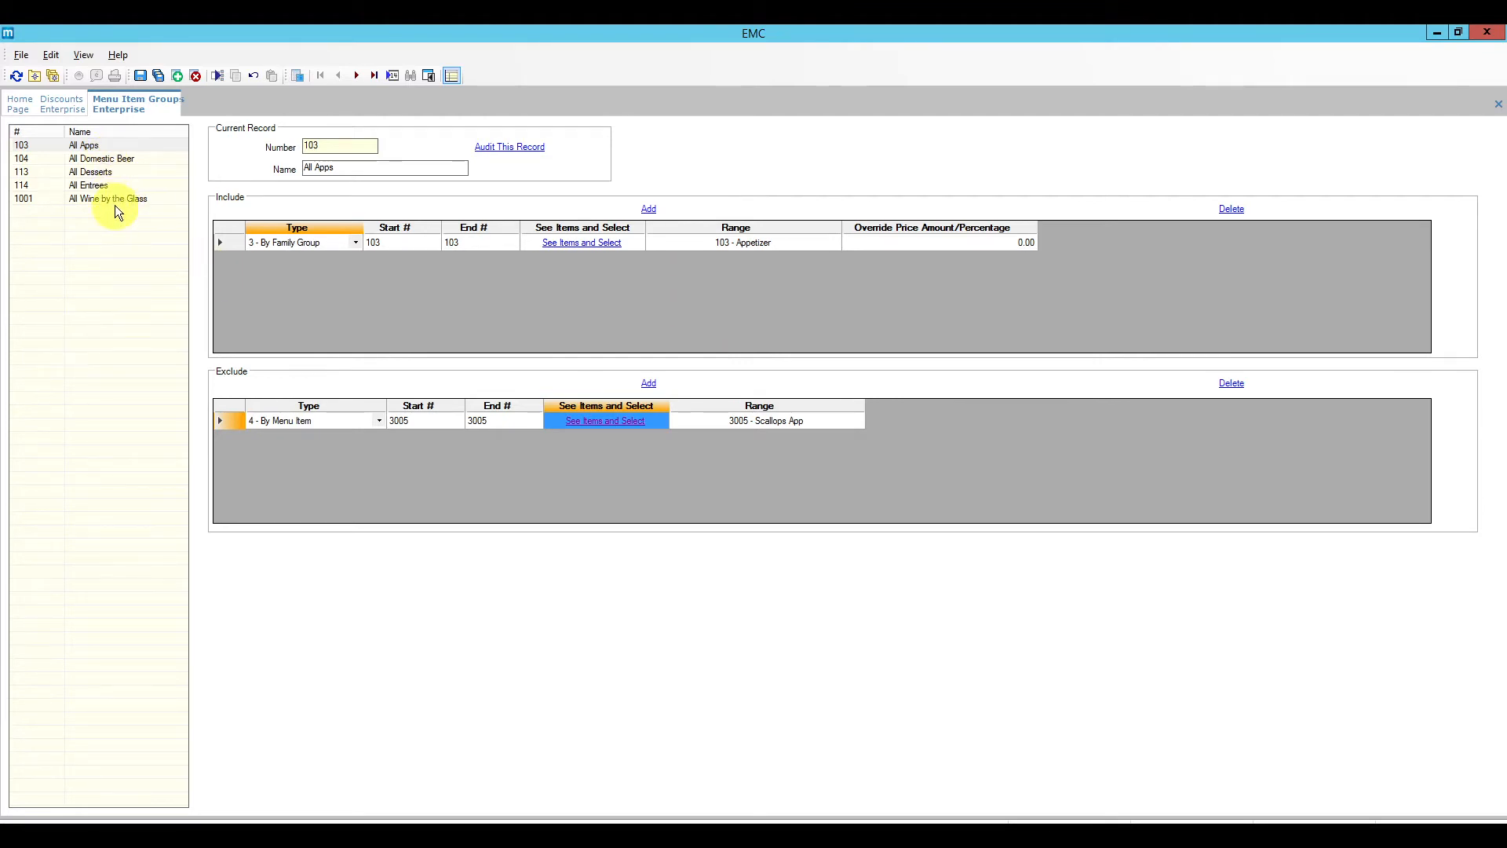
Step: Save the All Apps group and close the Menu Item Groups page
left_click(141, 75)
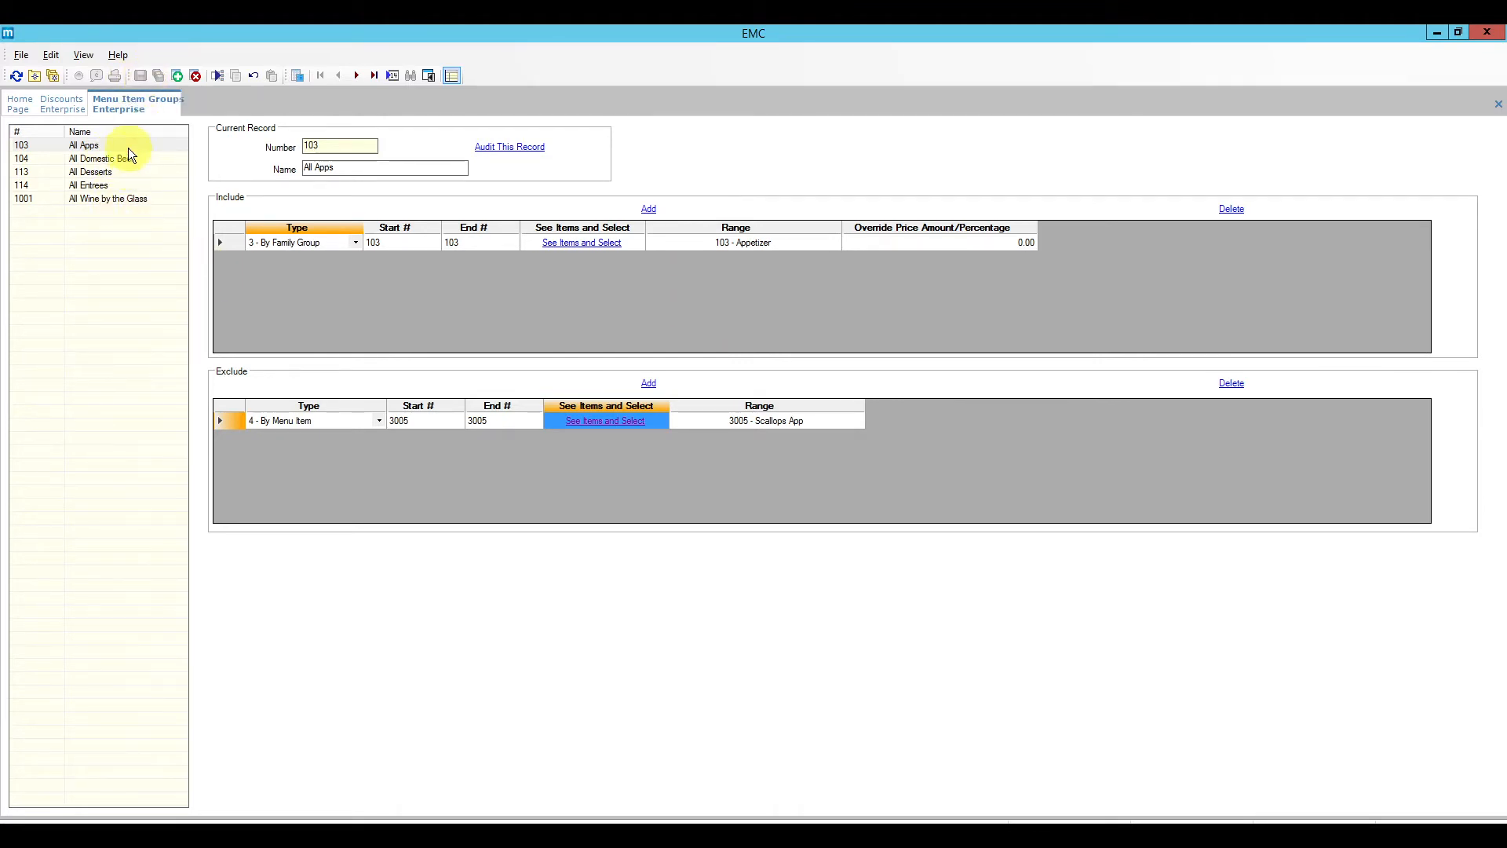
left_click(178, 76)
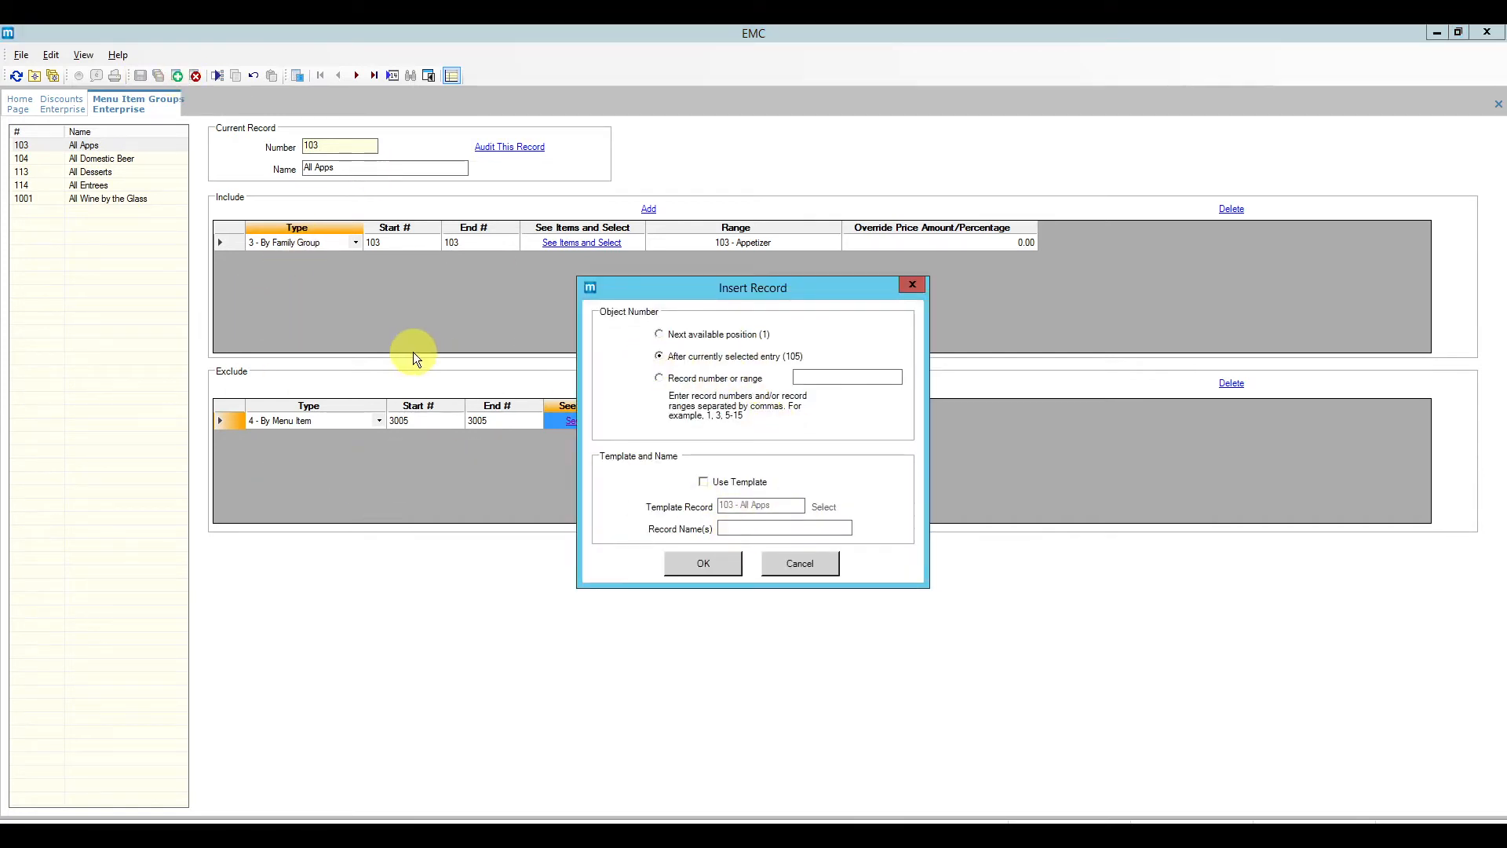
left_click(819, 567)
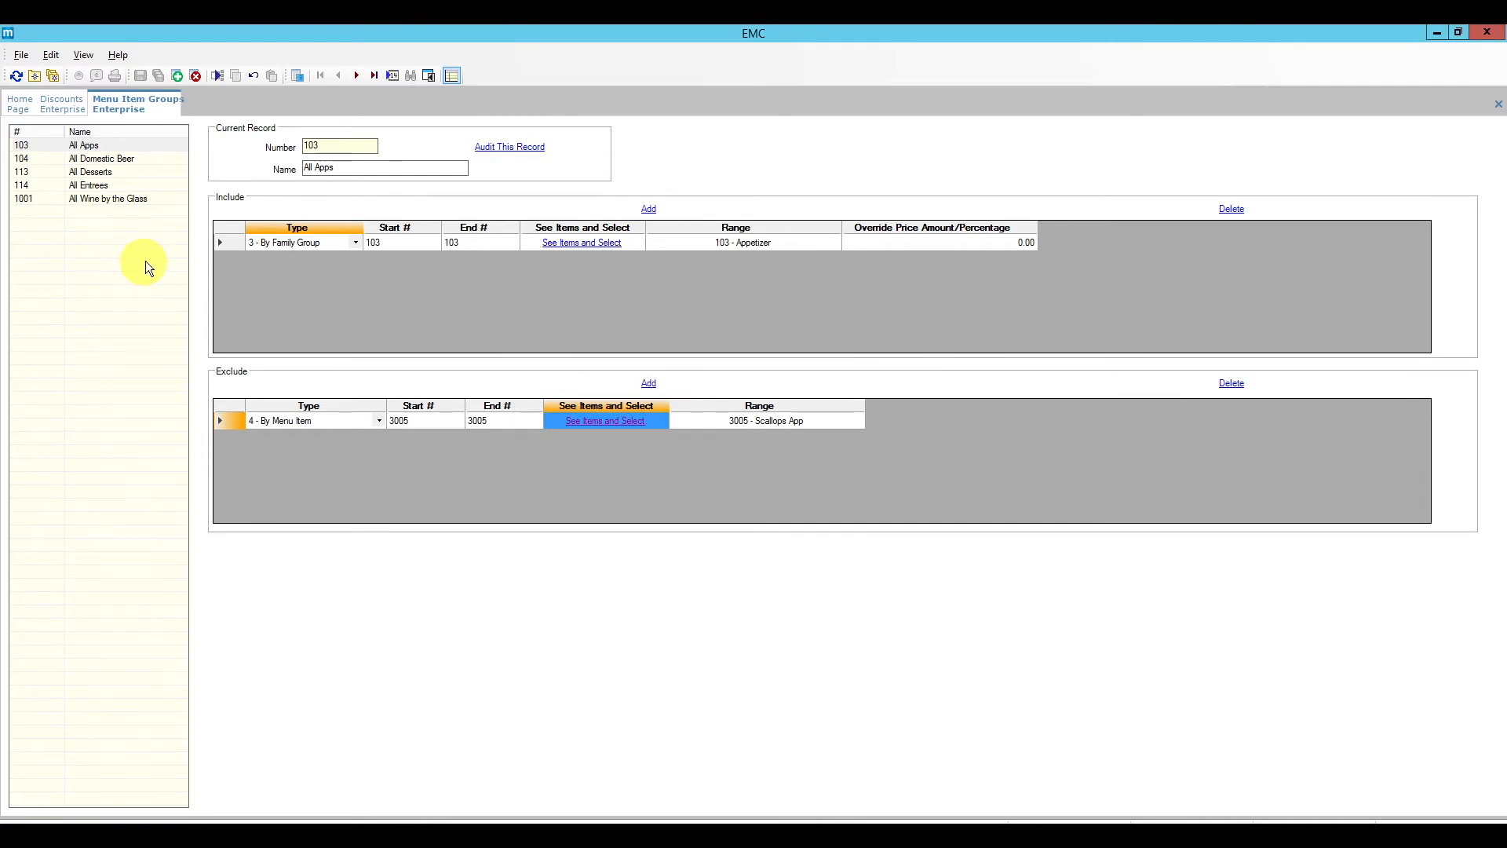
right_click(150, 105)
left_click(168, 112)
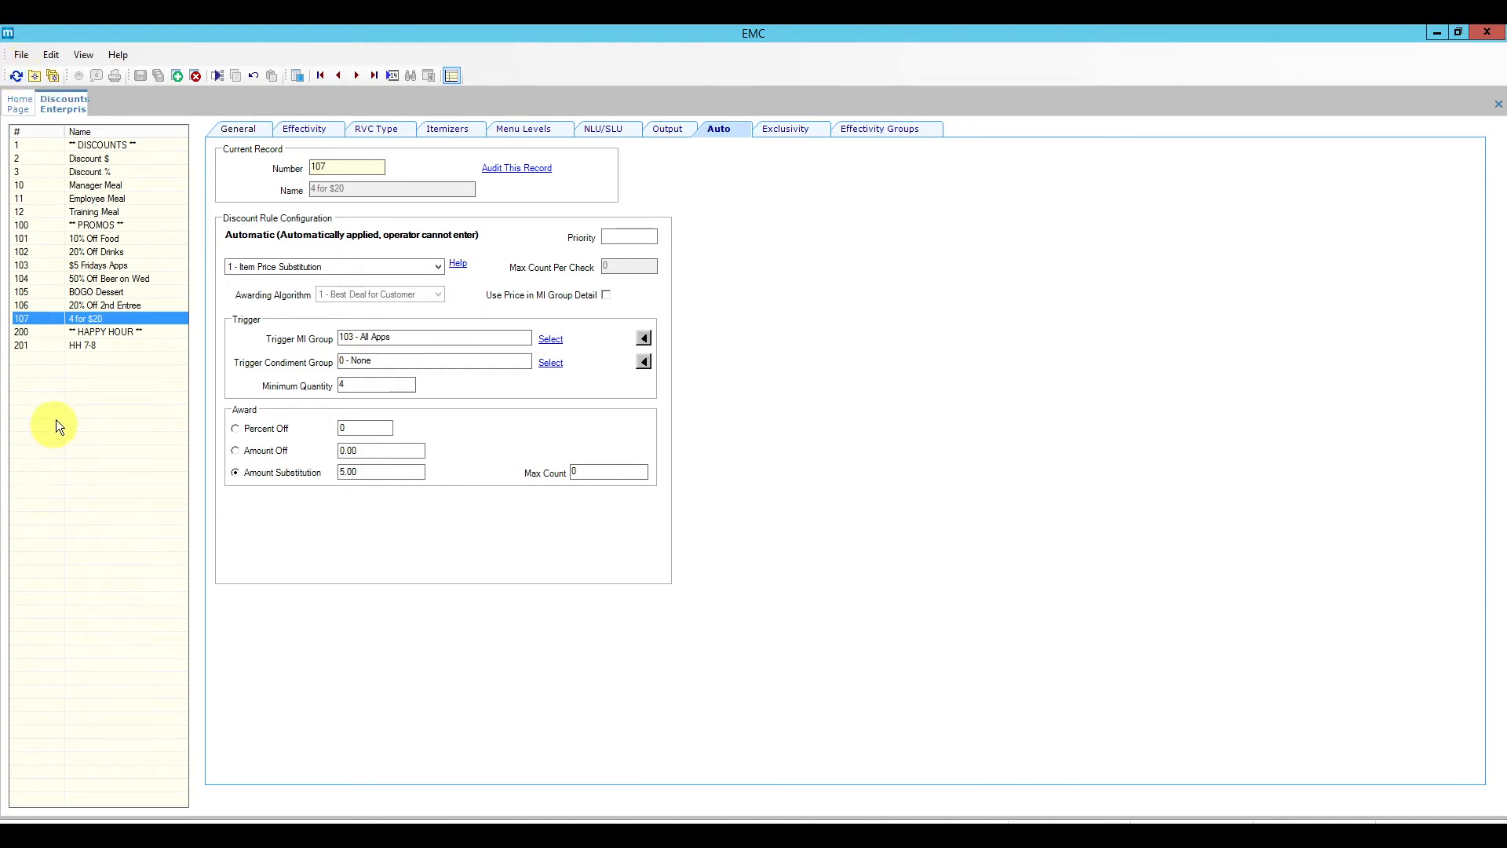
Step: Keep 103 - All Apps as the trigger group and review the amount-off and percent-off awards
left_click(551, 342)
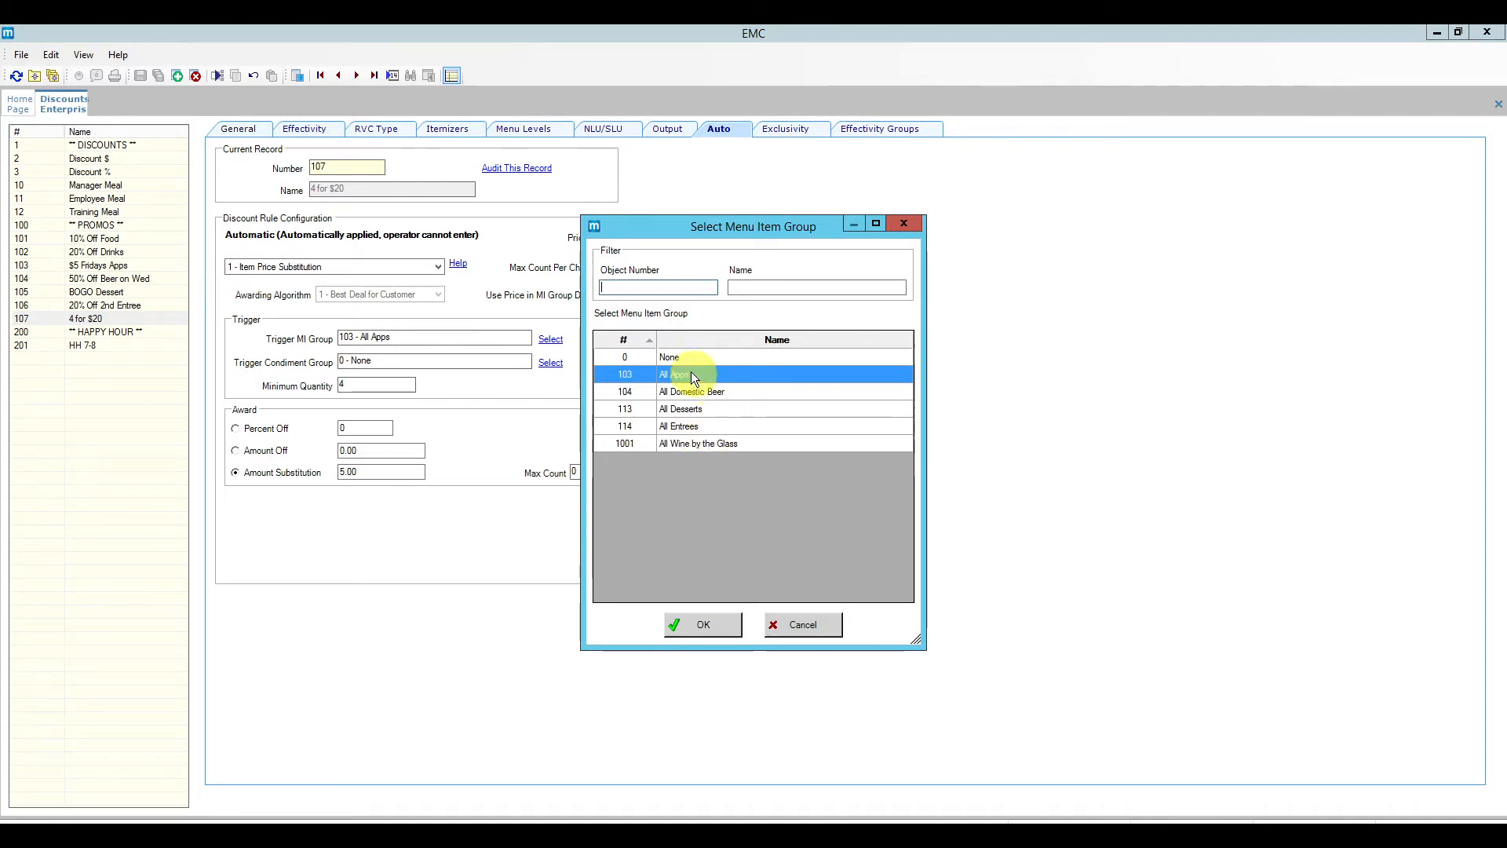
left_click(708, 625)
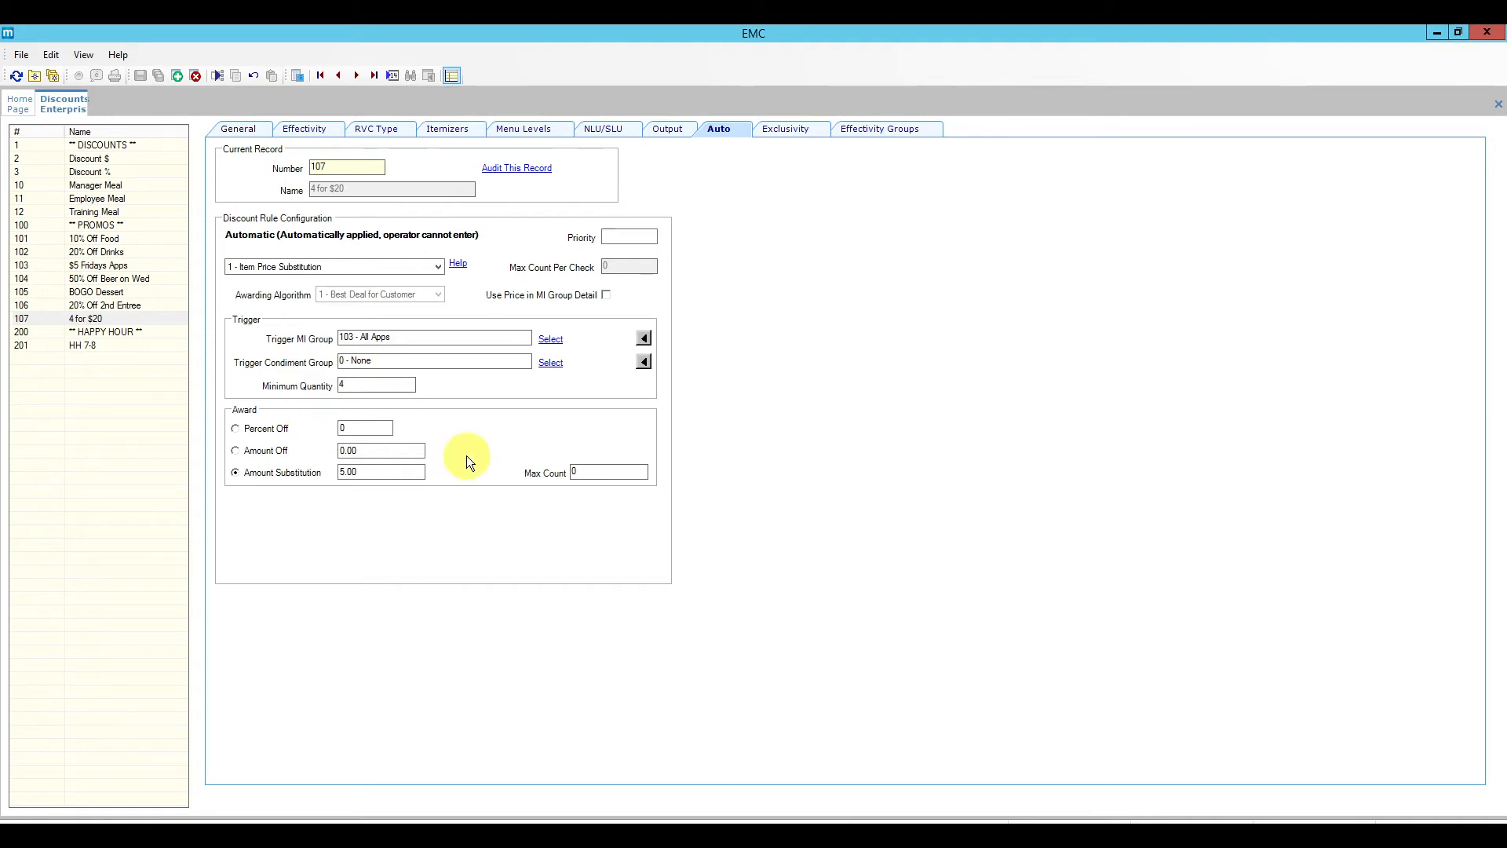
left_click(257, 450)
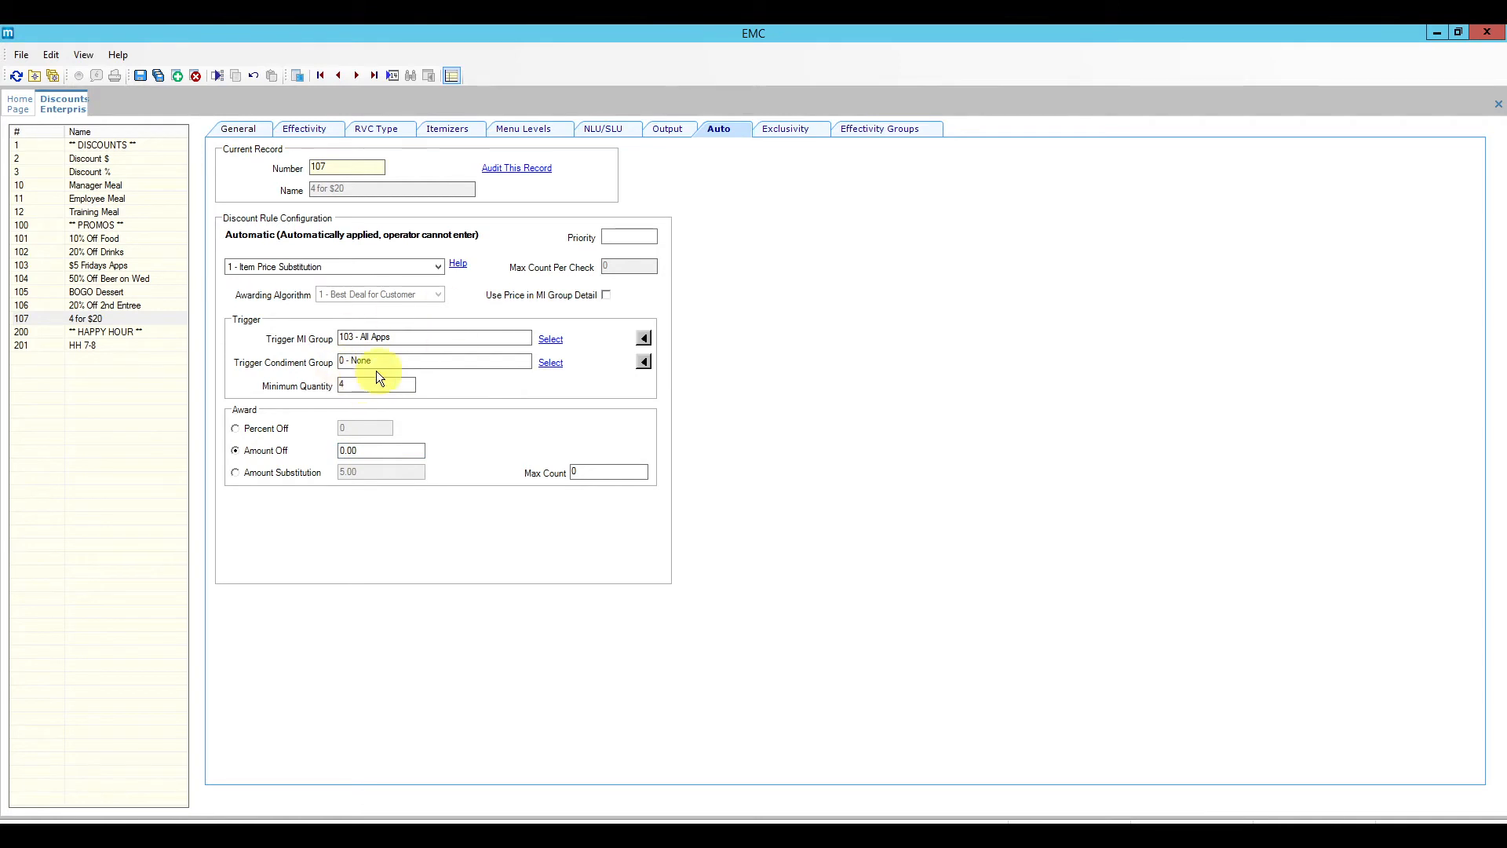
left_click_drag(372, 454, 317, 457)
left_click(255, 431)
double_click(345, 429)
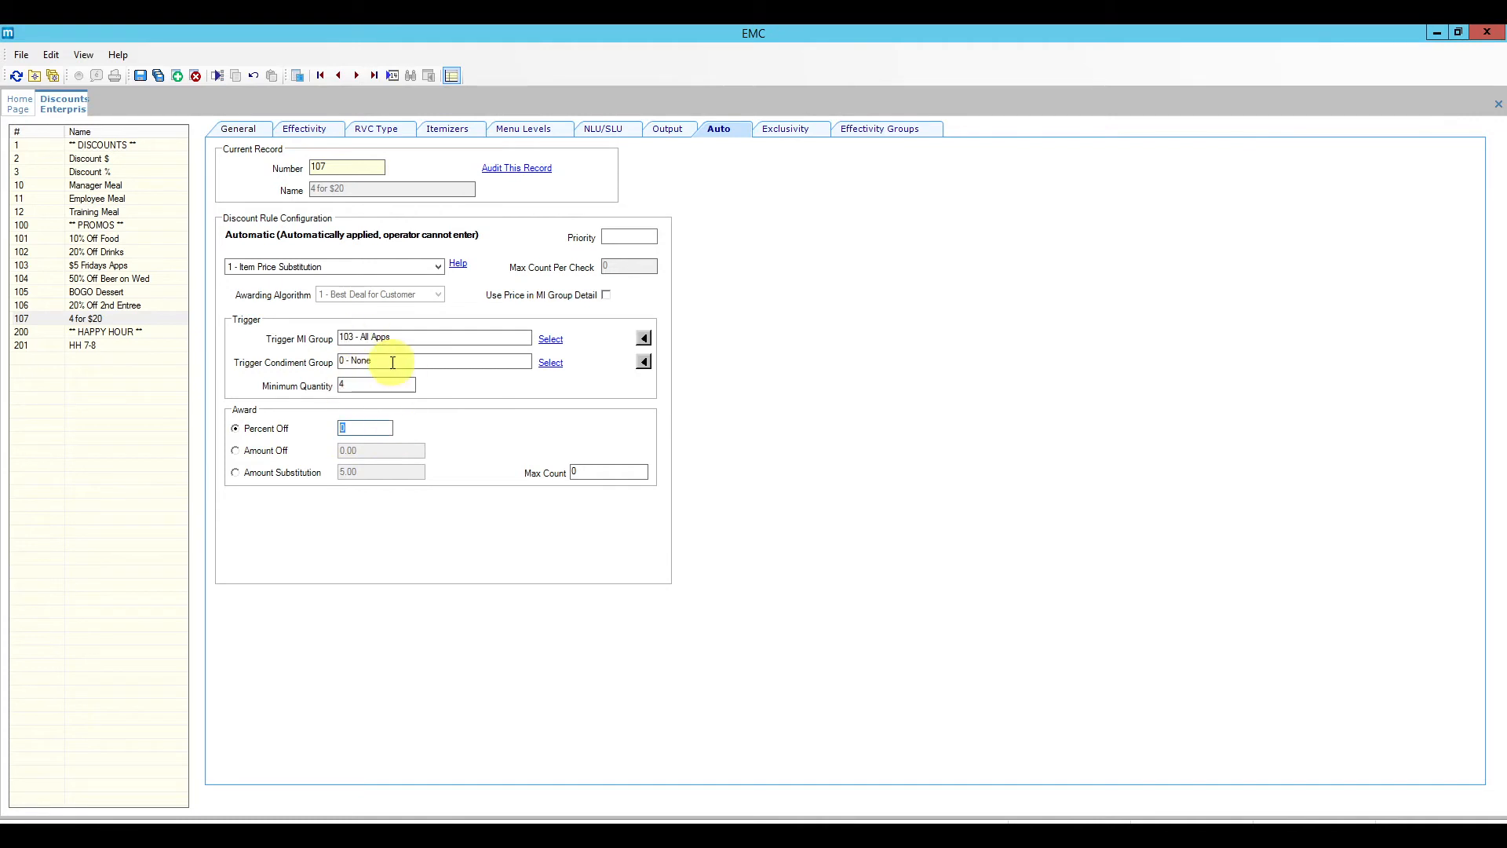
Step: Return the award to Amount Substitution at 5.00 and save the discount record
left_click(272, 475)
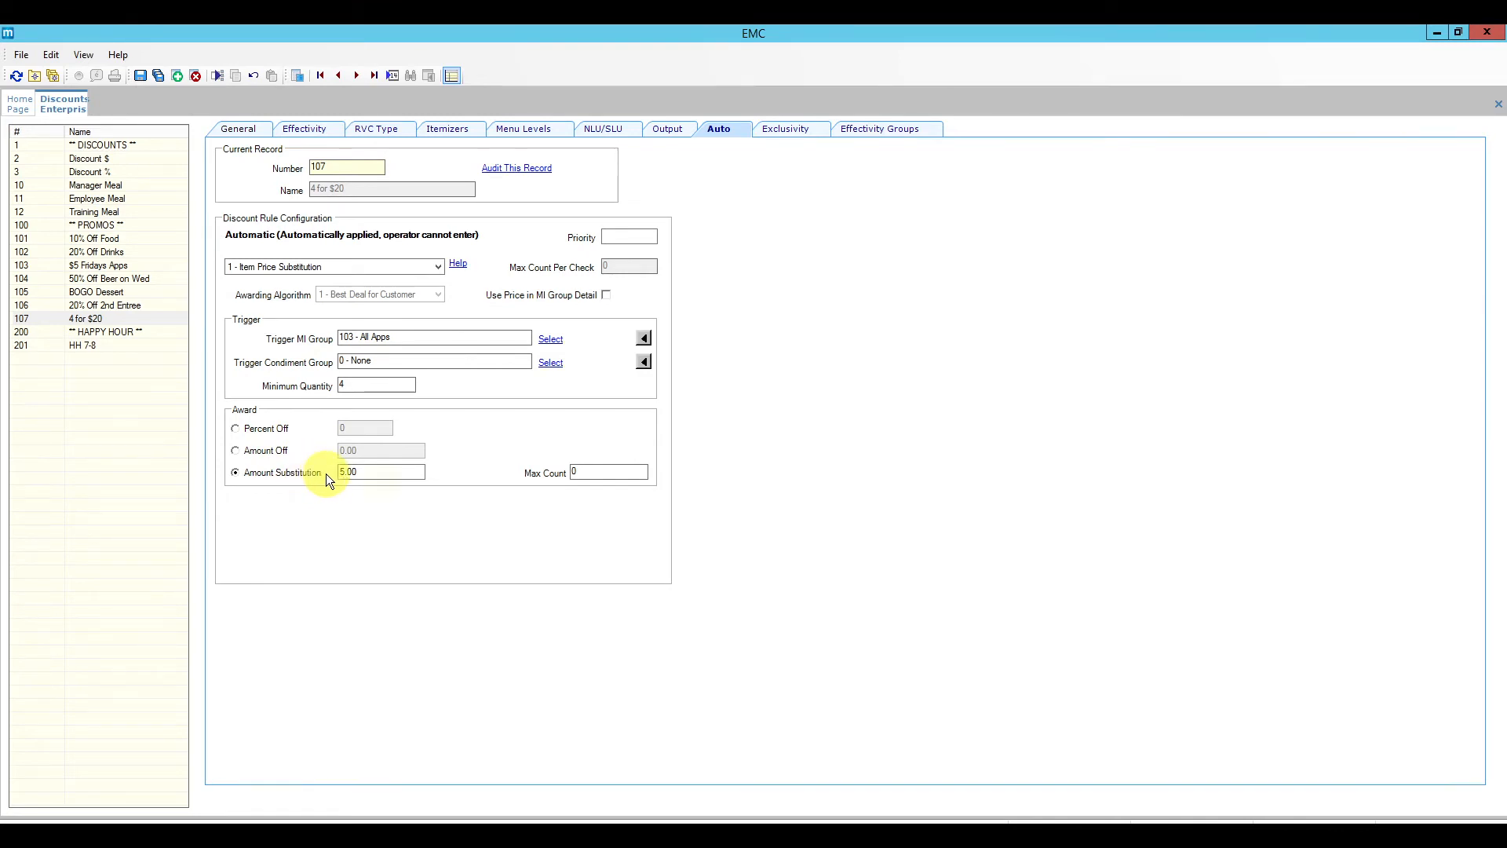
left_click(373, 476)
left_click(304, 473)
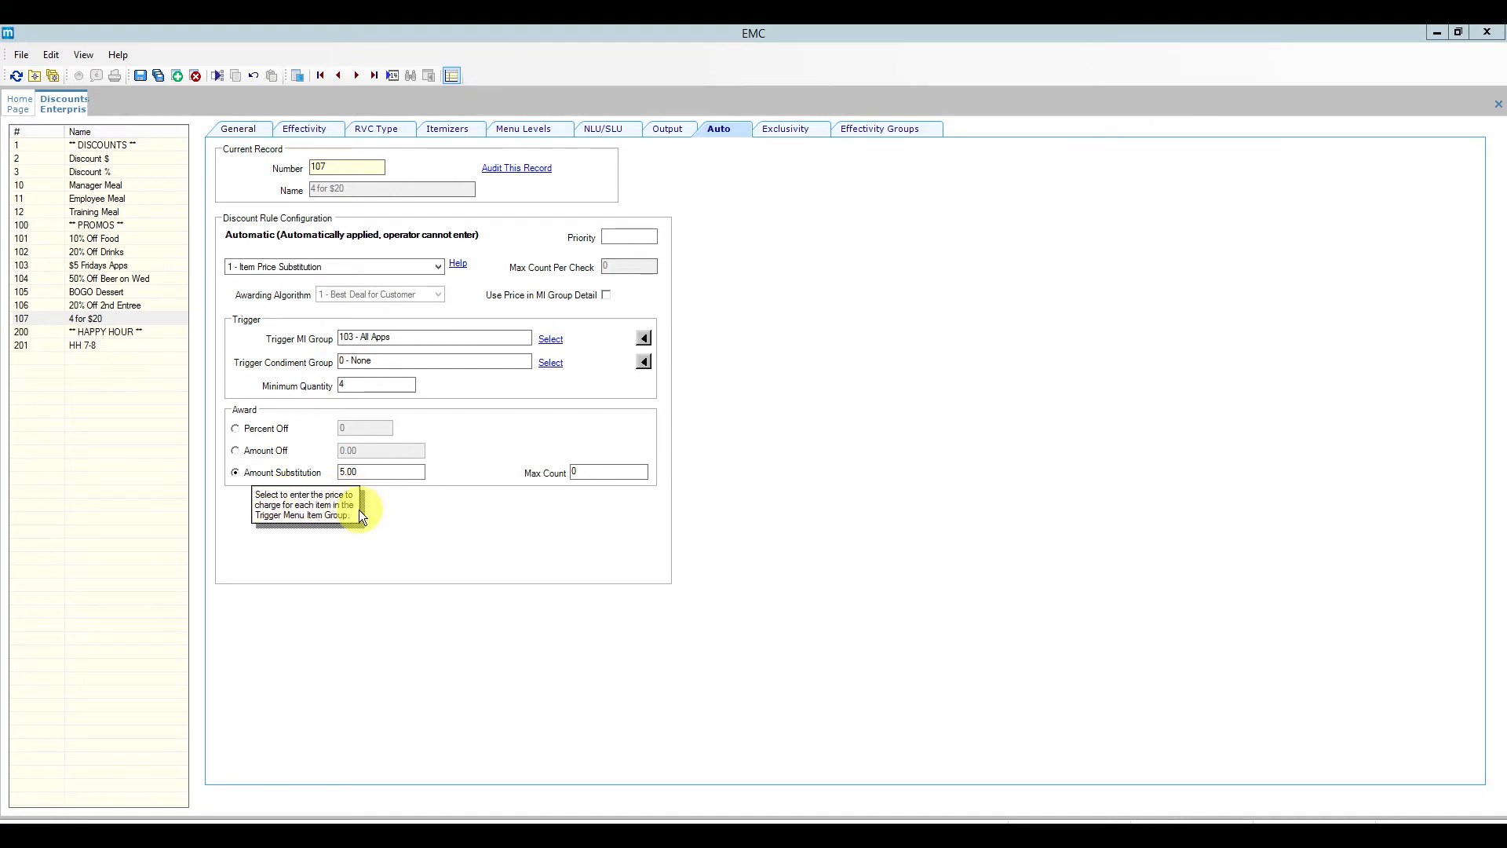
left_click(422, 510)
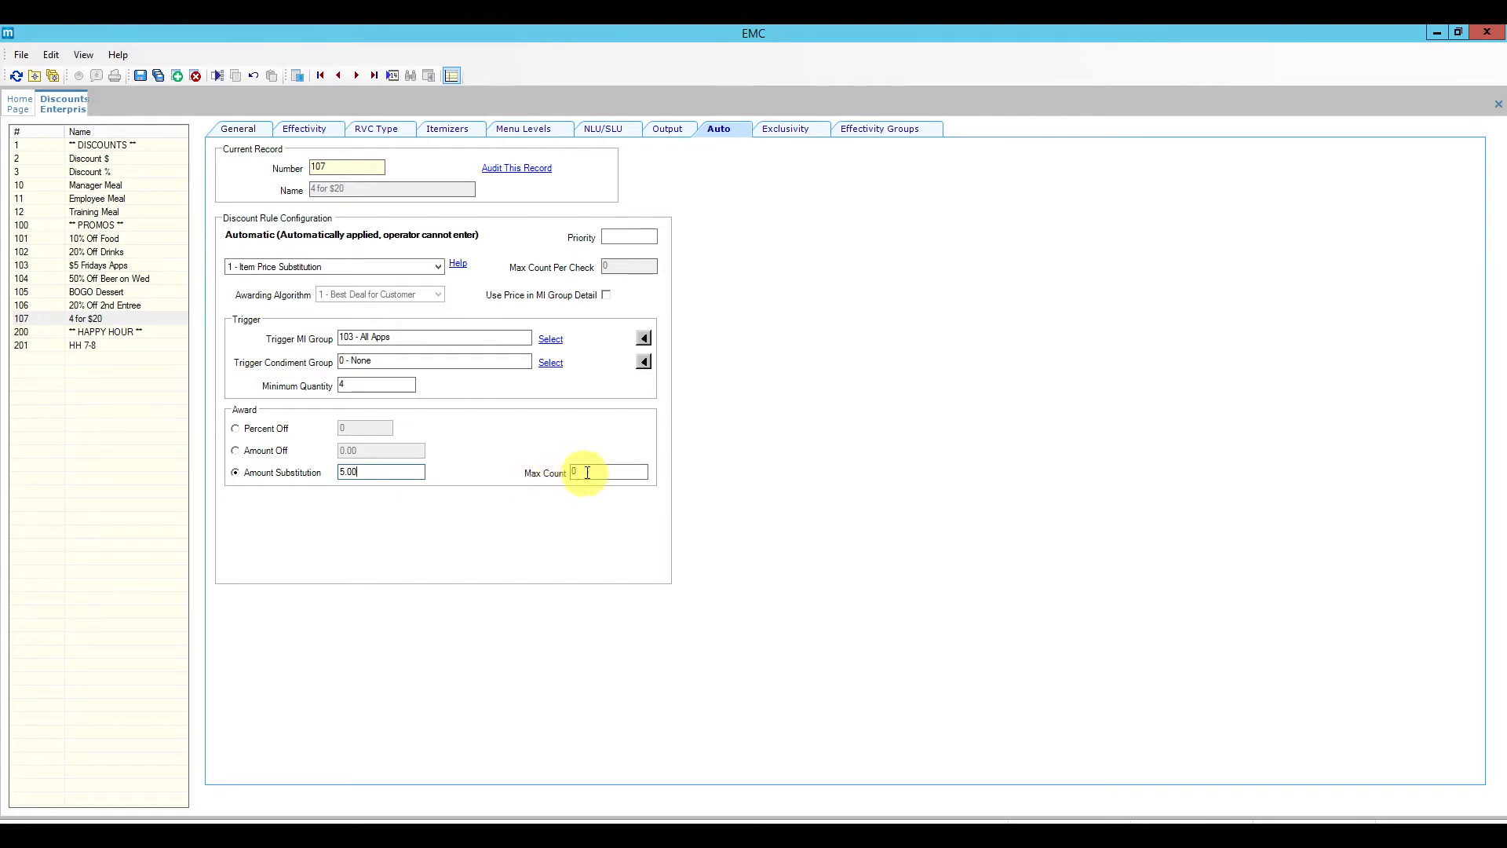
key("Tab")
left_click(154, 77)
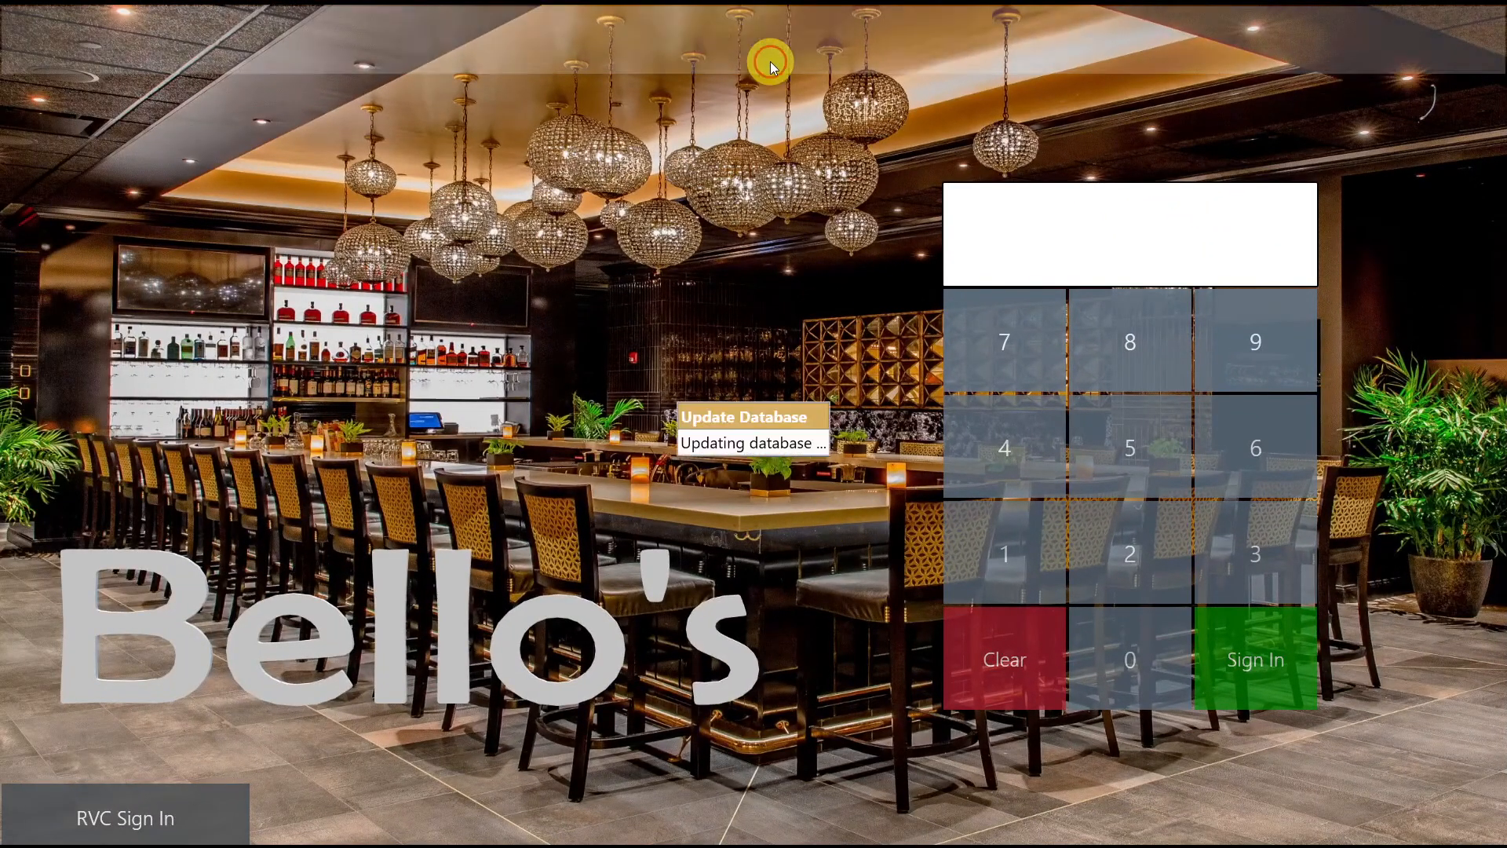
Step: Sign in to the POS and begin a fast transaction with guest count 1
left_click(1012, 564)
left_click(1231, 643)
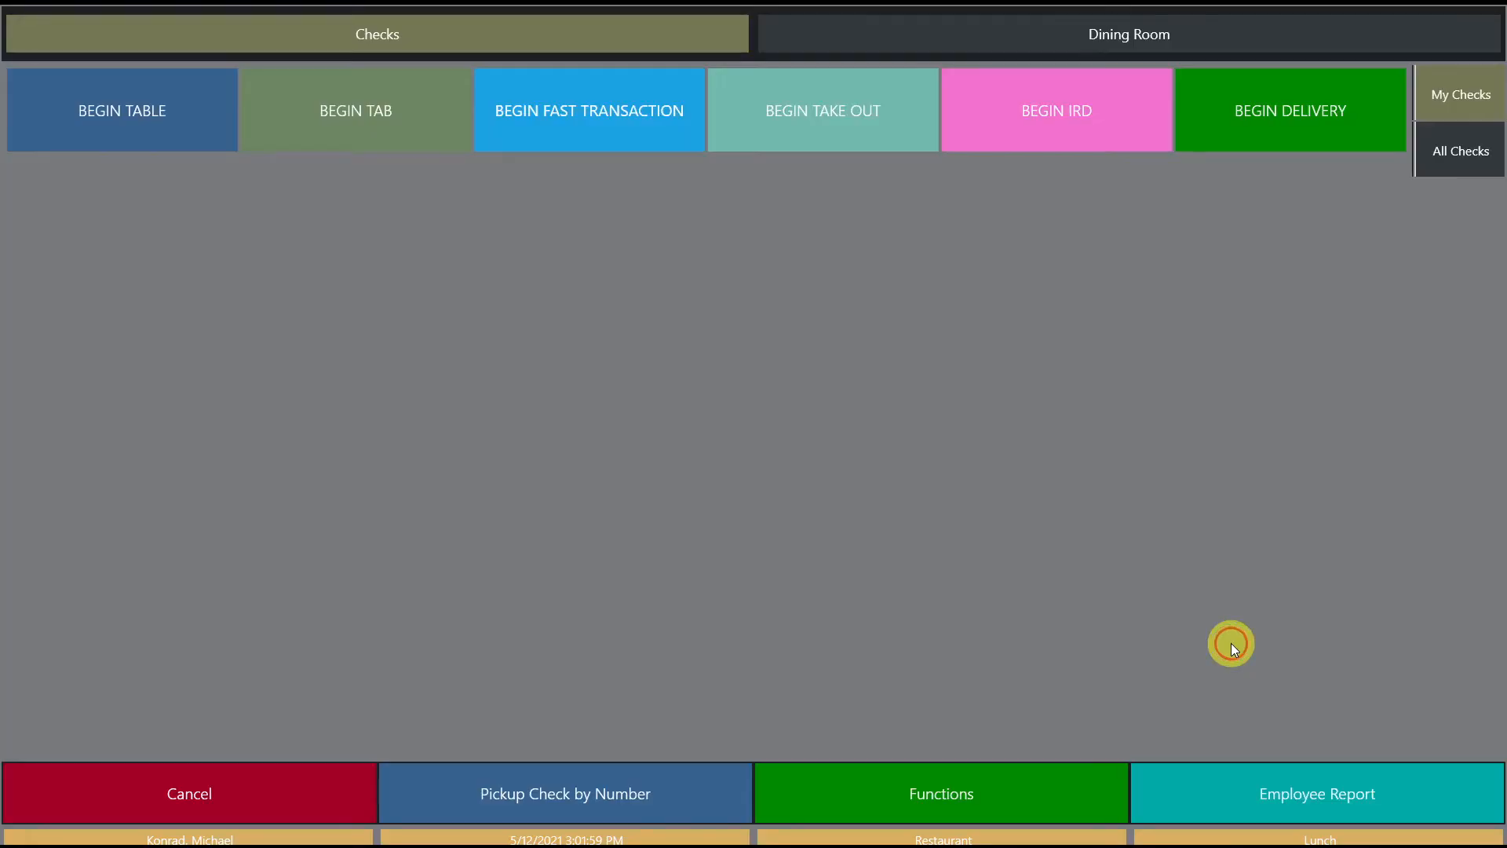
left_click(625, 138)
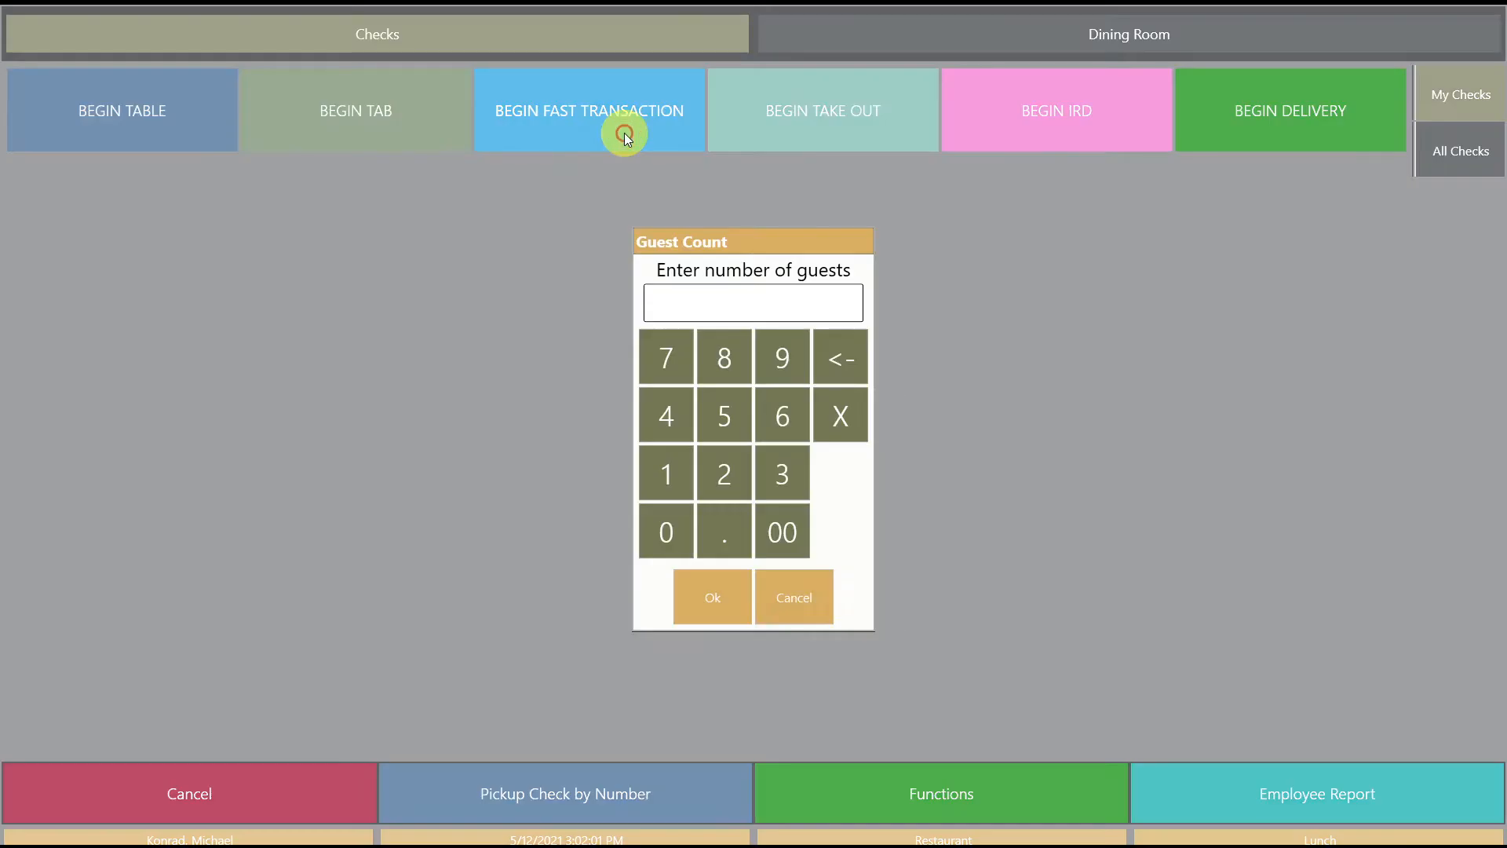
left_click(669, 477)
left_click(713, 597)
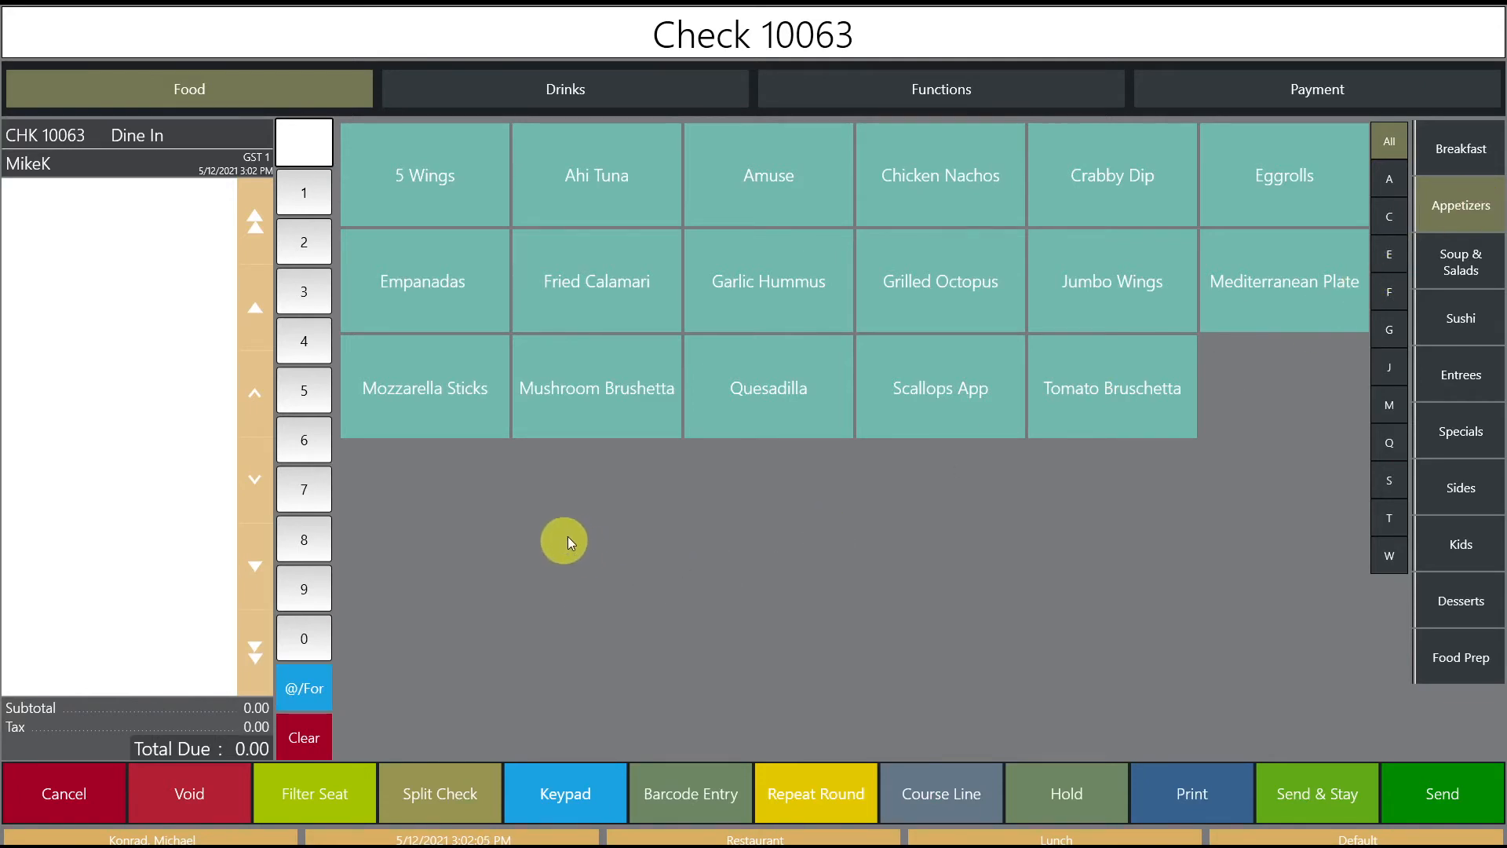
Step: Add Empanadas, Fried Calamari, Garlic Hummus and Mozzarella Sticks on seats 1–4
left_click(471, 284)
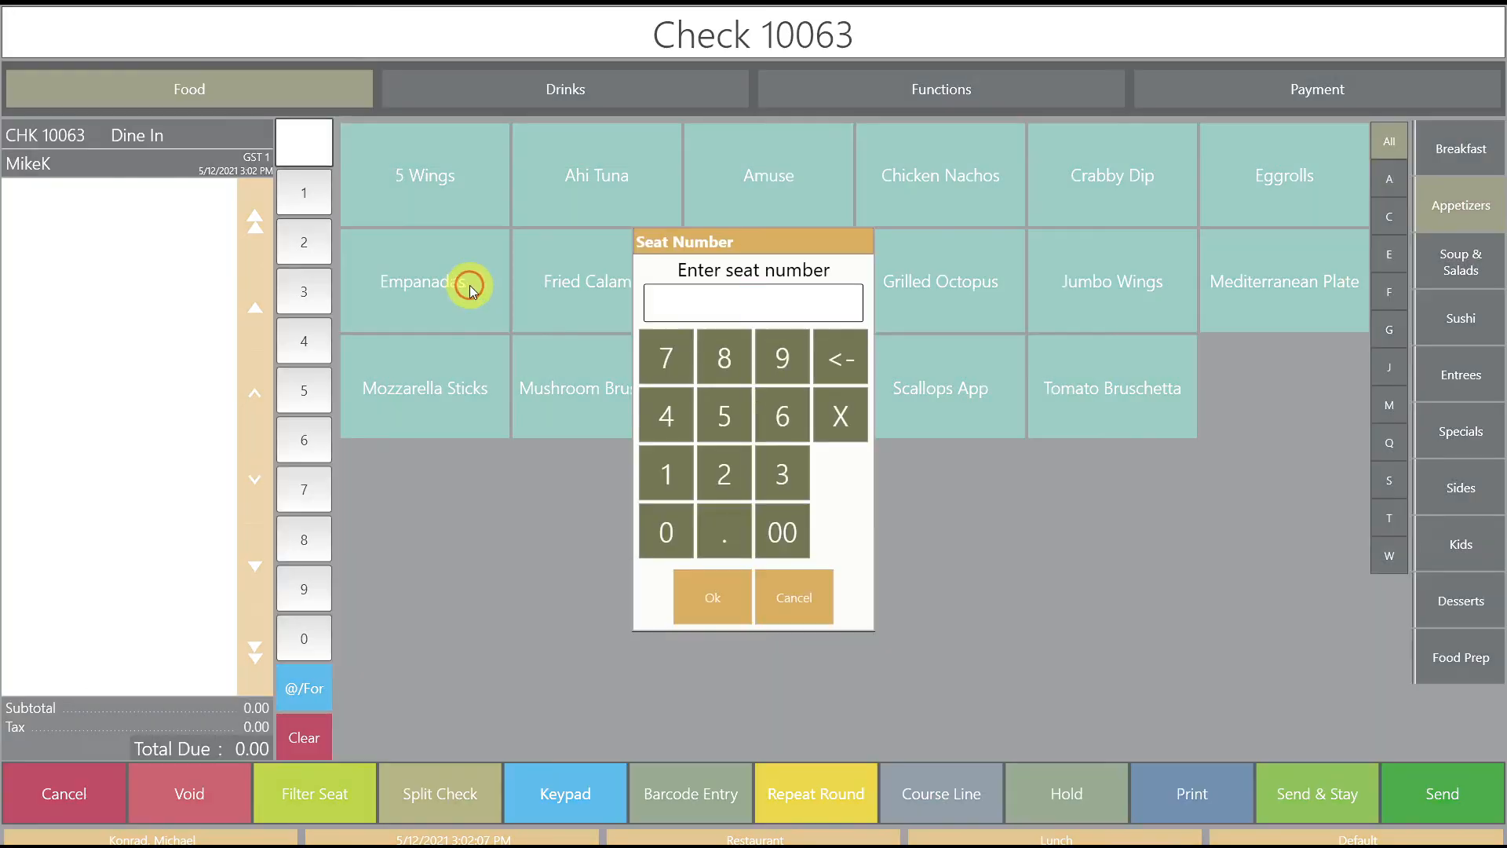
left_click(673, 487)
left_click(713, 598)
left_click(601, 326)
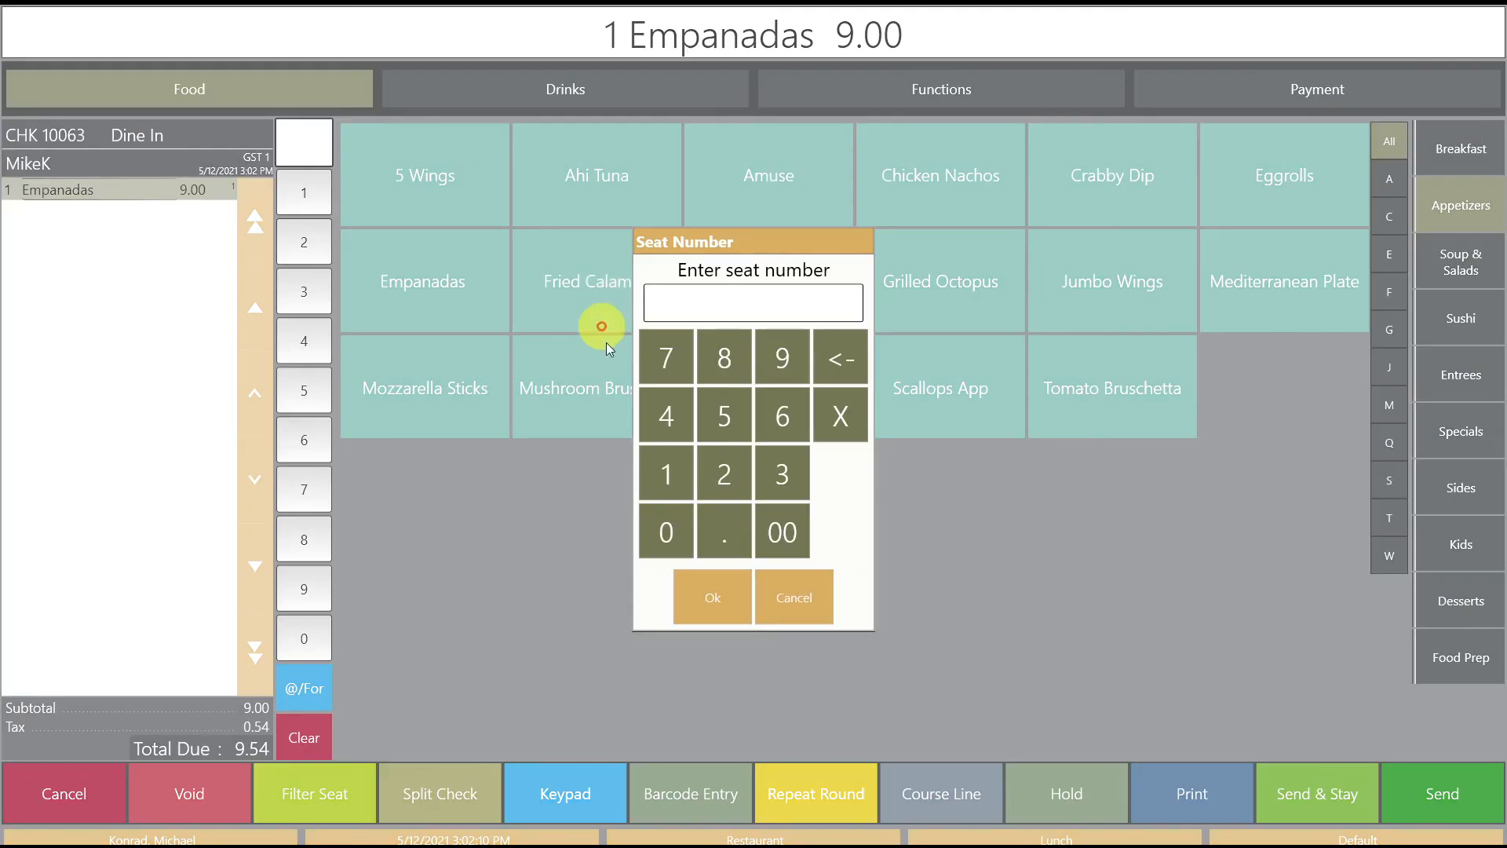
left_click(724, 473)
left_click(713, 599)
left_click(769, 302)
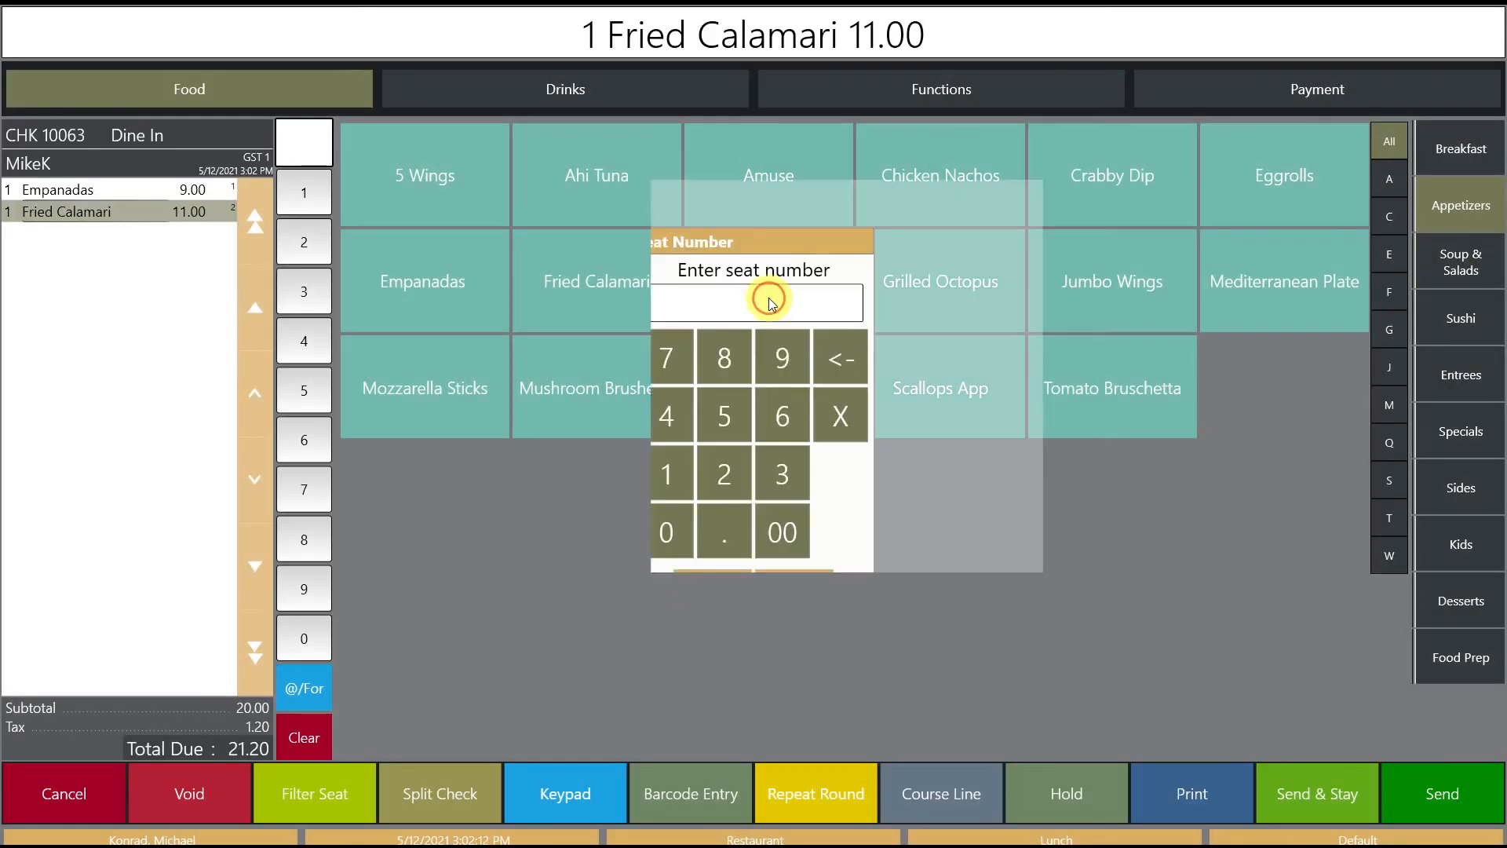
left_click(777, 477)
left_click(695, 590)
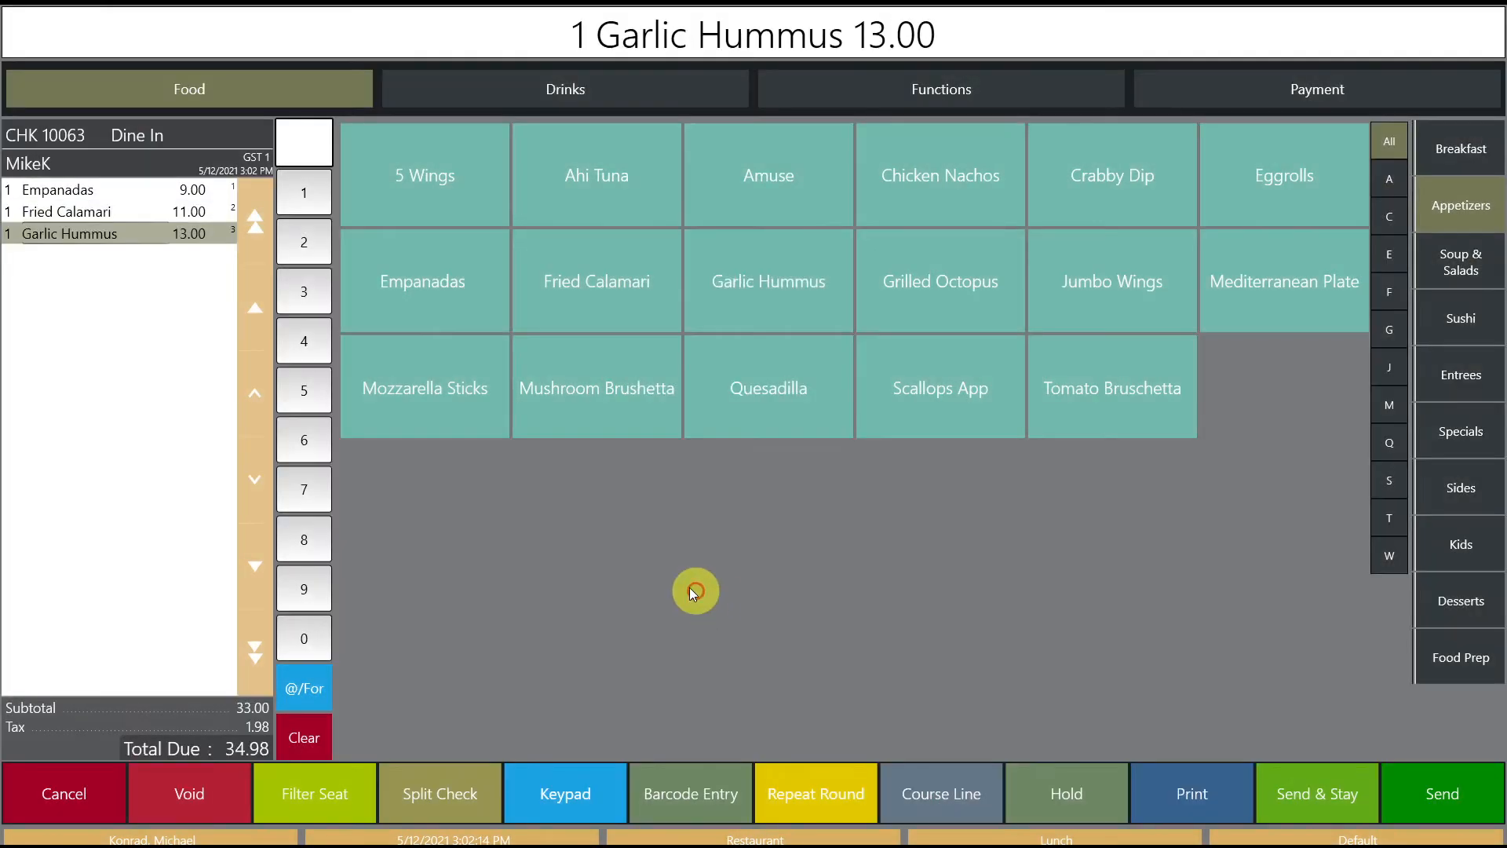
left_click(458, 394)
left_click(667, 416)
left_click(732, 597)
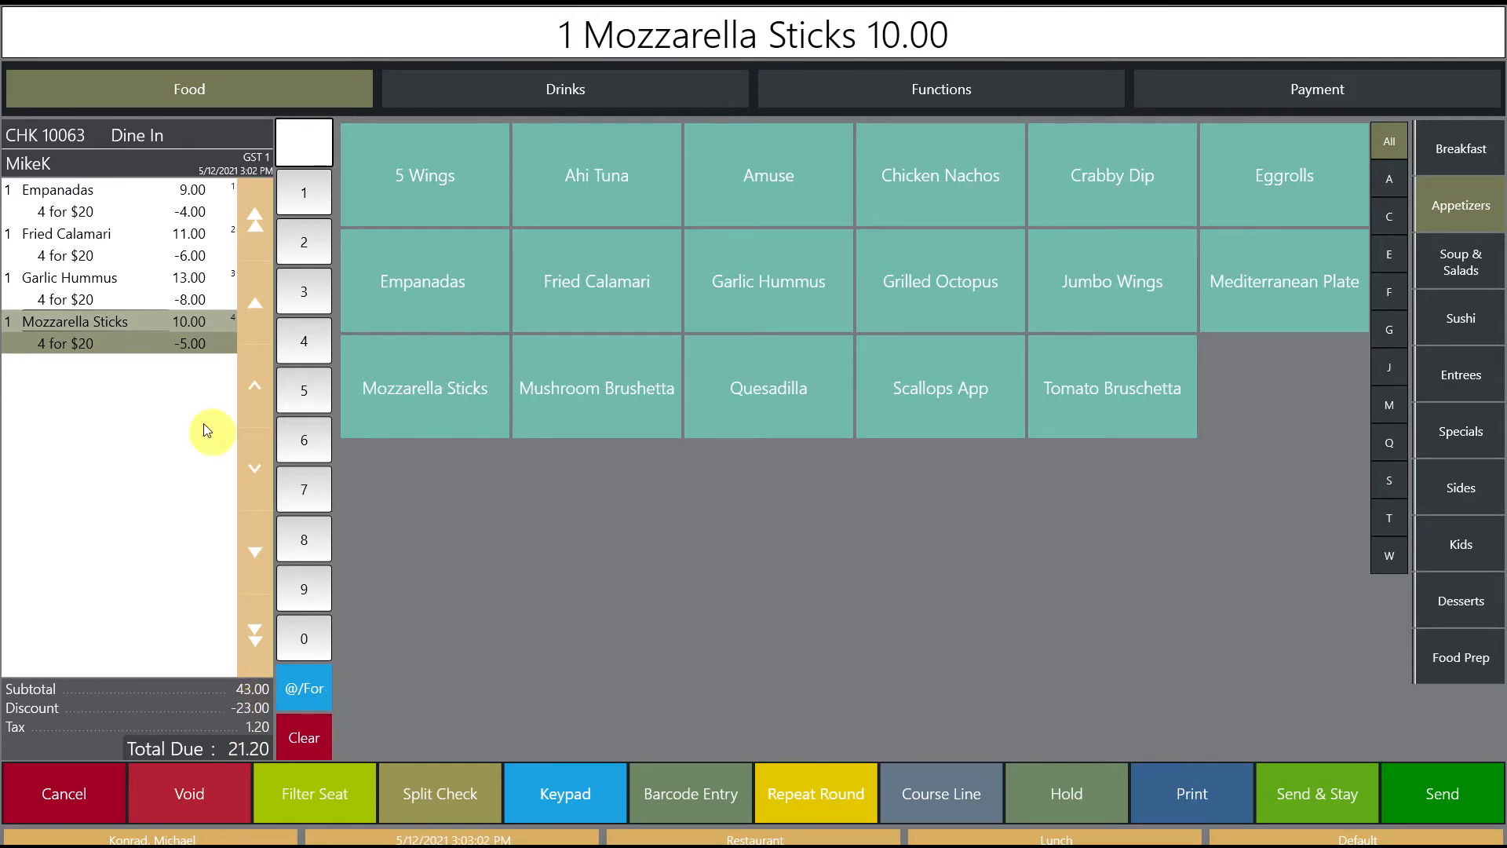
Step: Replace Mozzarella Sticks with Scallops App on seat 4, add Empanadas on seat 5, select Scallops
left_click(189, 794)
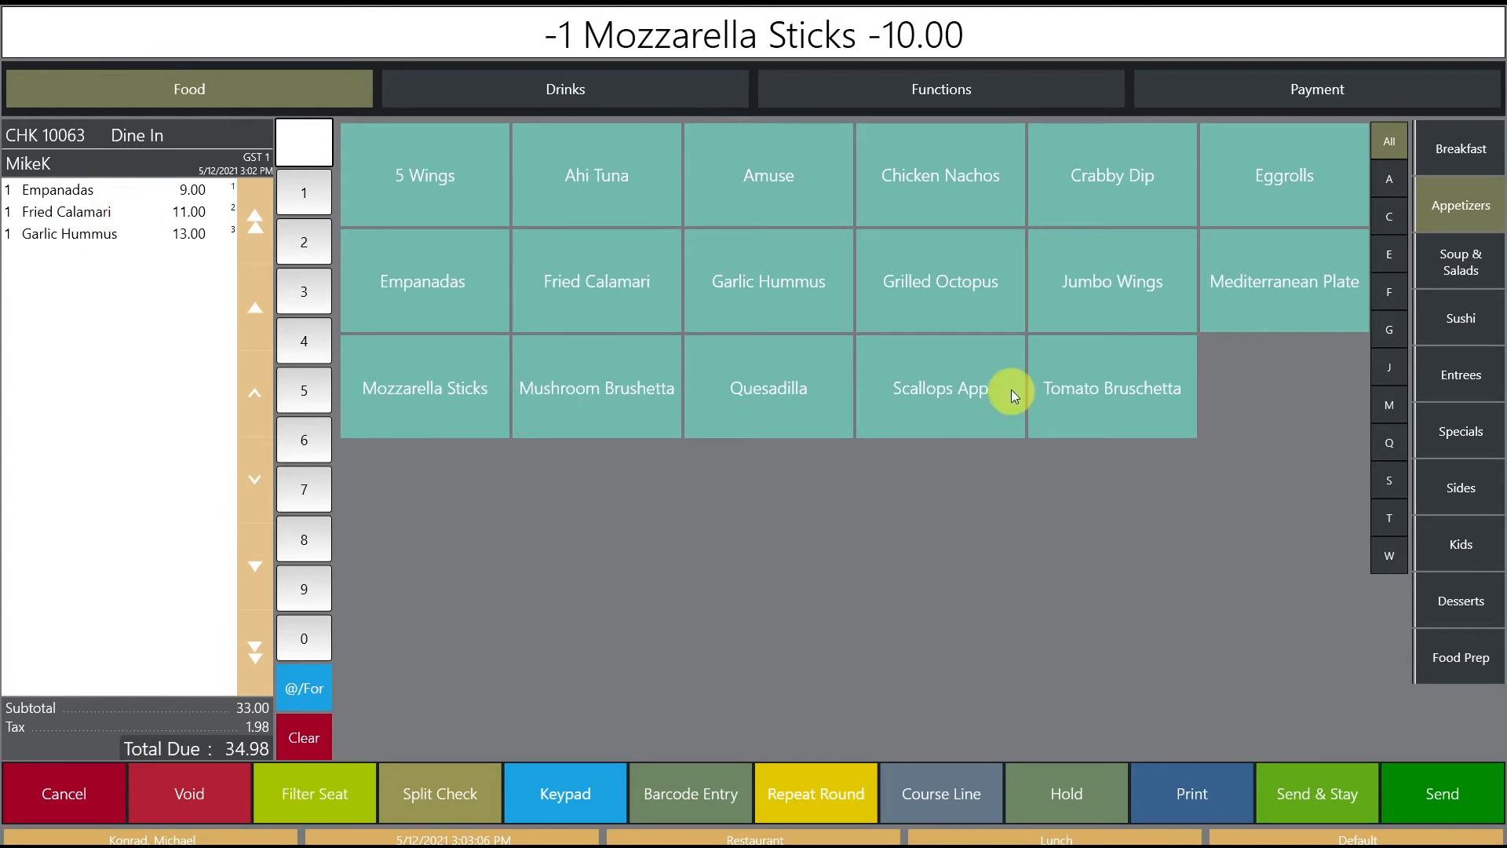
left_click(964, 385)
left_click(666, 416)
left_click(711, 598)
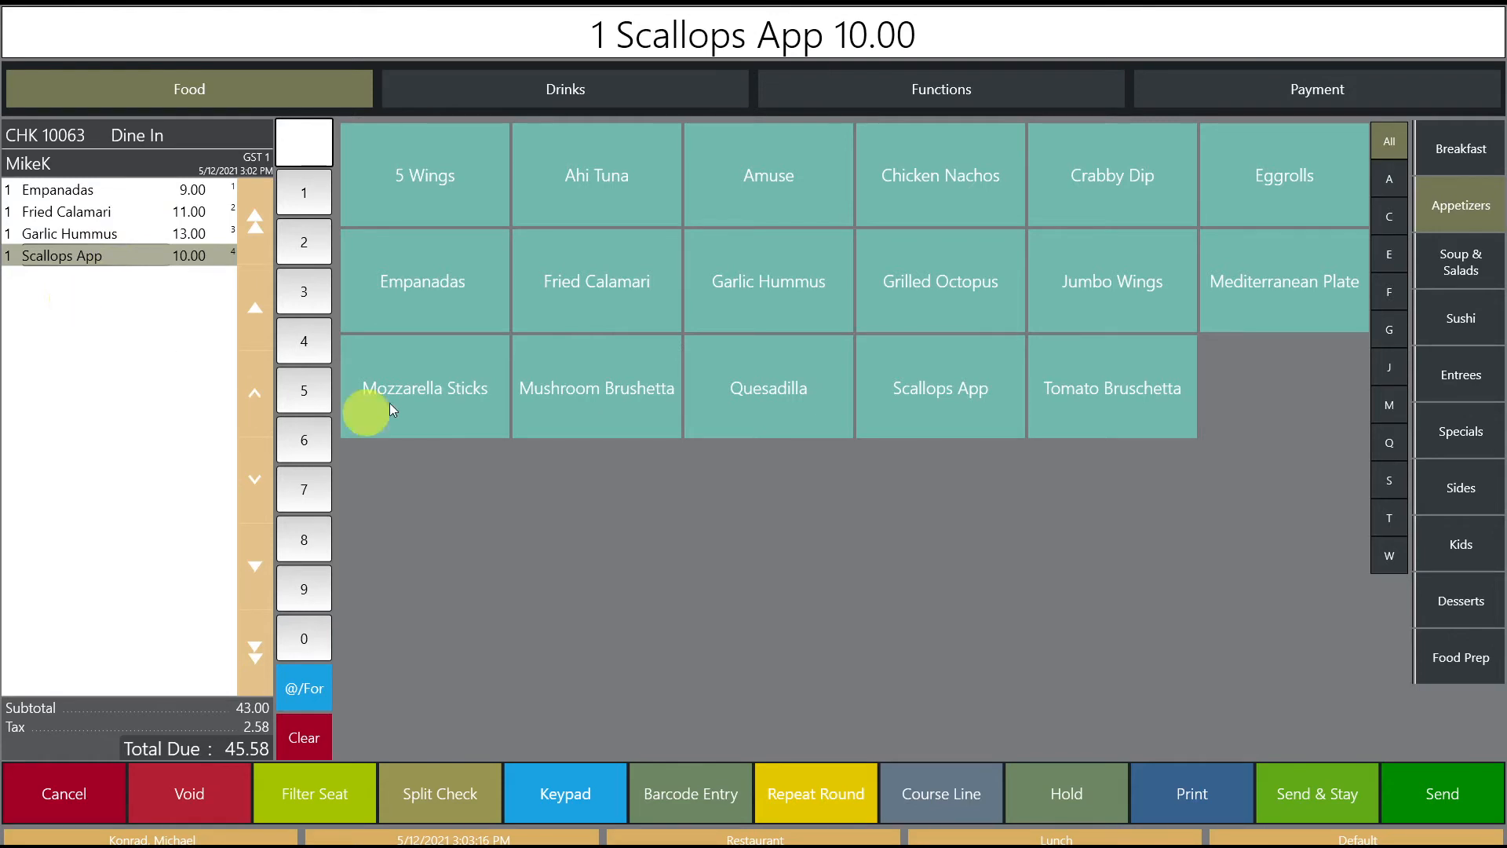
left_click(425, 303)
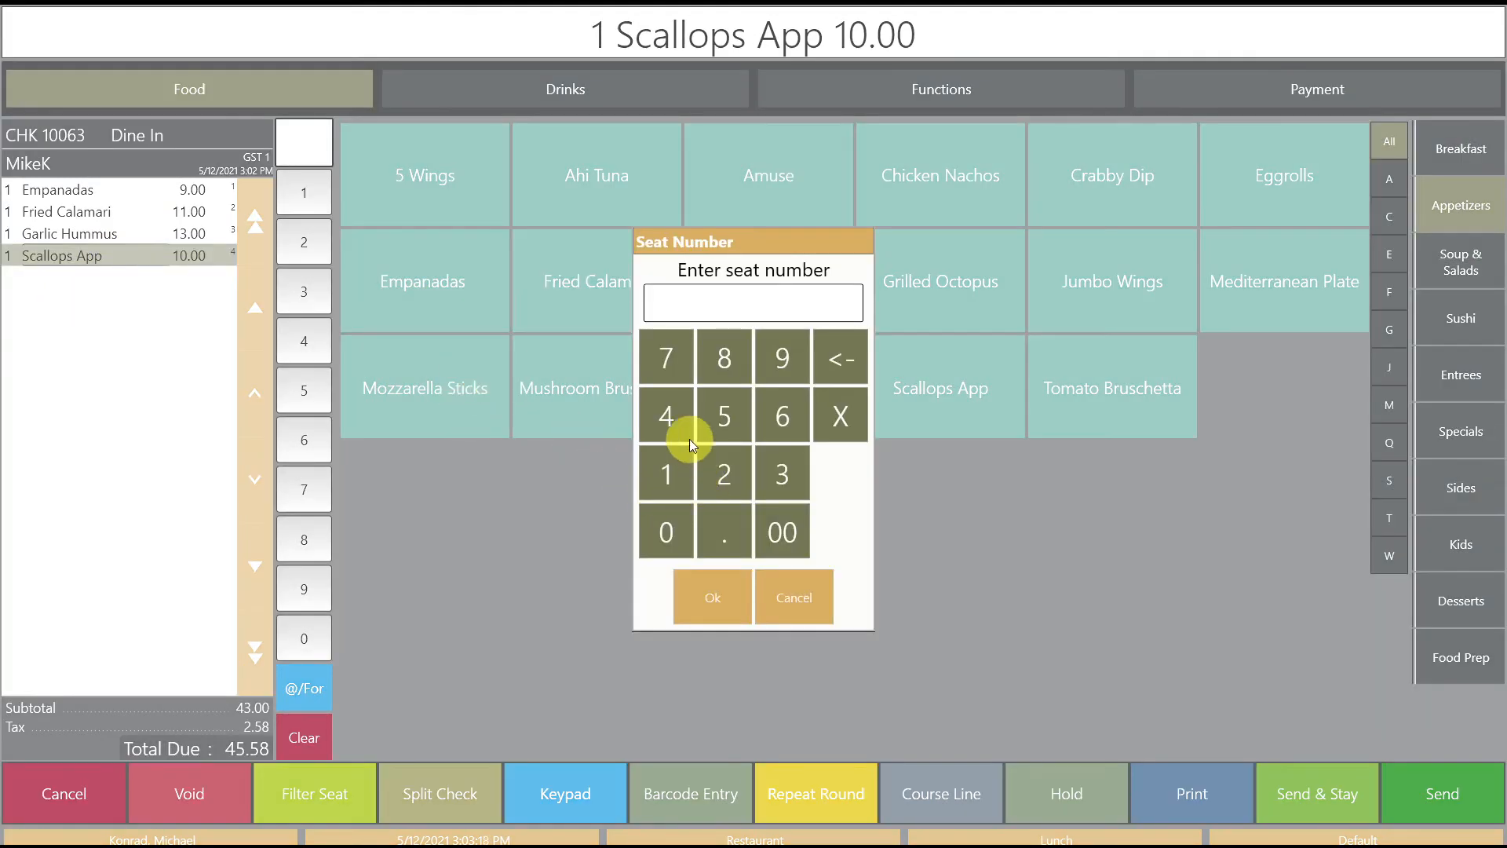
left_click(720, 588)
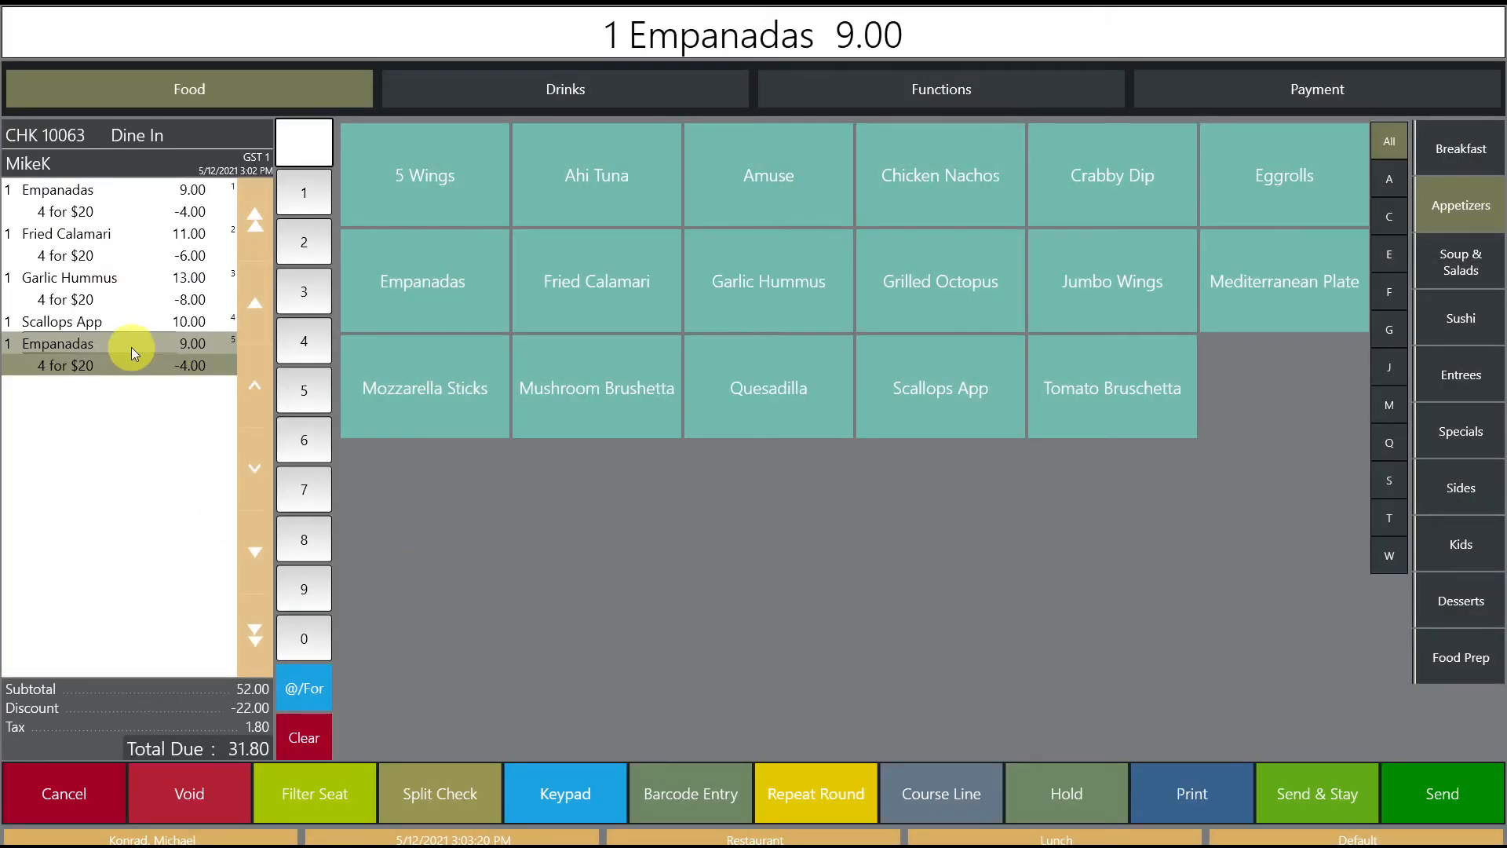
left_click(110, 322)
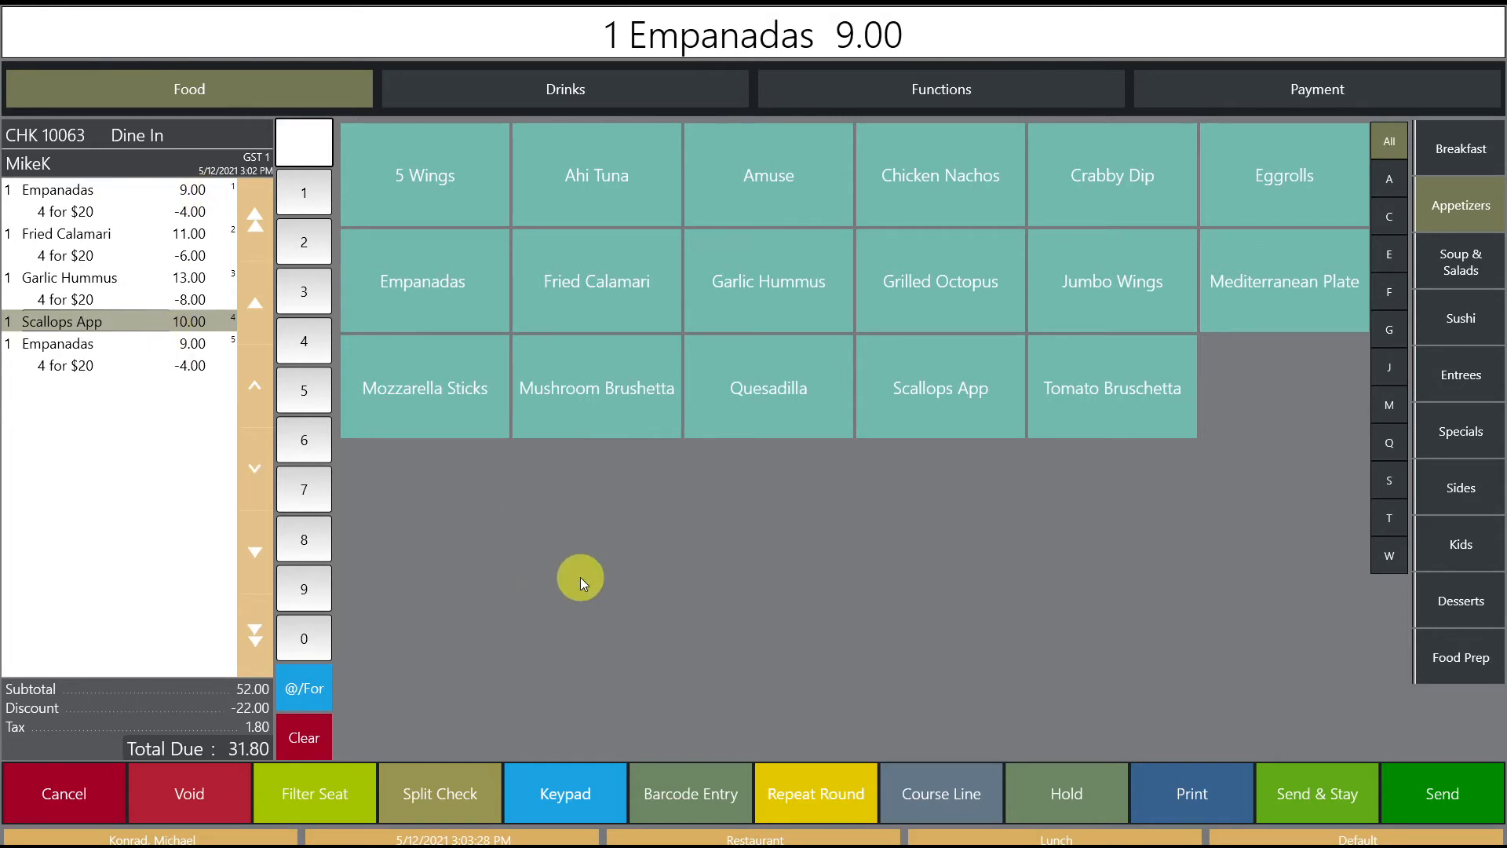
Step: Launch PMC from the Manager functions on the Functions page
left_click(934, 89)
left_click(1461, 205)
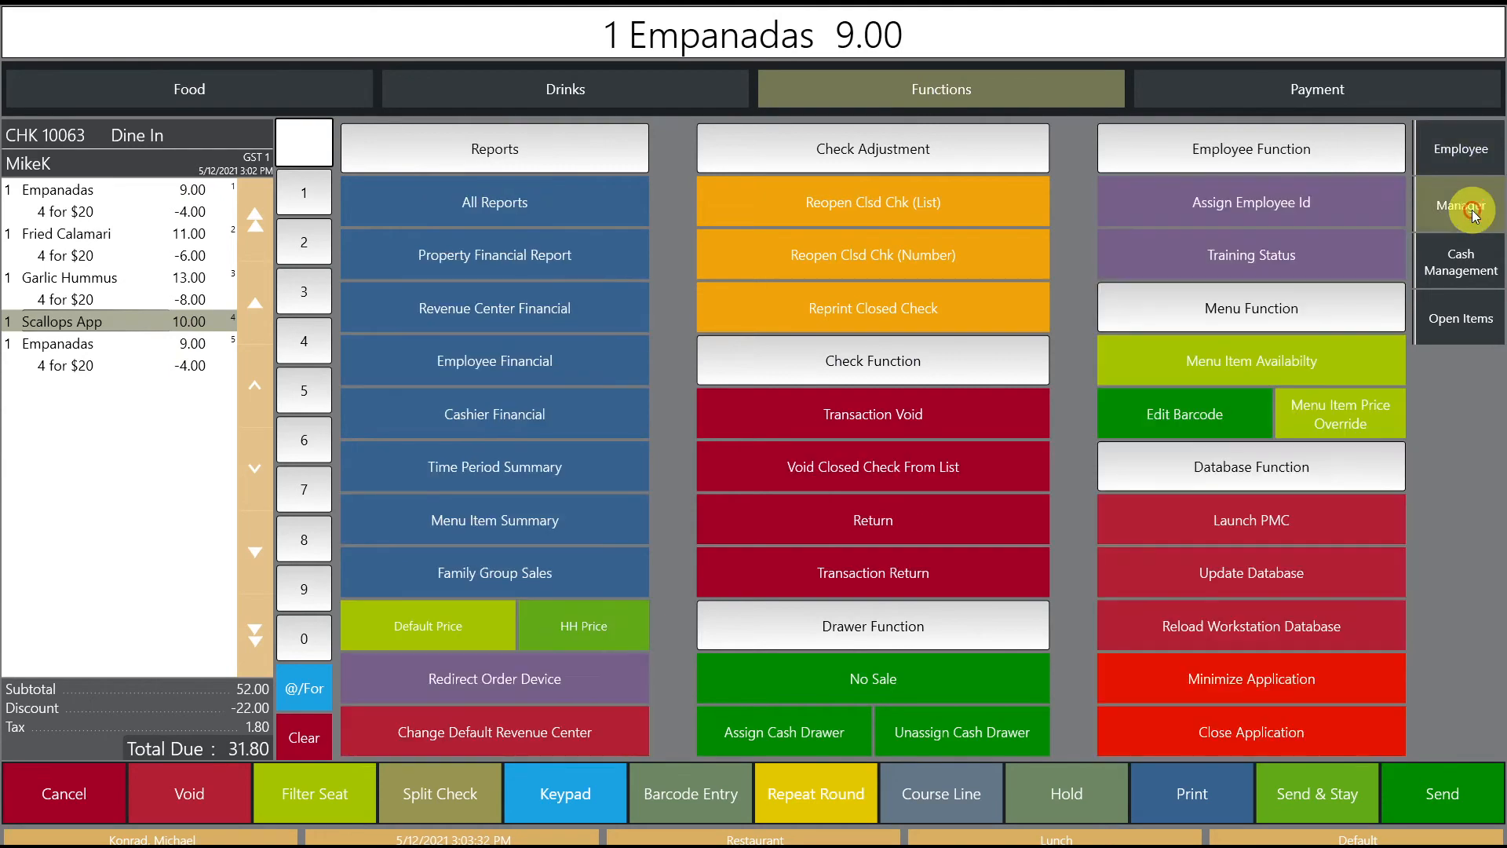
left_click(1236, 521)
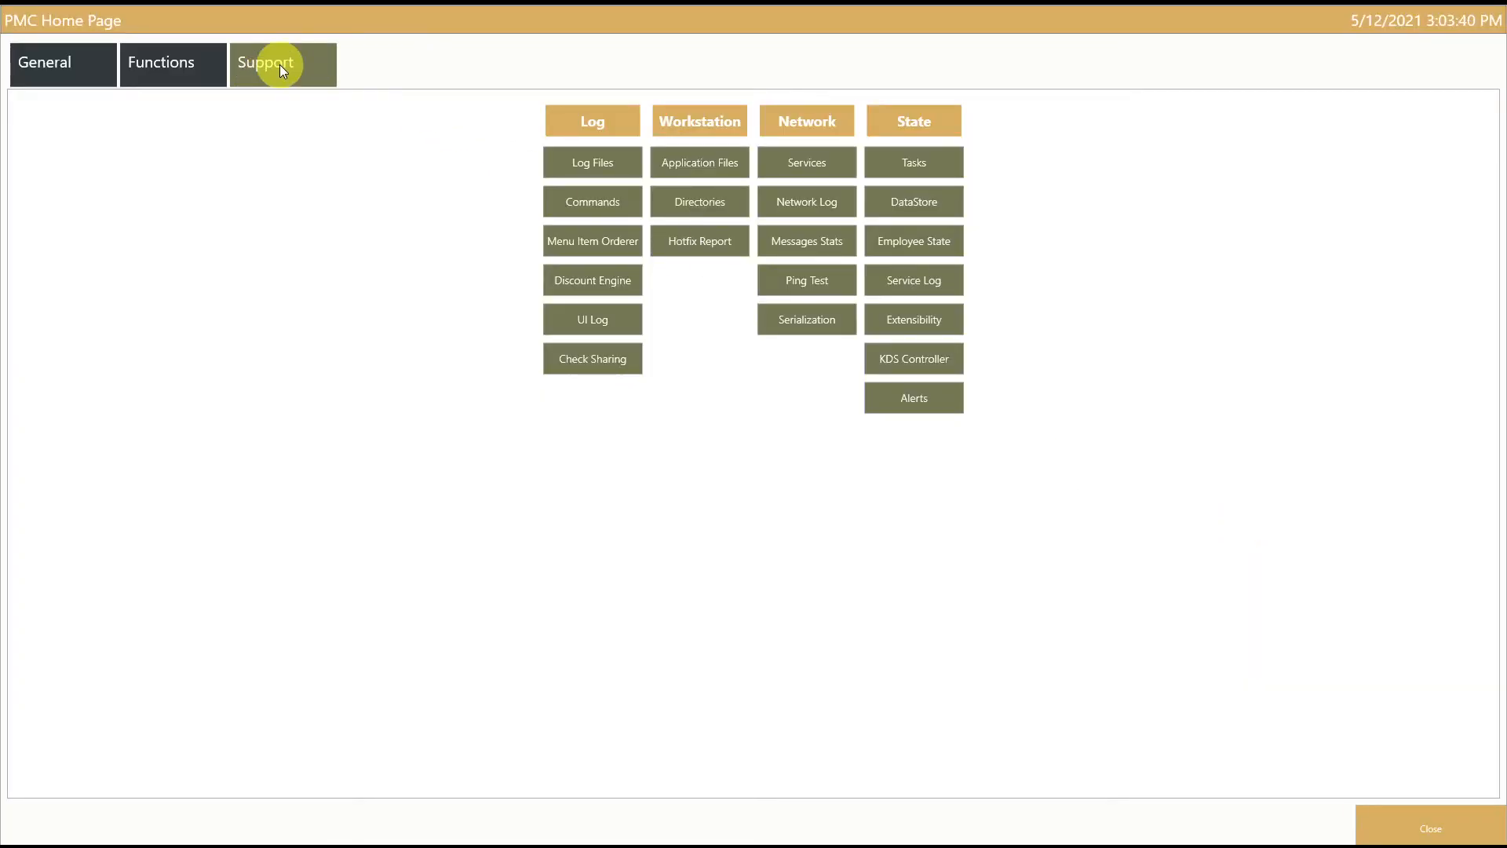
Step: Check the Discount Engine log for 4 for $20 at priority 0, then close it
left_click(606, 283)
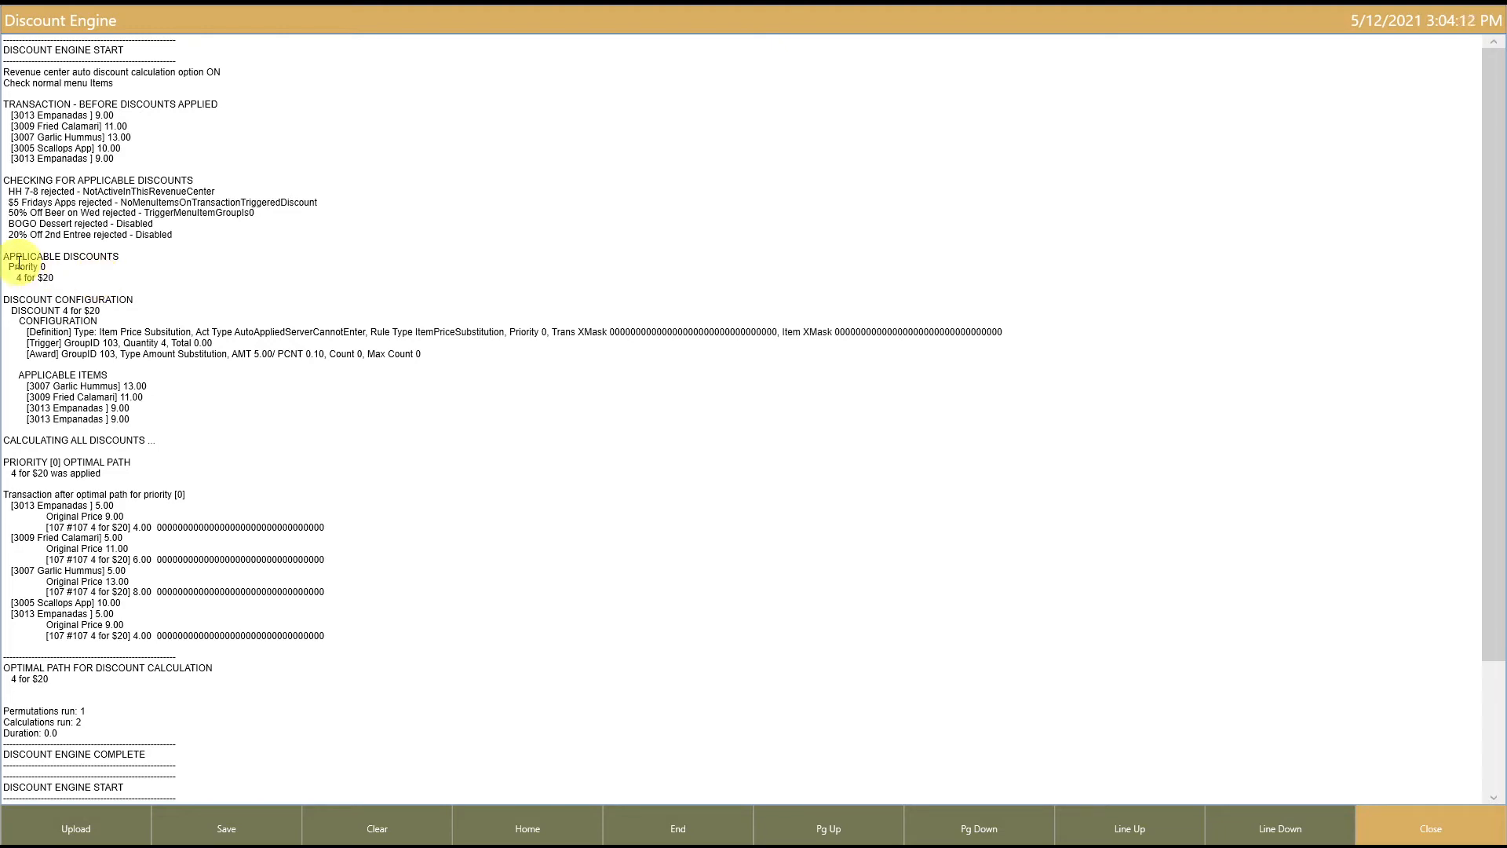
left_click_drag(14, 267, 176, 273)
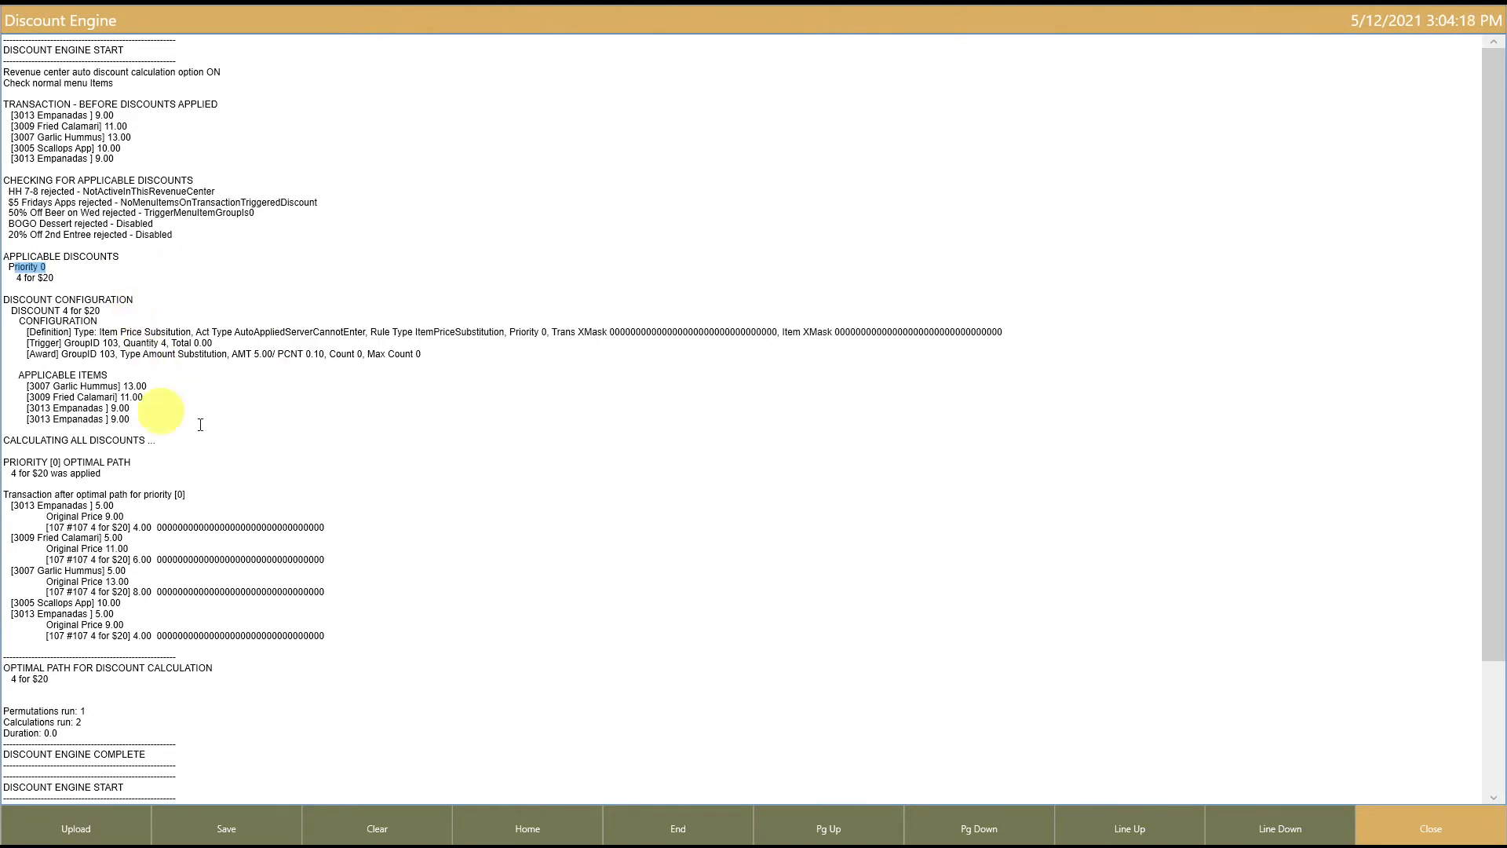
left_click(1413, 834)
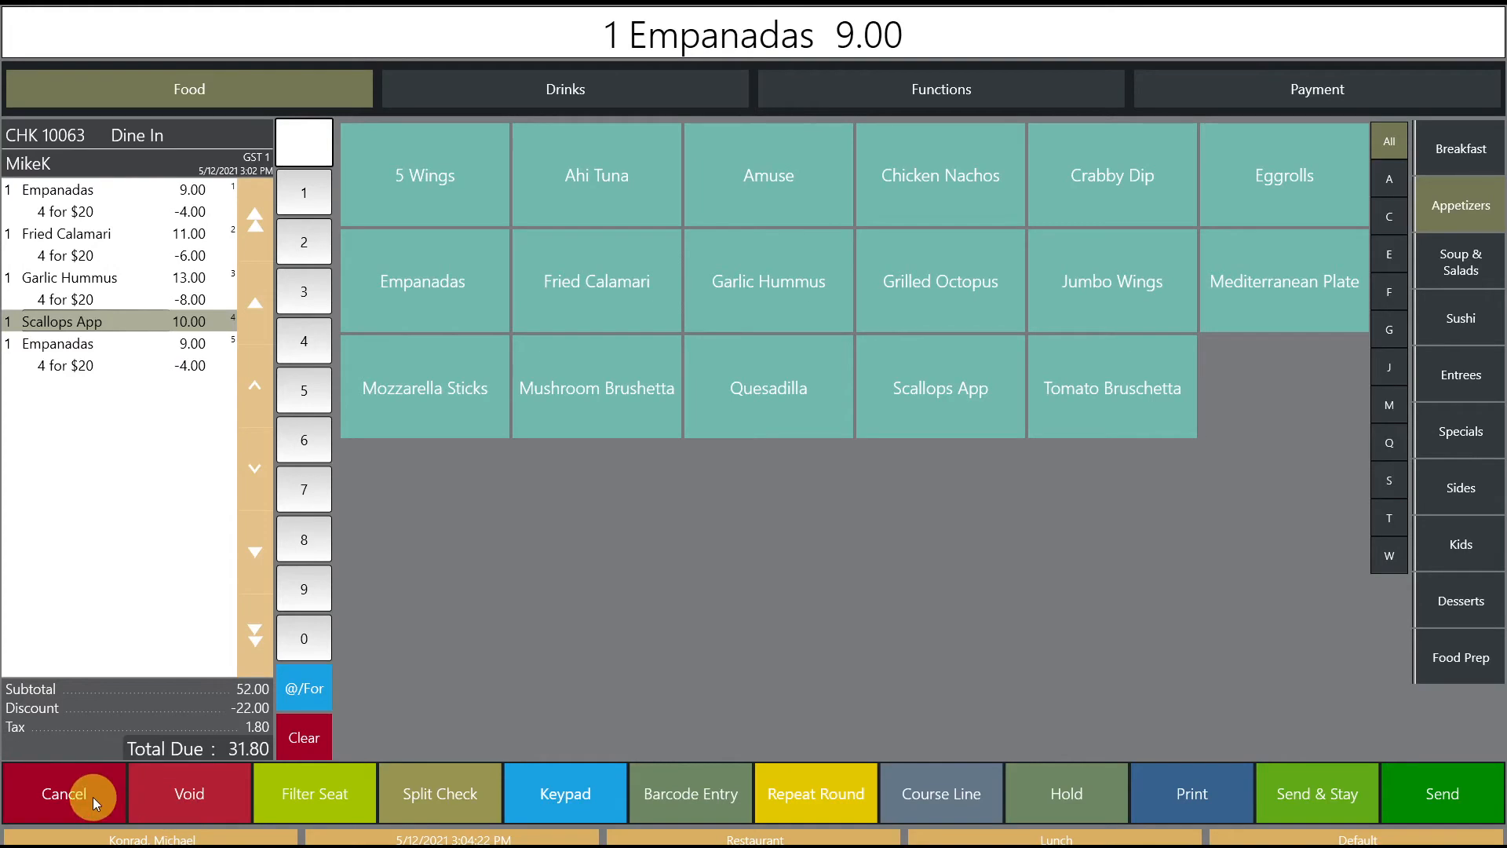
Step: Cancel the test check, void all its items, and exit the Checks screen
left_click(93, 797)
left_click(696, 454)
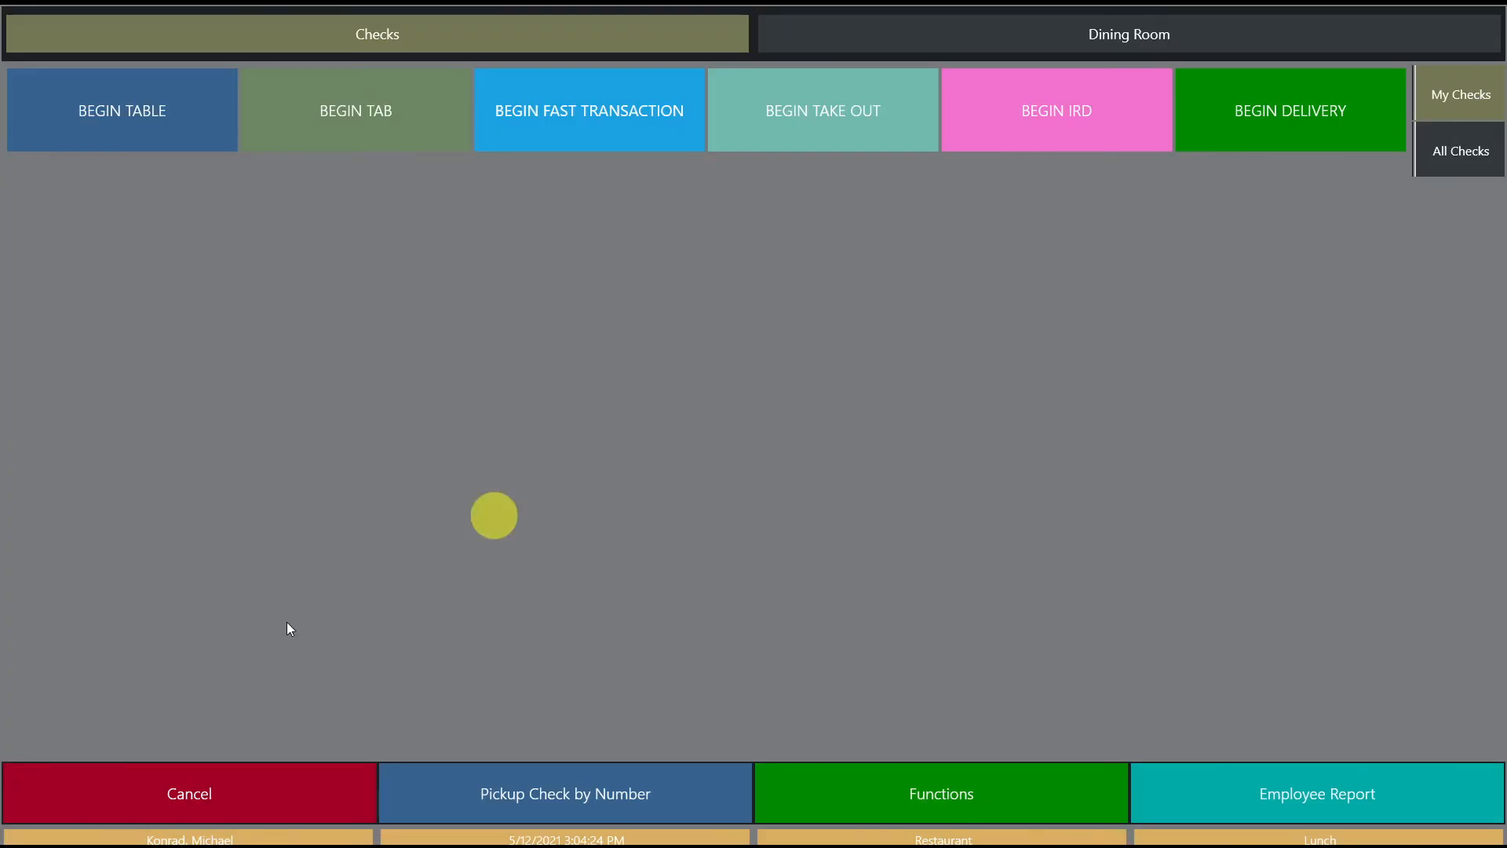
left_click(236, 801)
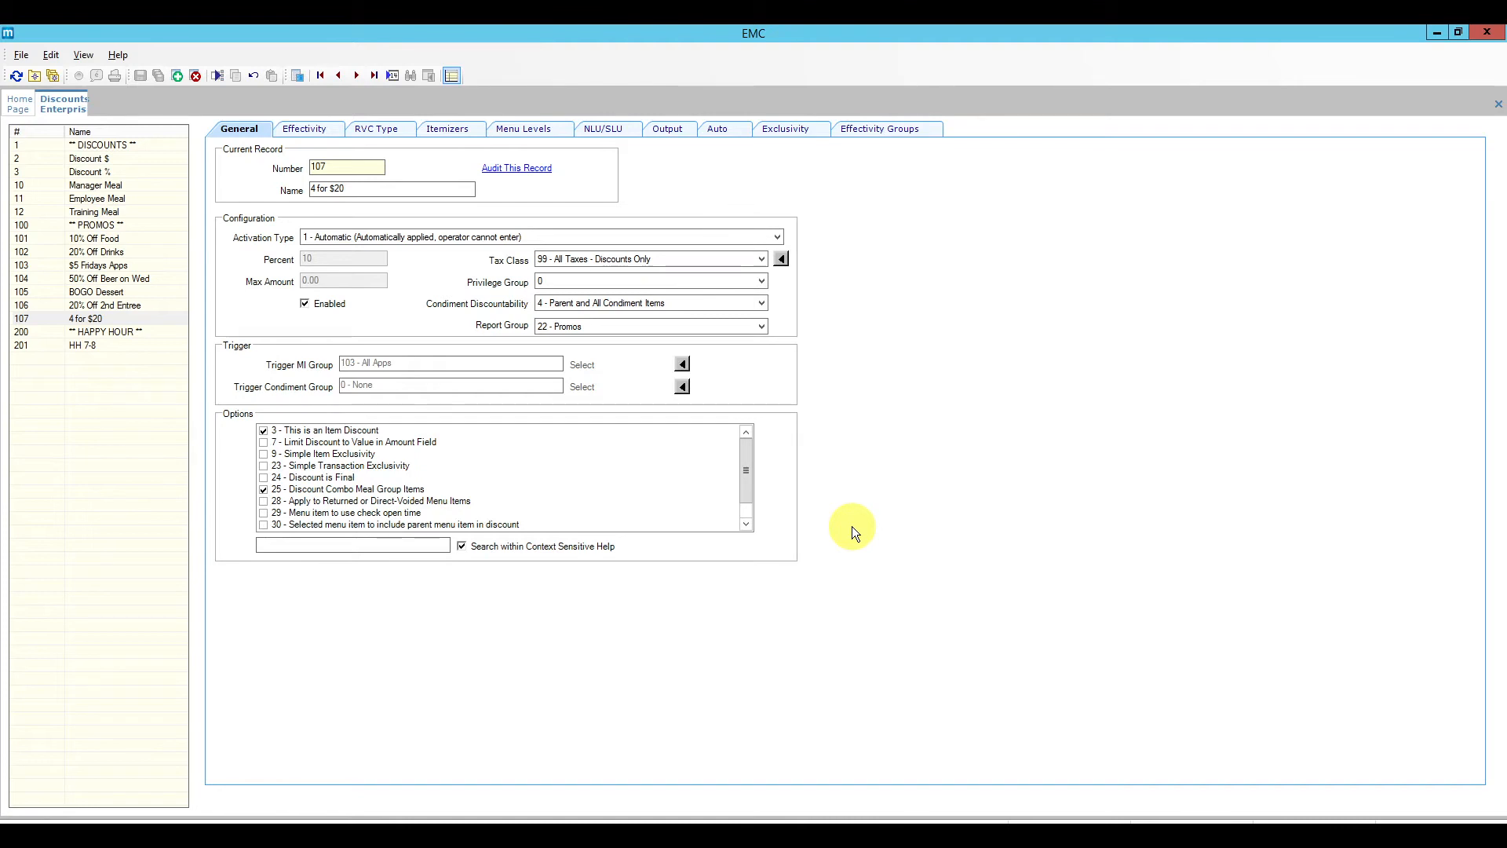
Step: Insert 'Salad and Wine Special' after the current entry using the 4 for $20 template
left_click(177, 77)
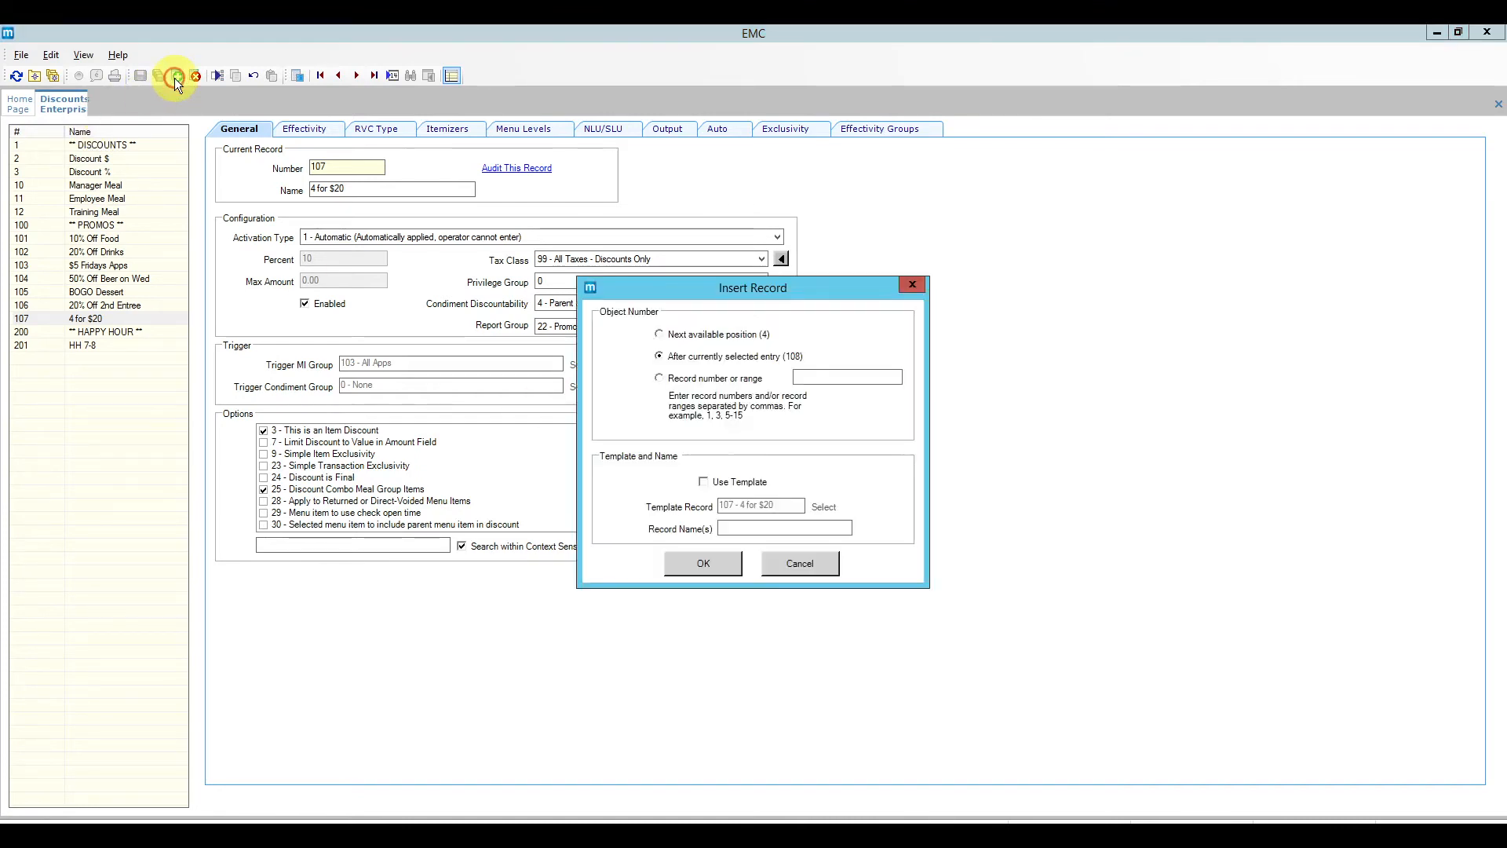
left_click(695, 360)
left_click(736, 482)
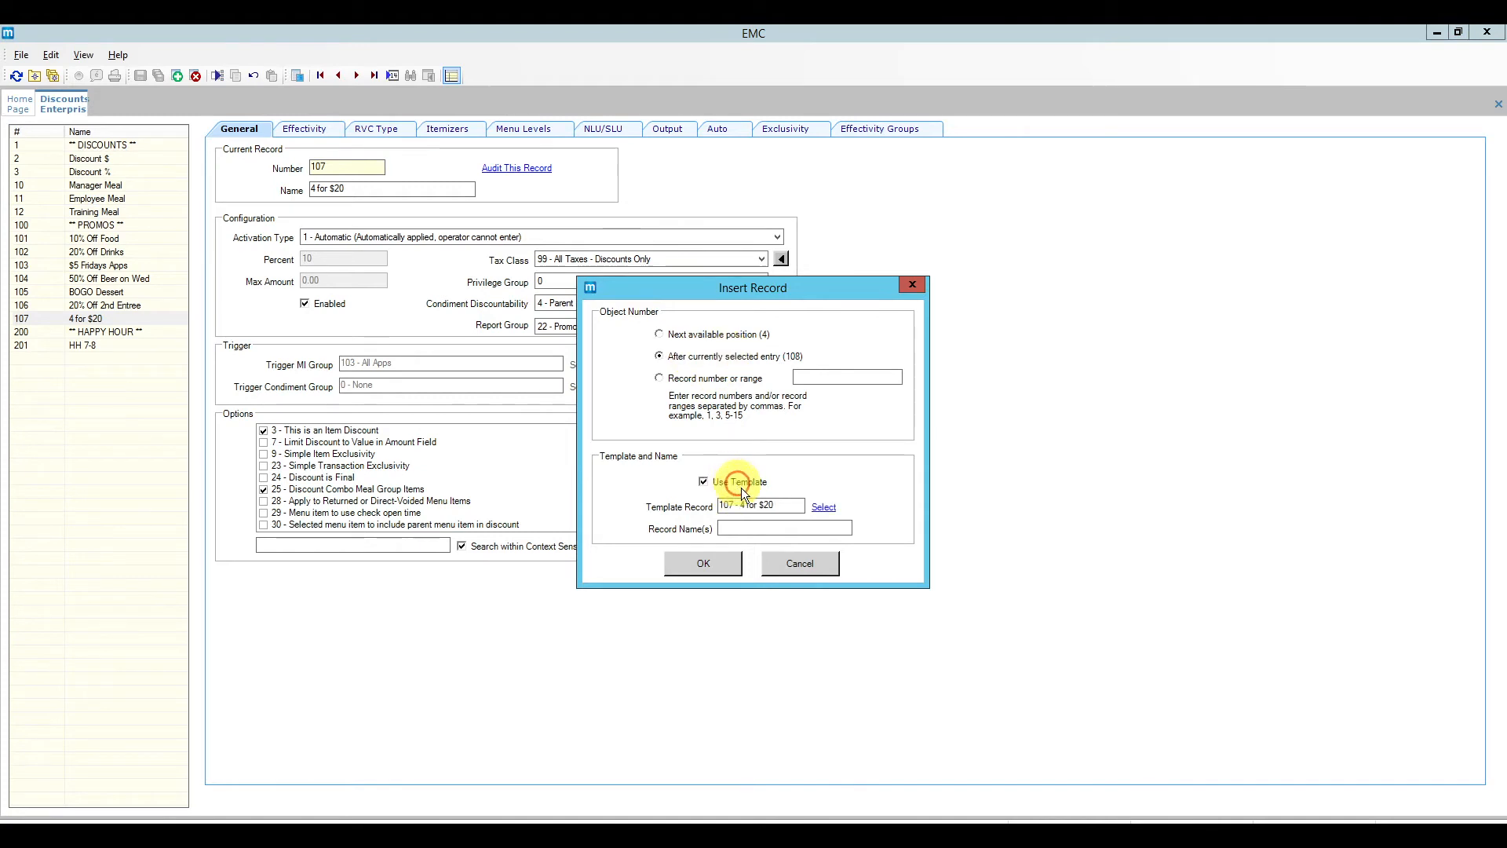
left_click(738, 528)
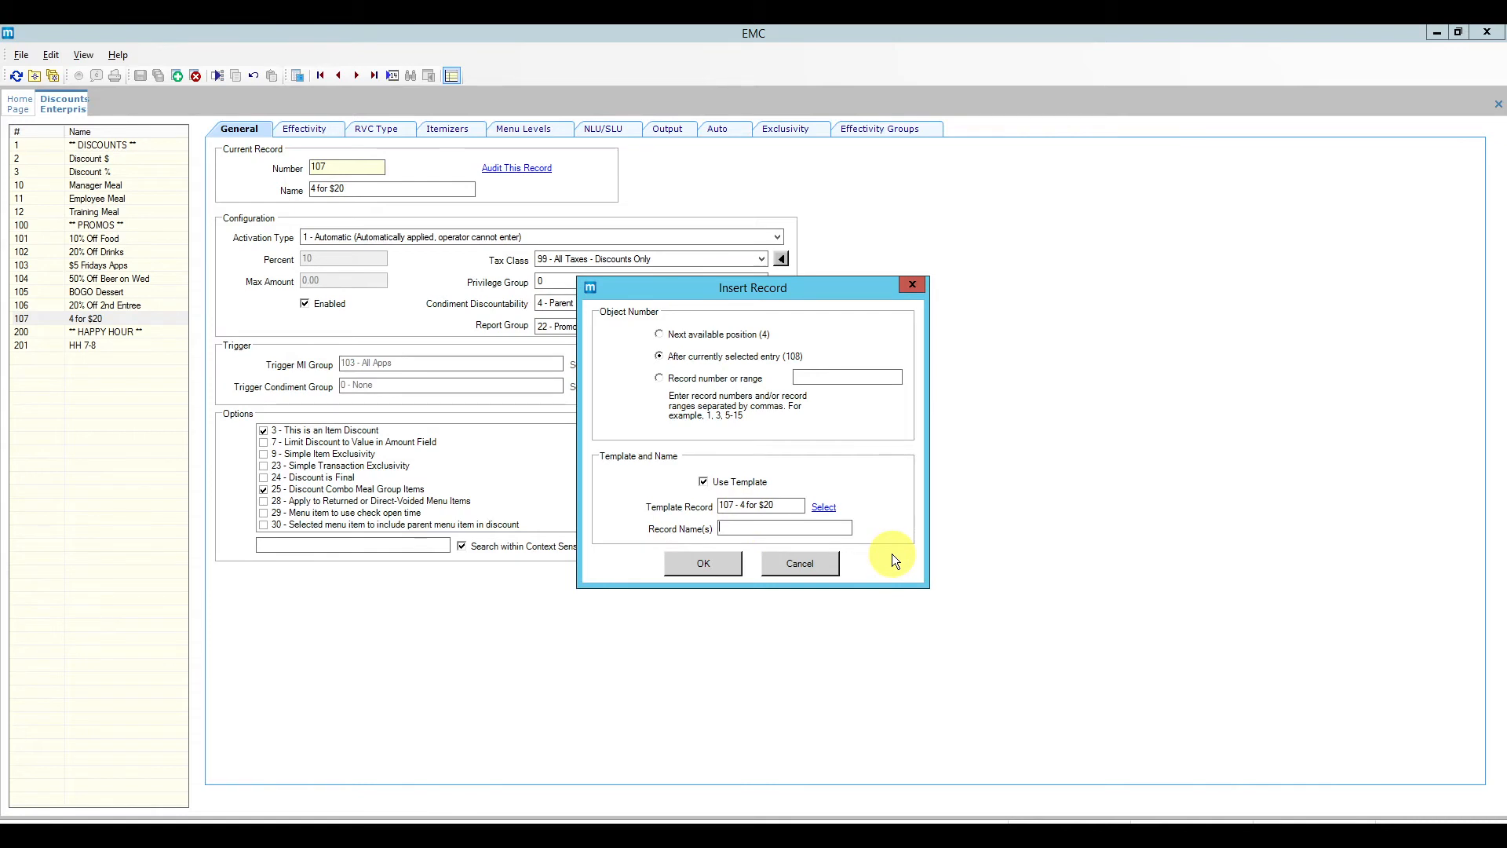
type("Sla")
type("alad and Wine ")
type("Spe")
type("cial")
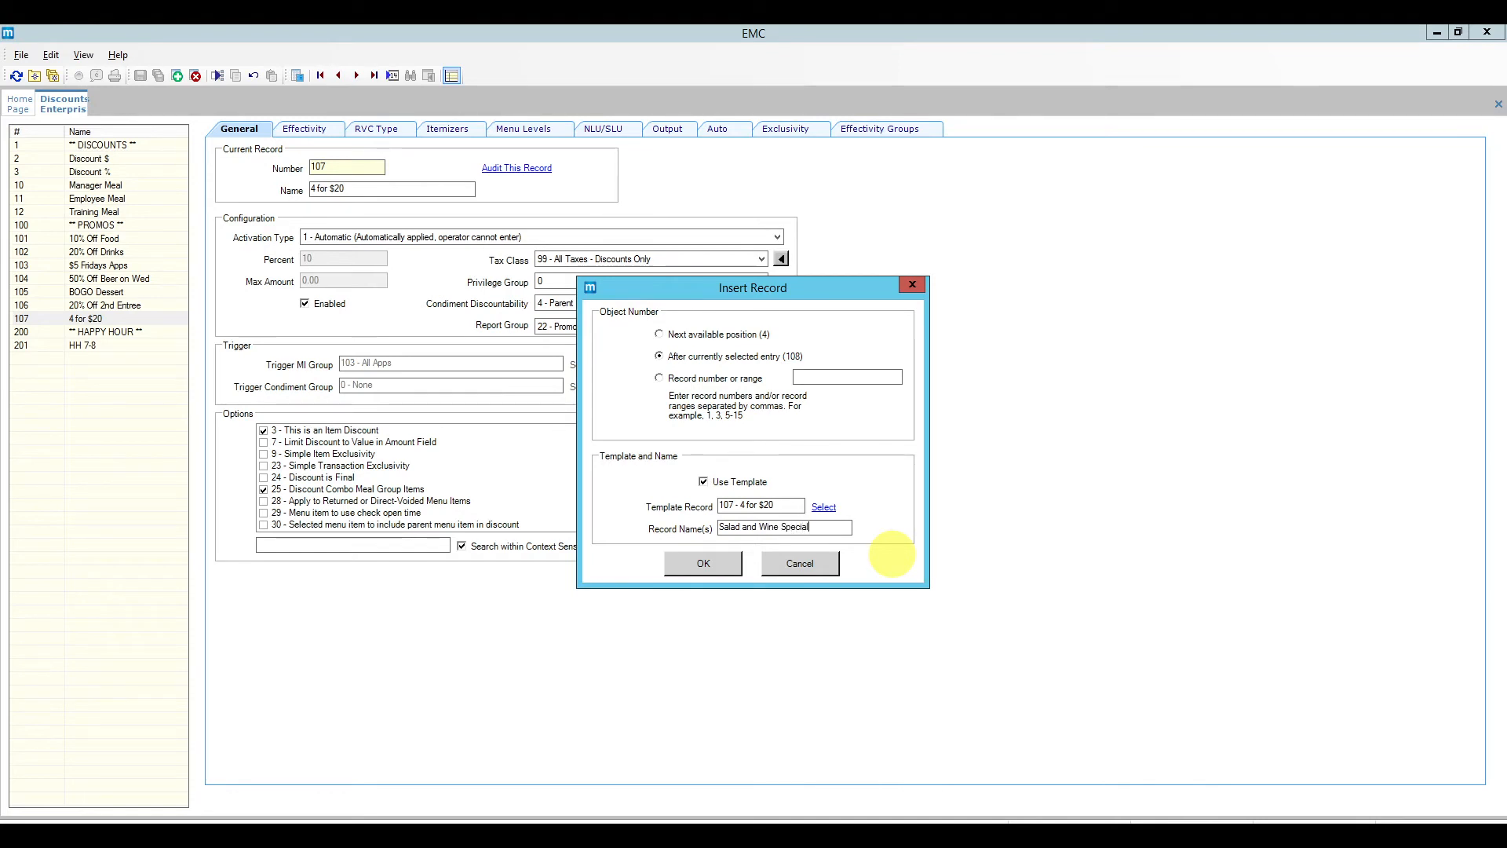
left_click(719, 564)
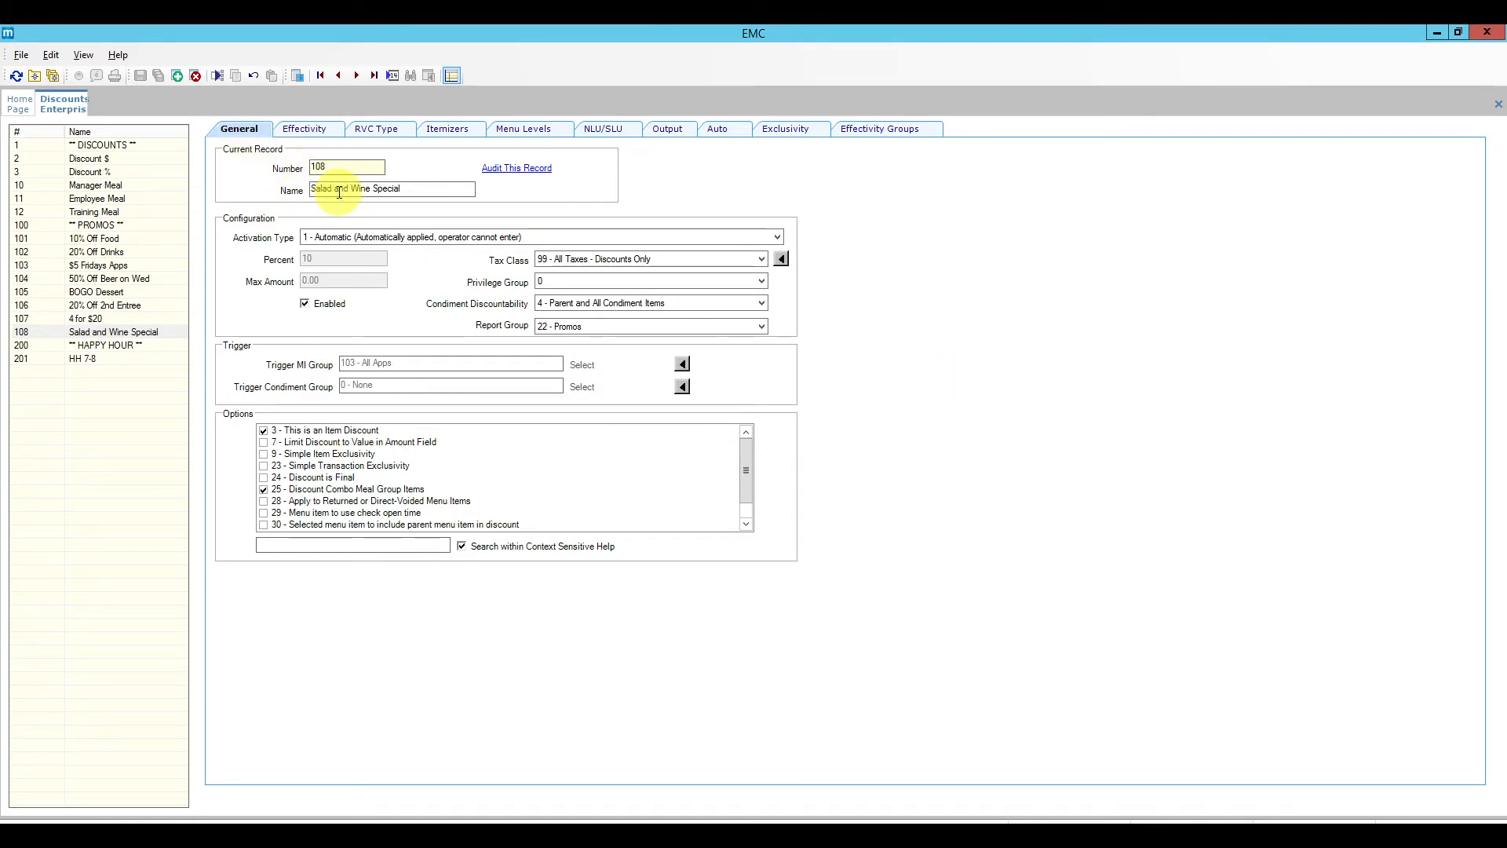
Step: Set Activation Type to 2 - Coupon, review the Options list, and view the Effectivity settings
left_click(413, 234)
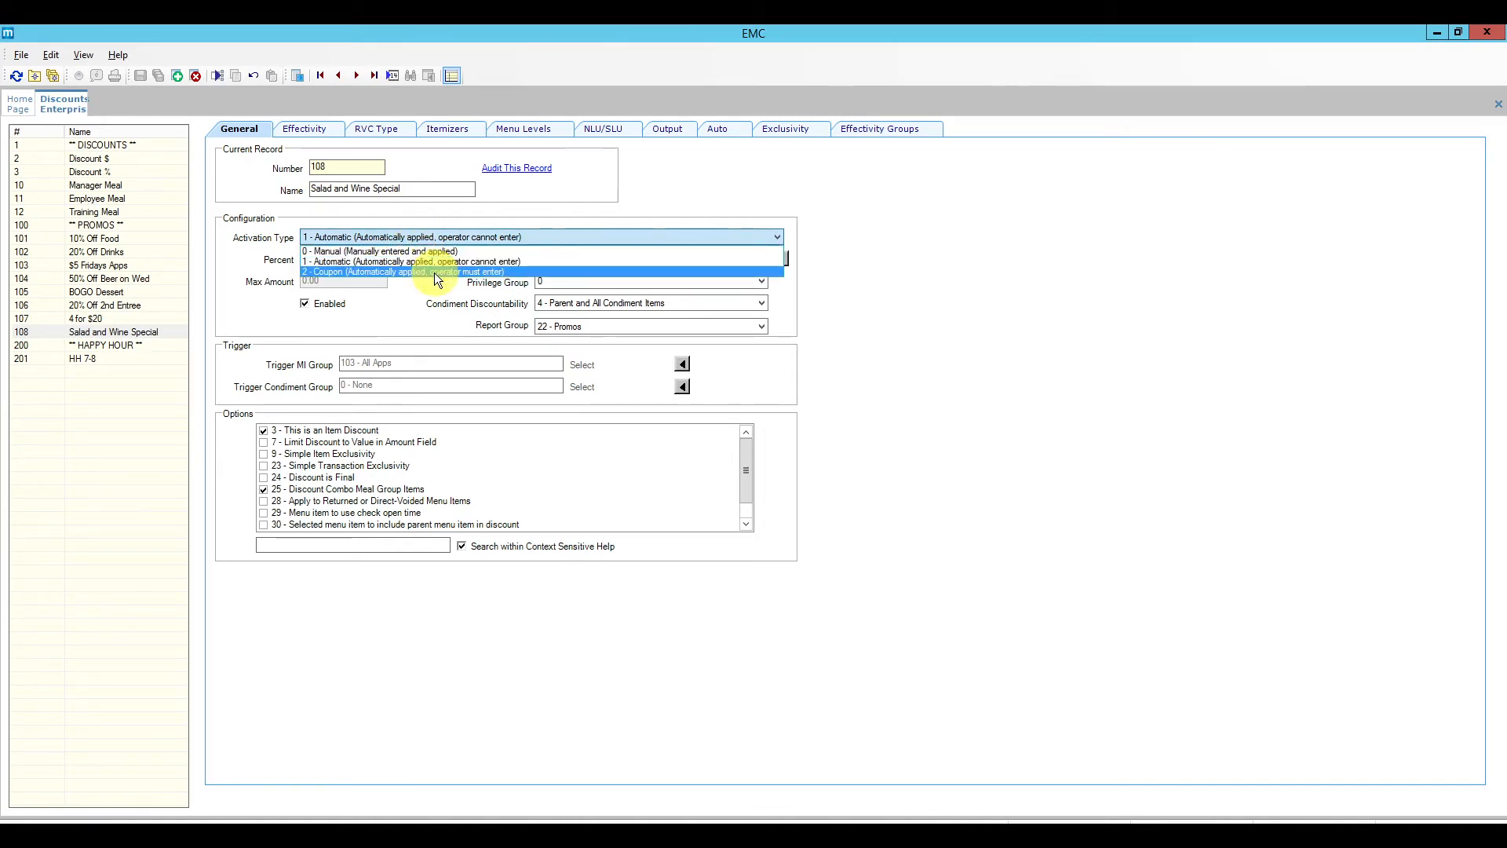
left_click(434, 272)
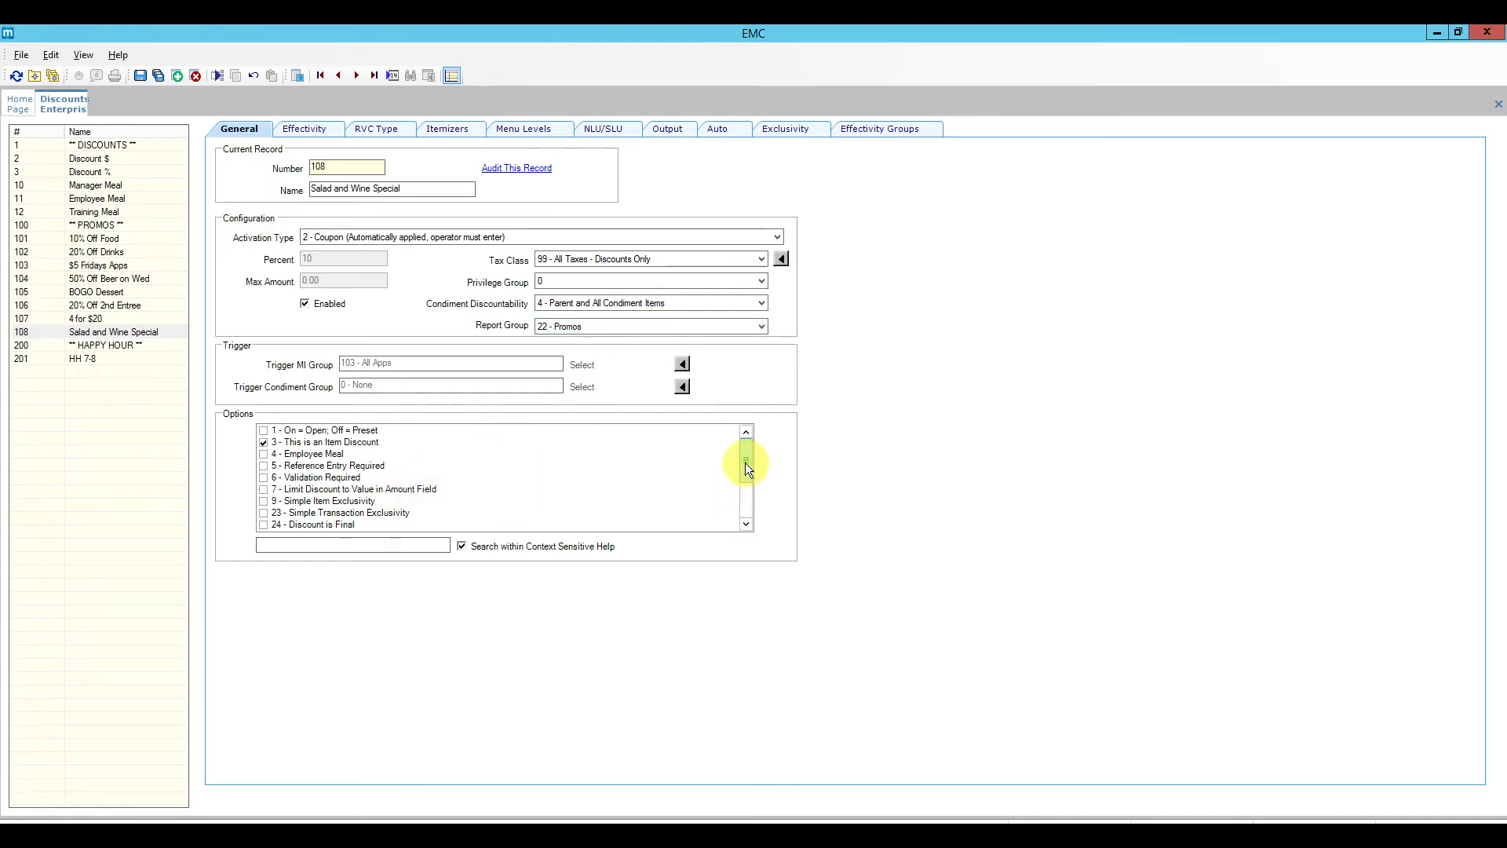
mouse_move(746, 468)
left_mouse_down()
mouse_move(744, 495)
mouse_move(751, 461)
left_mouse_up()
left_click_drag(743, 464, 749, 494)
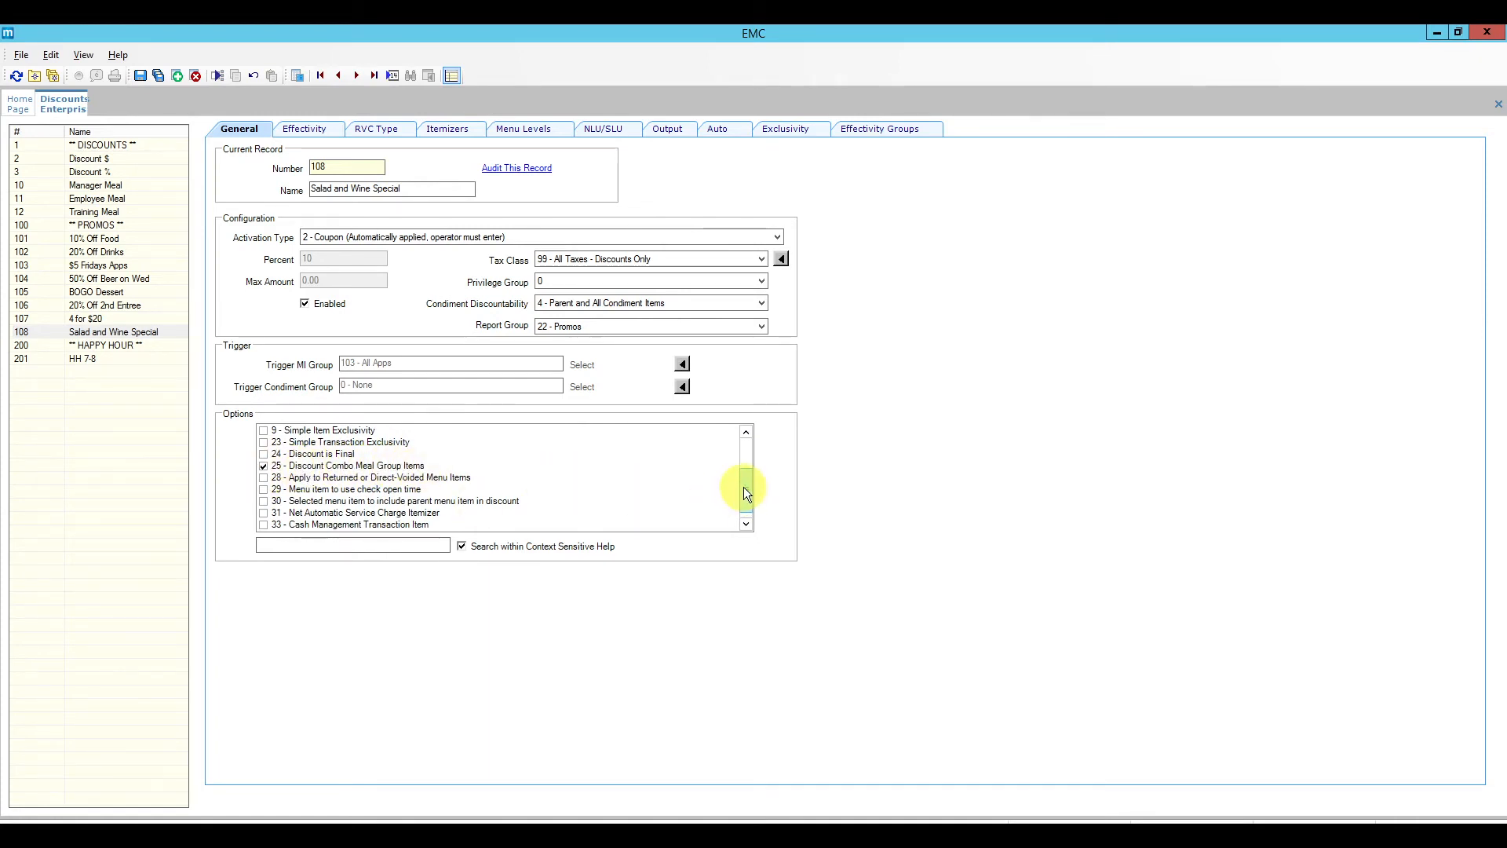
left_click_drag(744, 487, 747, 440)
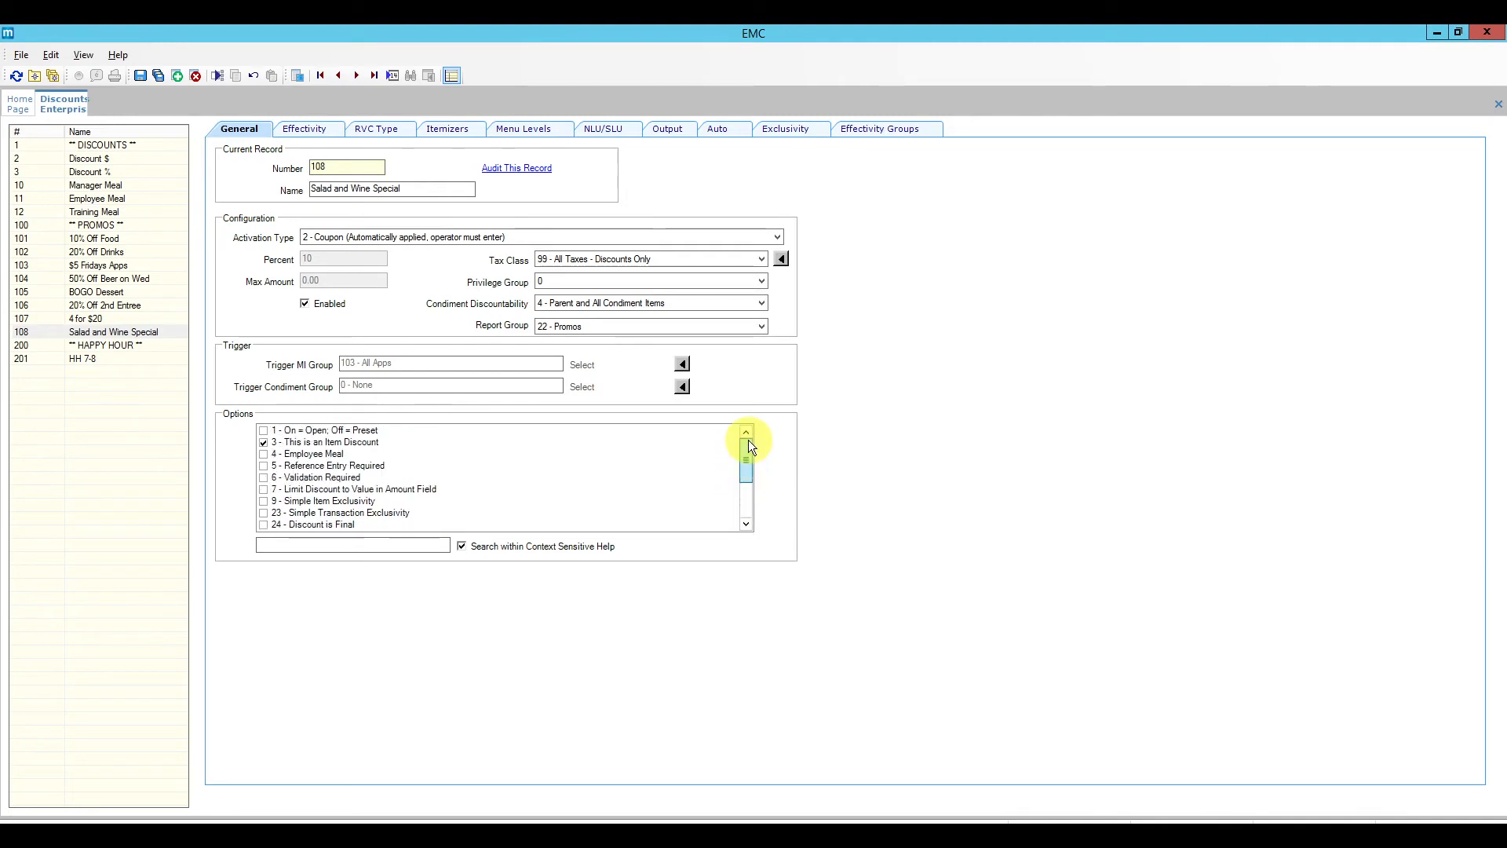
left_click(314, 130)
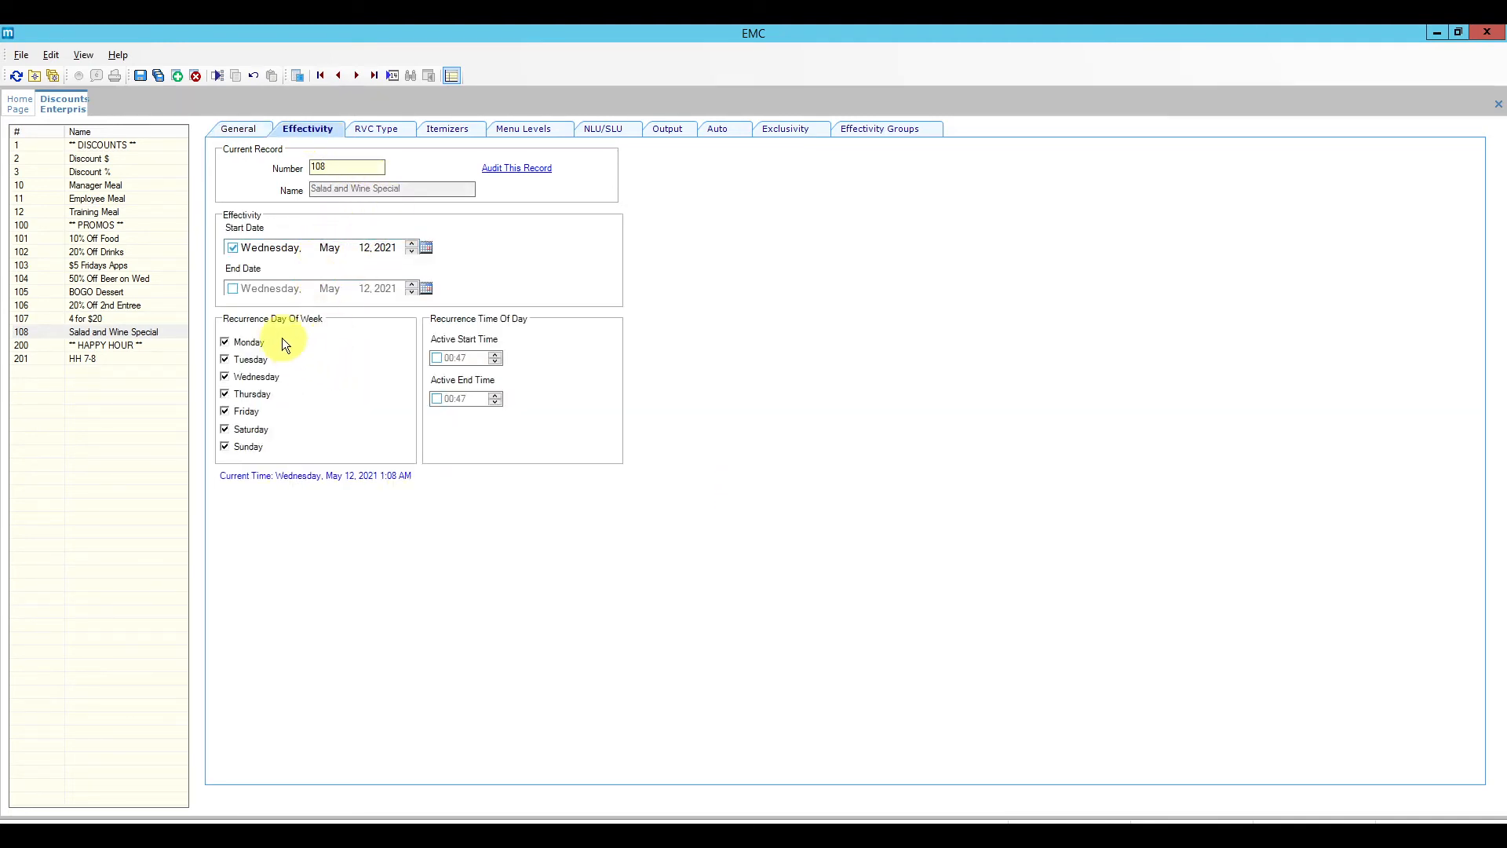
Step: Assign Salad and Wine Special to SLU '1 - Discount SLU 1' on the NLU/SLU tab
left_click(391, 129)
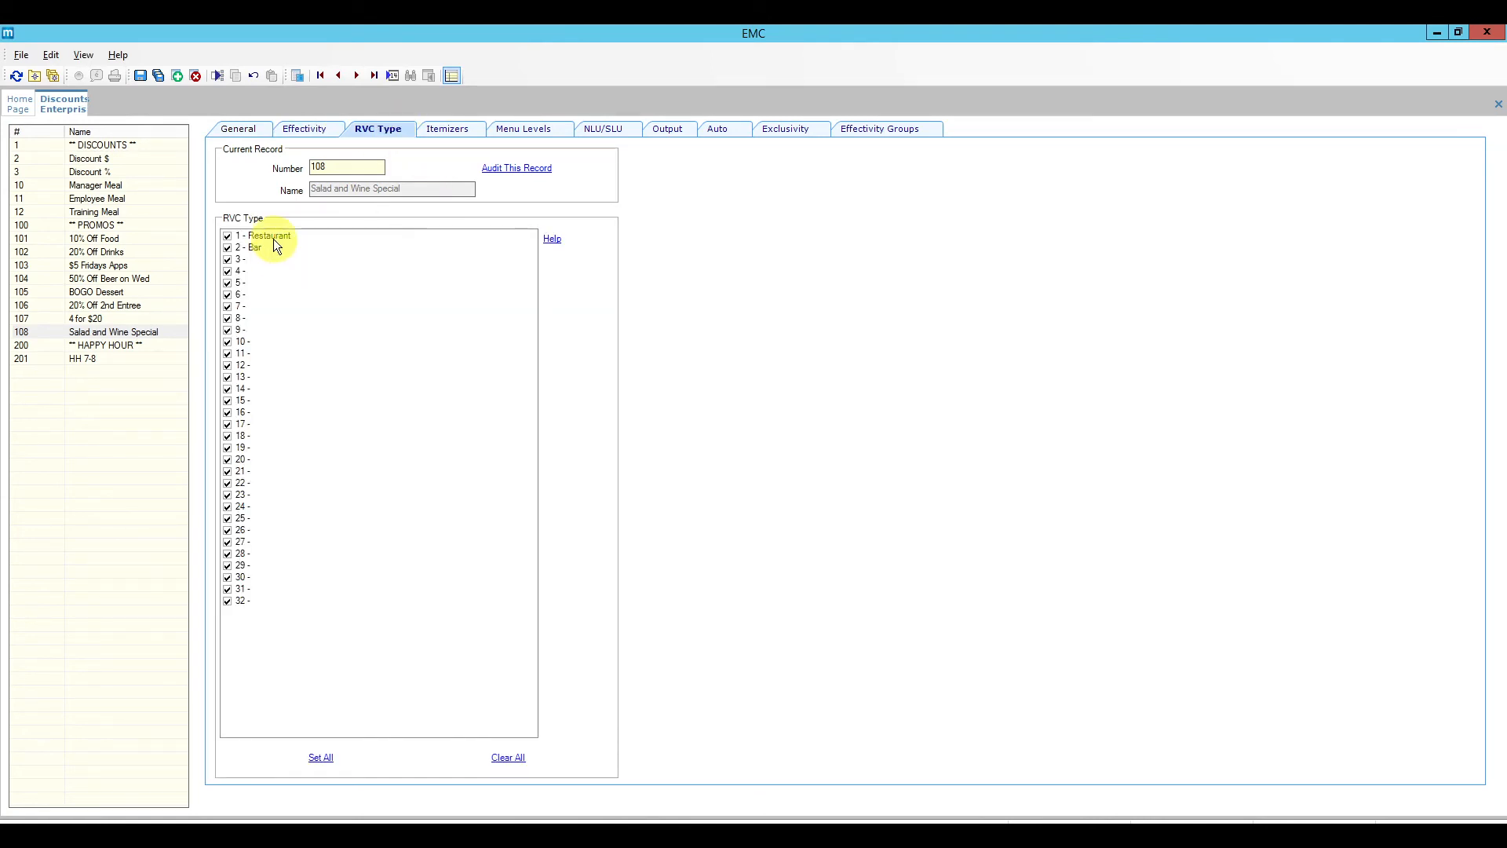
left_click(451, 133)
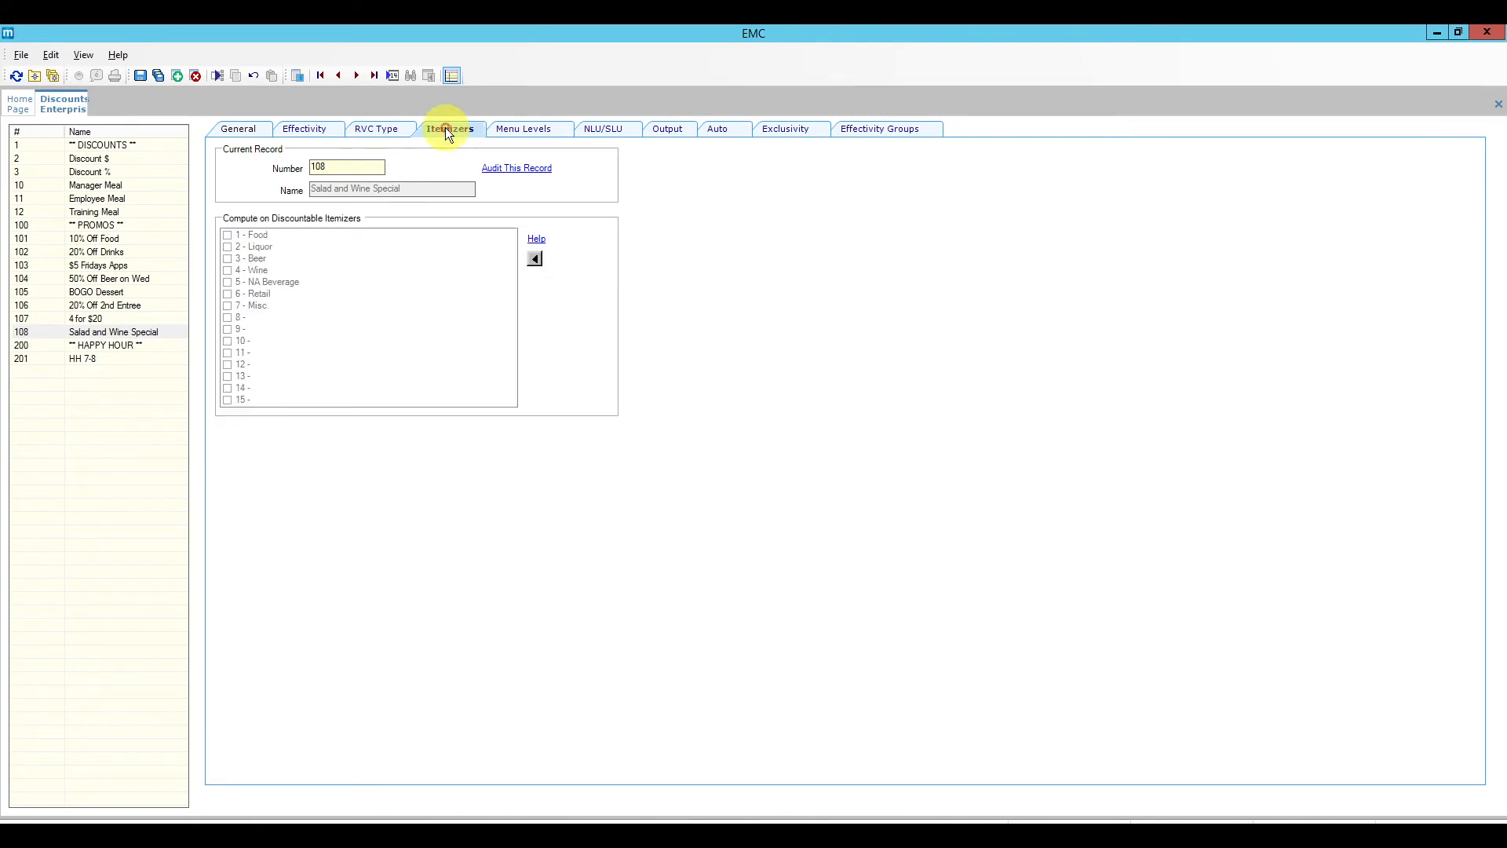
left_click(544, 133)
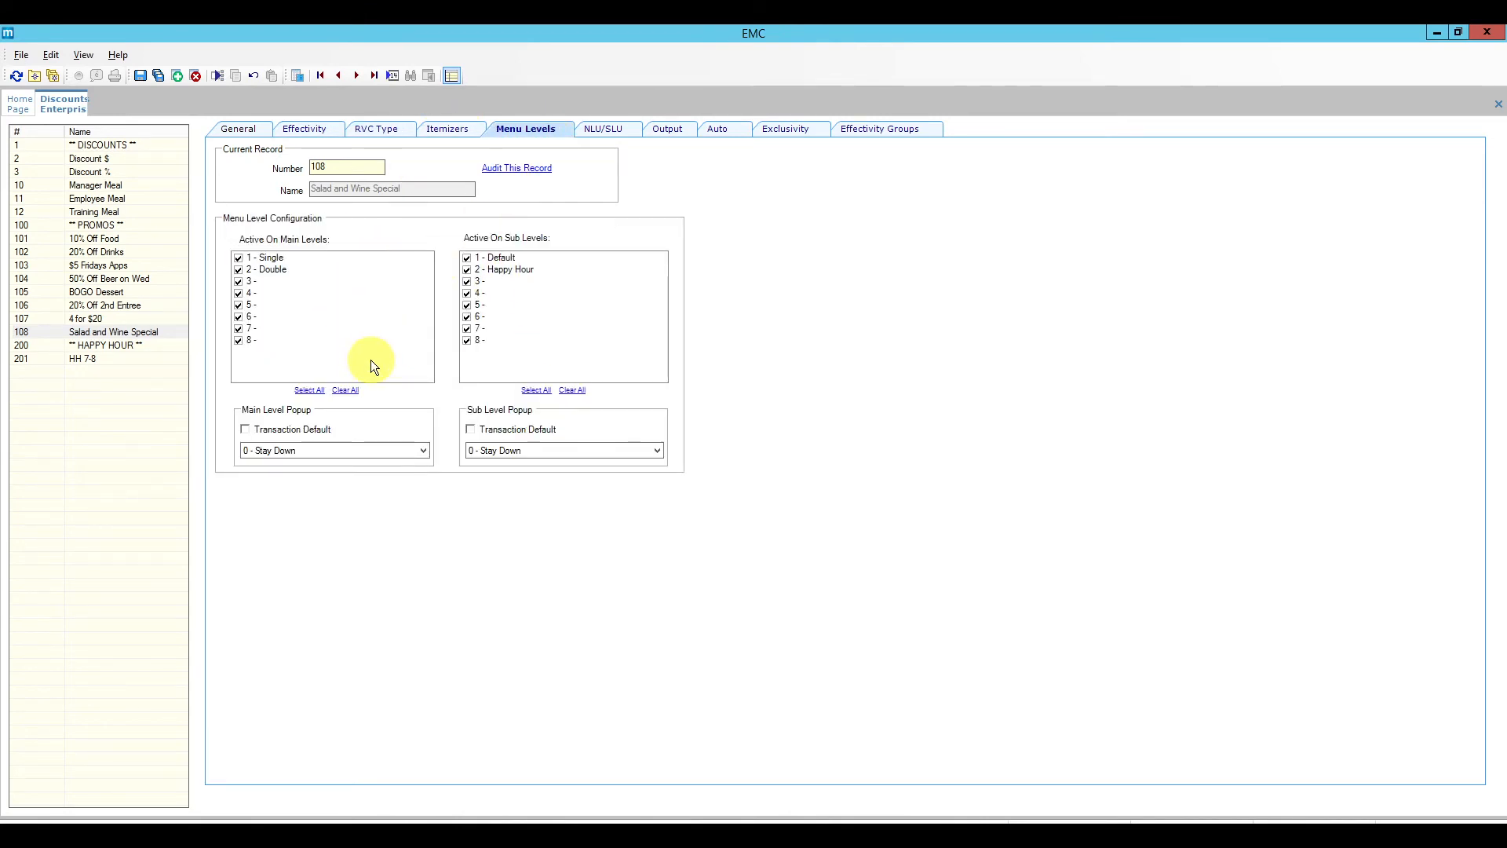
left_click(609, 131)
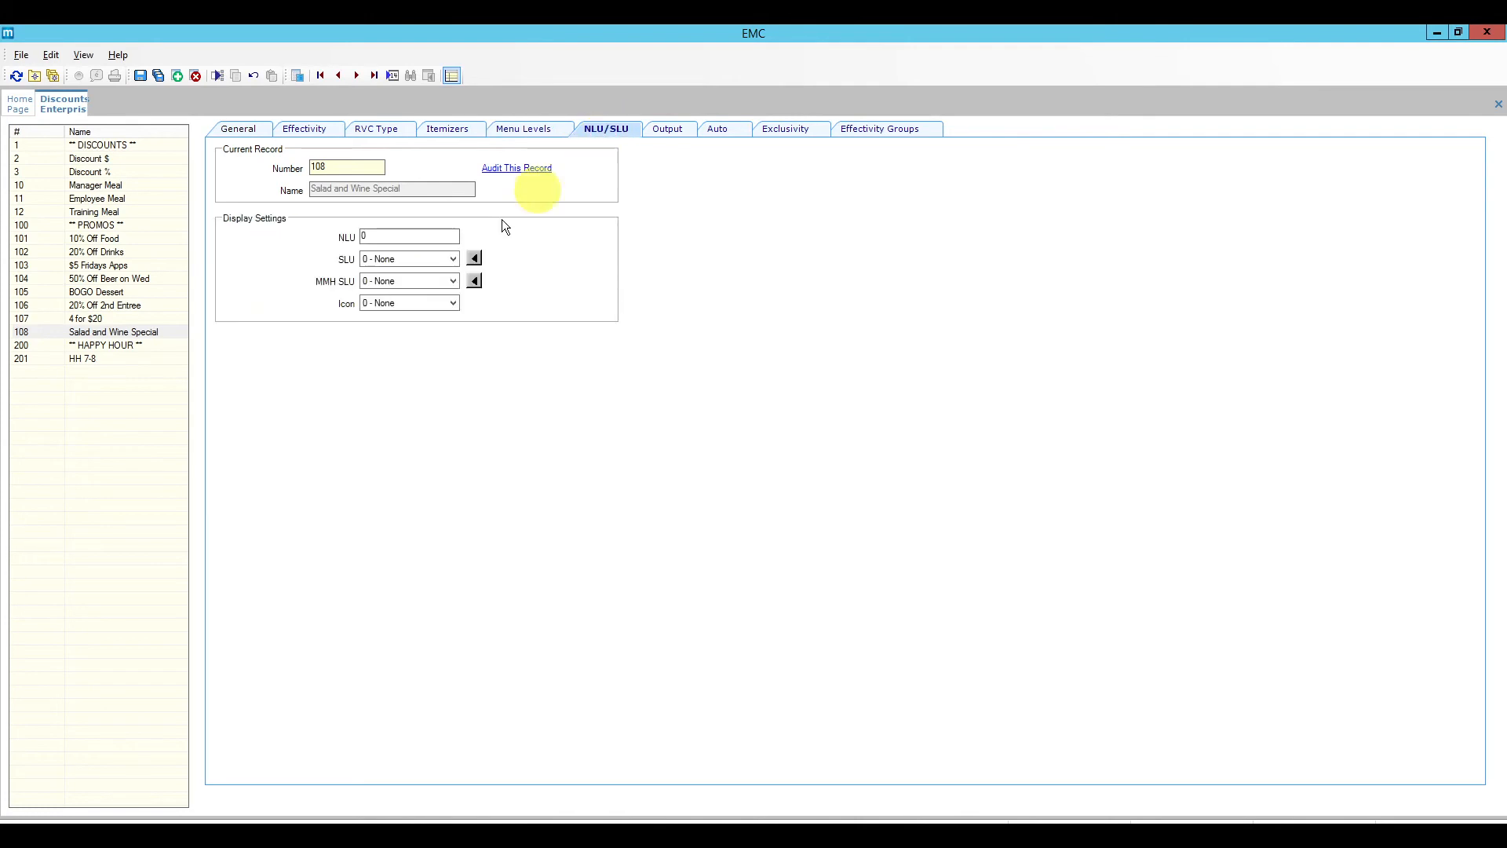
left_click(453, 256)
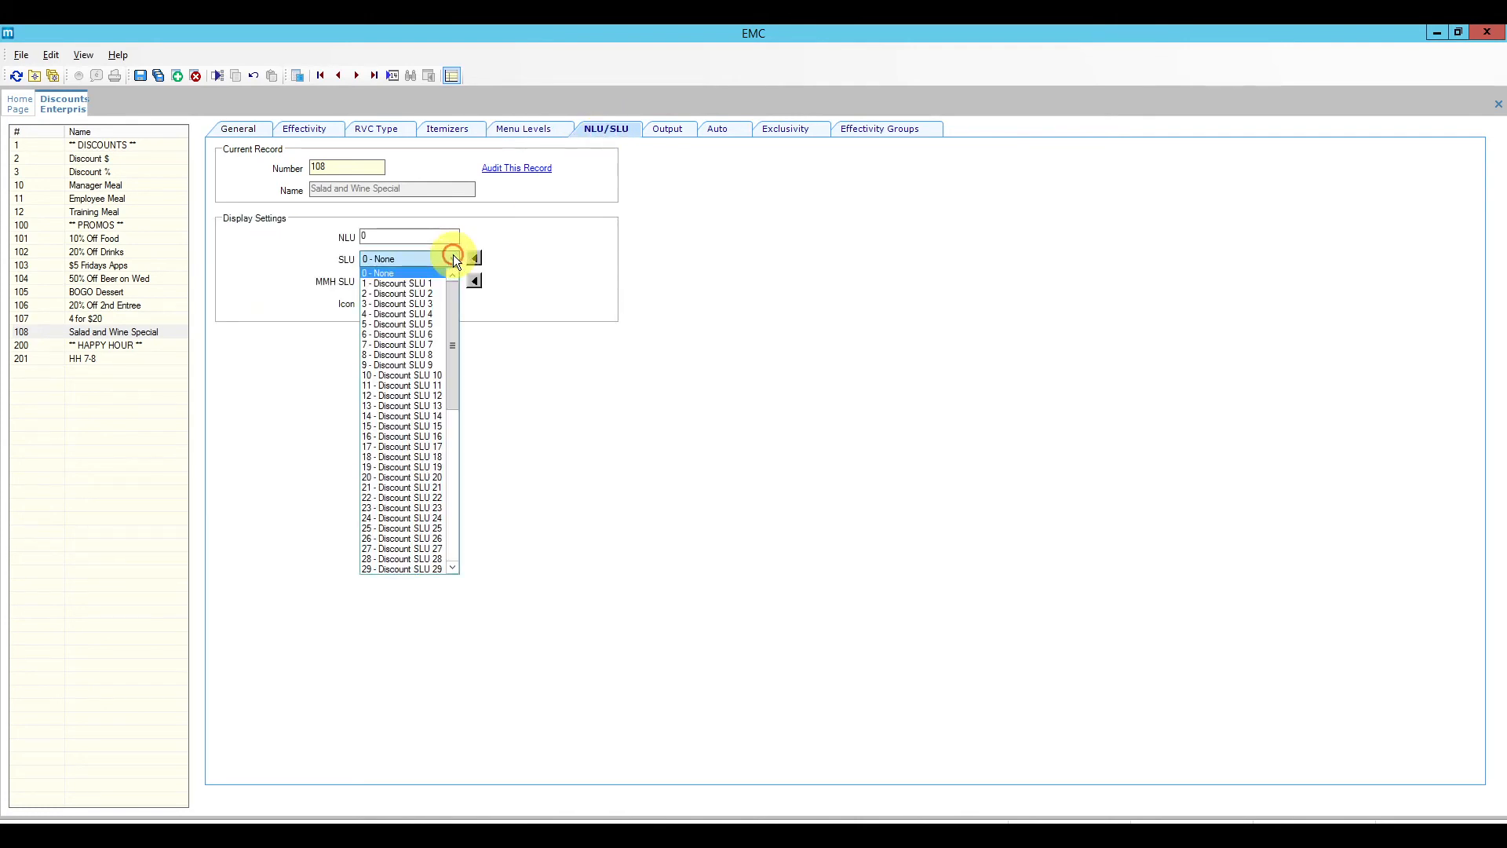
left_click(433, 282)
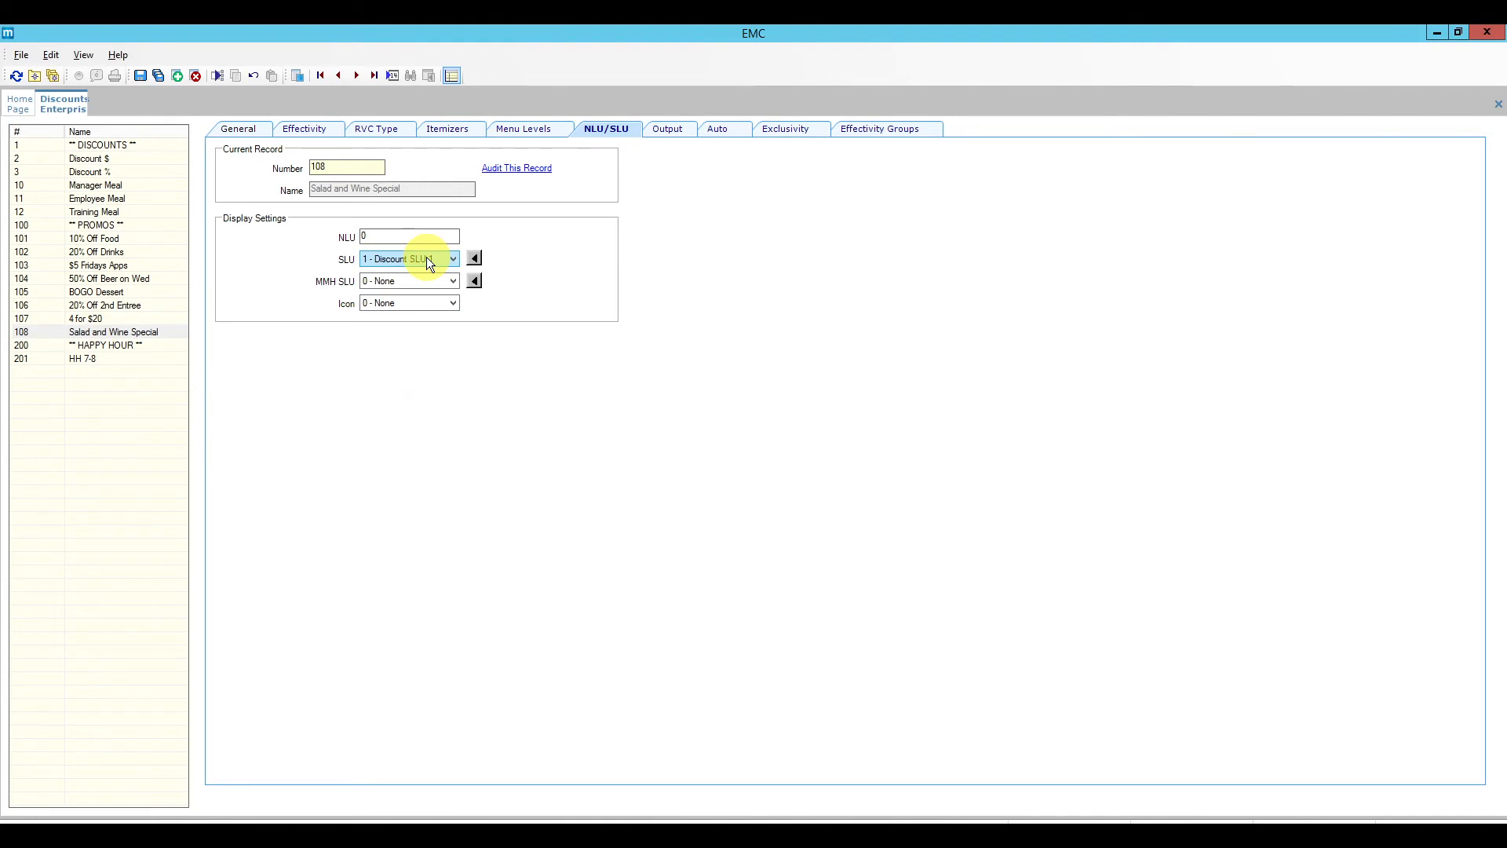
left_click(674, 126)
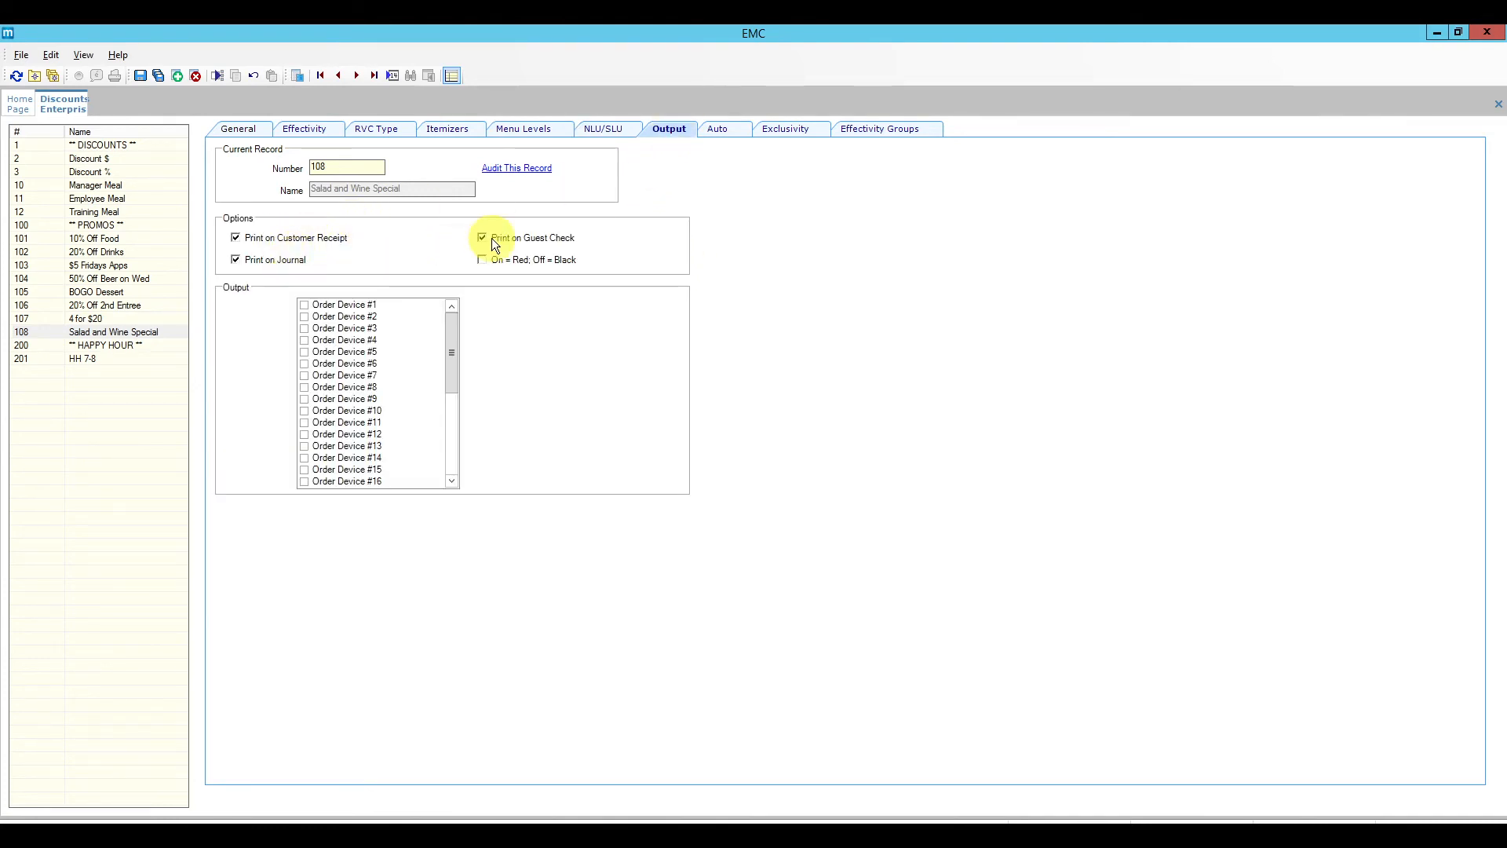
left_click(731, 129)
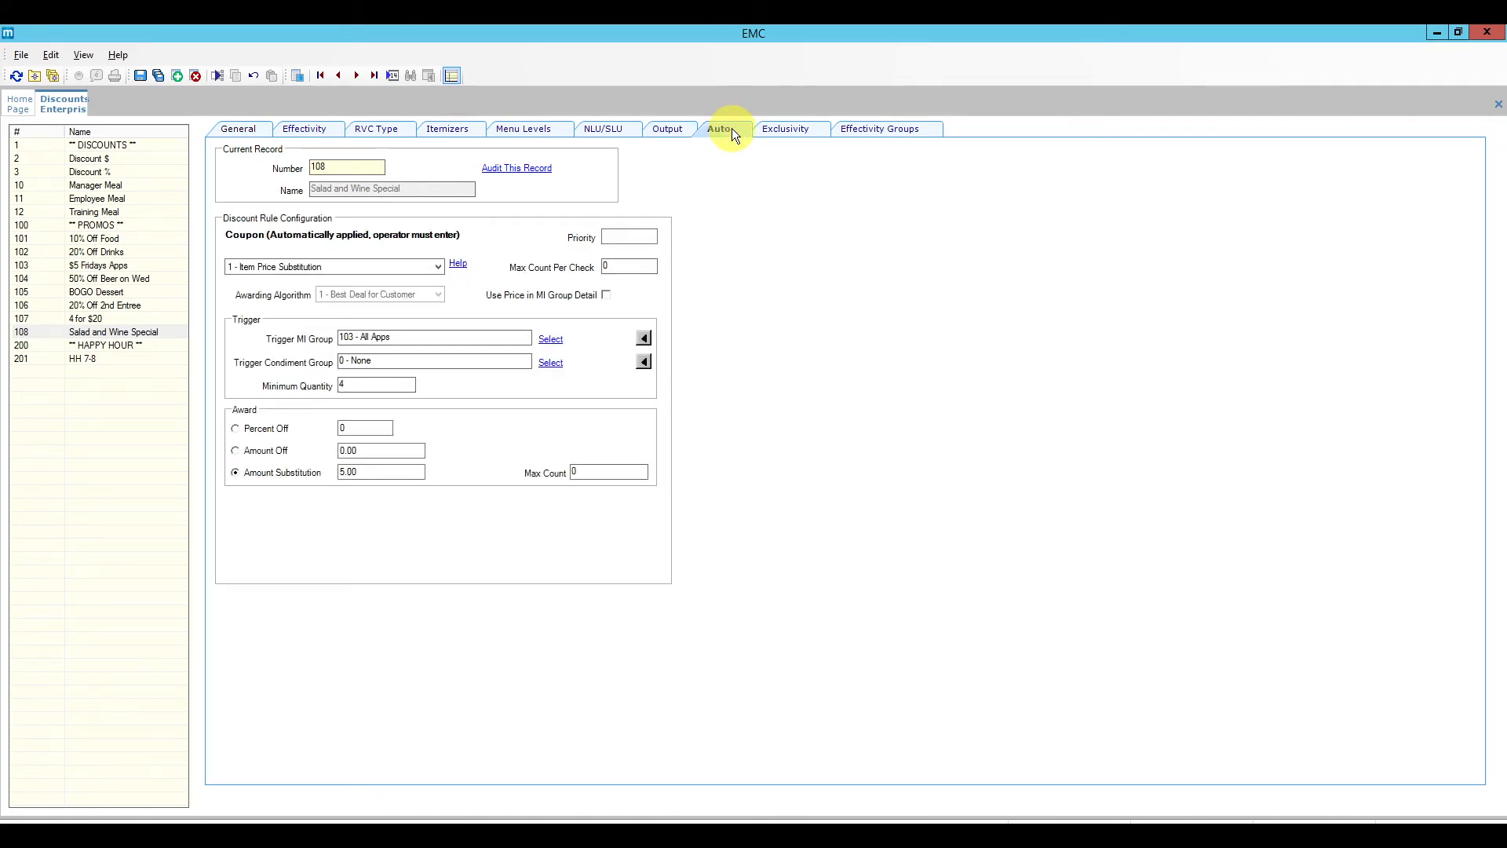
Step: Change the coupon's Minimum Quantity from 4 to 2 on the Auto tab
left_click(437, 267)
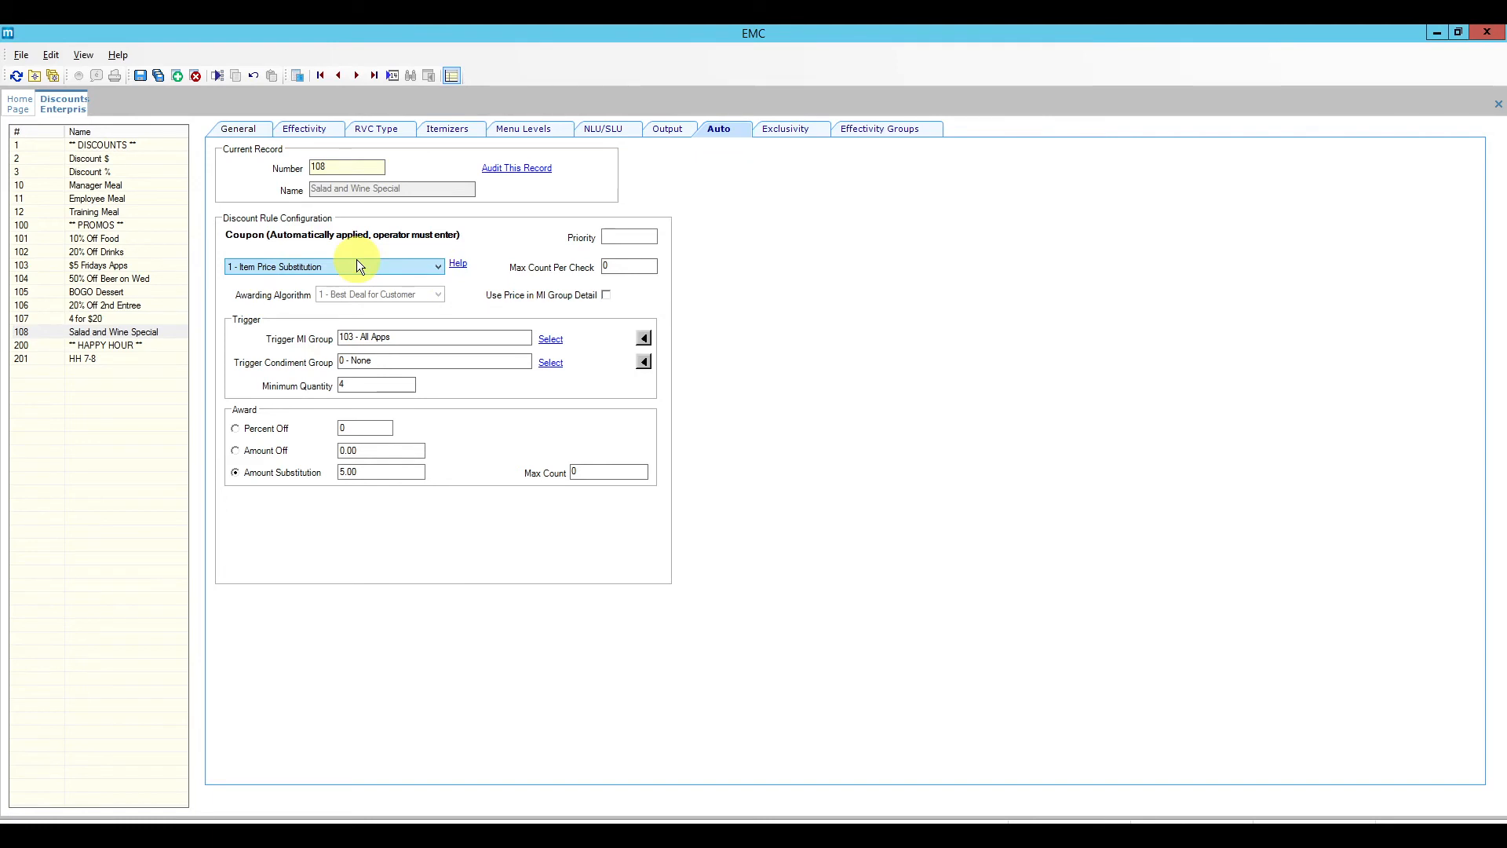
double_click(345, 385)
type("2")
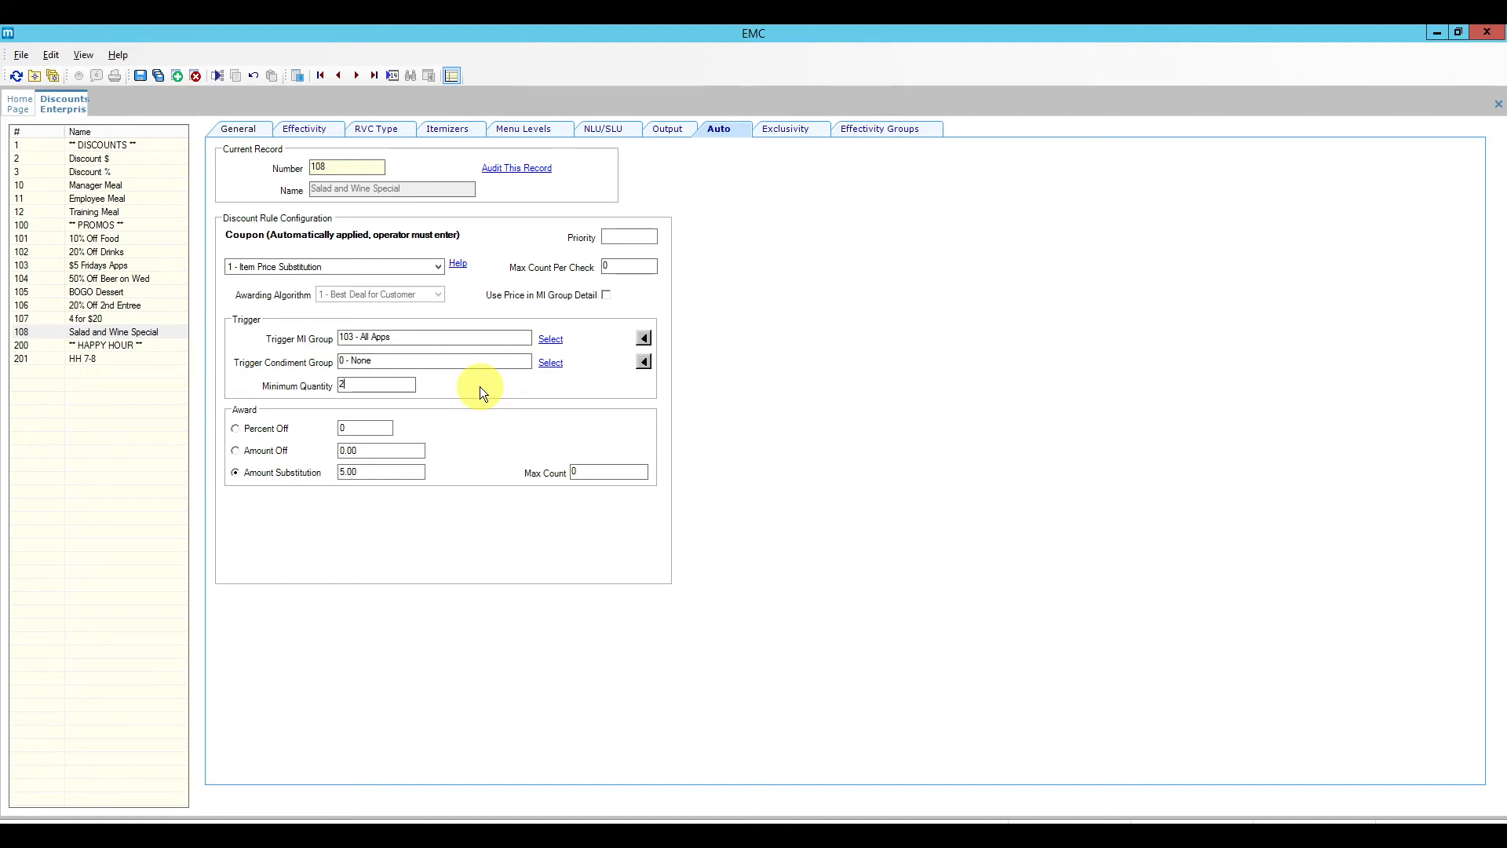
left_click(337, 267)
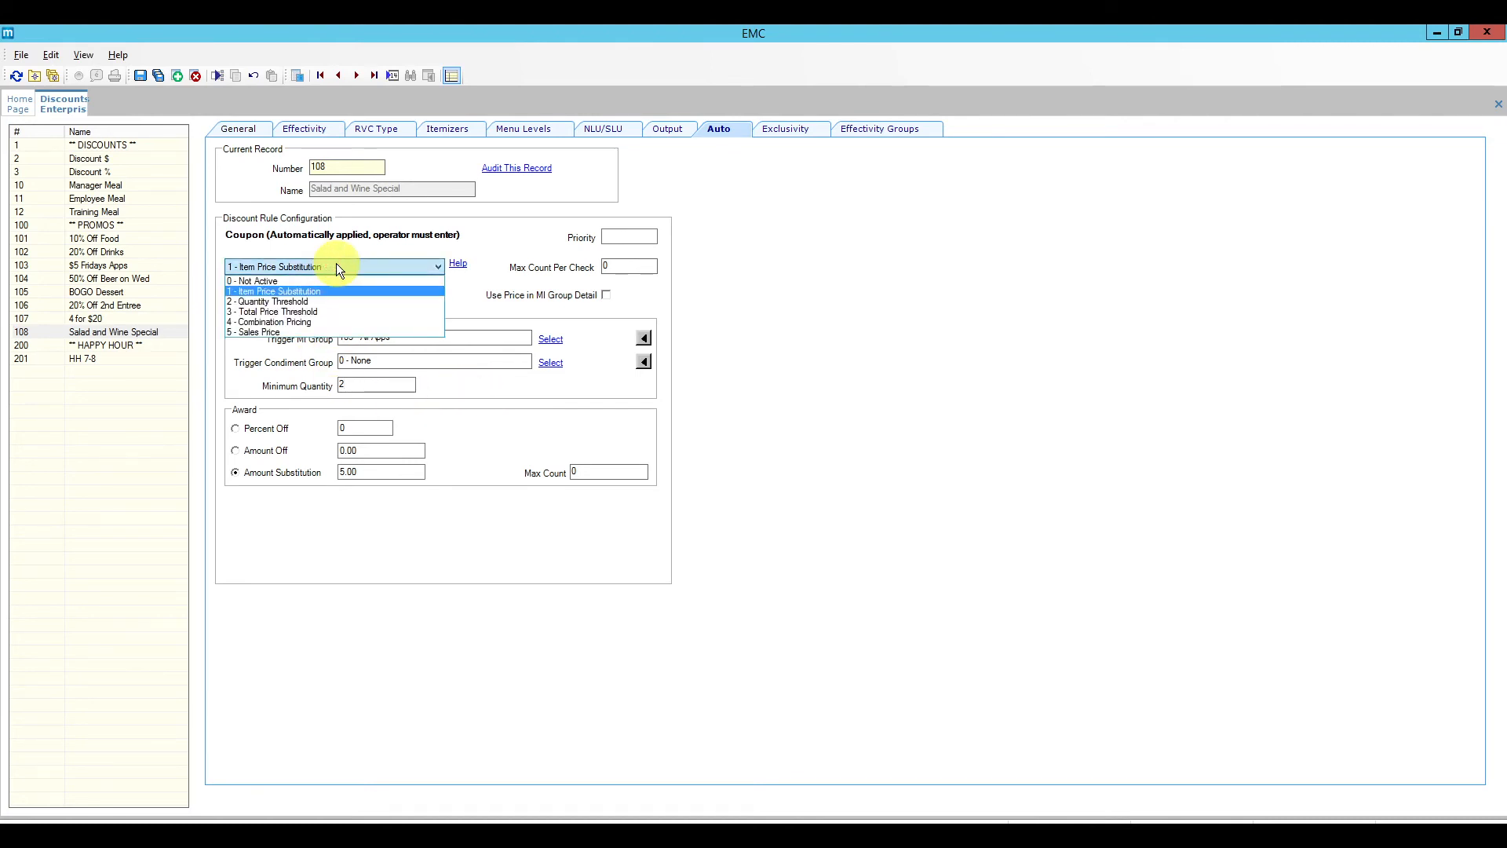
Step: Change the discount rule type to Combination Pricing
left_click(328, 322)
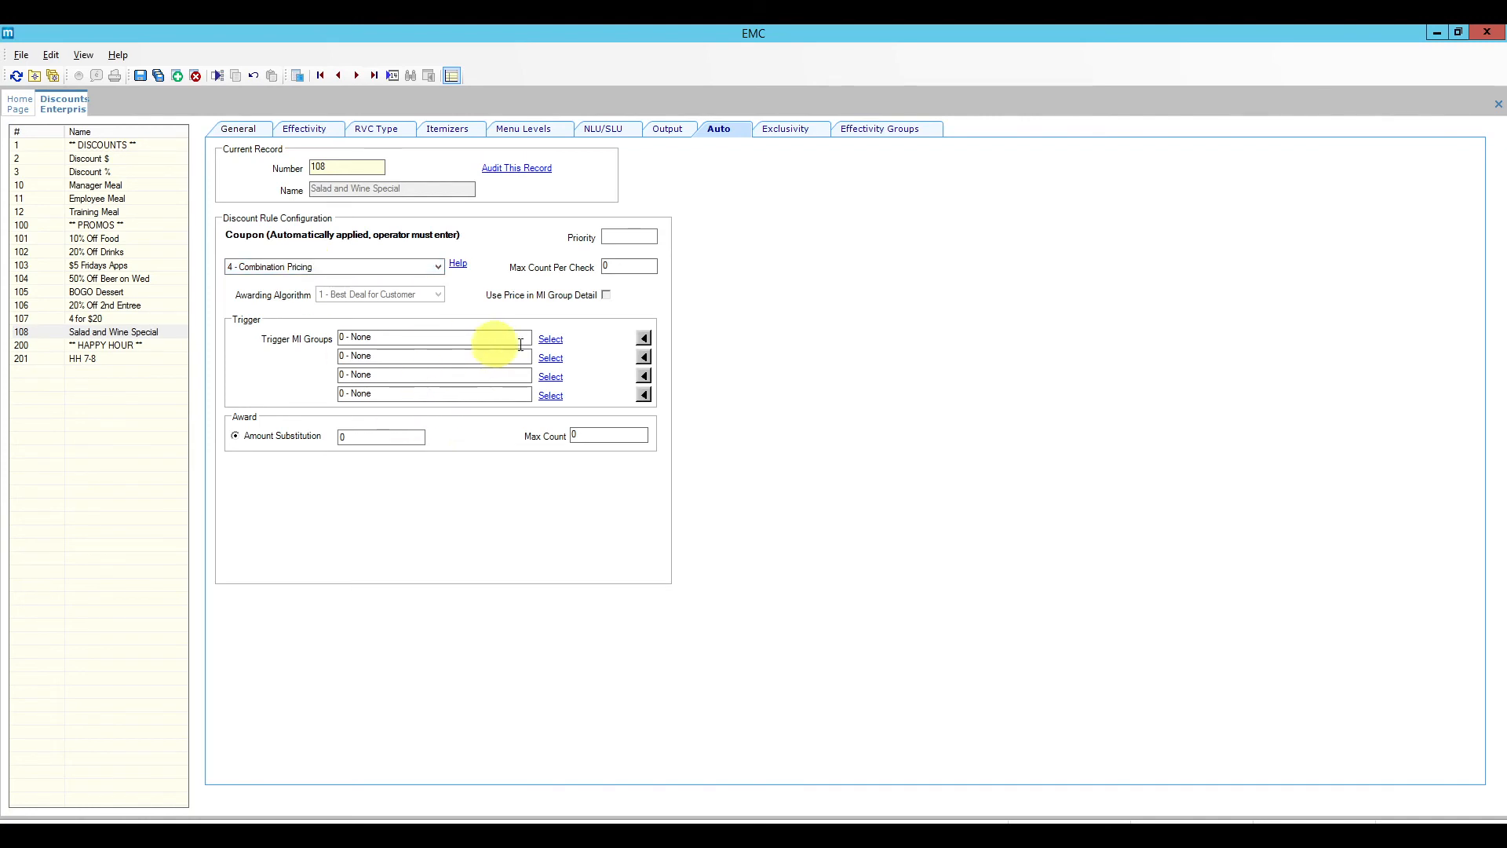
left_click(550, 346)
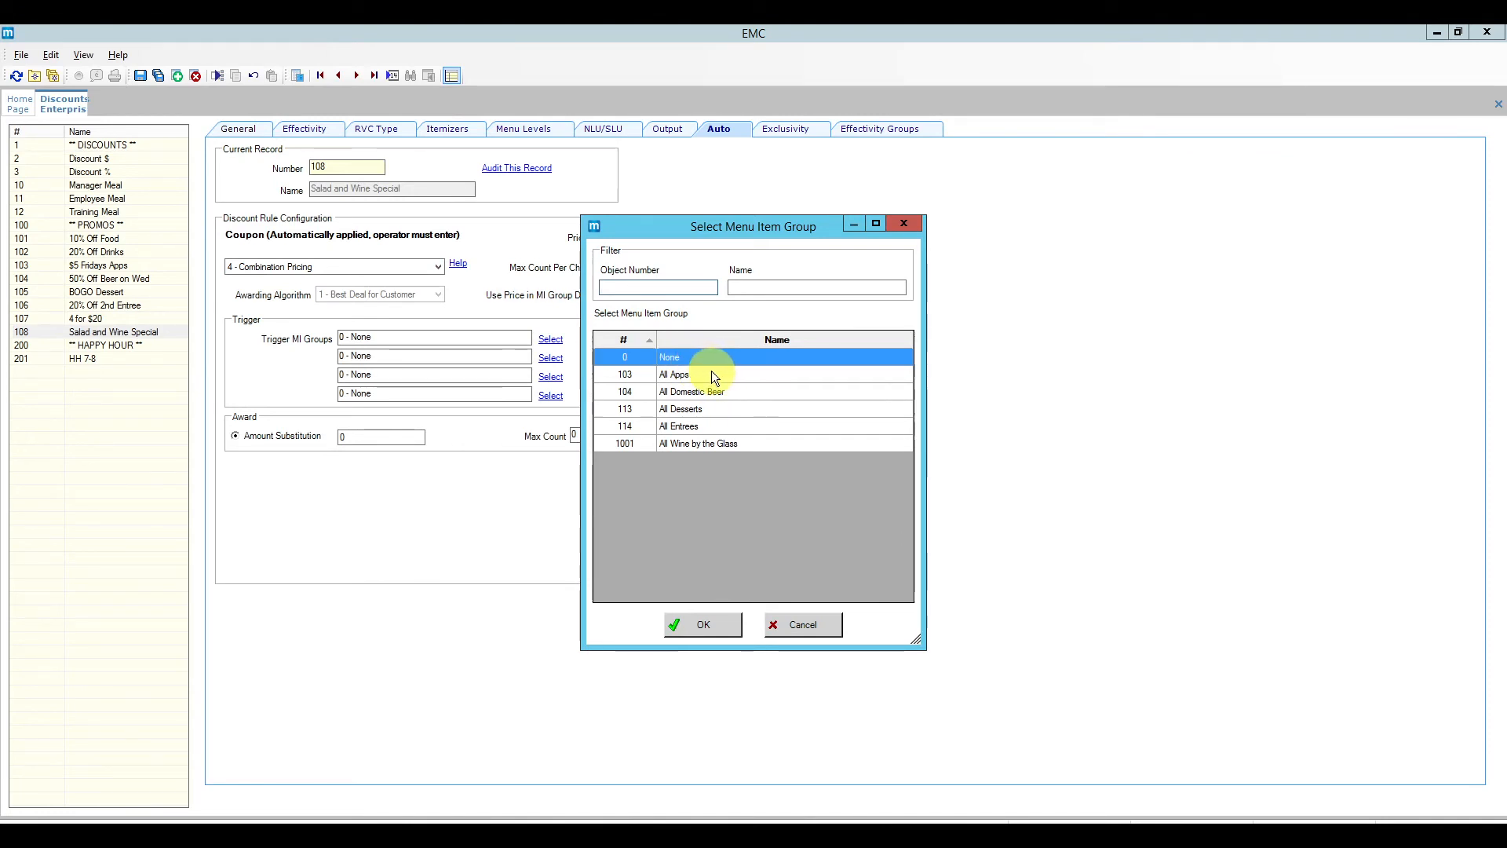
left_click(824, 625)
Step: Make 1001 All Wine by the Glass the second trigger group and save the coupon
left_click(550, 358)
left_click(689, 444)
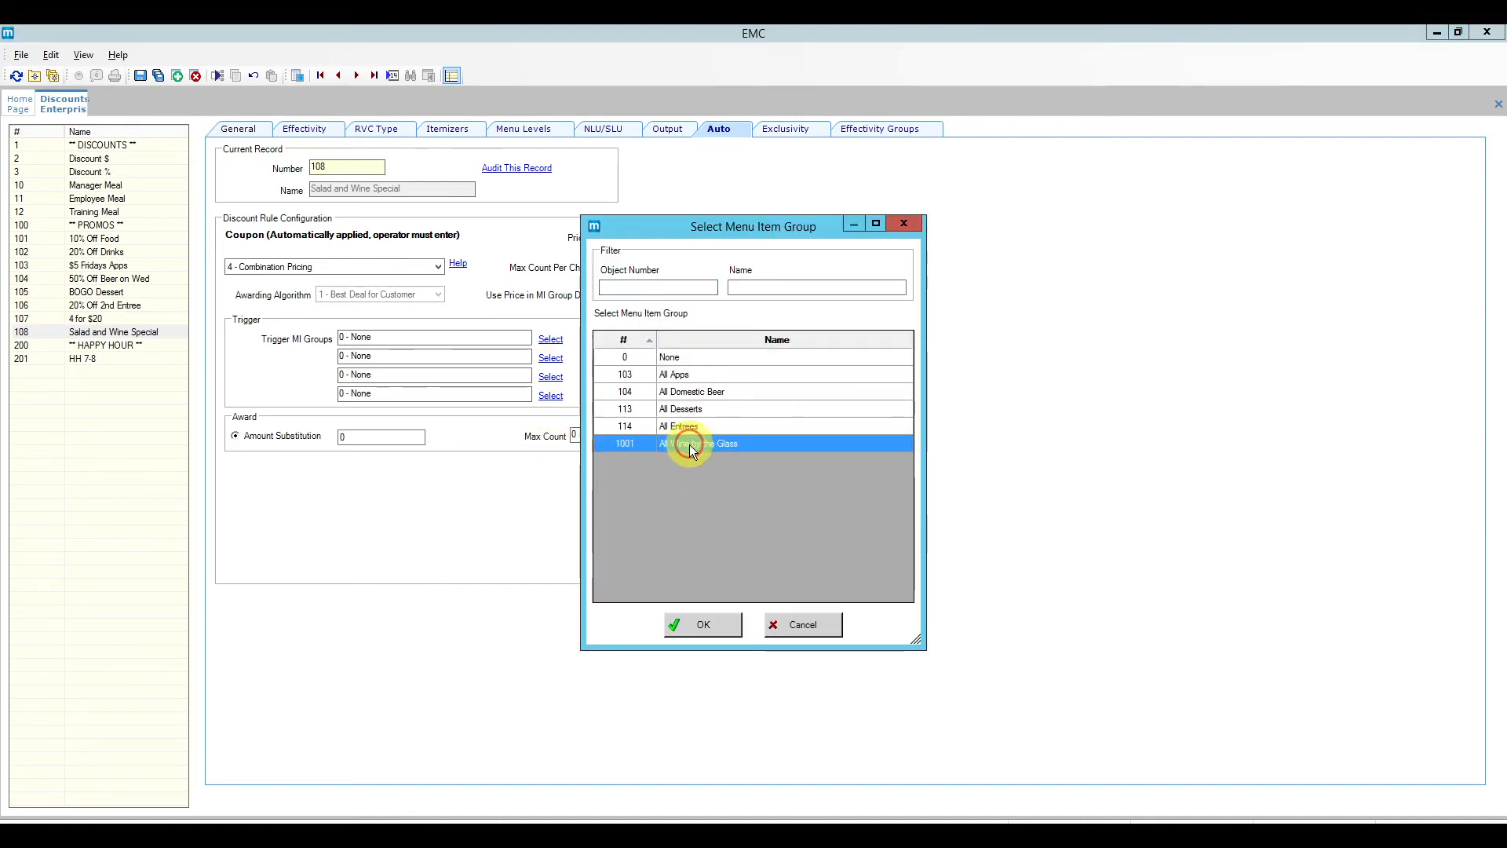
left_click(710, 625)
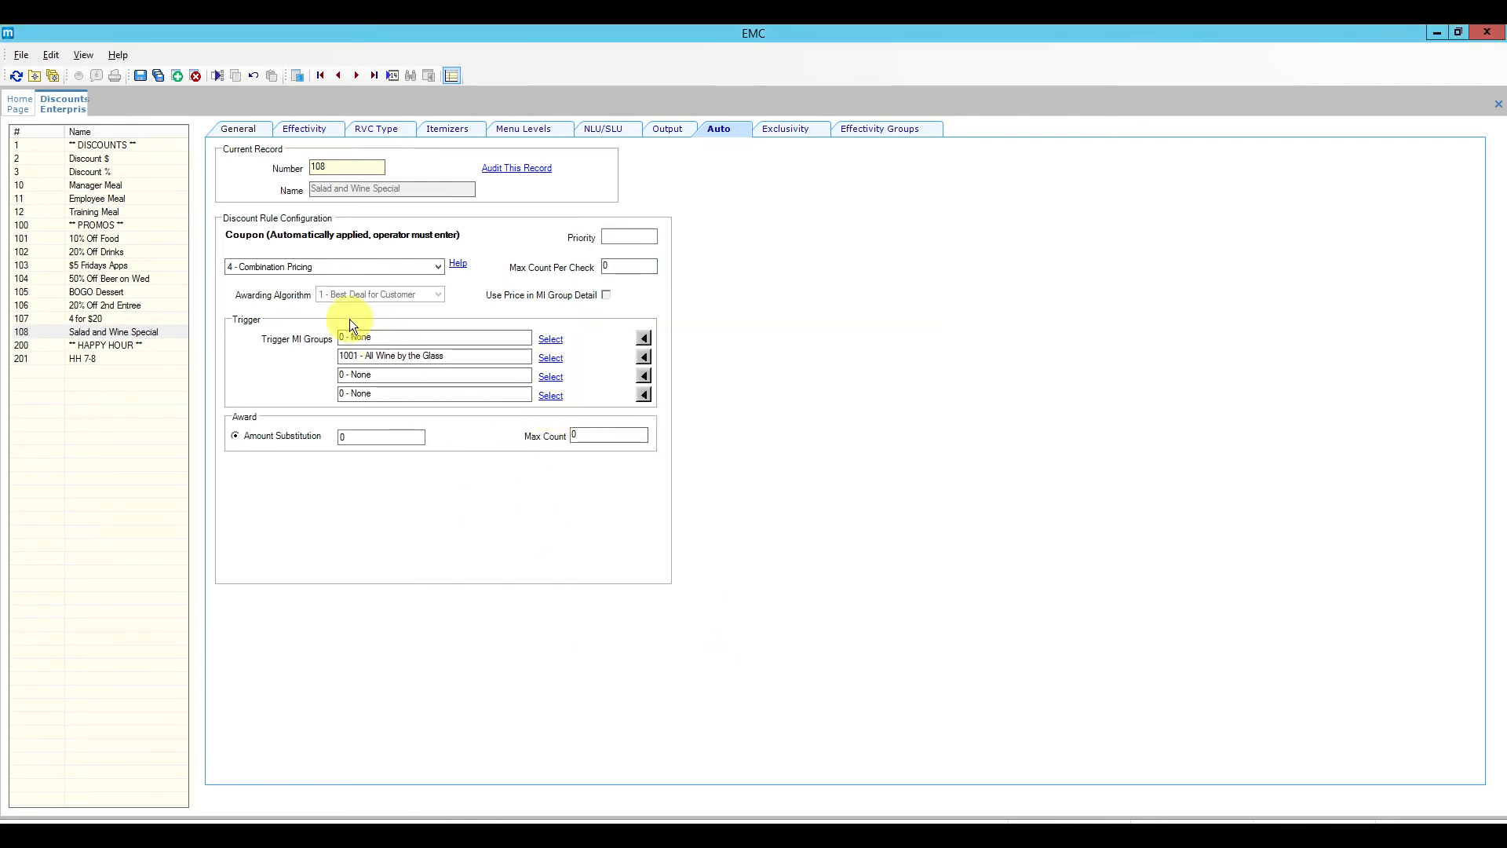
left_click(141, 75)
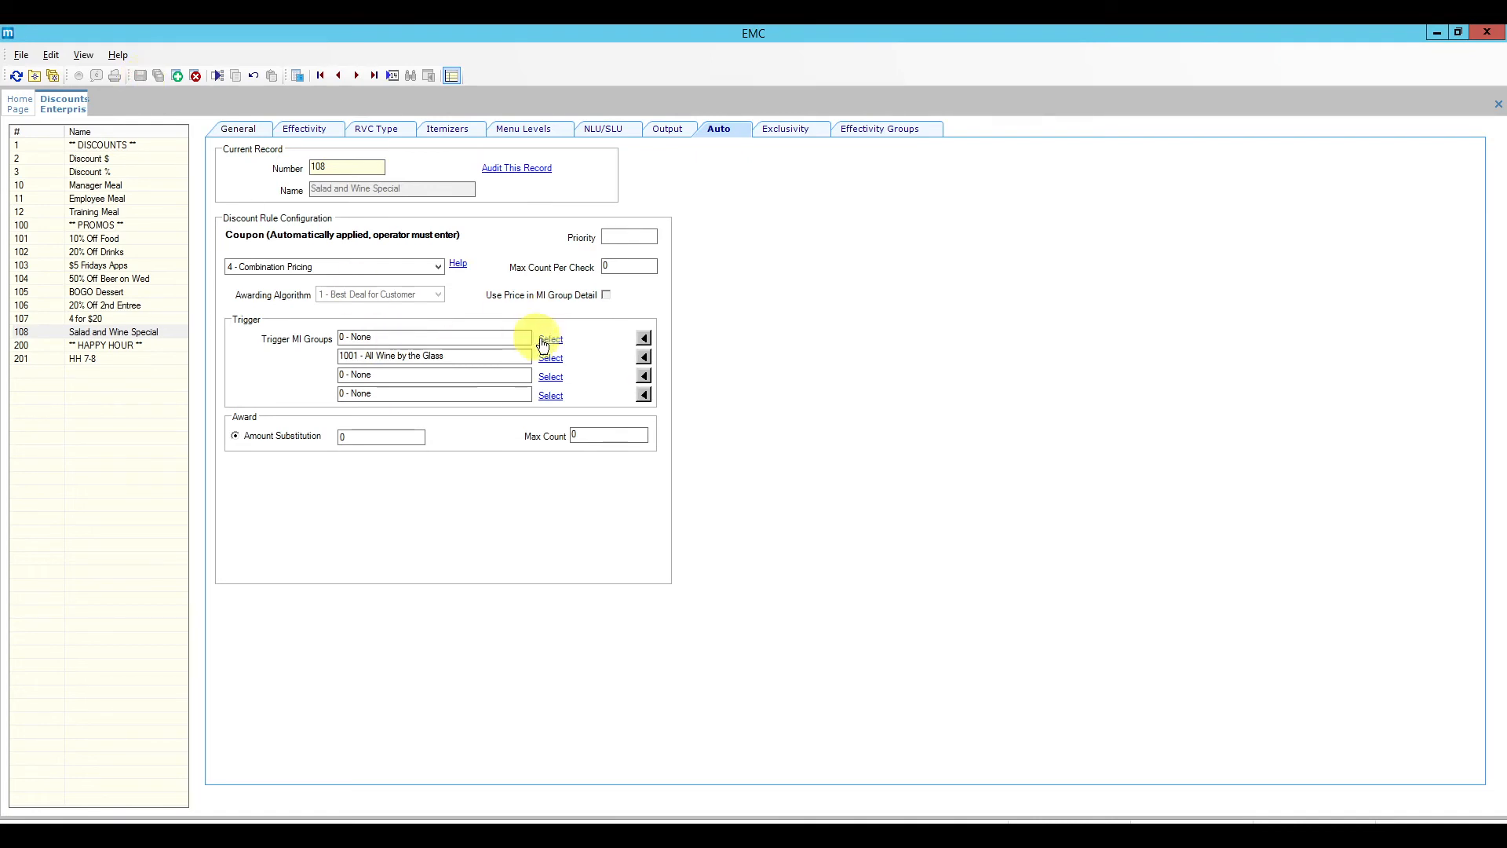
left_click(644, 337)
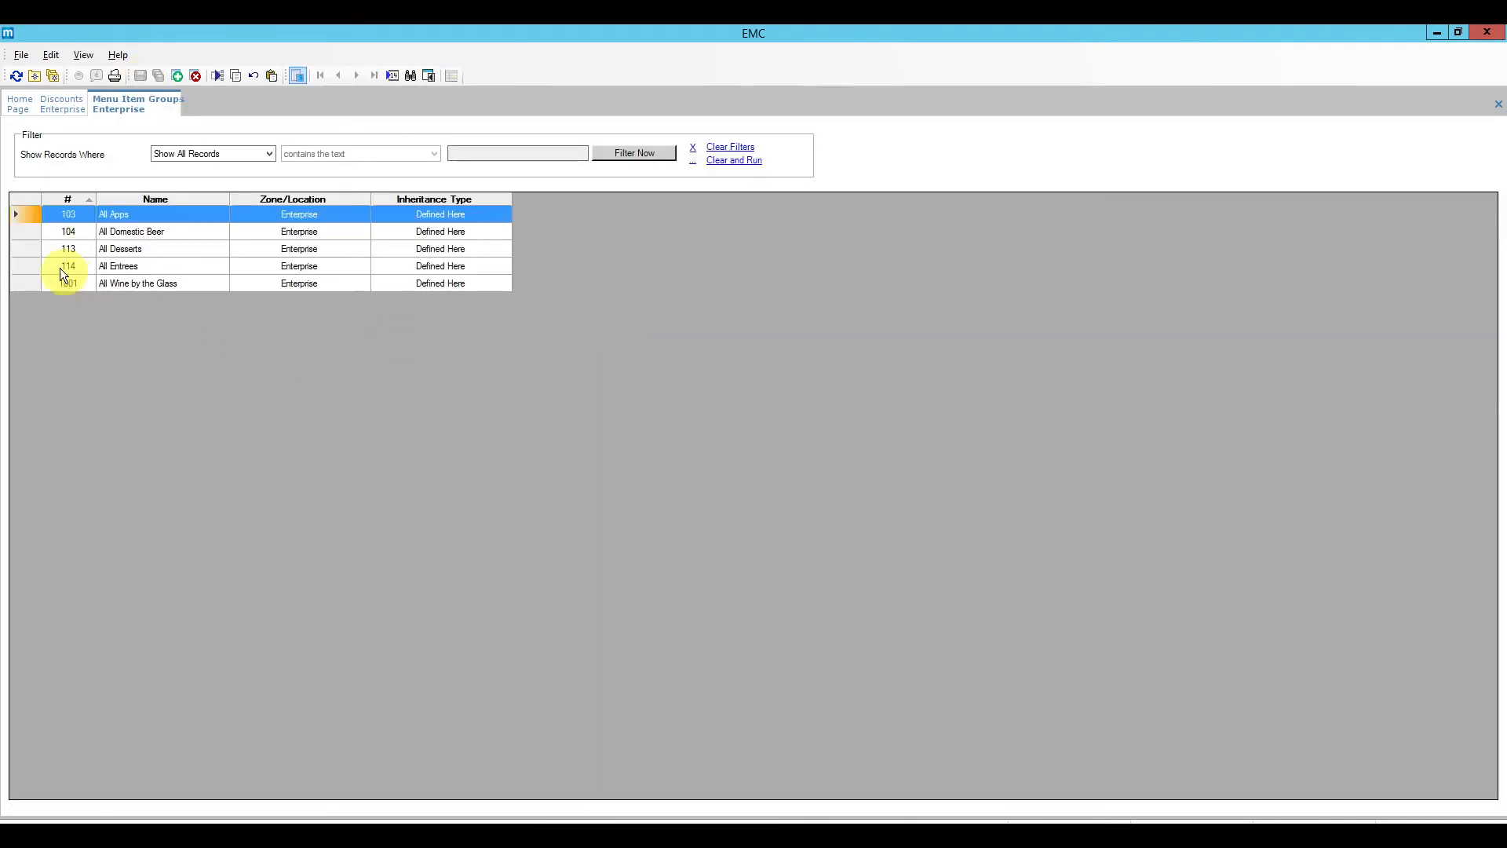
Step: Insert a new menu item group named 'All Salads'
double_click(28, 214)
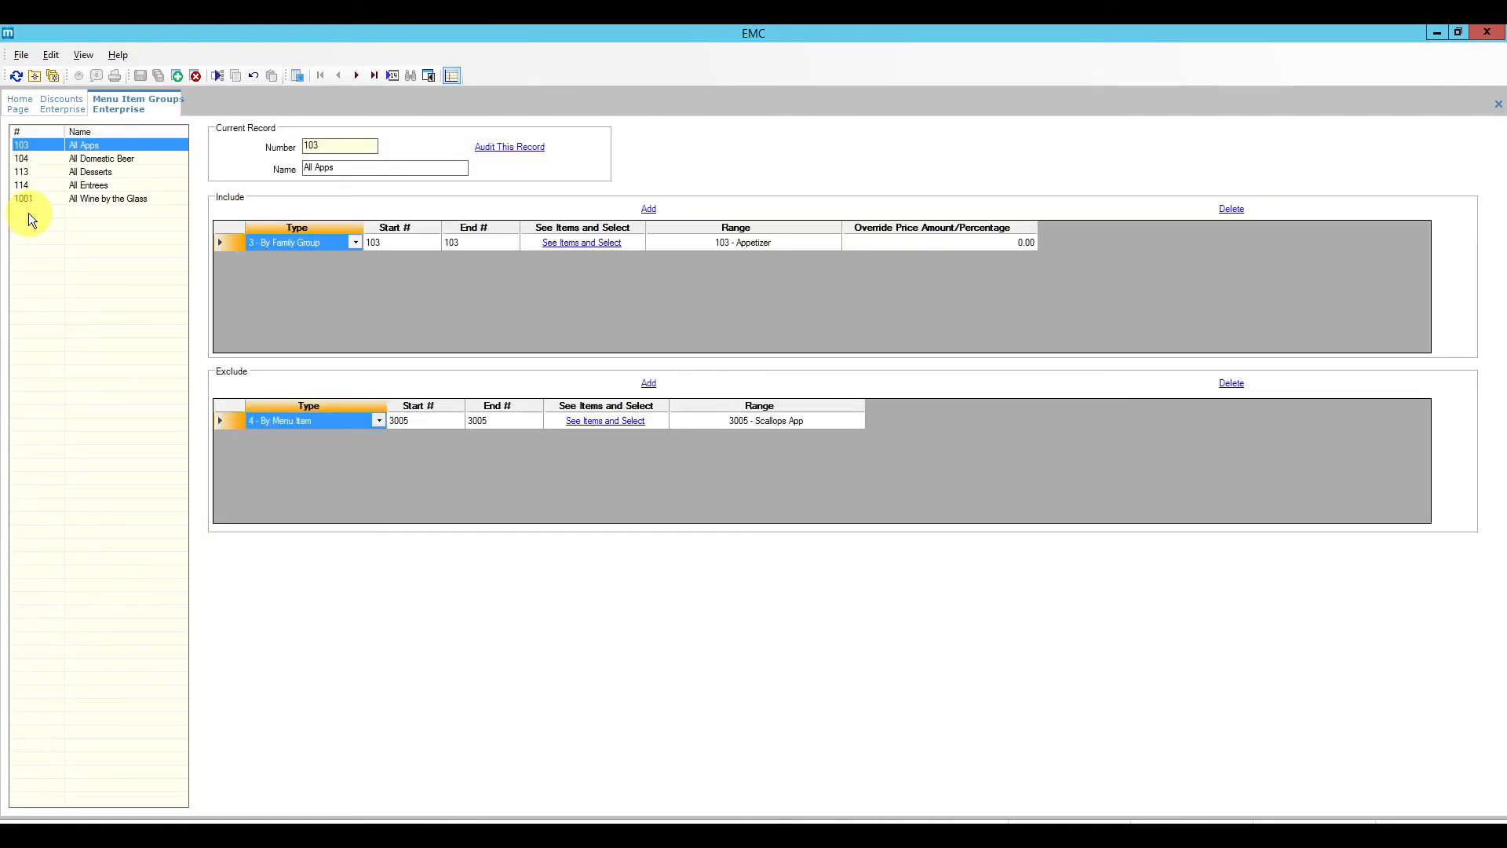
left_click(179, 75)
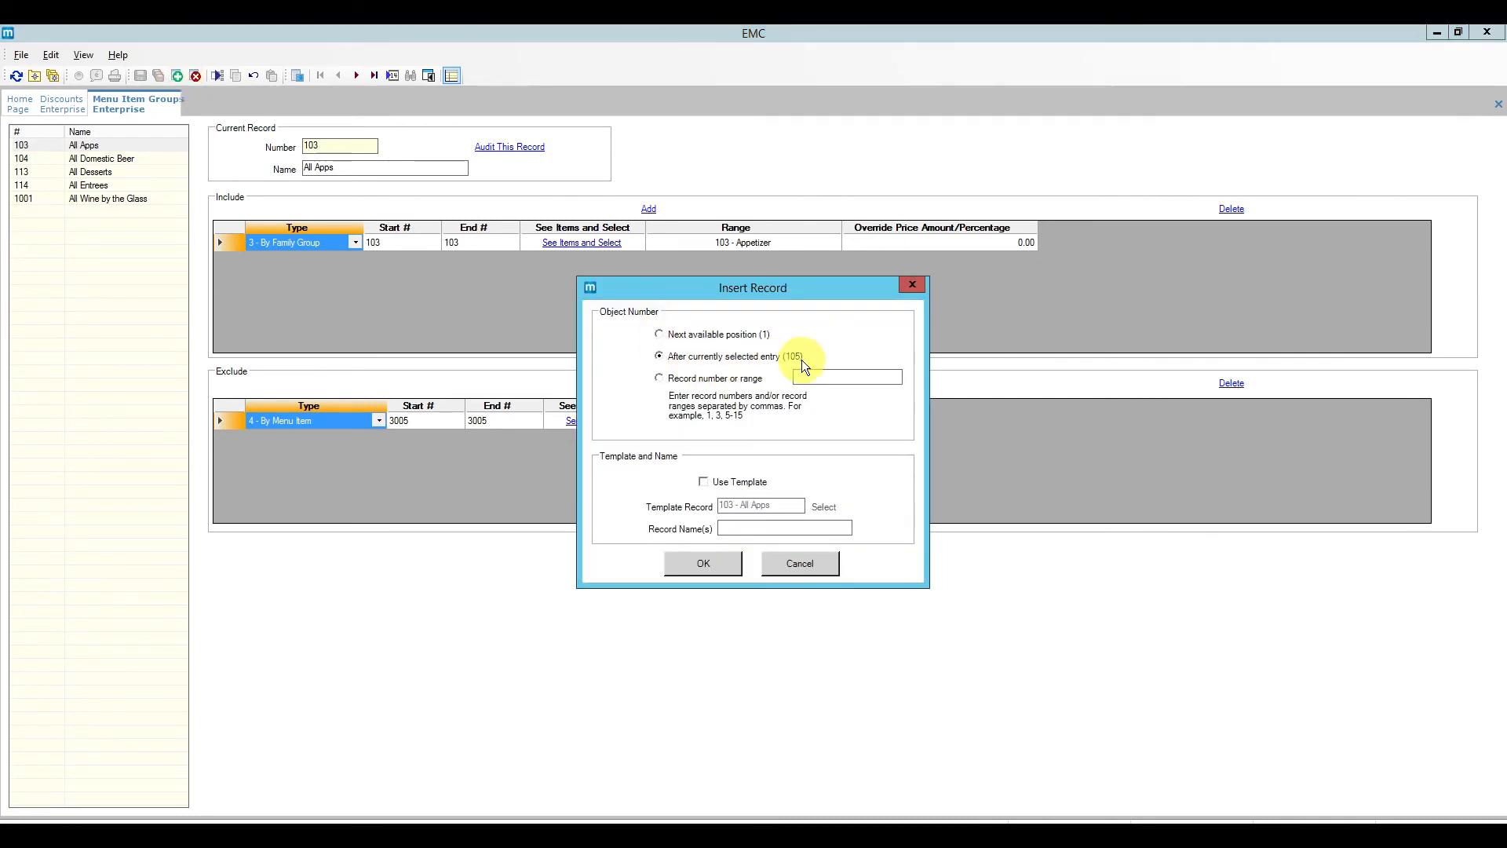
left_click(737, 528)
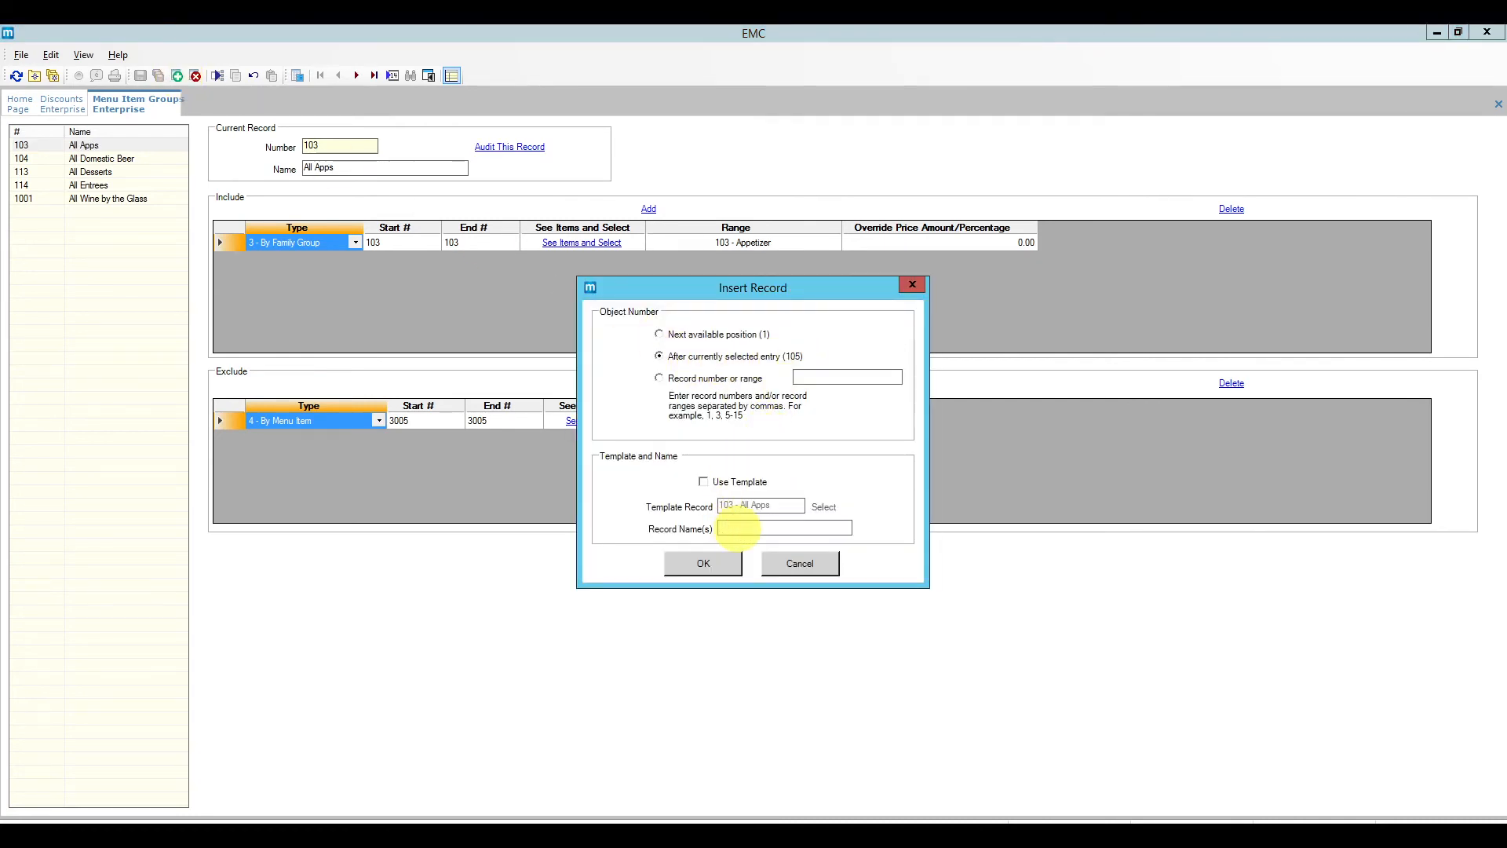
type("All Salads")
left_click(703, 562)
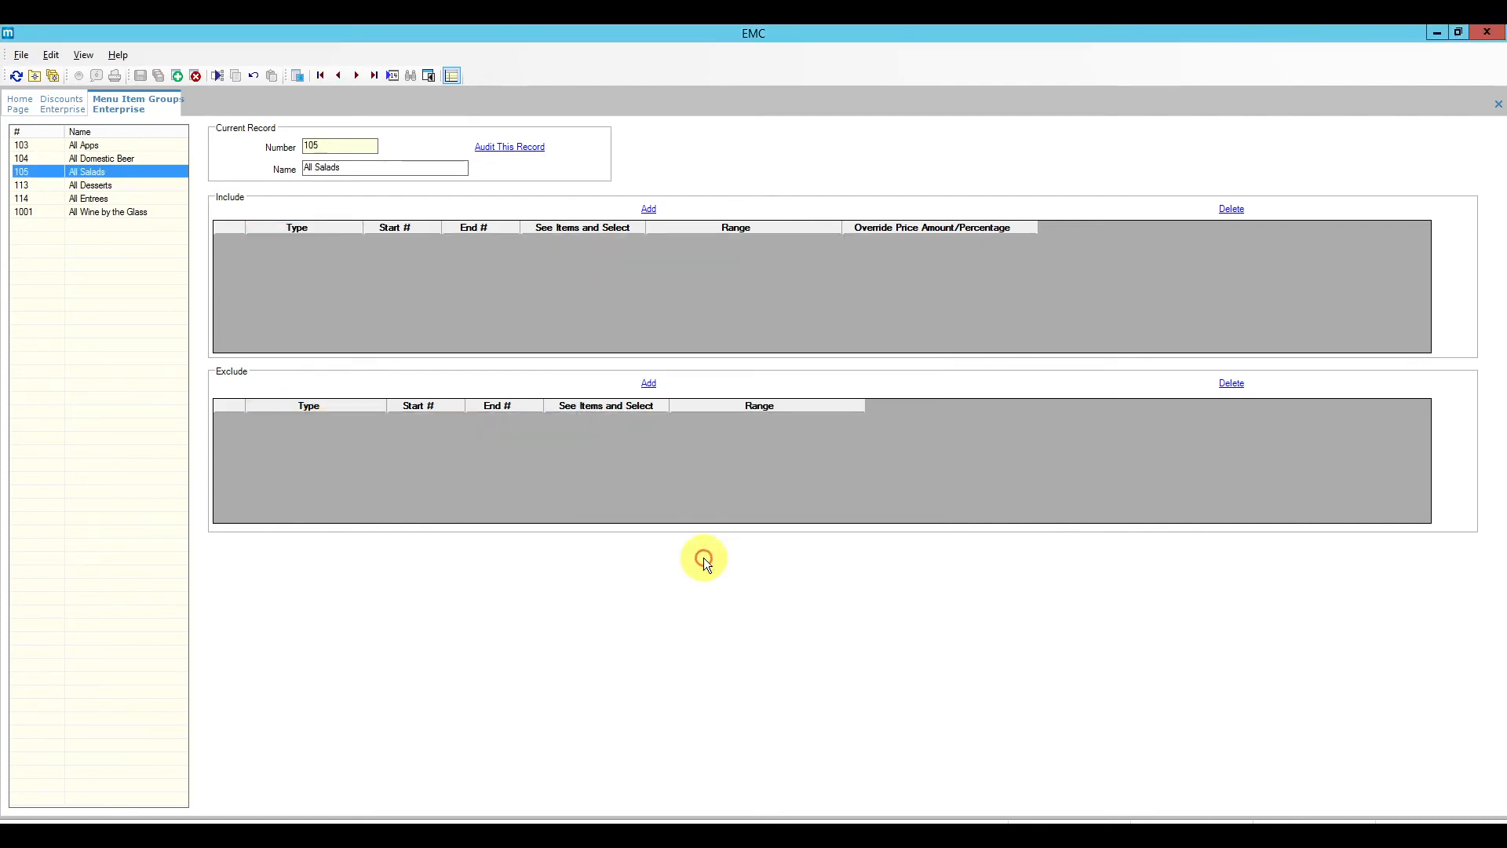
Step: Add an include rule to All Salads using the 105 Salad family group
left_click(649, 208)
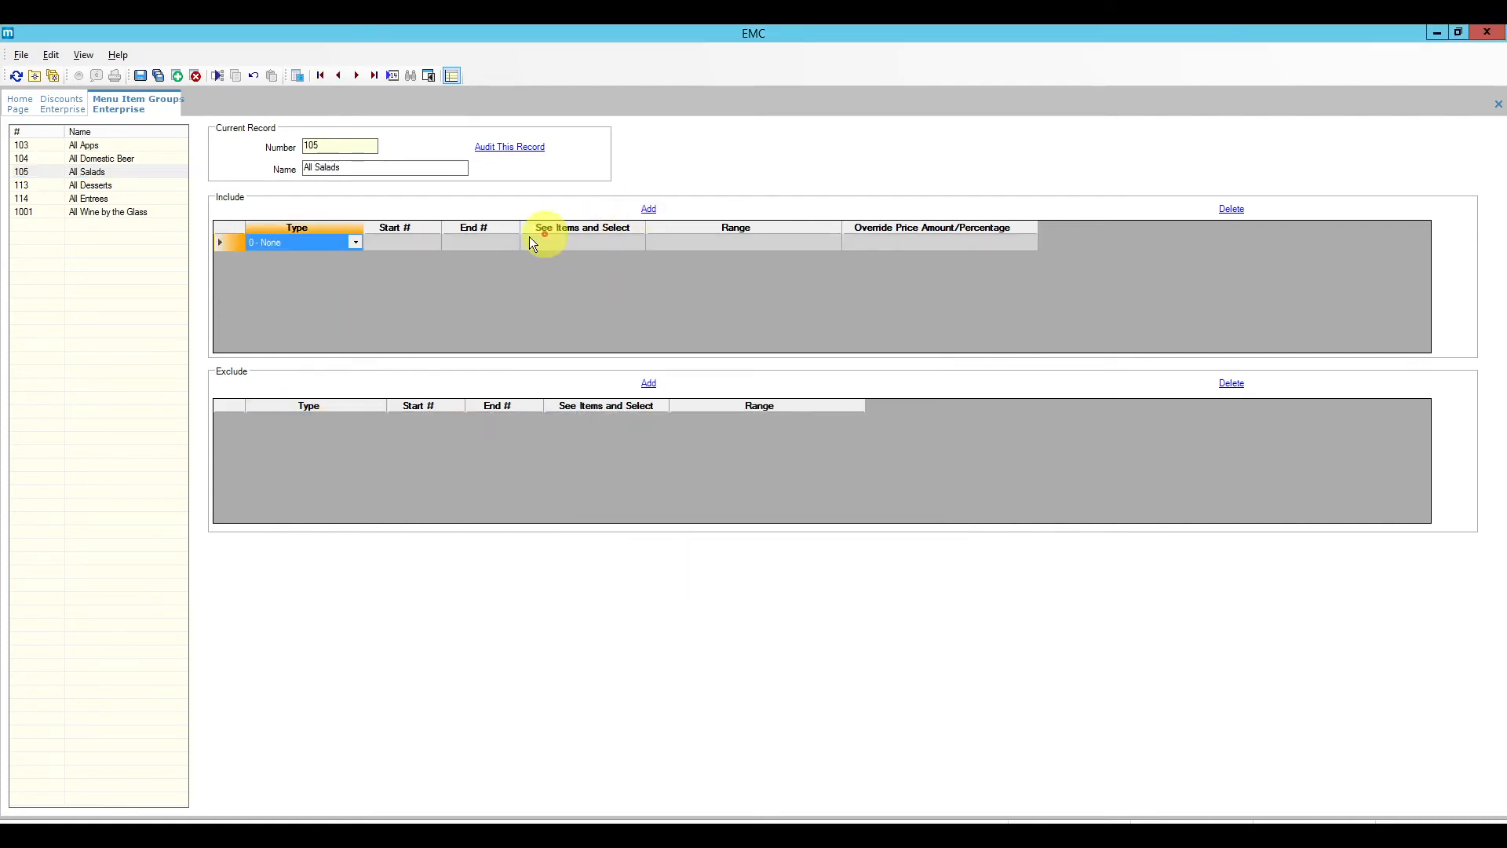
left_click(357, 244)
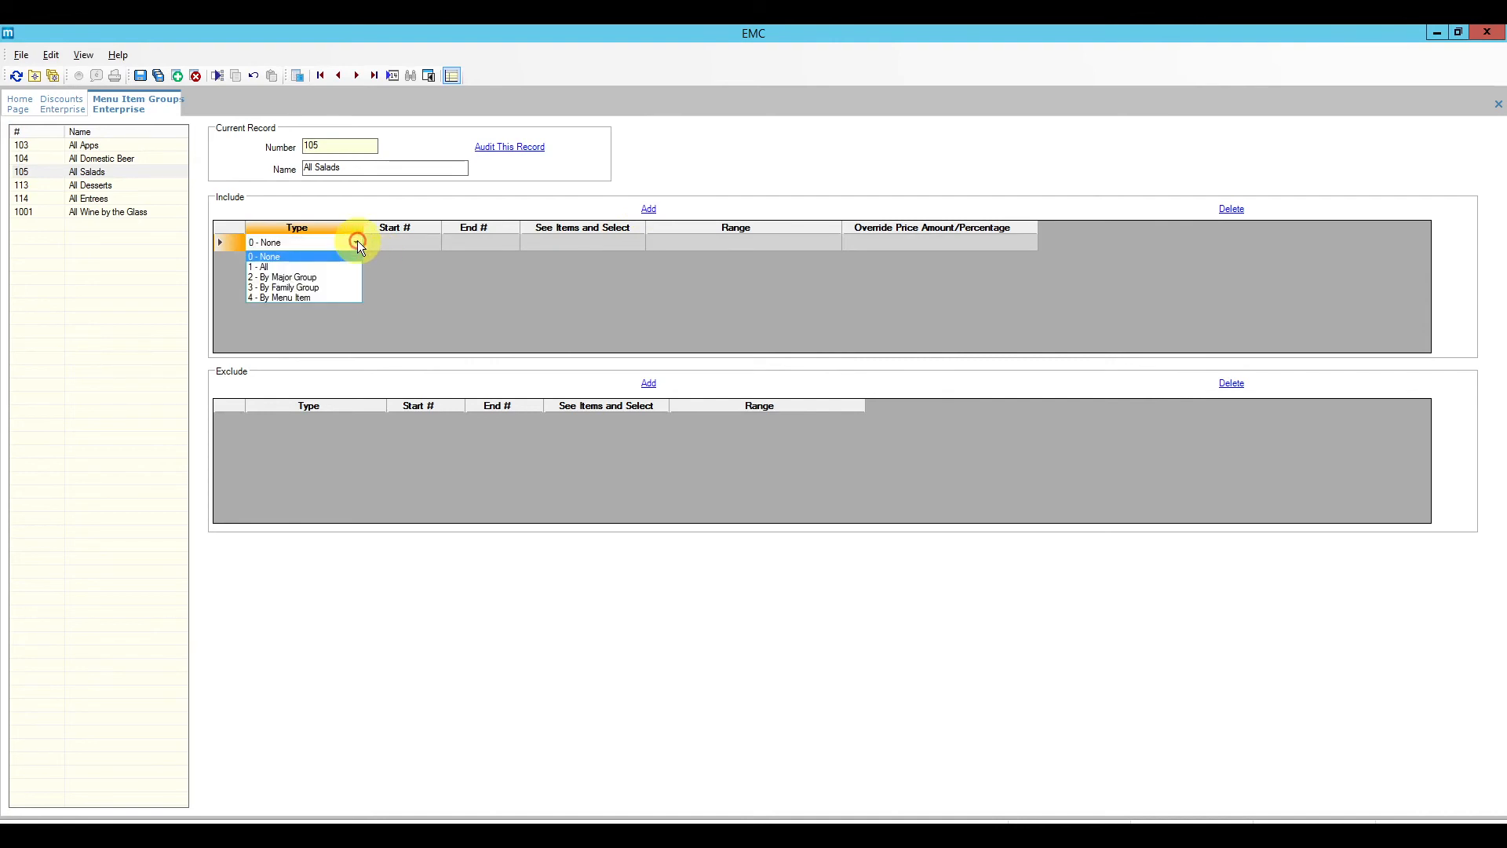
left_click(341, 288)
left_click(410, 242)
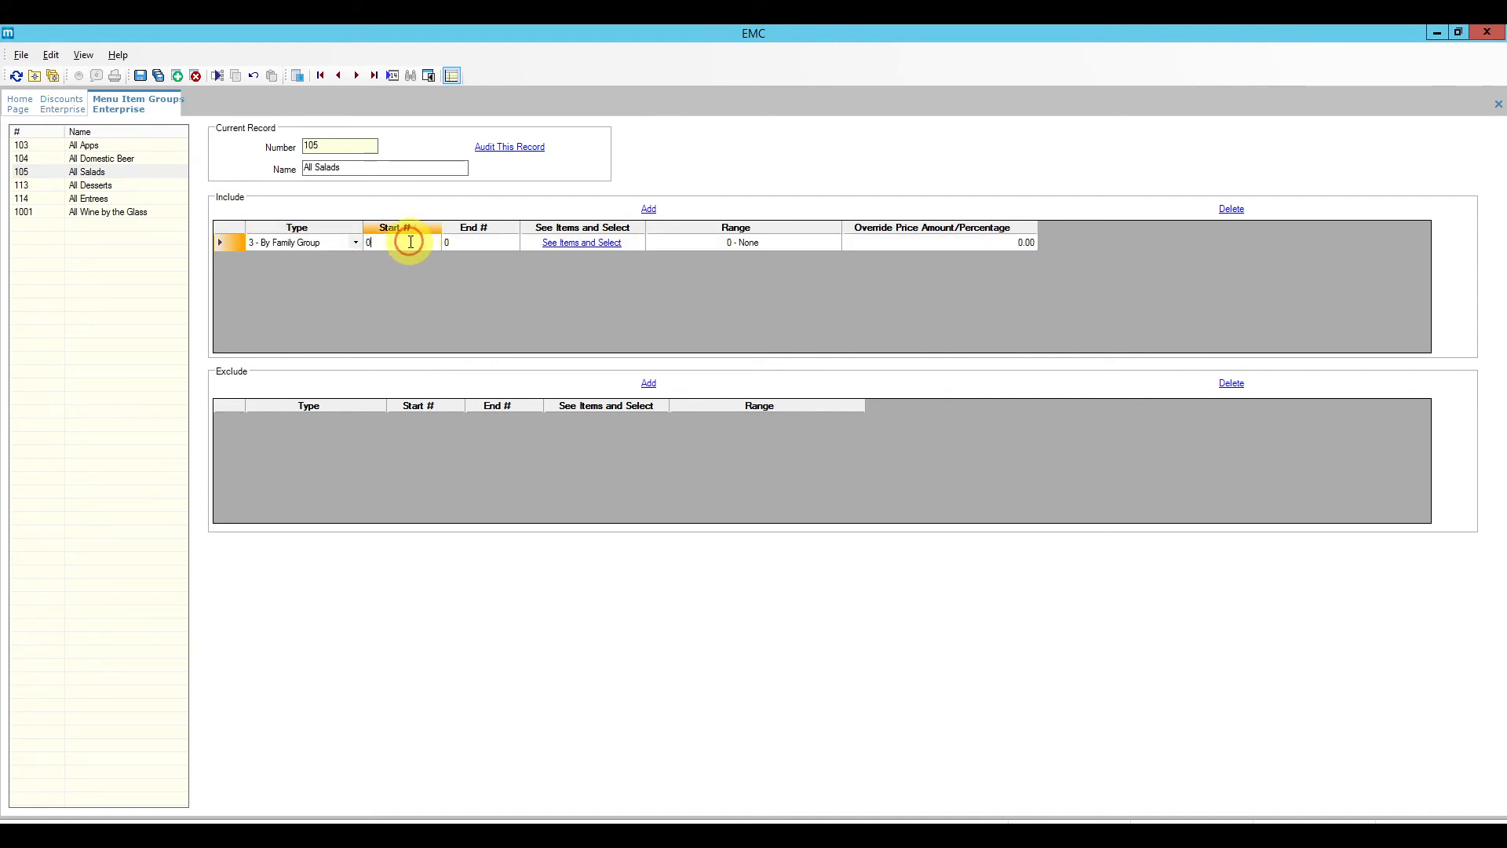
left_click(567, 243)
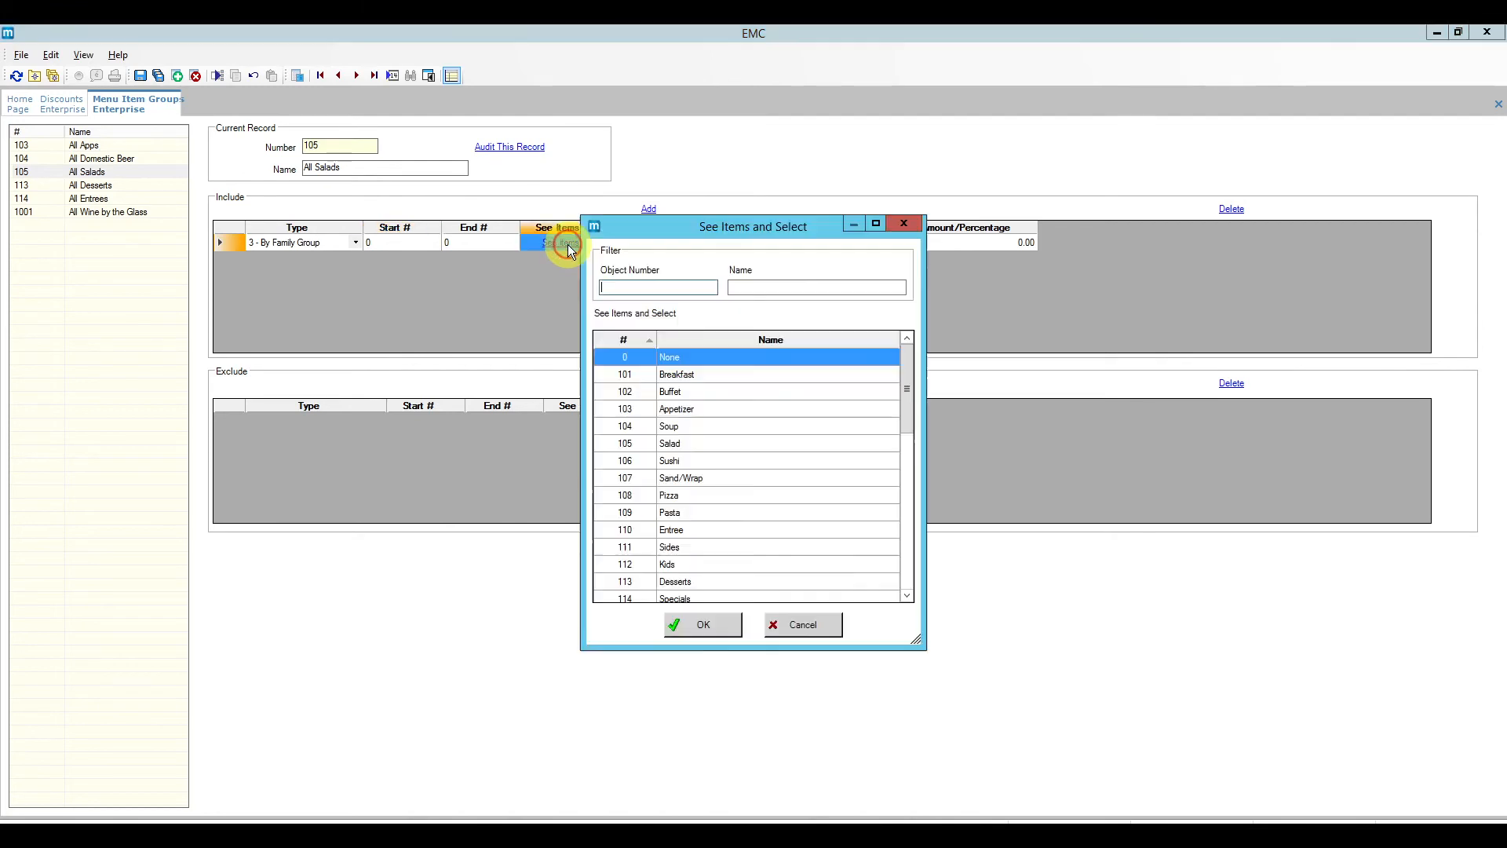
left_click(692, 444)
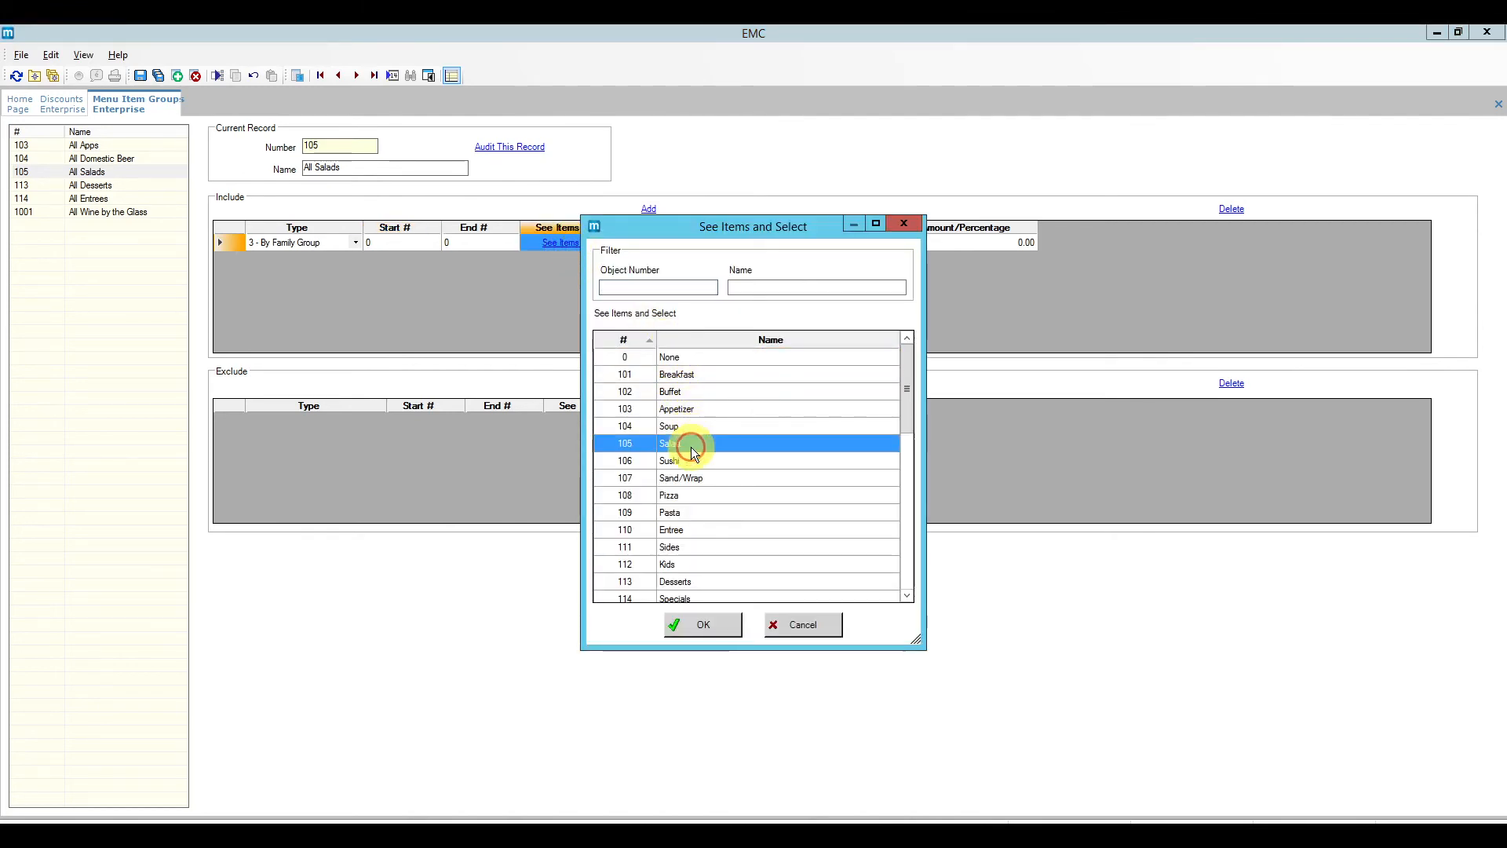
left_click(710, 625)
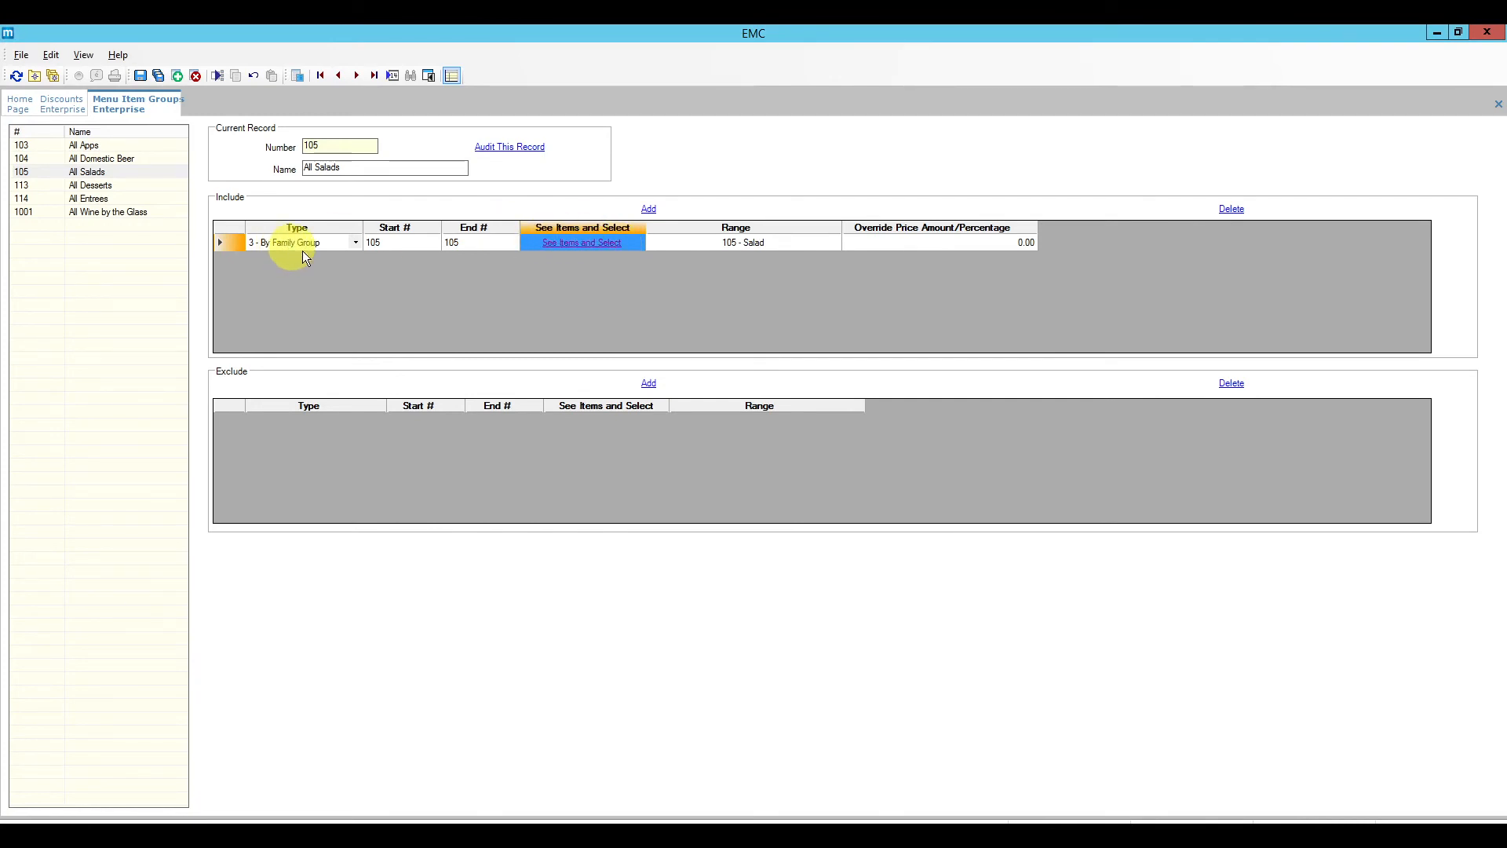
Step: Switch the include rule to By Menu Item, starting at 5001 Caesar Salad
left_click(356, 243)
left_click(311, 297)
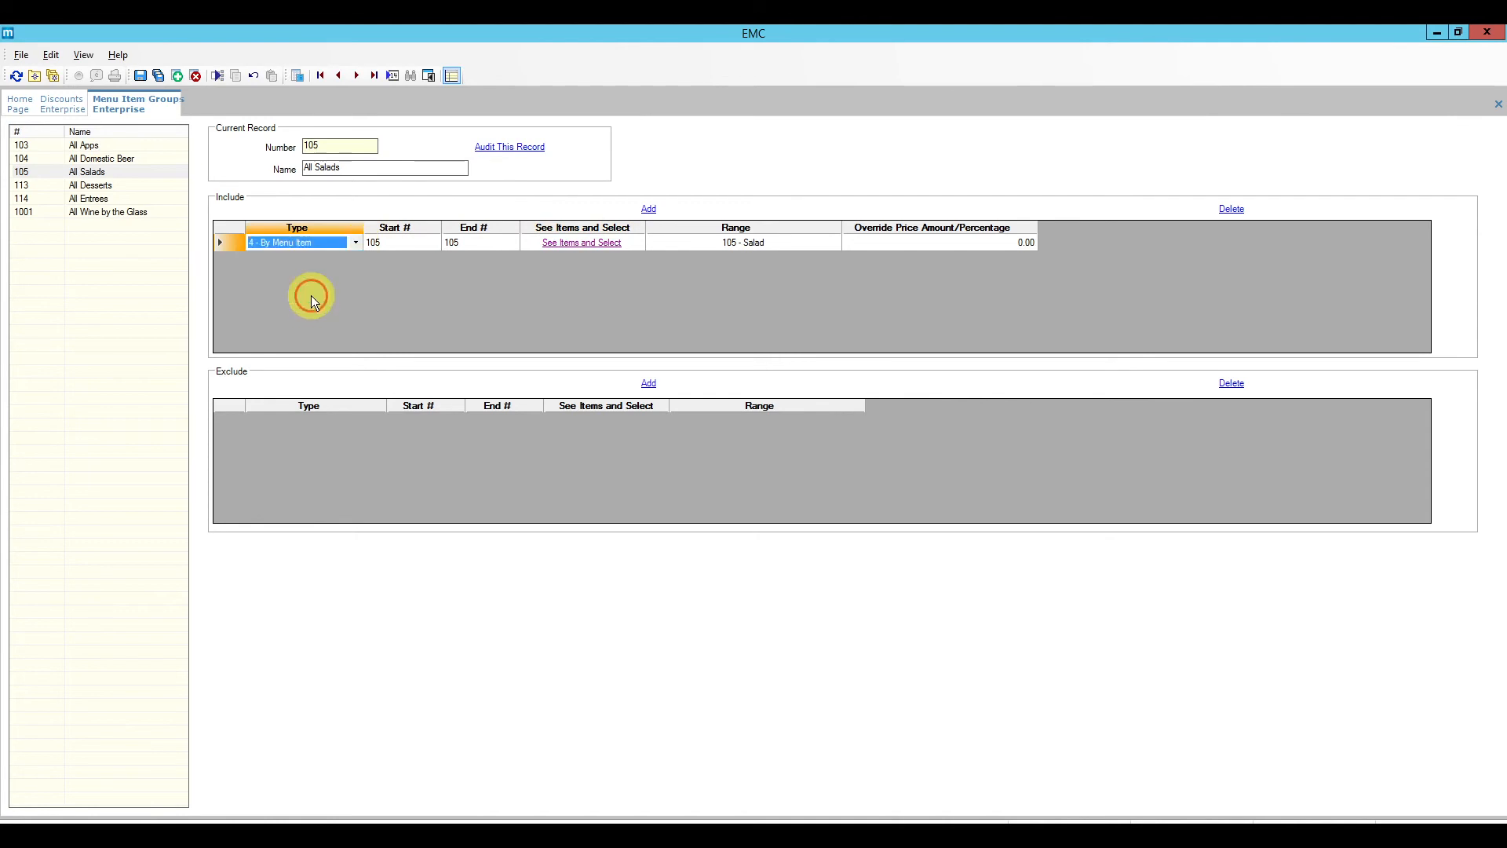
left_click(402, 245)
left_click(393, 244)
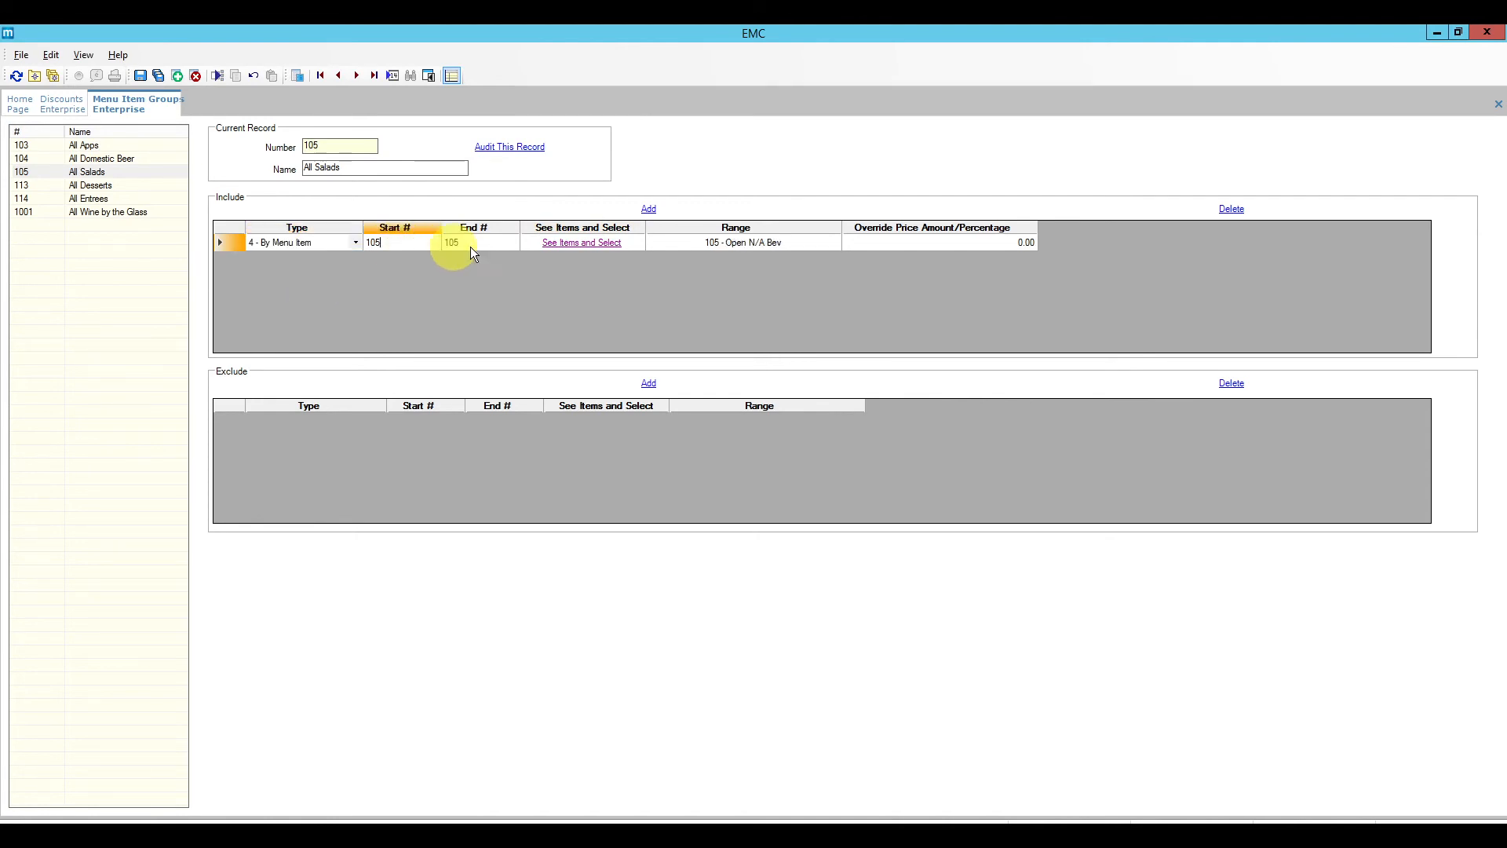
left_click(568, 247)
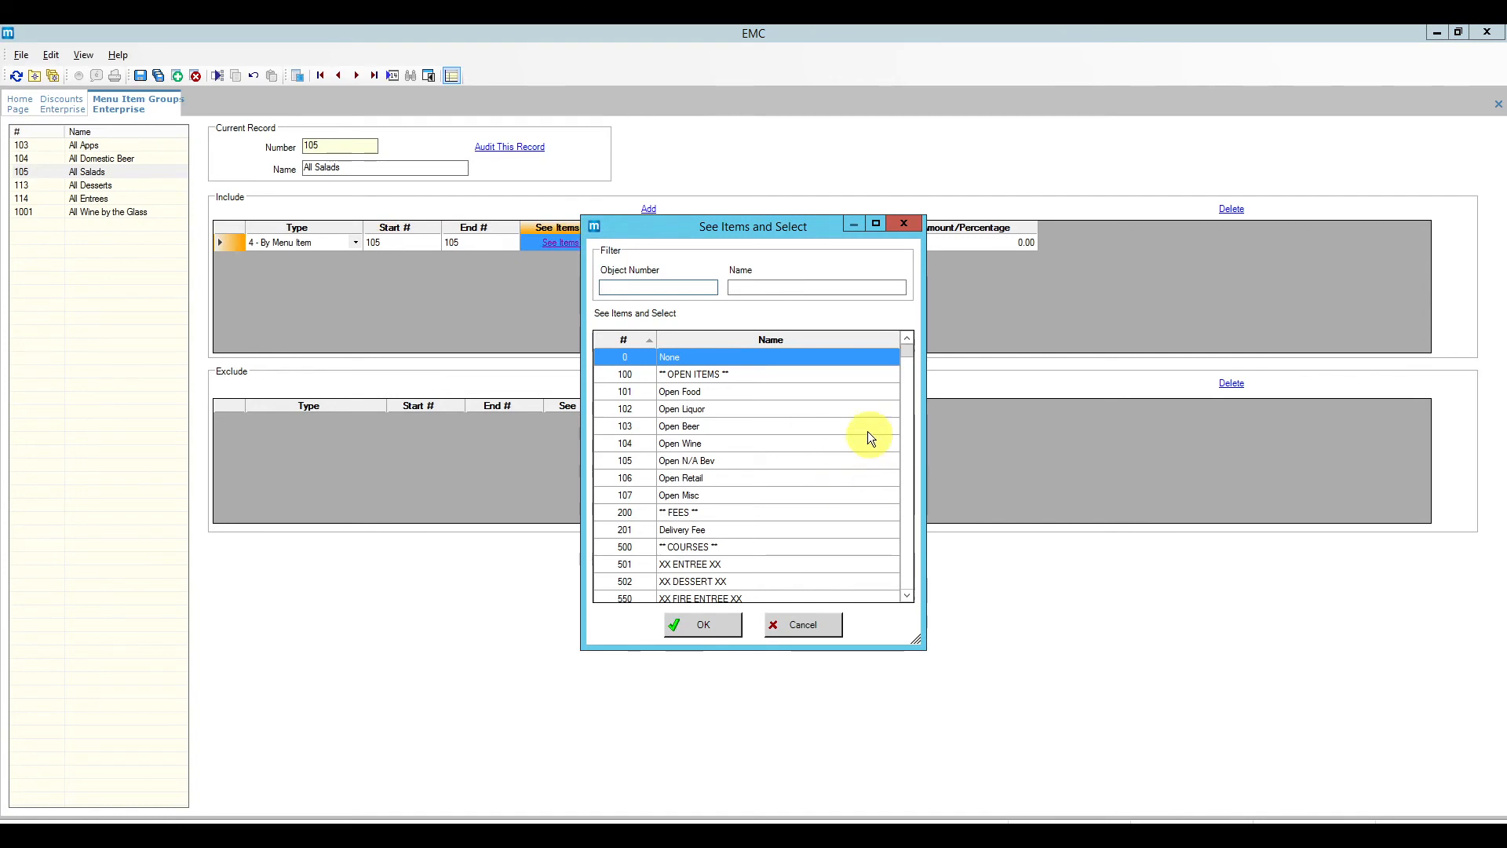
left_click(787, 288)
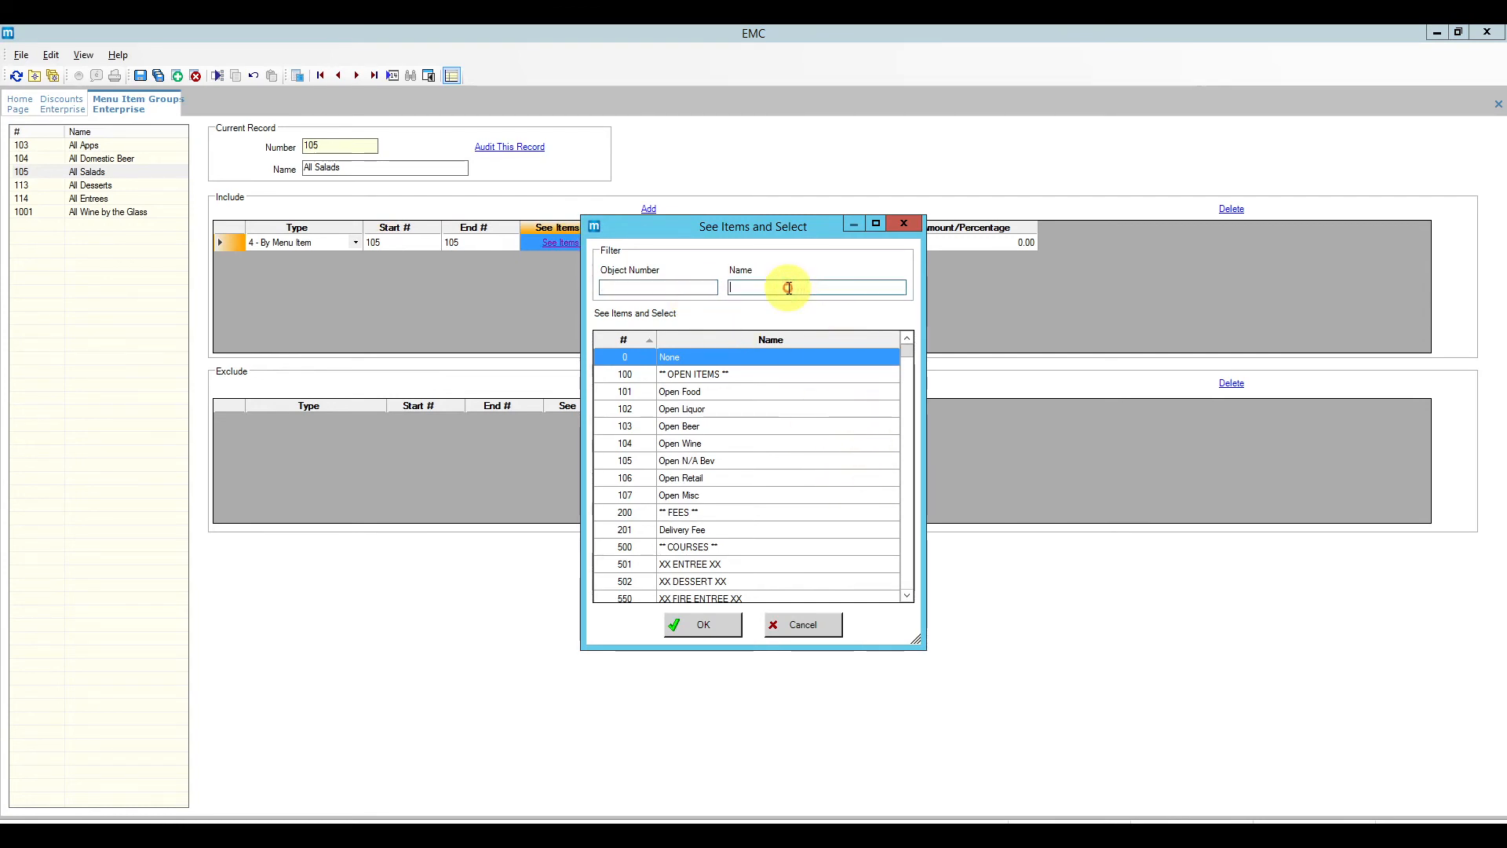
type("sala")
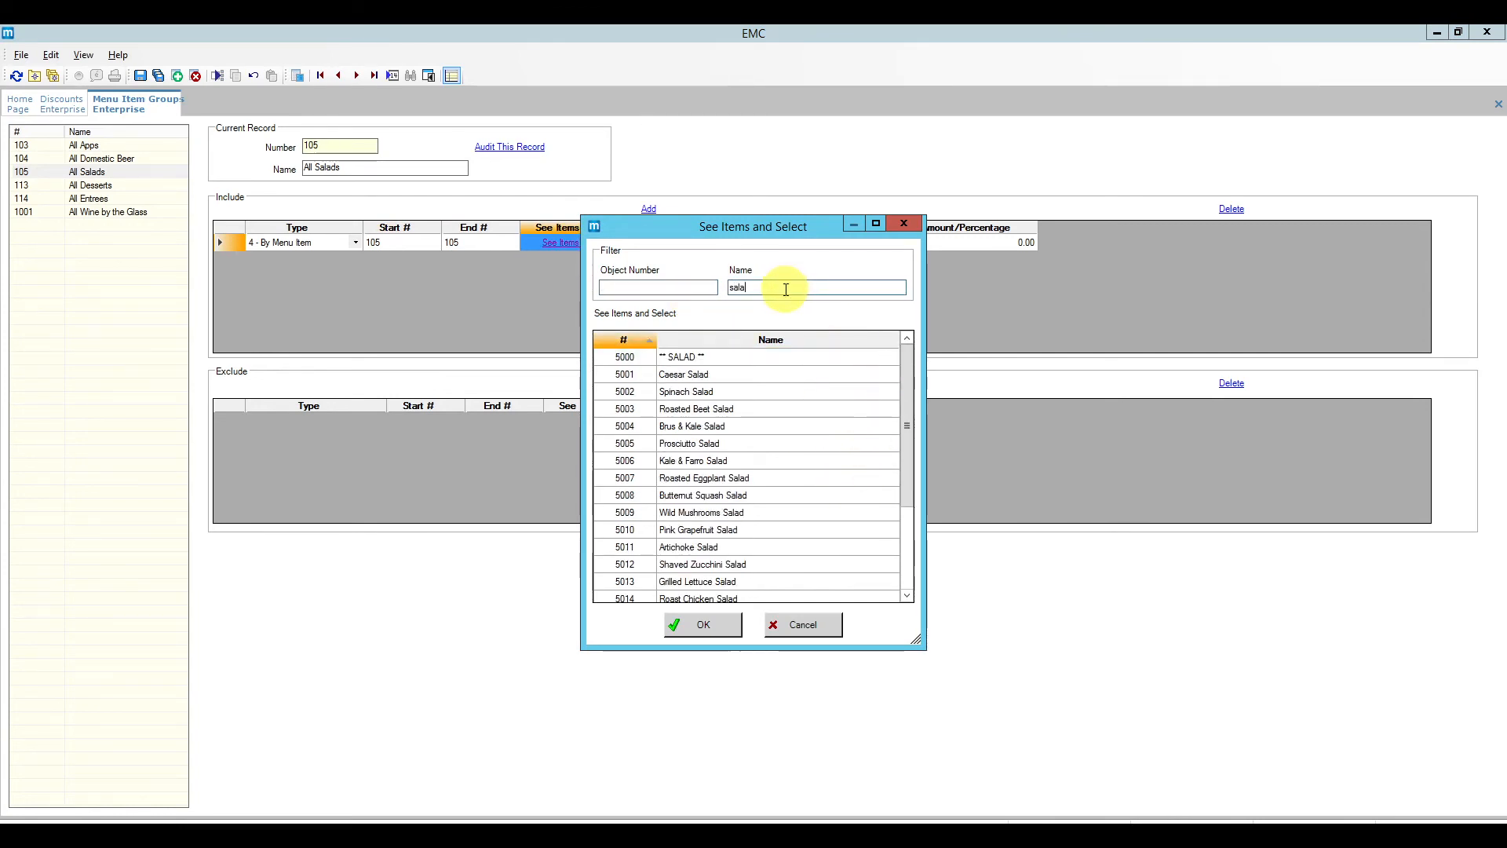
left_click(633, 373)
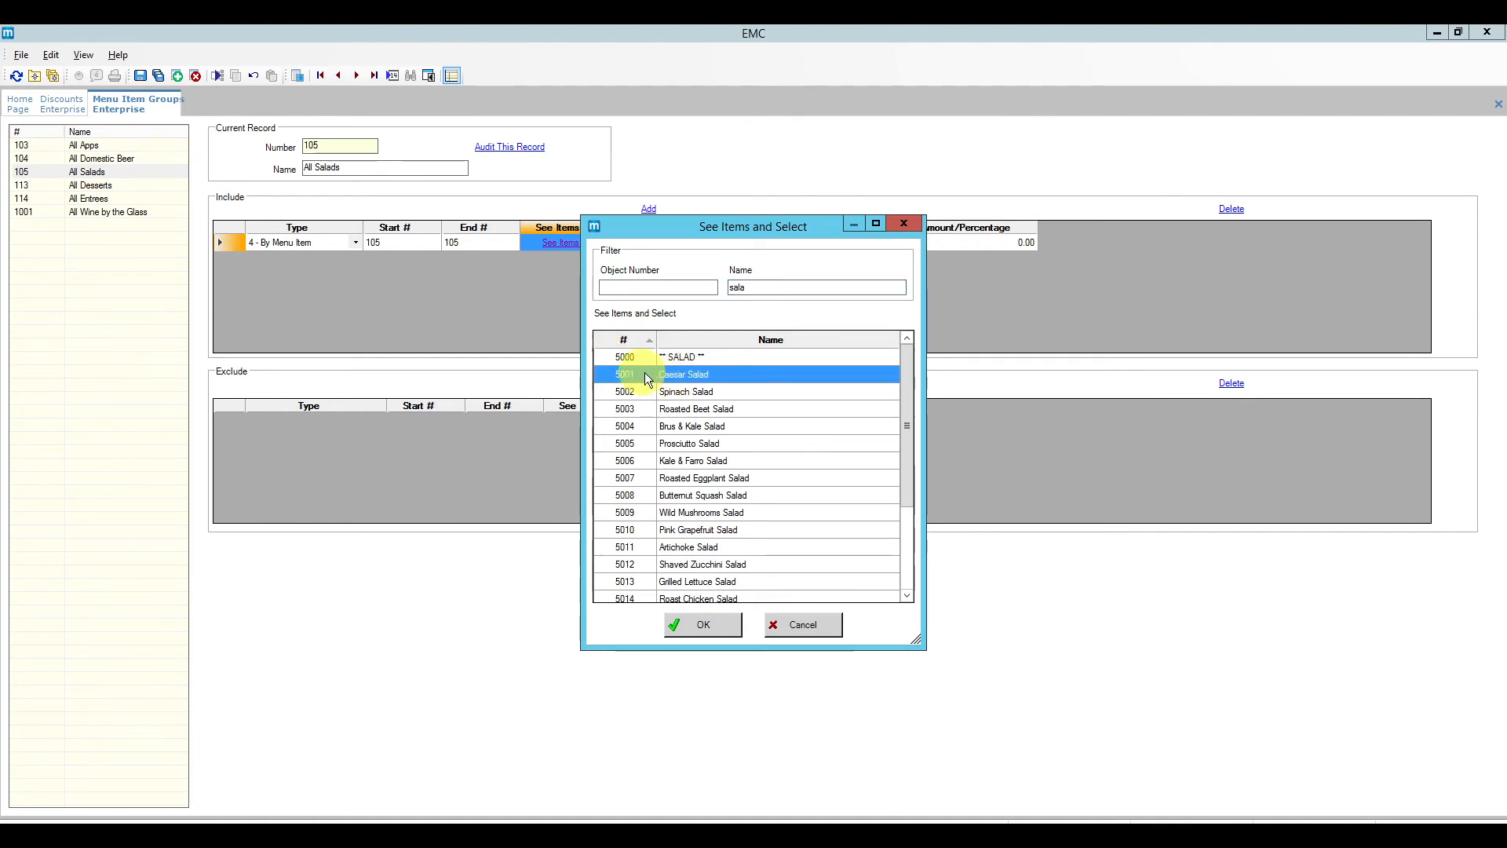
left_click(703, 624)
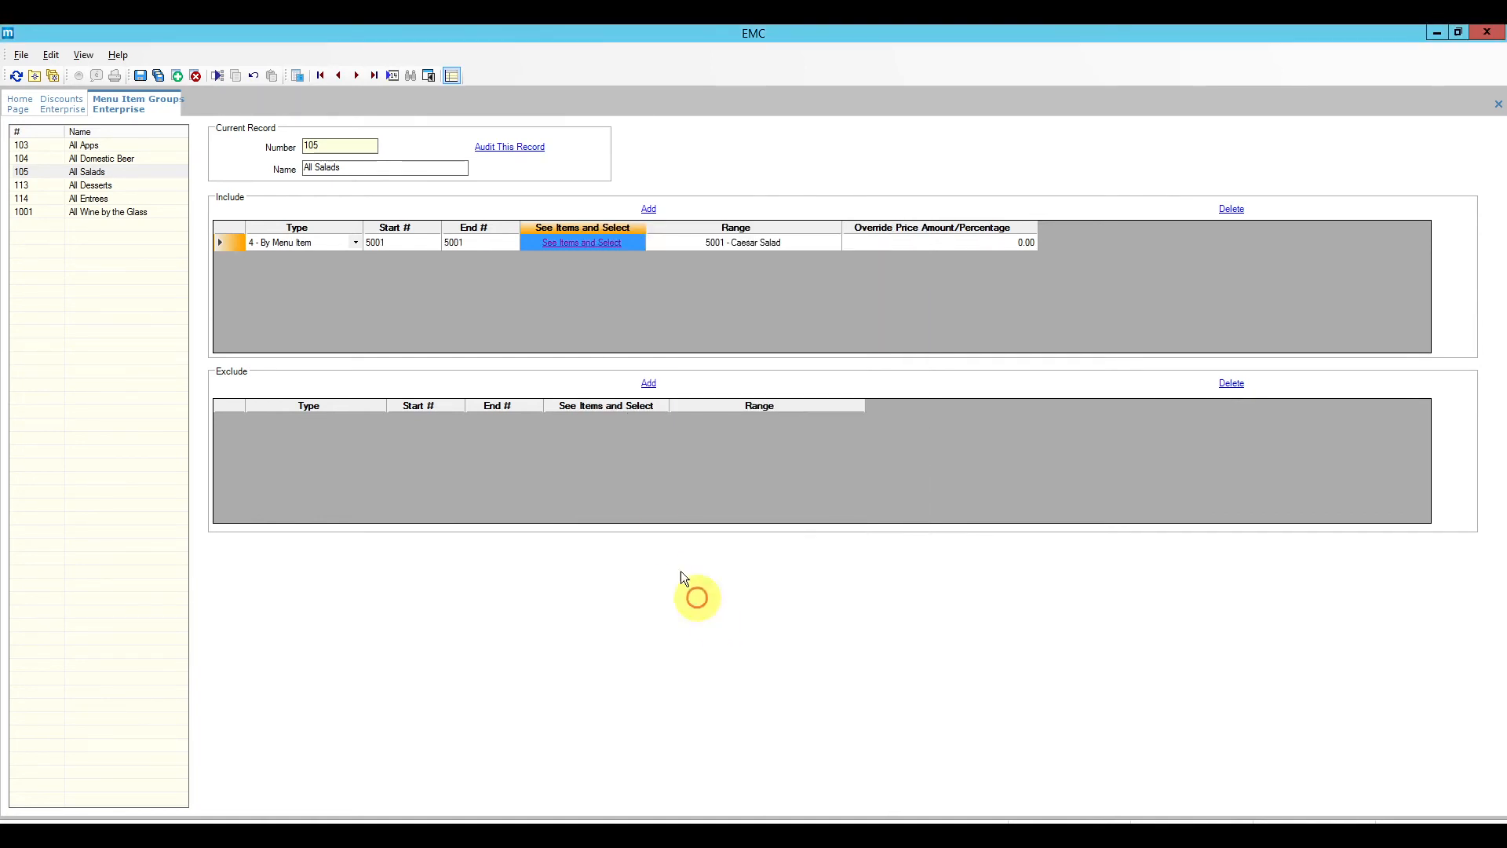
Step: Set the include range's end item to 5018 Quinoa Salad
left_click(471, 243)
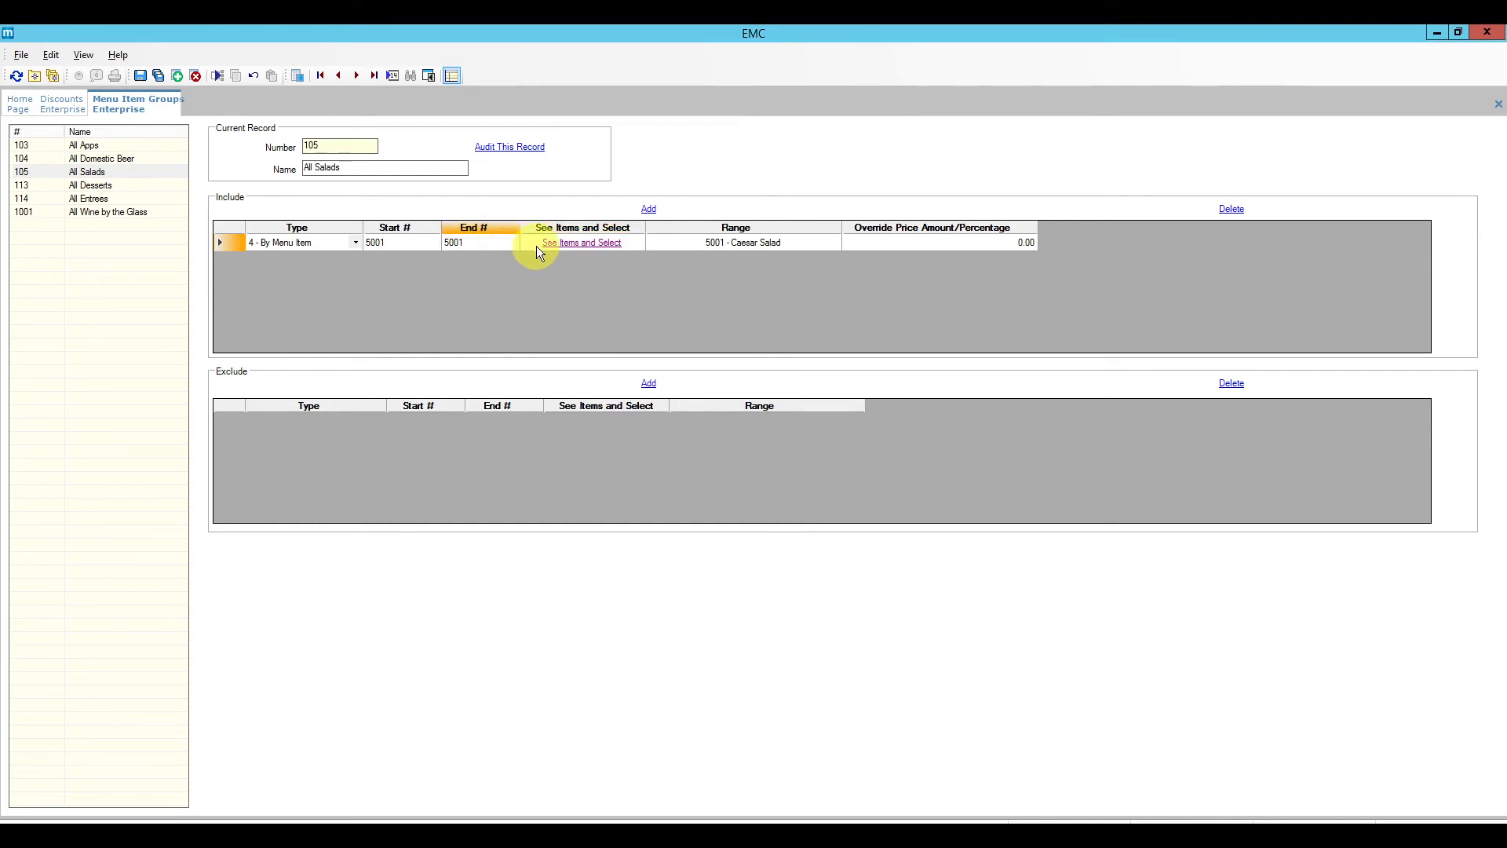
left_click(572, 246)
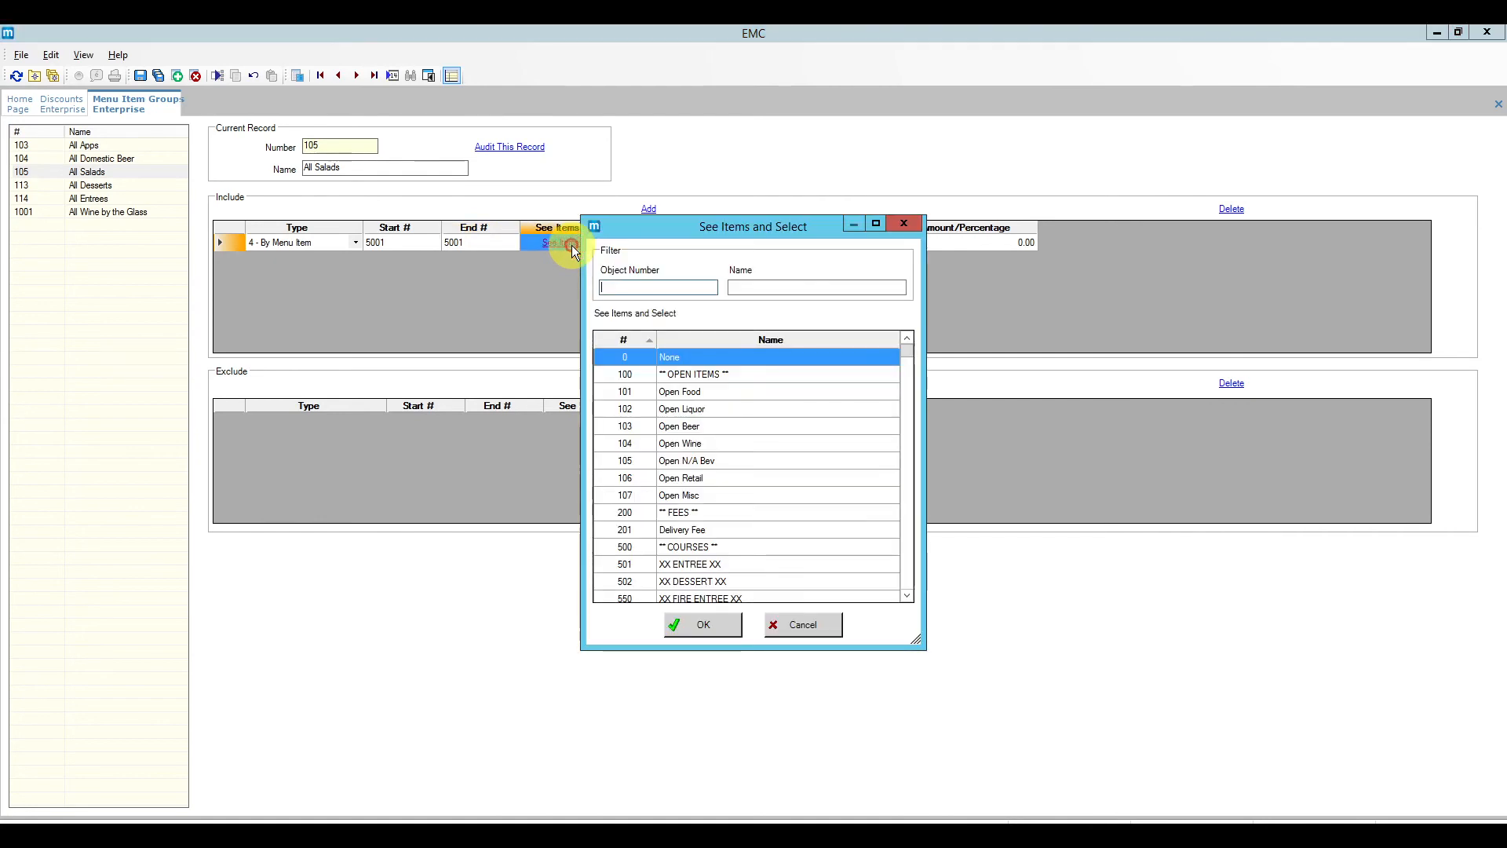
left_click_drag(910, 357, 911, 383)
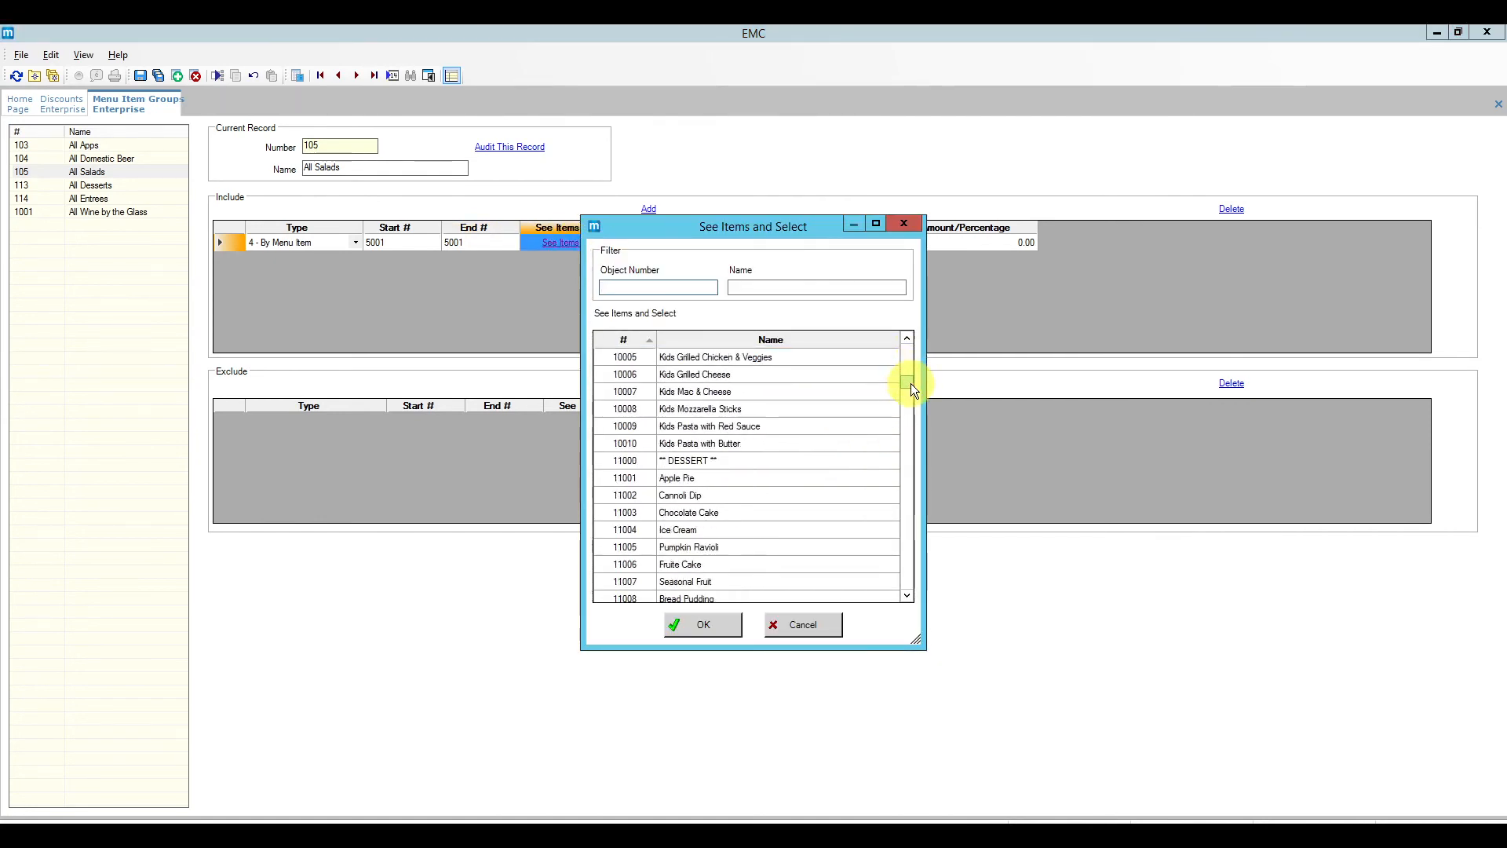
scroll(783, 410, "up", 20)
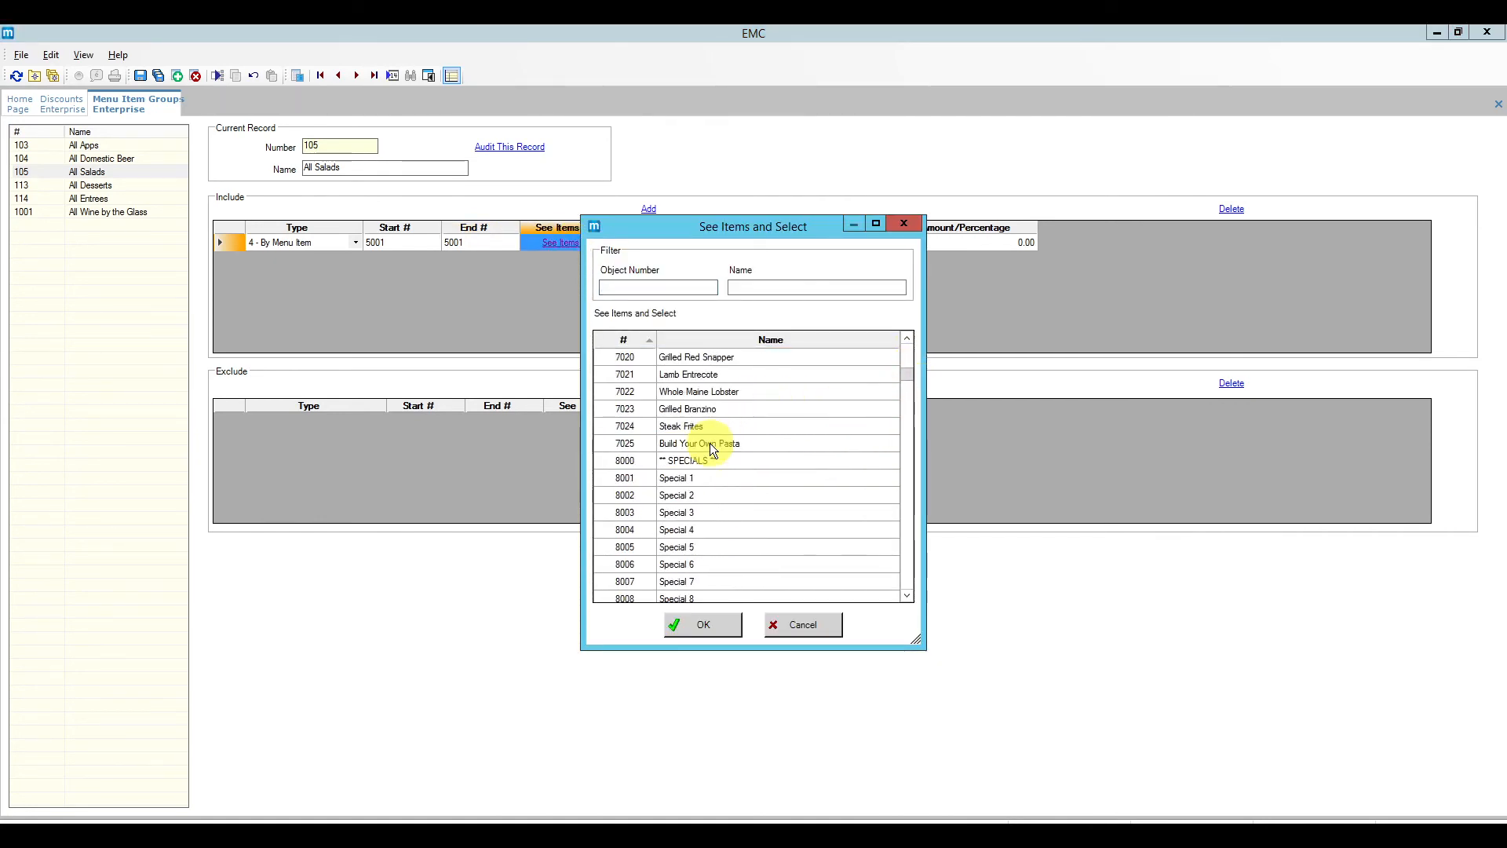
scroll(702, 455, "down", 1)
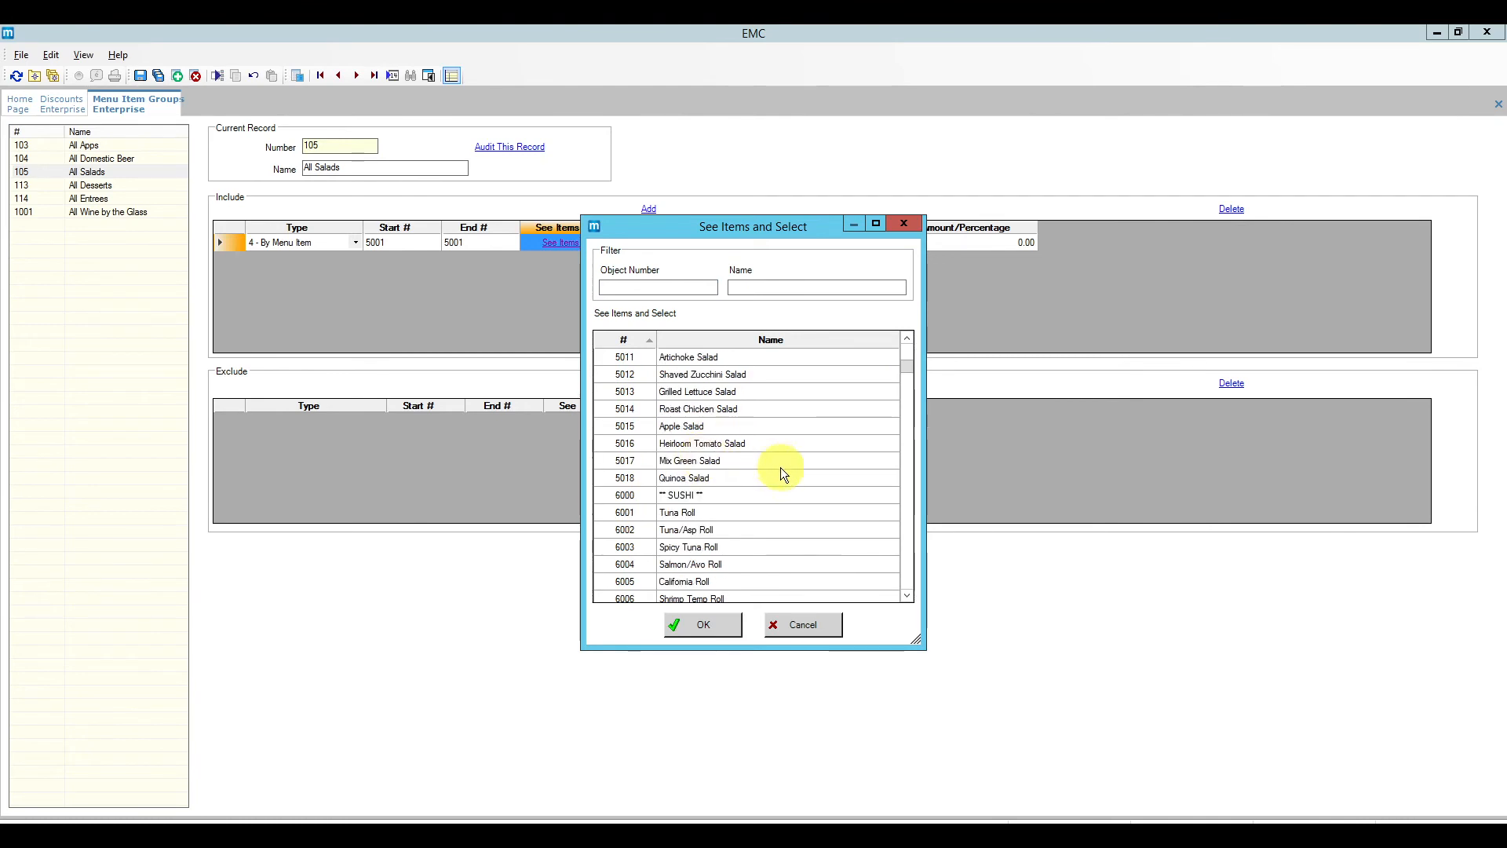
left_click(617, 479)
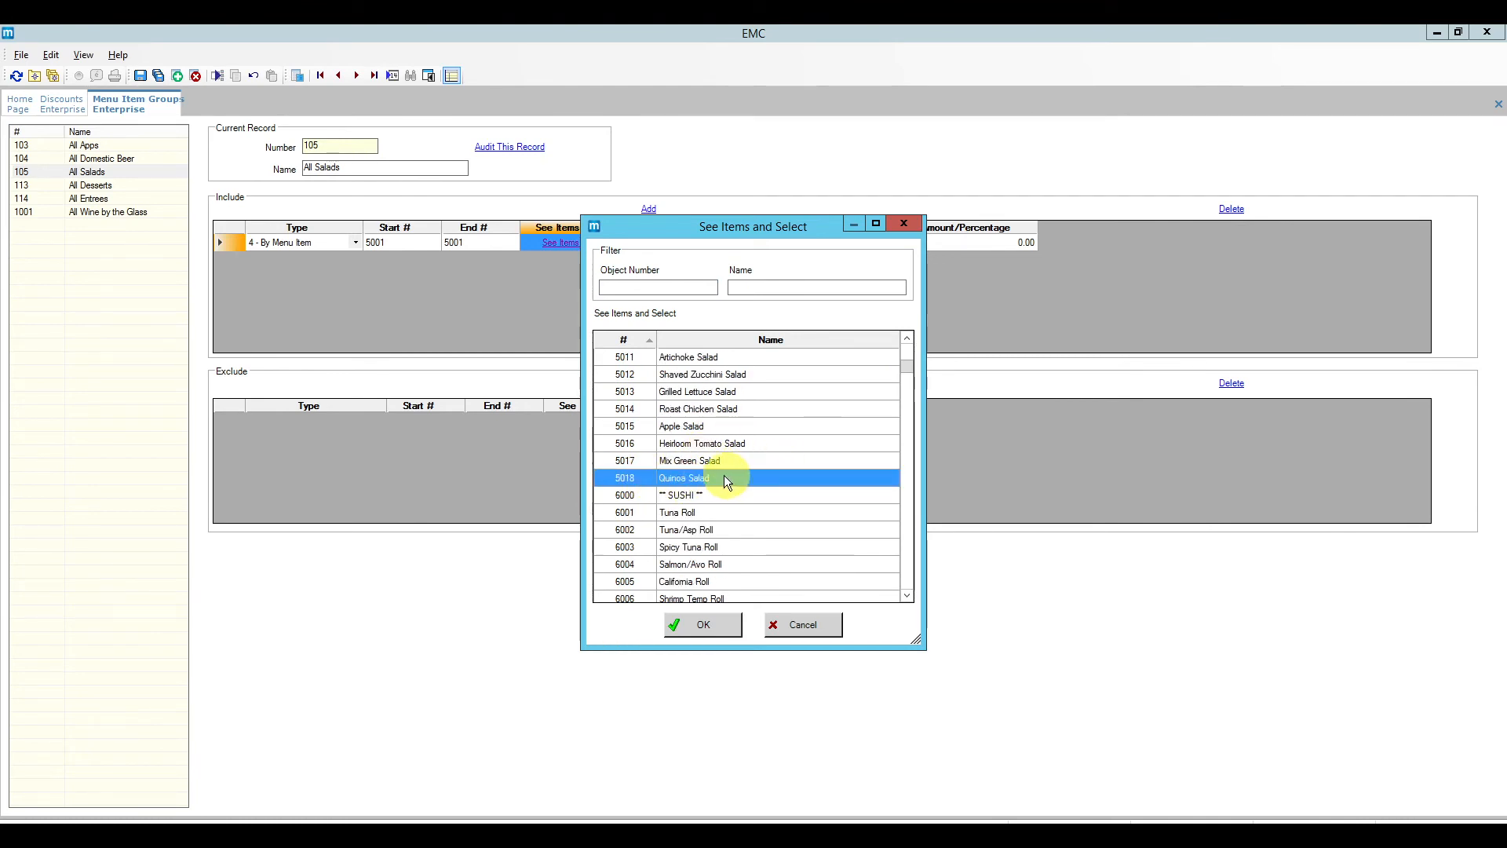
left_click(704, 627)
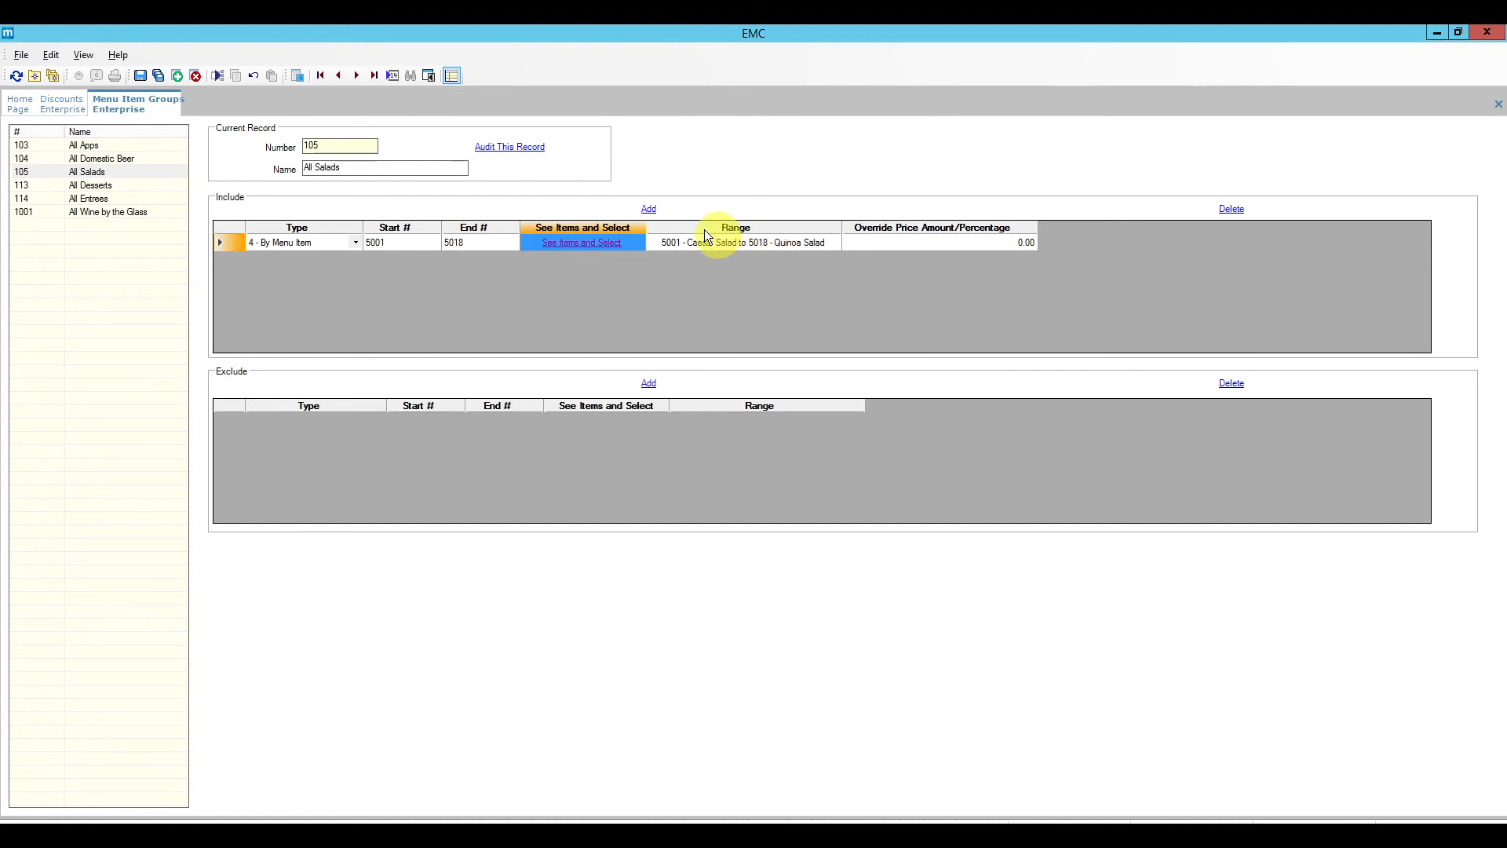
Step: Browse the menu item list to check where the salad item numbers end
left_click(563, 243)
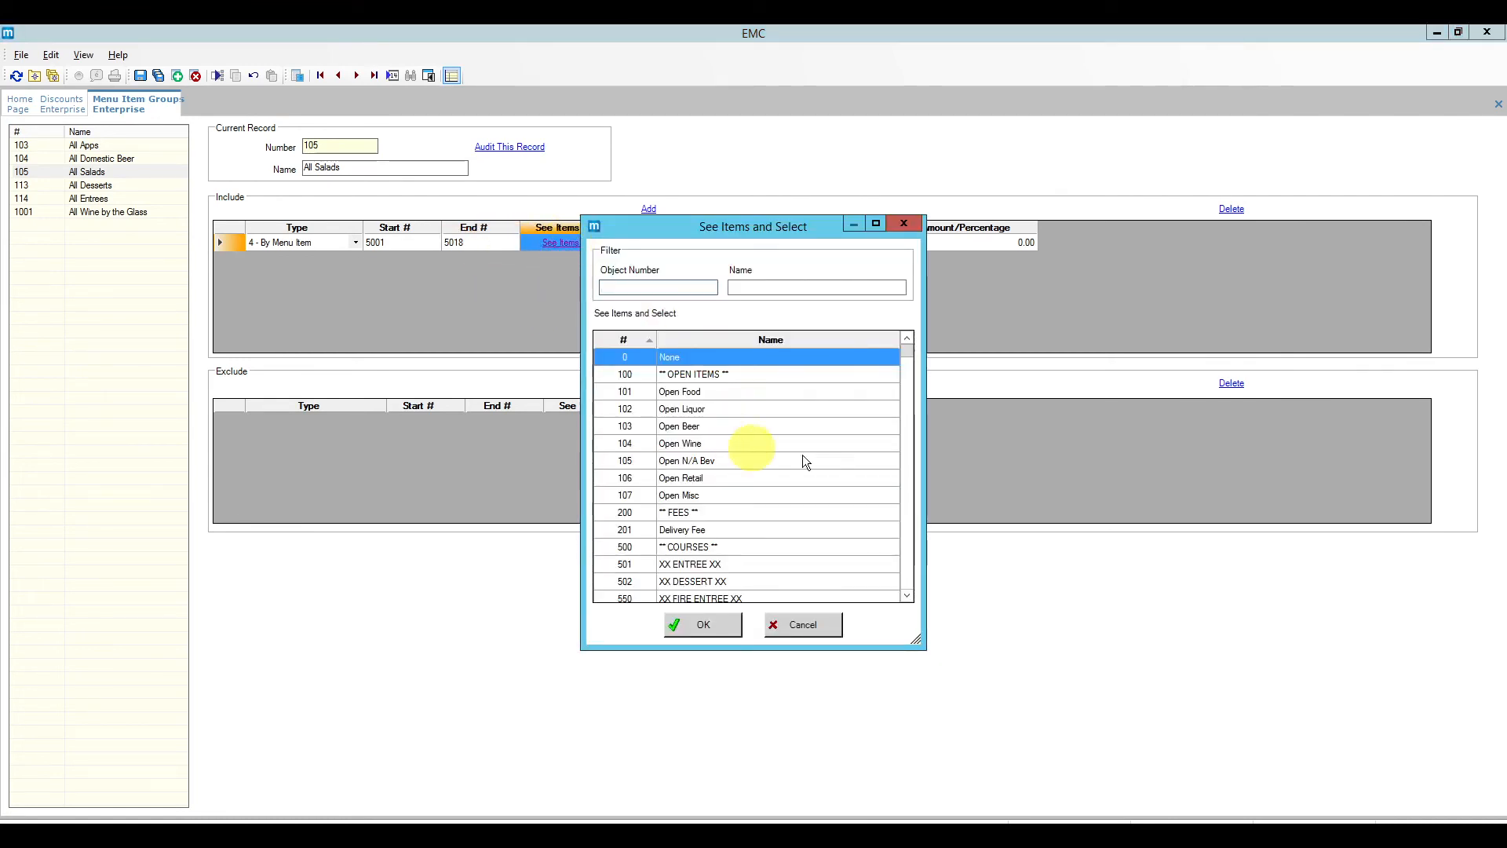
left_click(812, 409)
scroll(771, 470, "down", 5)
scroll(770, 464, "down", 15)
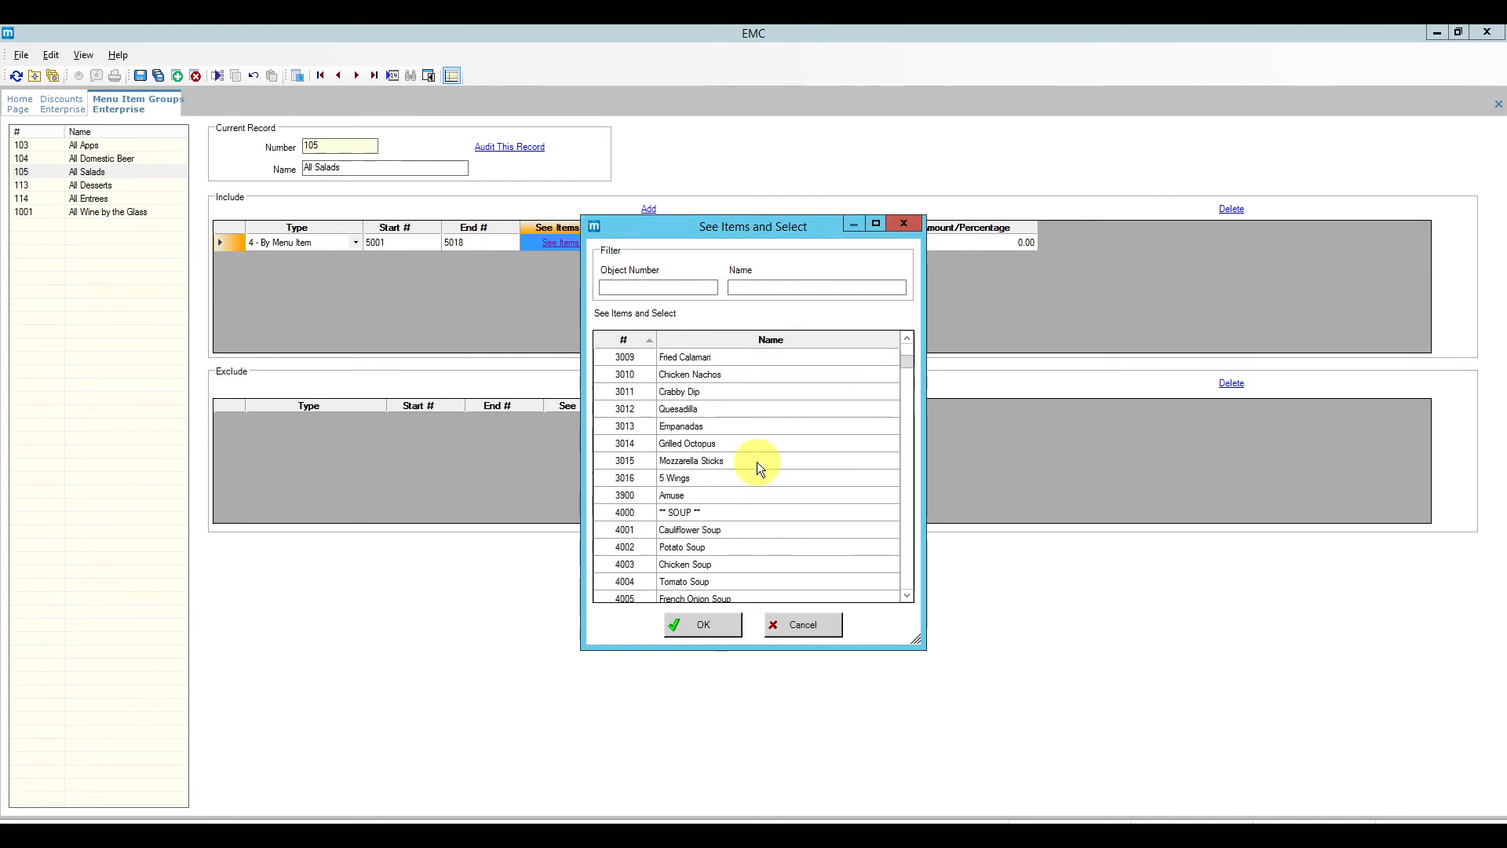
scroll(758, 467, "down", 6)
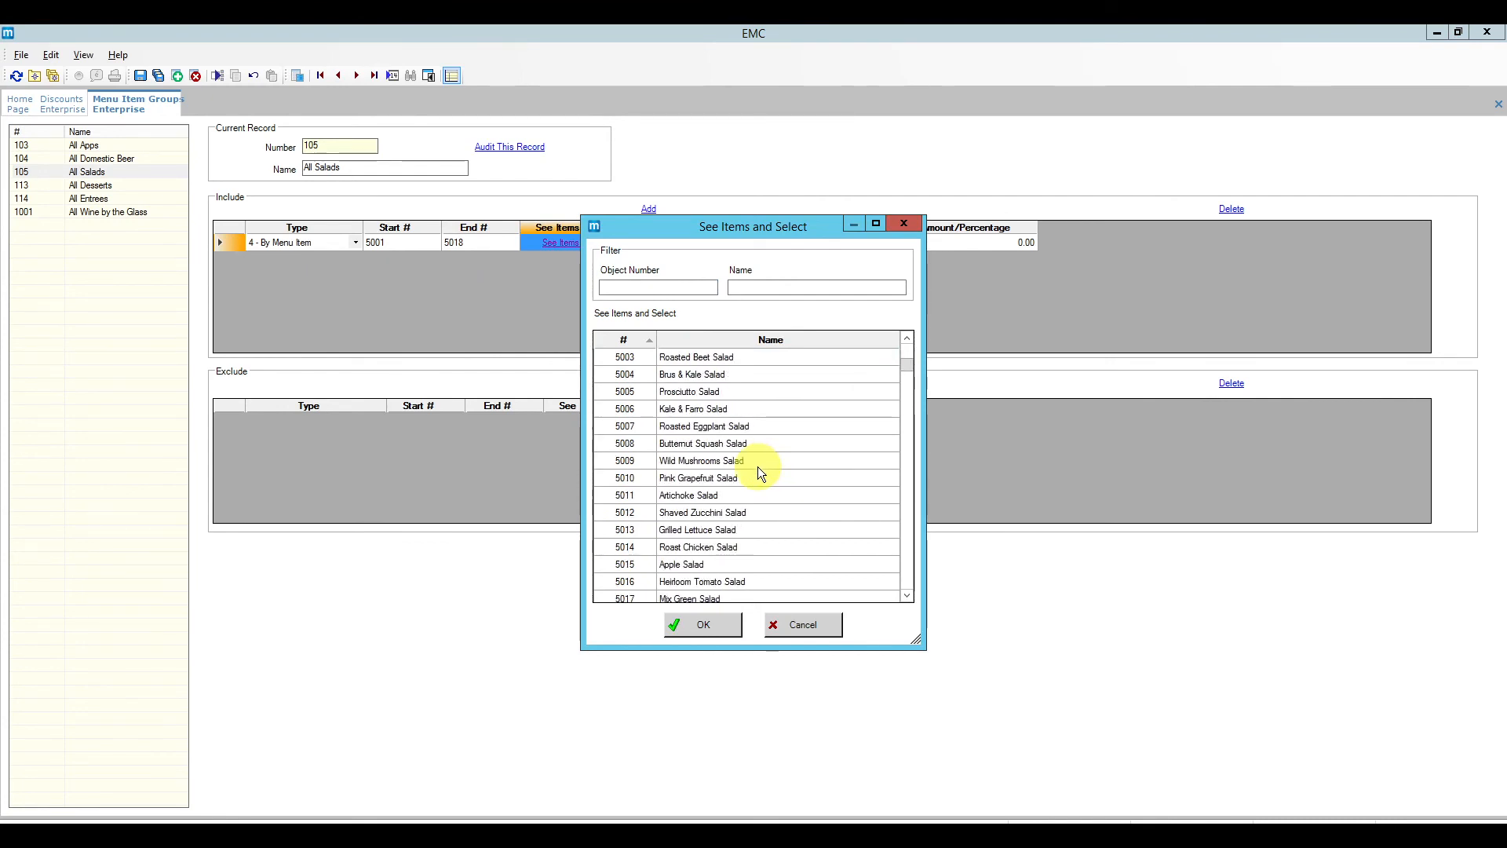
scroll(759, 470, "down", 3)
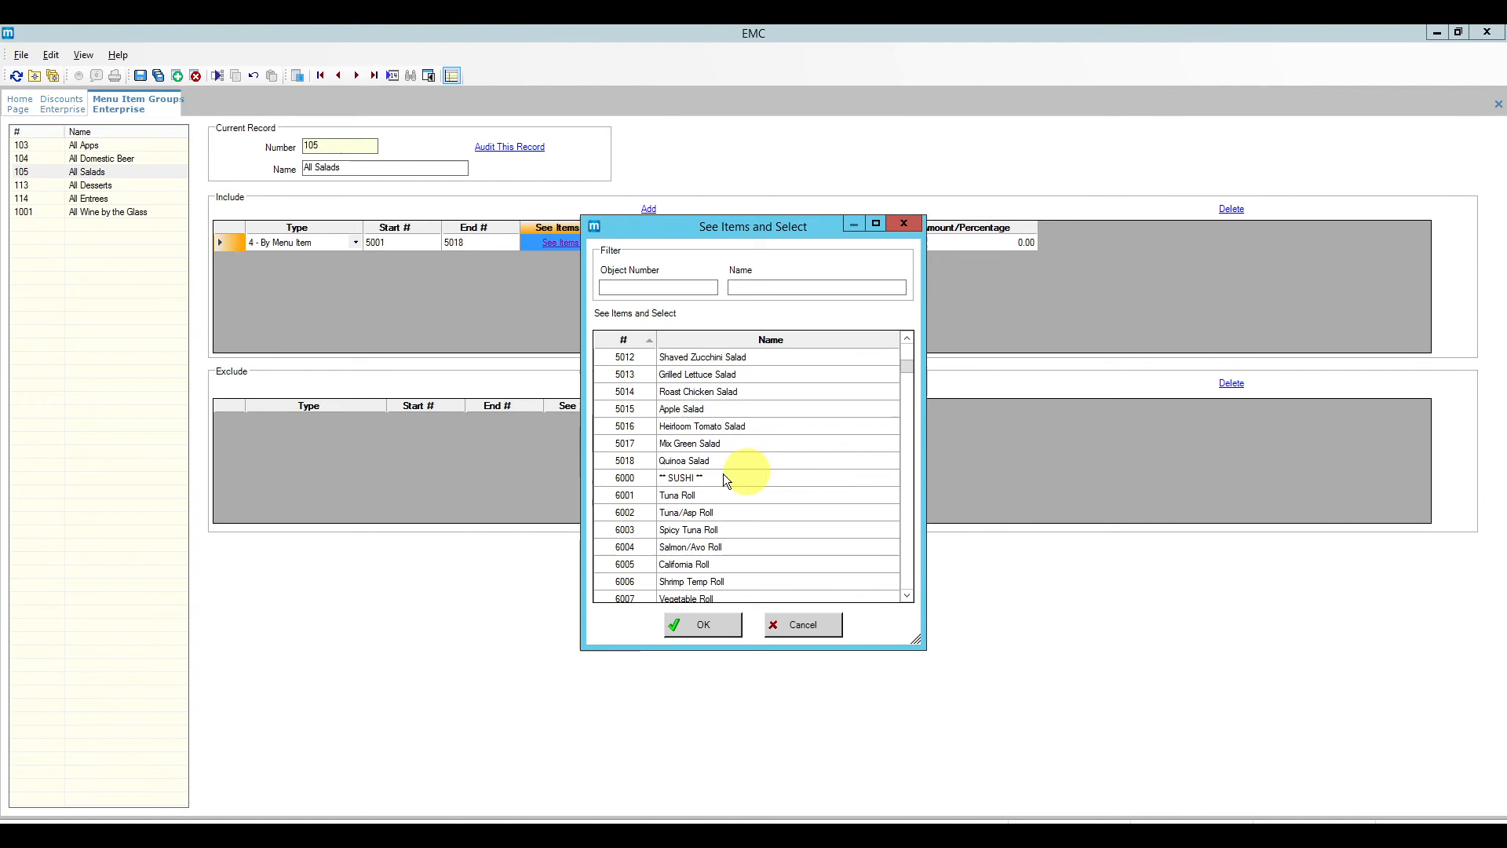
left_click(632, 478)
left_click(800, 622)
Step: Replace the End # value 5018 with 5999 and save the All Salads group
left_click(466, 243)
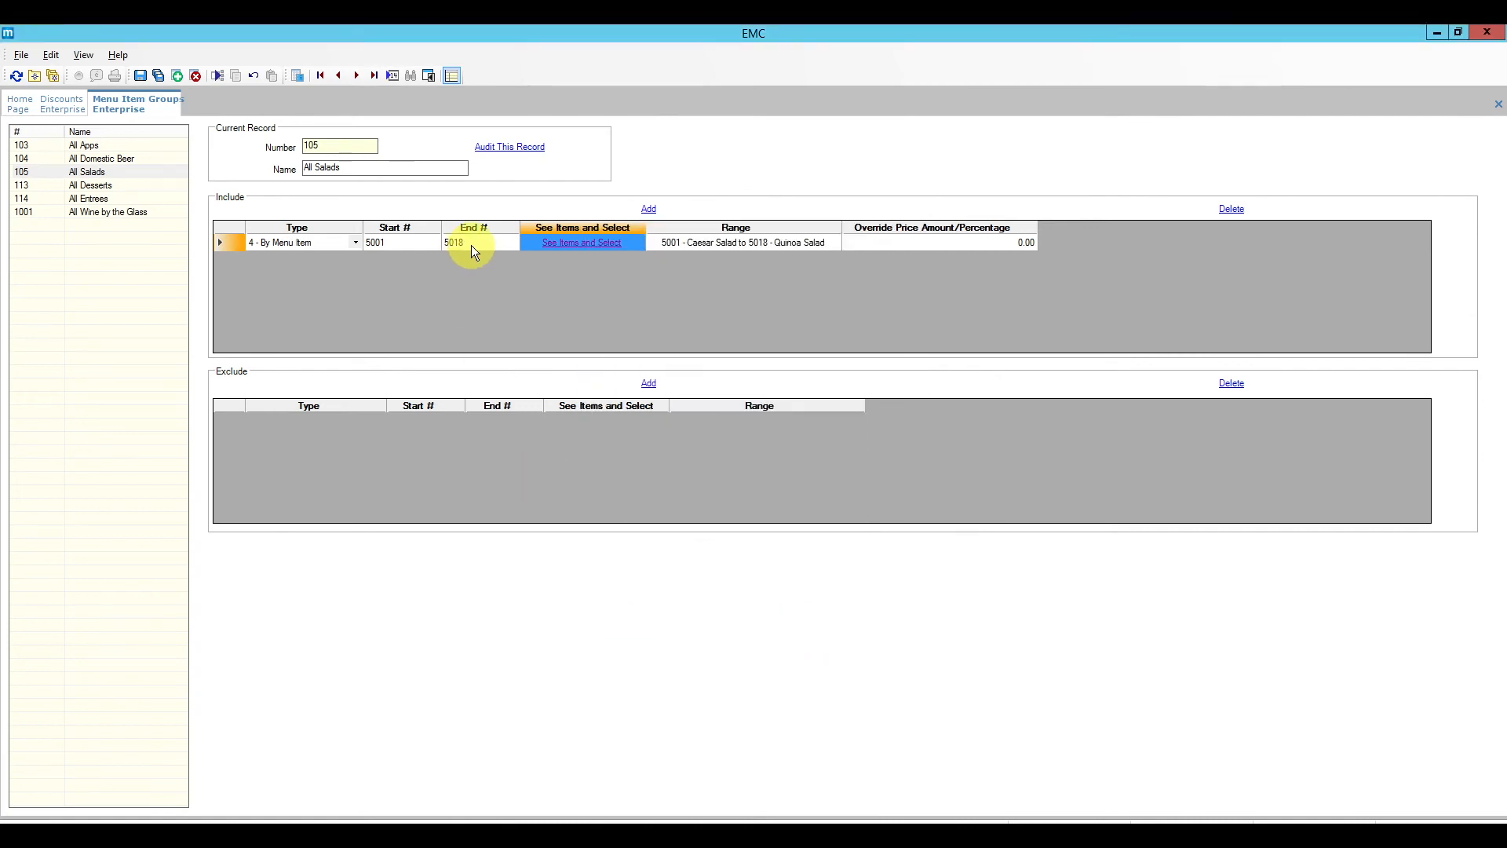
left_click(460, 244)
double_click(461, 245)
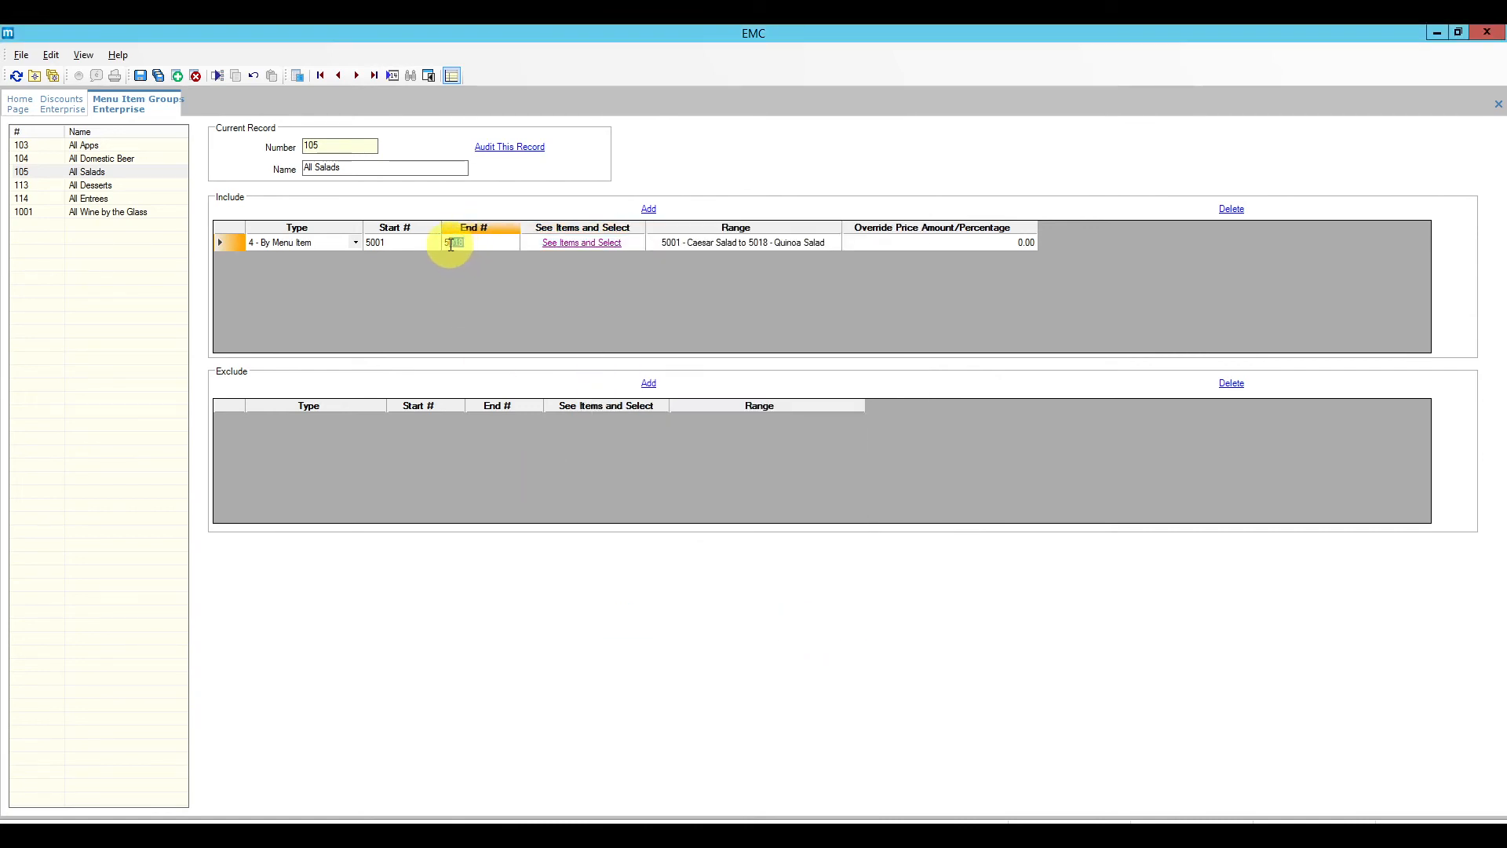
type("5999")
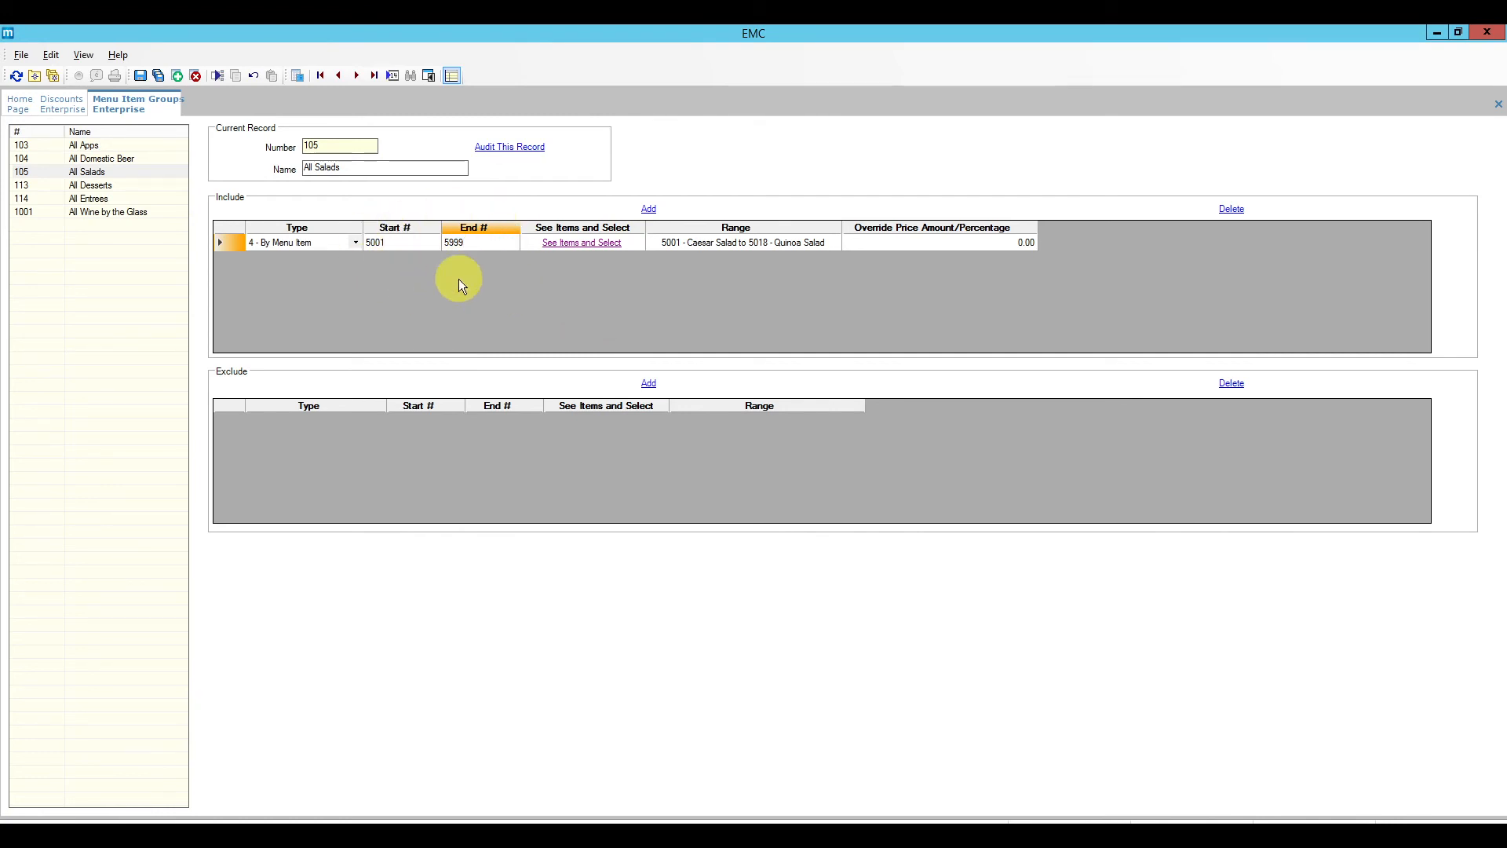
left_click(140, 75)
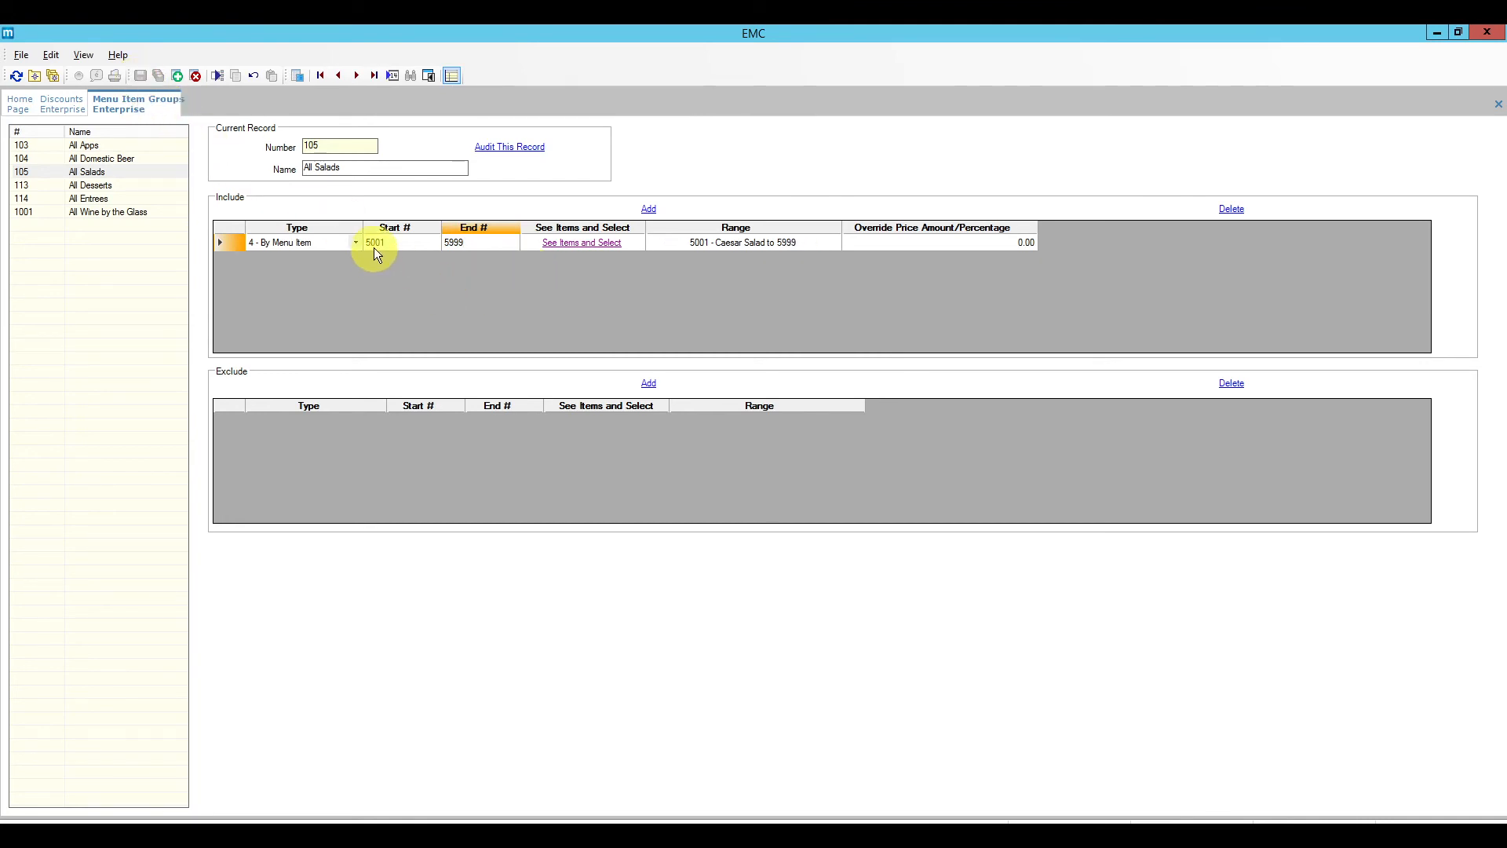
left_click(469, 245)
right_click(153, 105)
Step: Set 105 All Salads as the first trigger group and Amount Substitution to 10.00
left_click(187, 113)
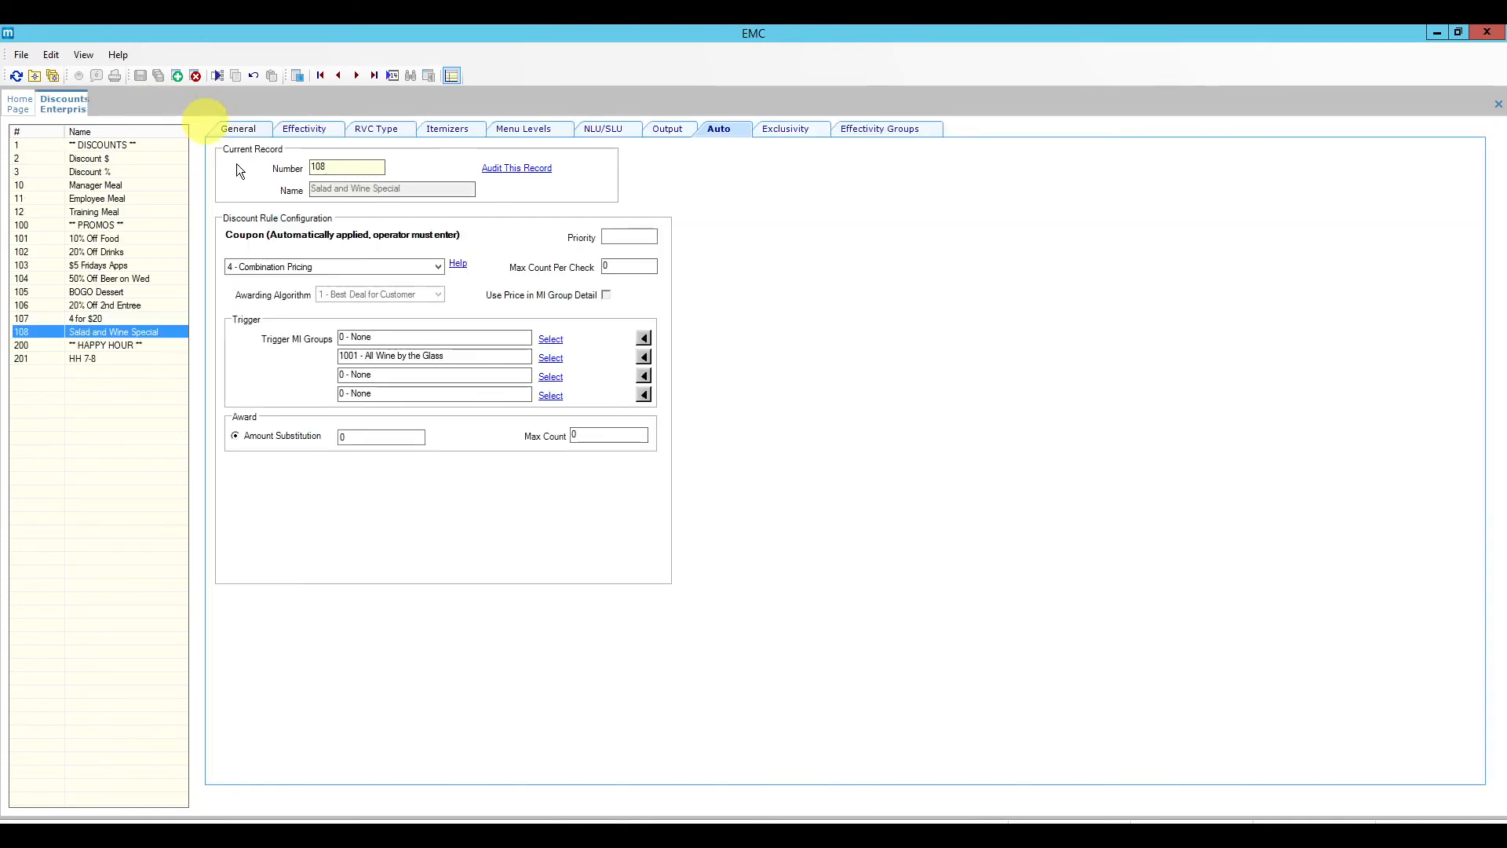
left_click(16, 75)
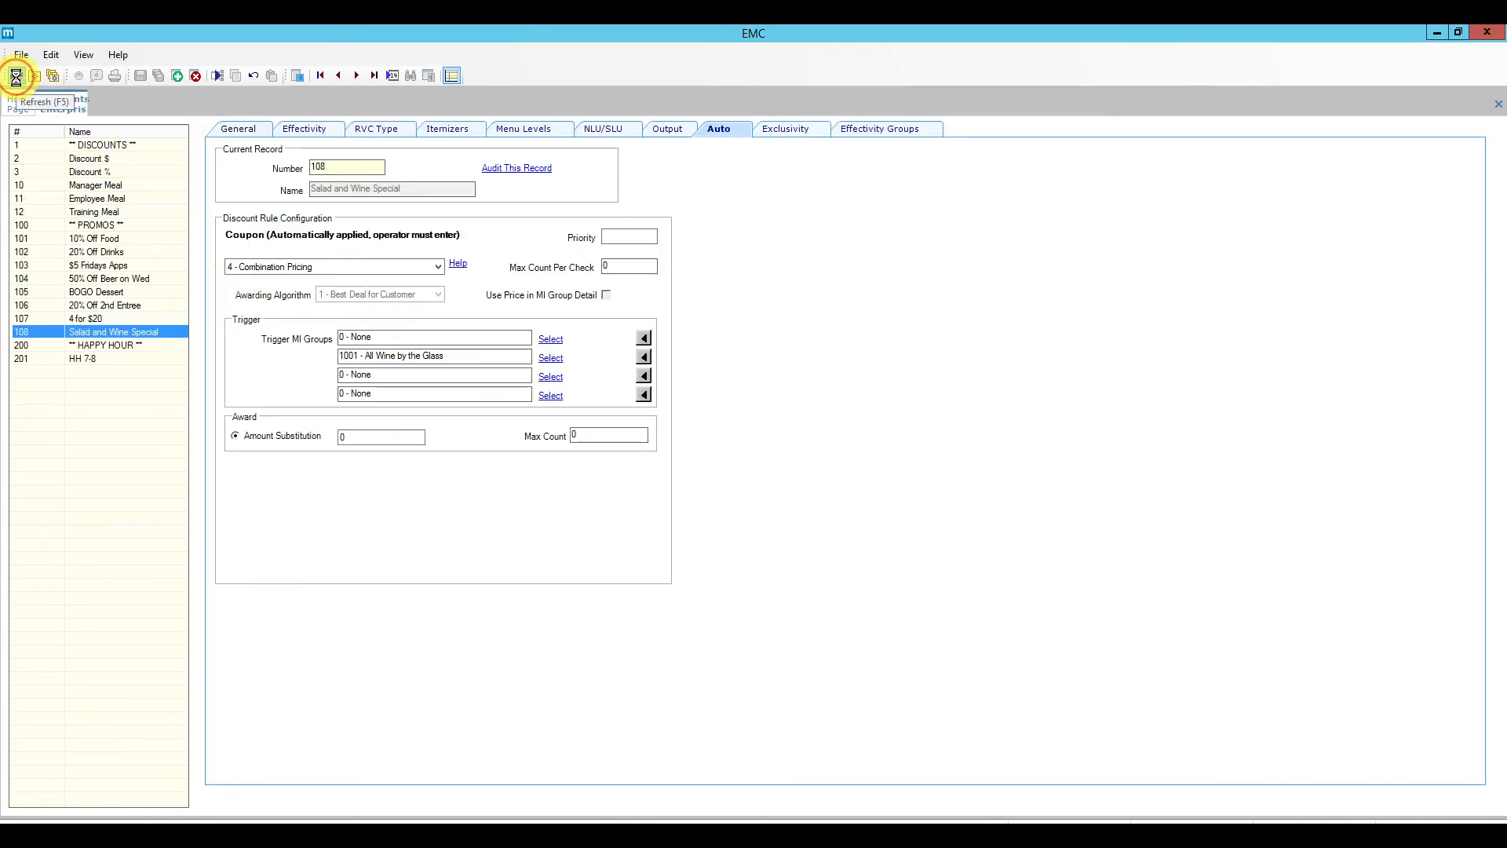
left_click(550, 340)
left_click(714, 410)
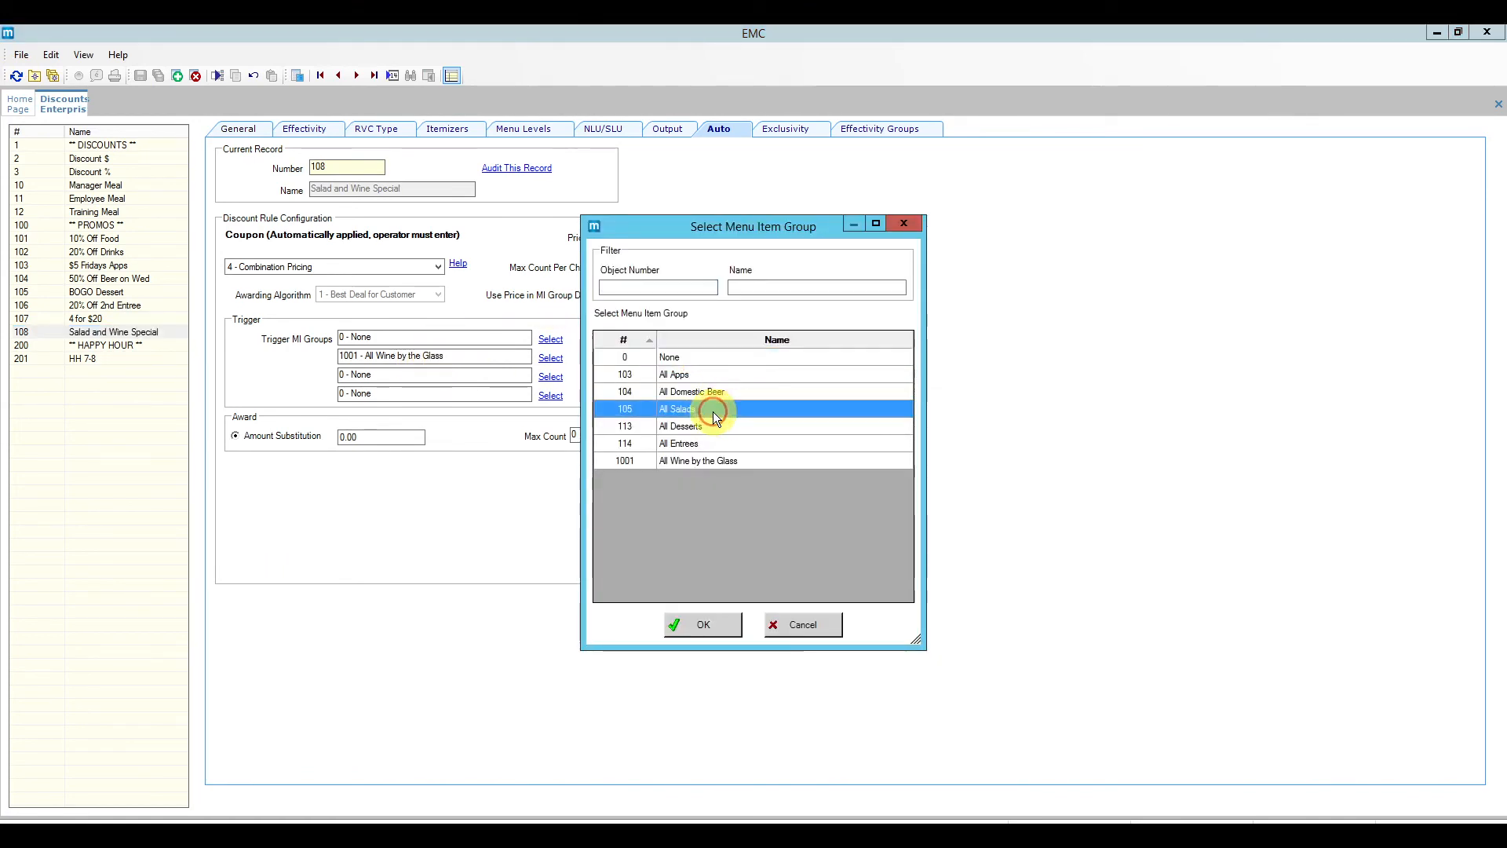
left_click(711, 626)
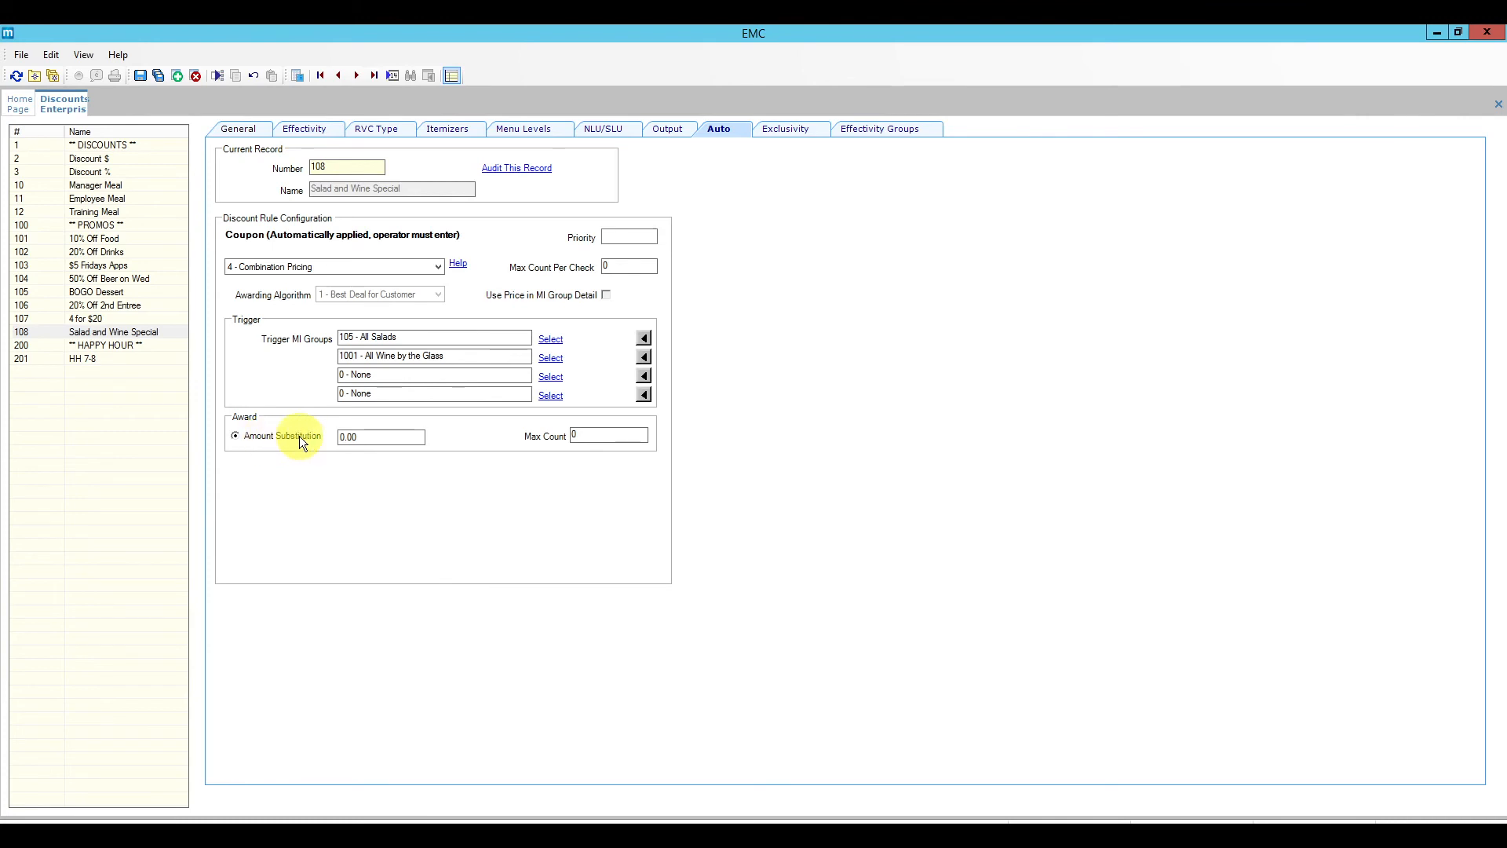
left_click(377, 437)
type("1")
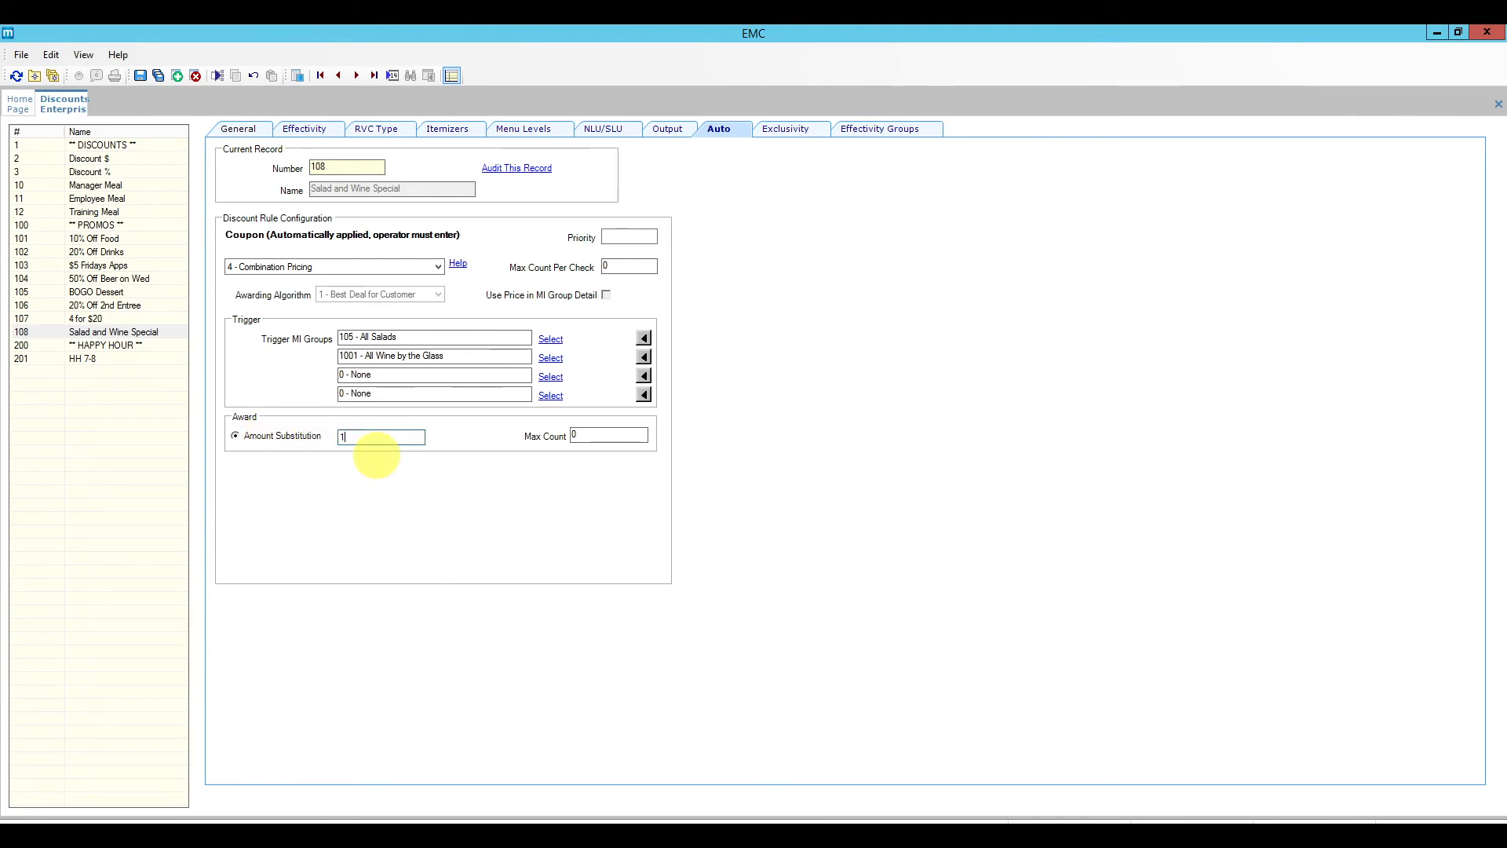
type("0.00")
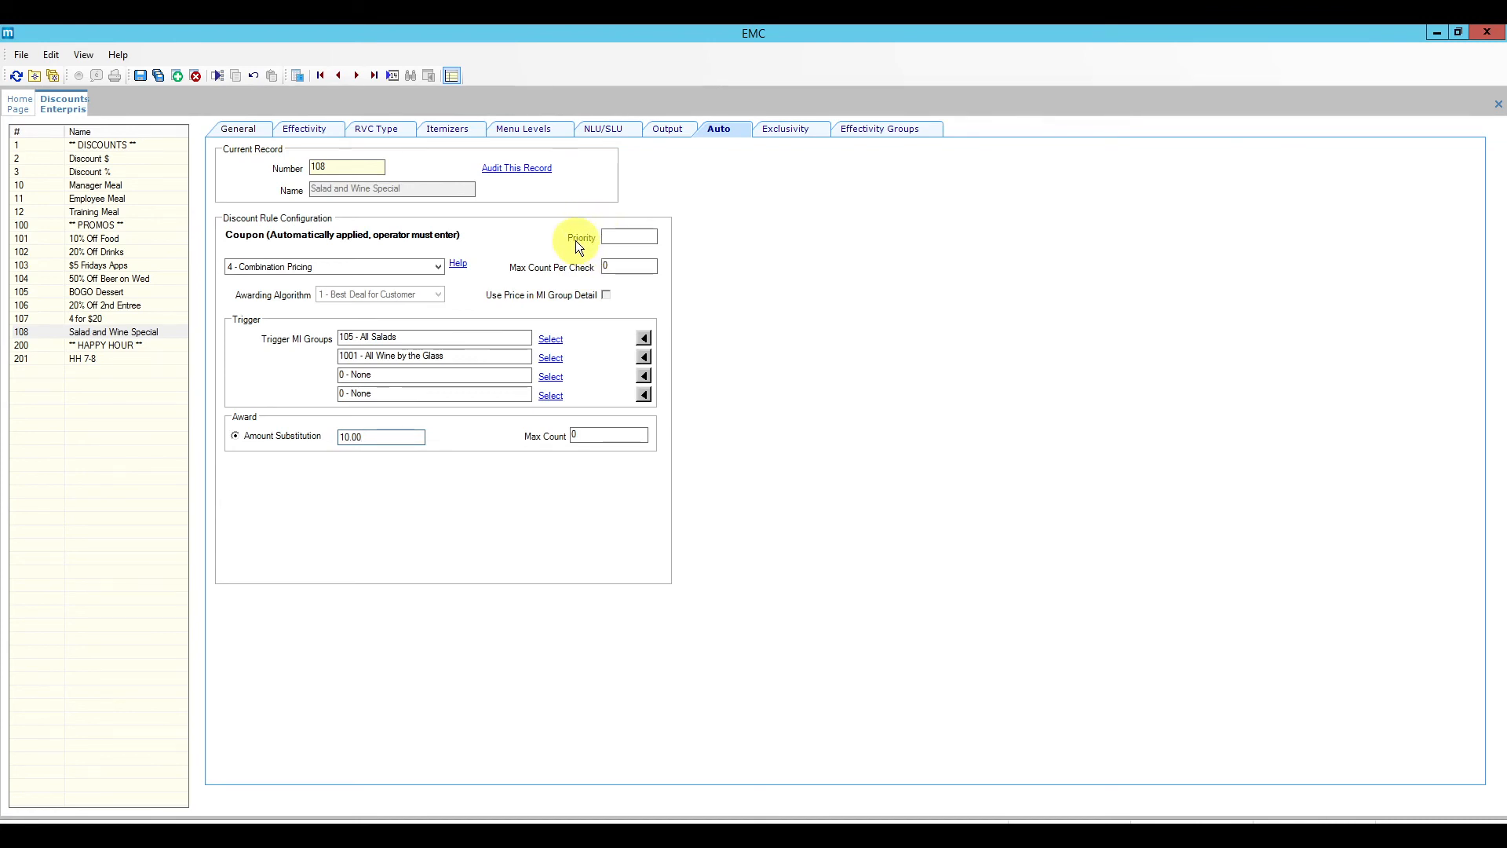
Step: Save the discount, sign in to the POS, and begin a fast transaction for one guest
left_click(140, 76)
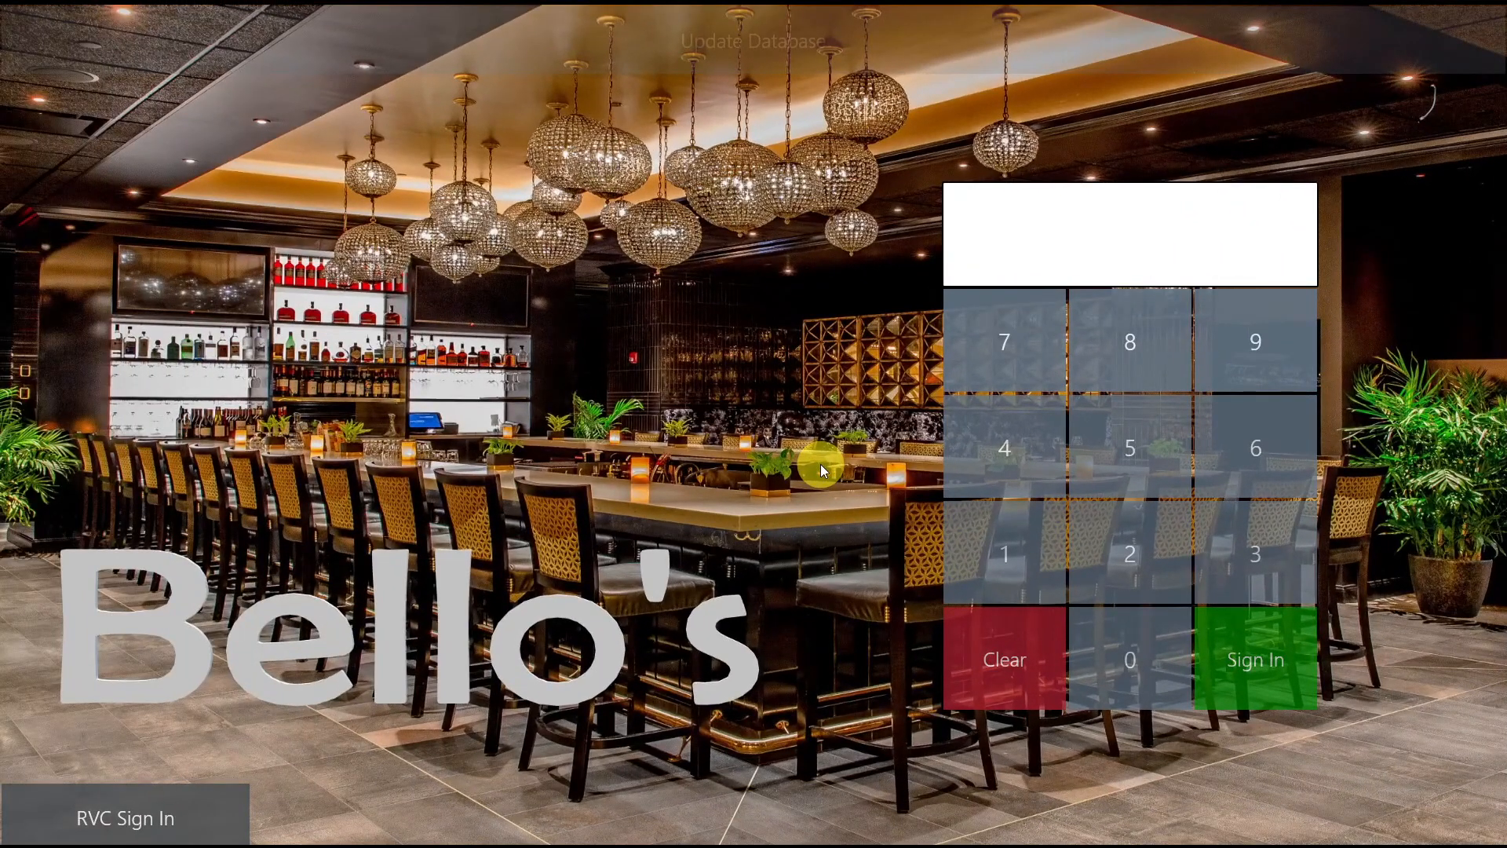
left_click(996, 556)
left_click(1240, 662)
left_click(599, 121)
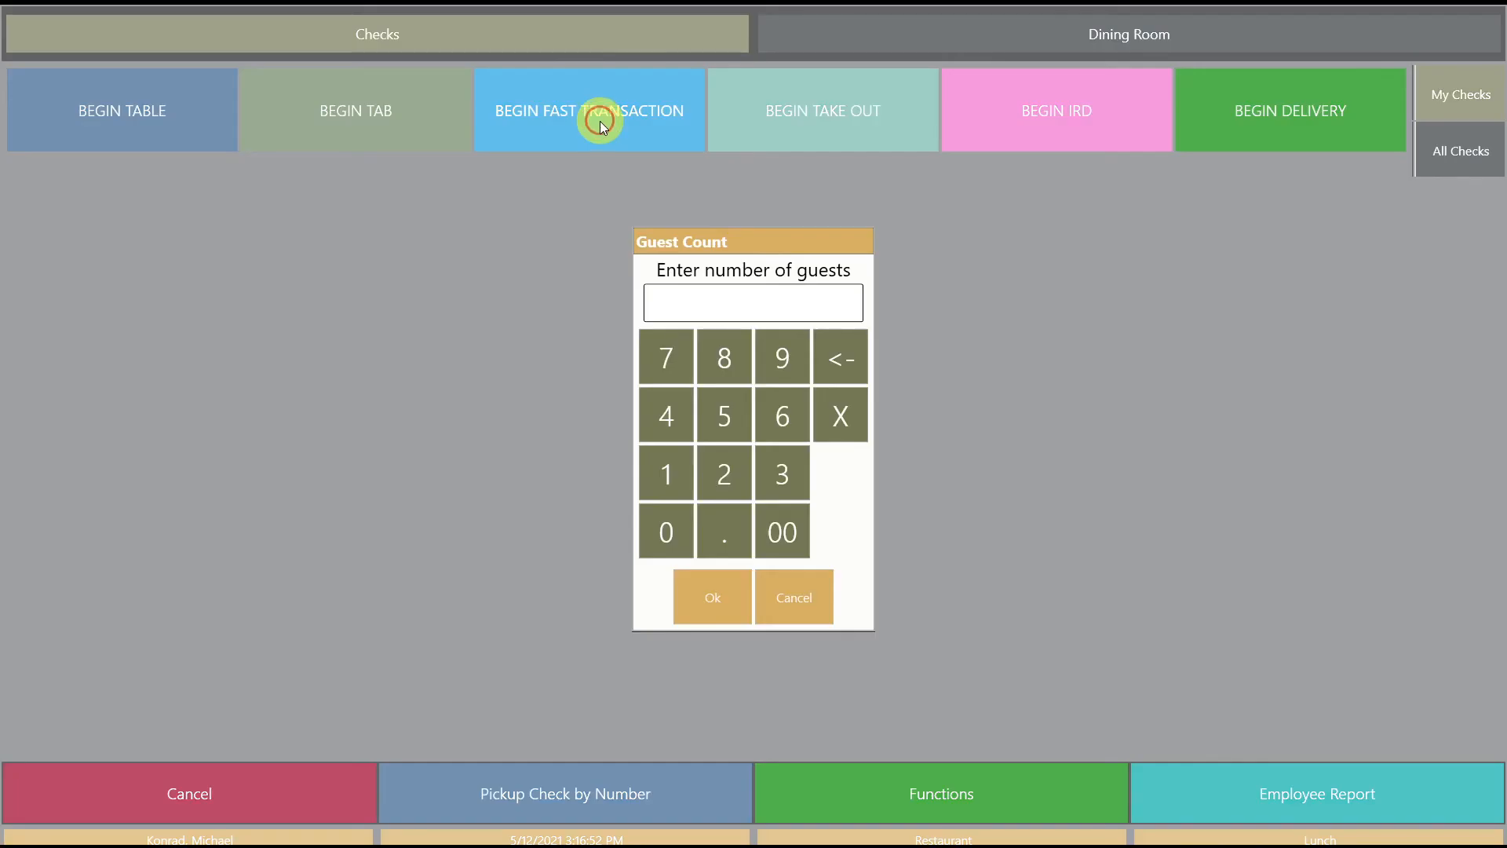
left_click(671, 472)
left_click(709, 585)
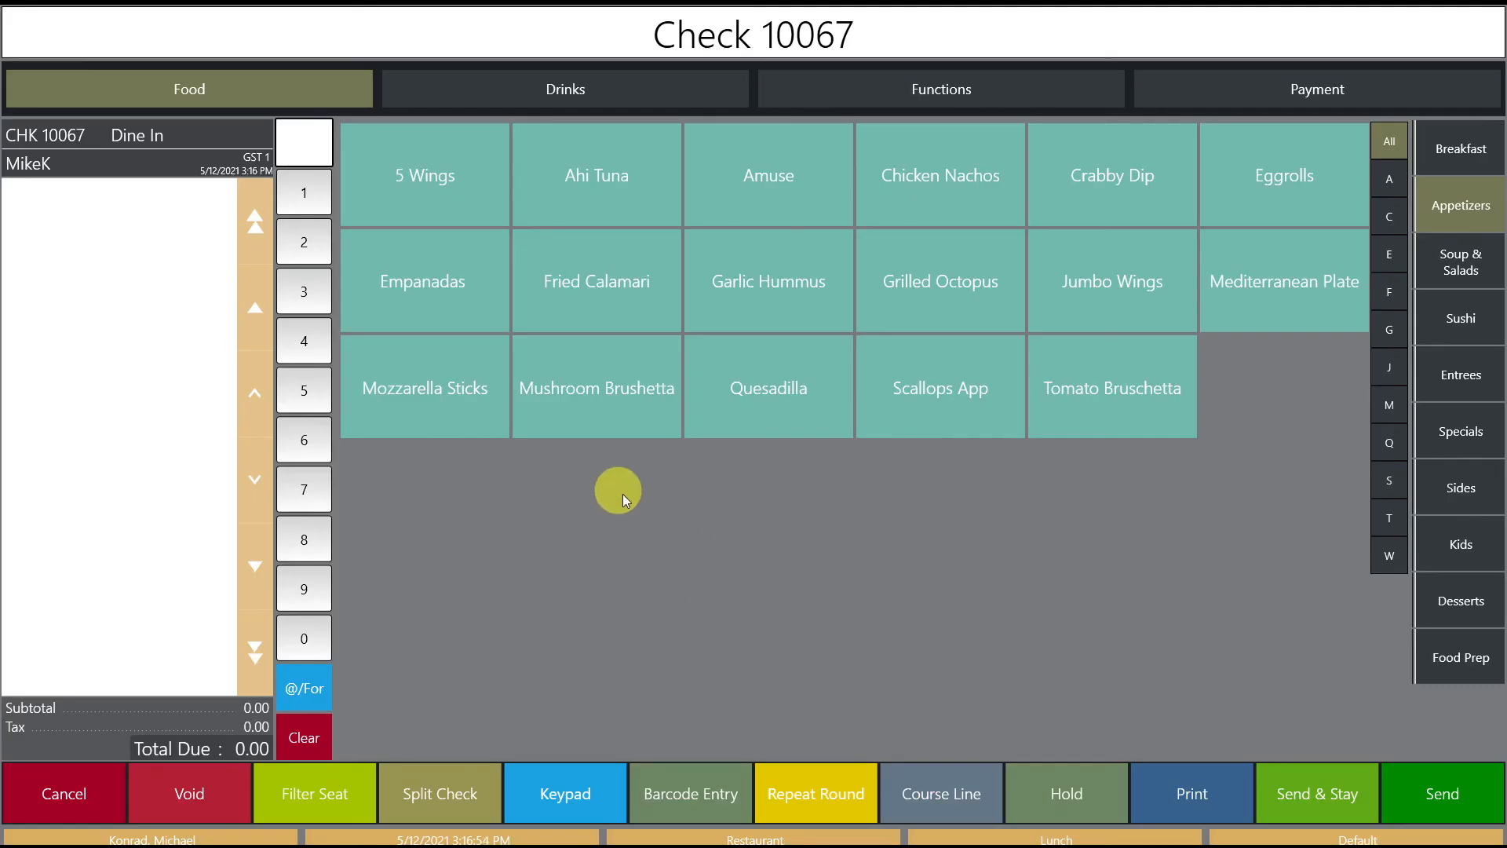
Step: Add an Apple Salad for seat 1 with Add Chicken
left_click(1463, 268)
left_click(1157, 154)
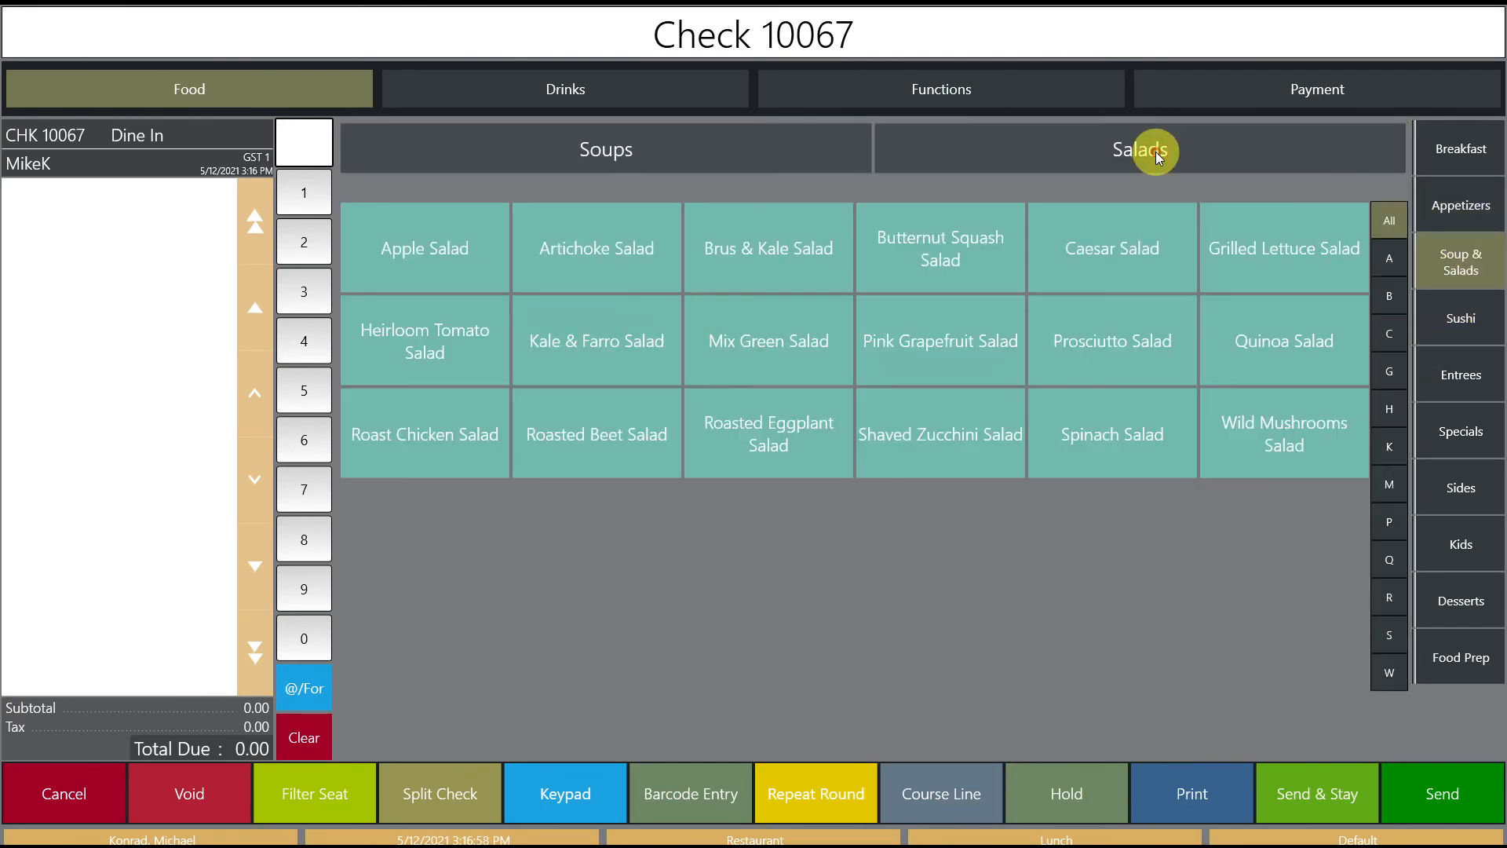
left_click(473, 262)
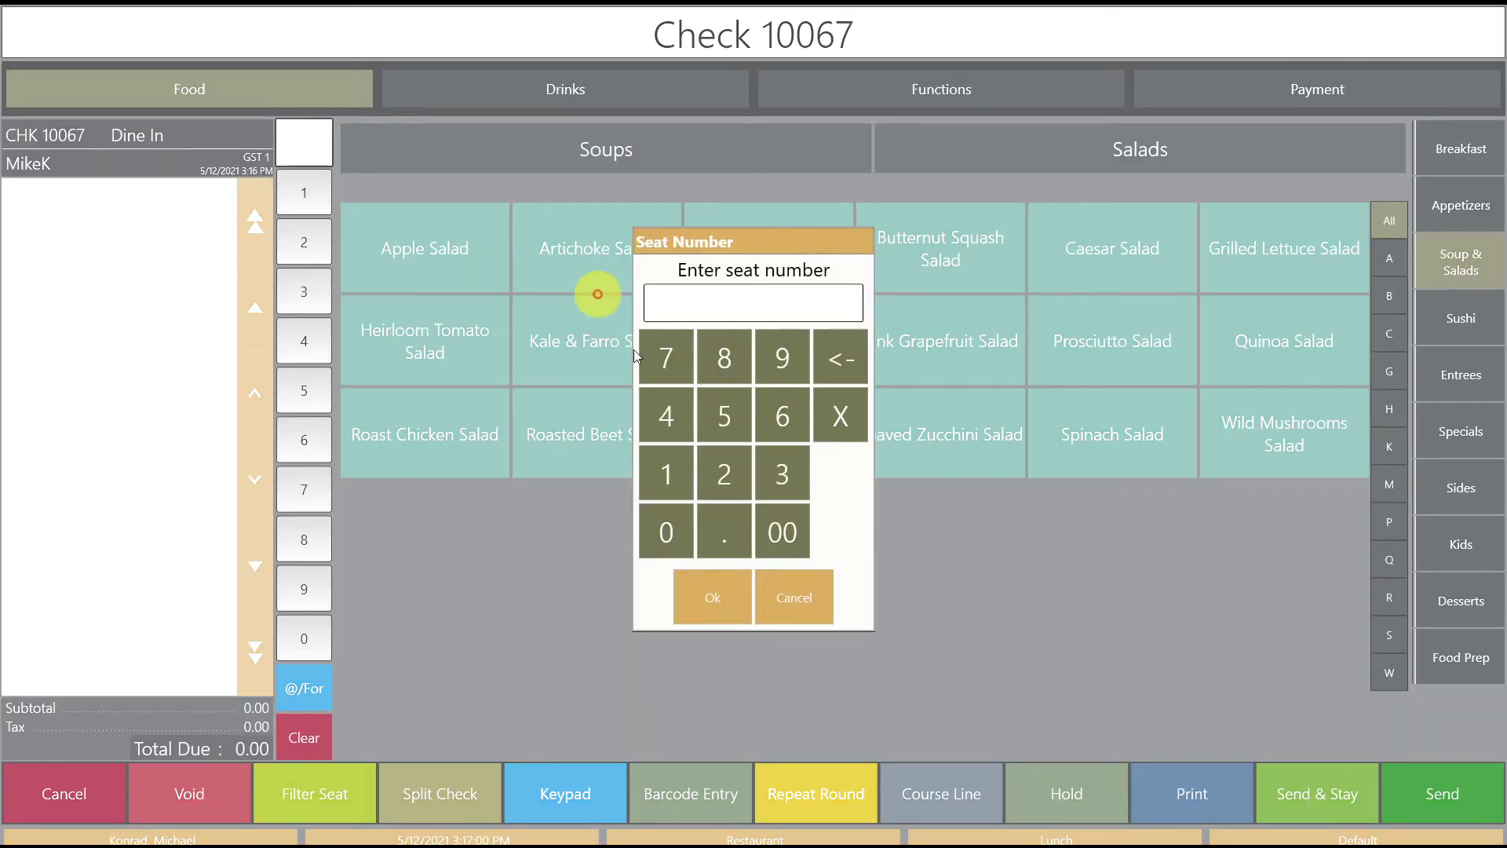
left_click(672, 483)
left_click(713, 595)
left_click(444, 228)
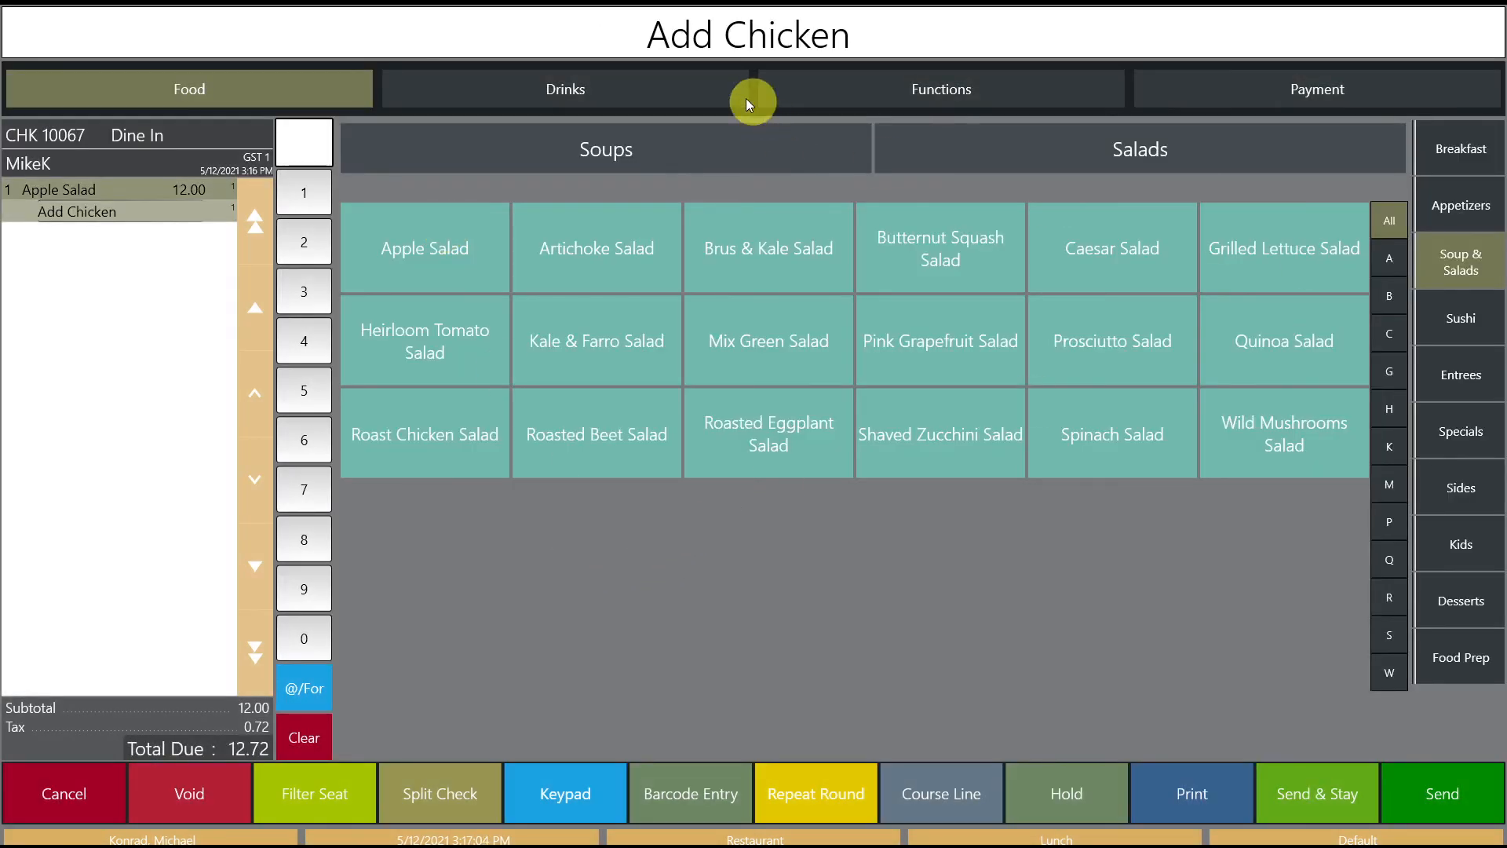
Step: Add a glass of Assyrtiko from Drinks > Wine and go to payment
left_click(665, 82)
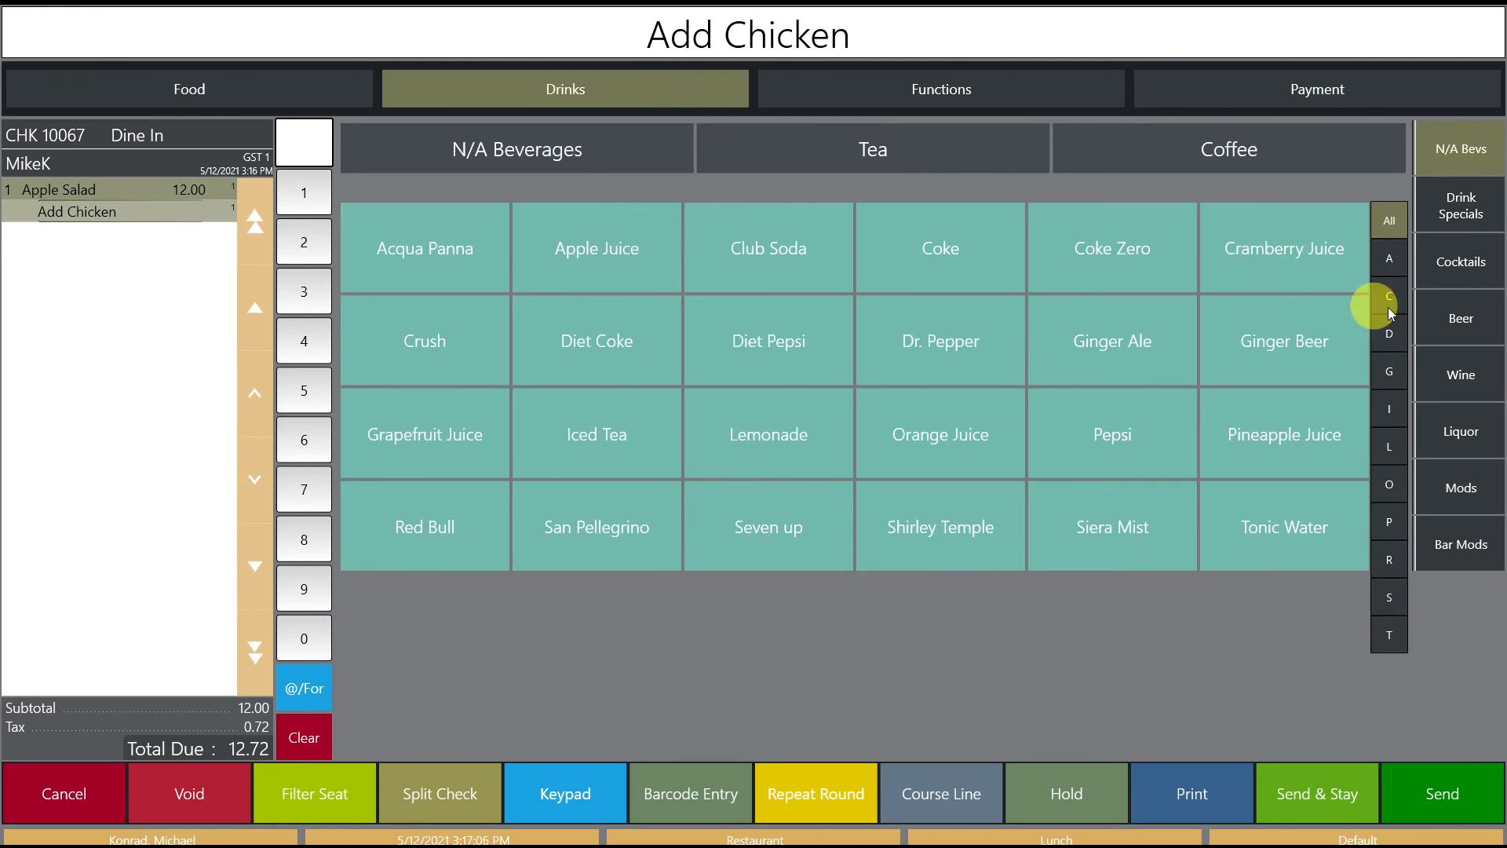
left_click(1461, 380)
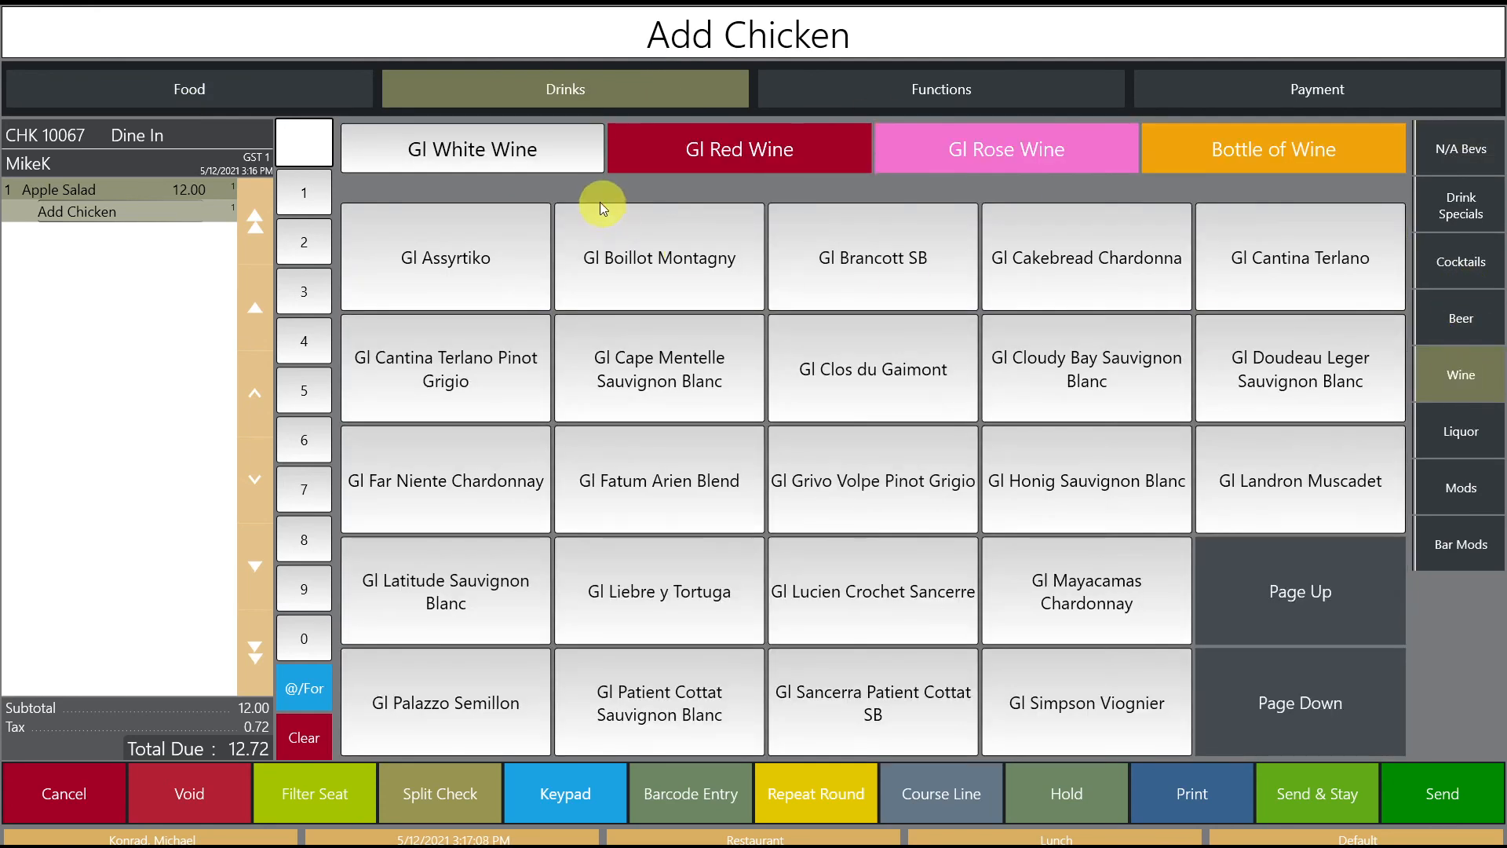
left_click(465, 264)
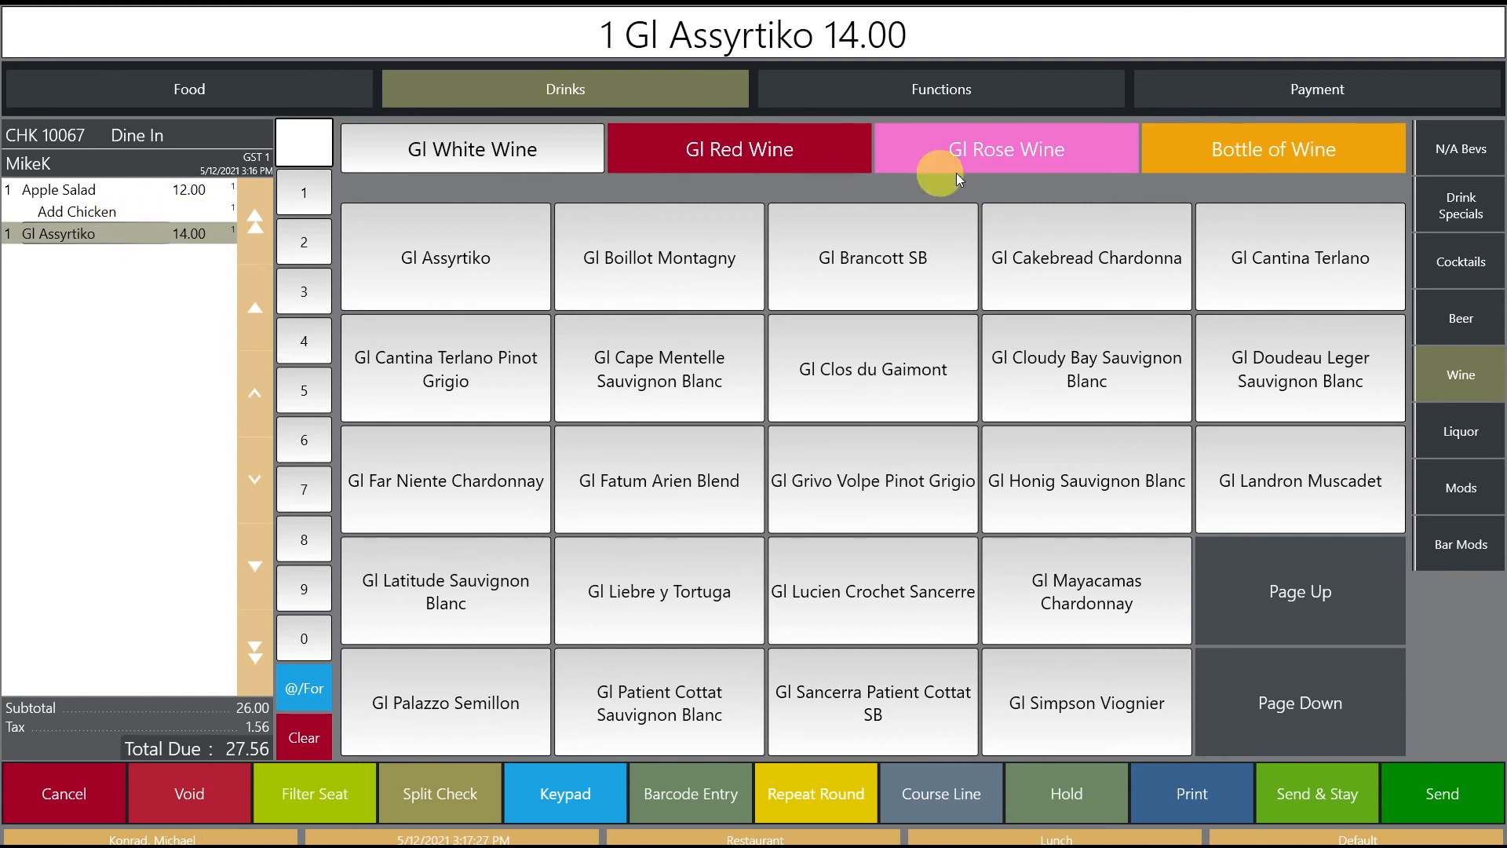
left_click(1287, 97)
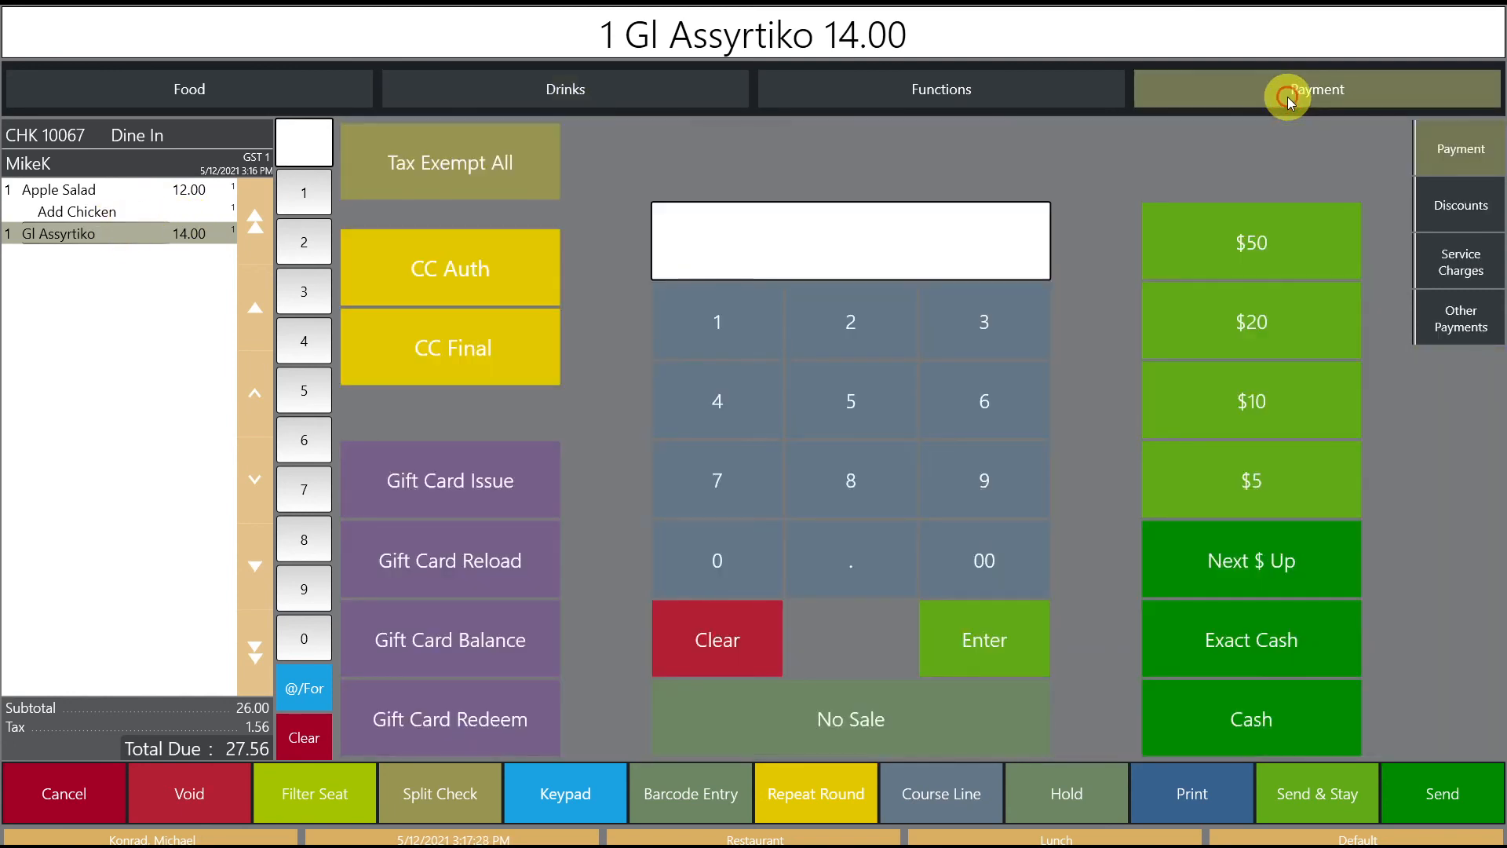
Step: Apply the Salad and Wine Special, see Total Due drop to 10.60, then void it
left_click(1460, 211)
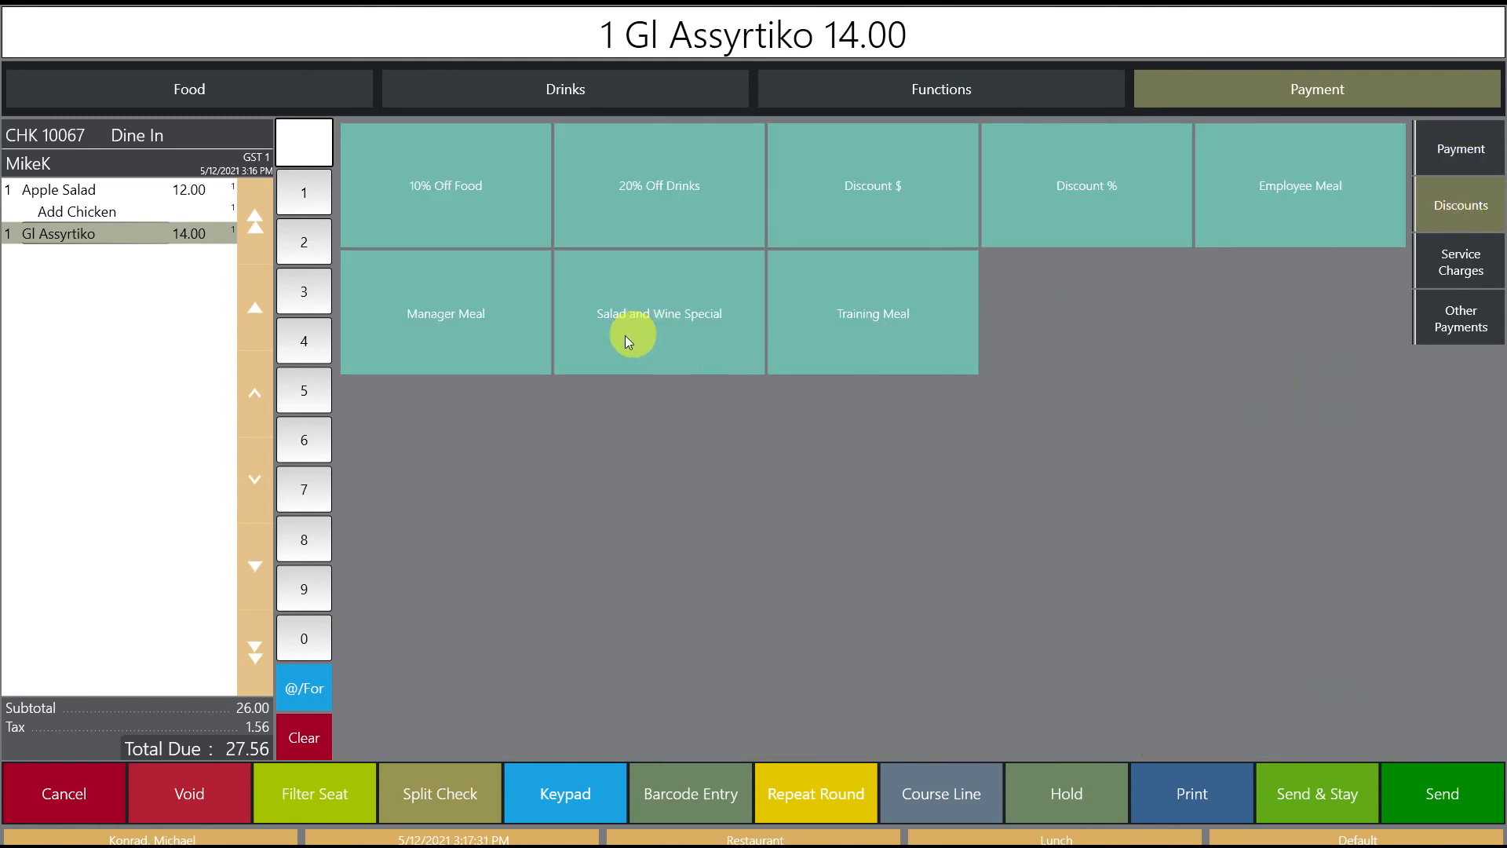
left_click(681, 341)
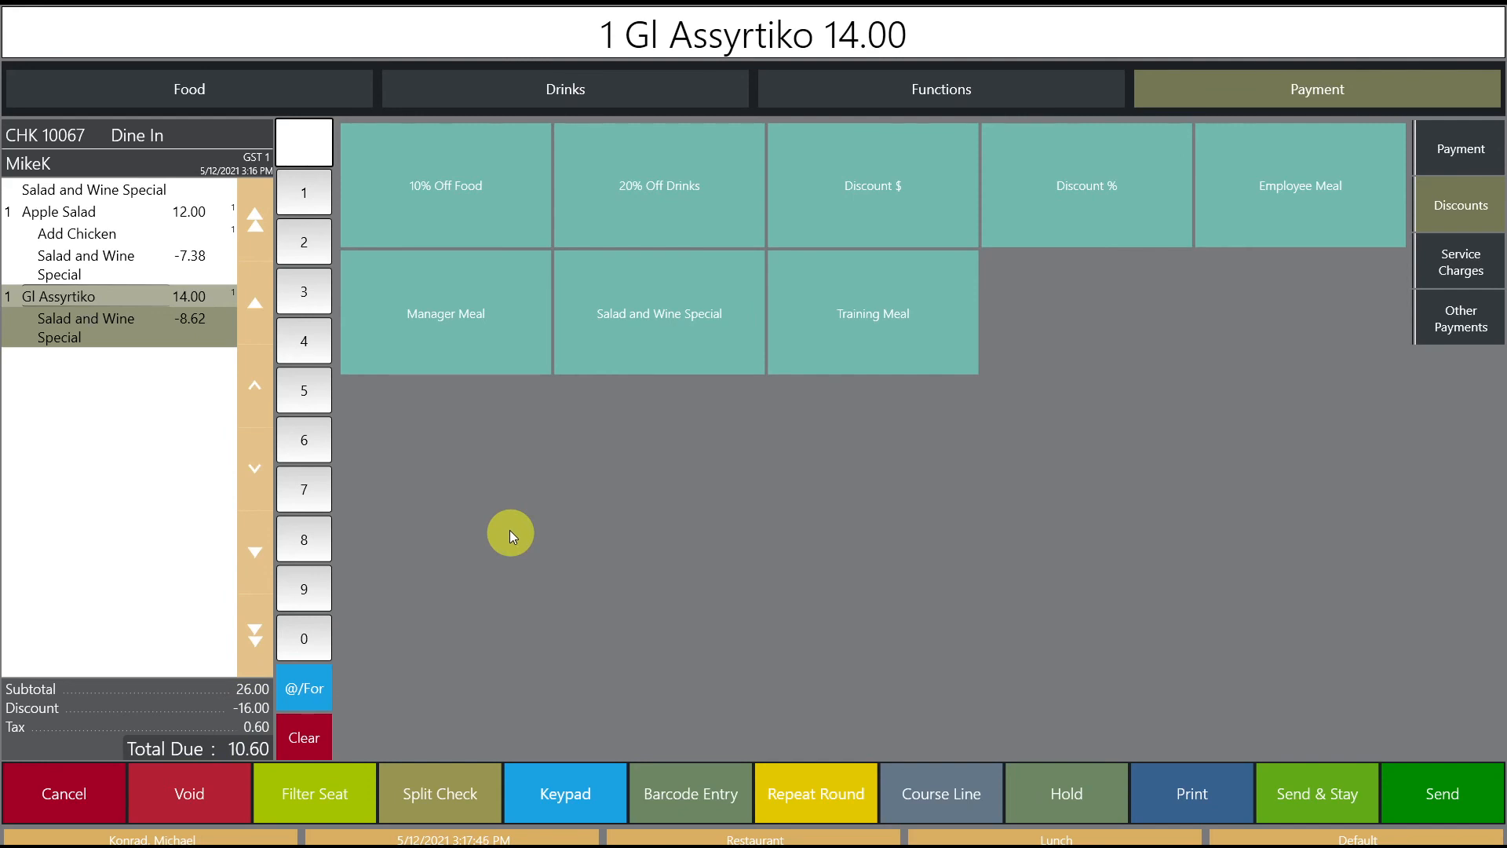
left_click(137, 200)
left_click(186, 807)
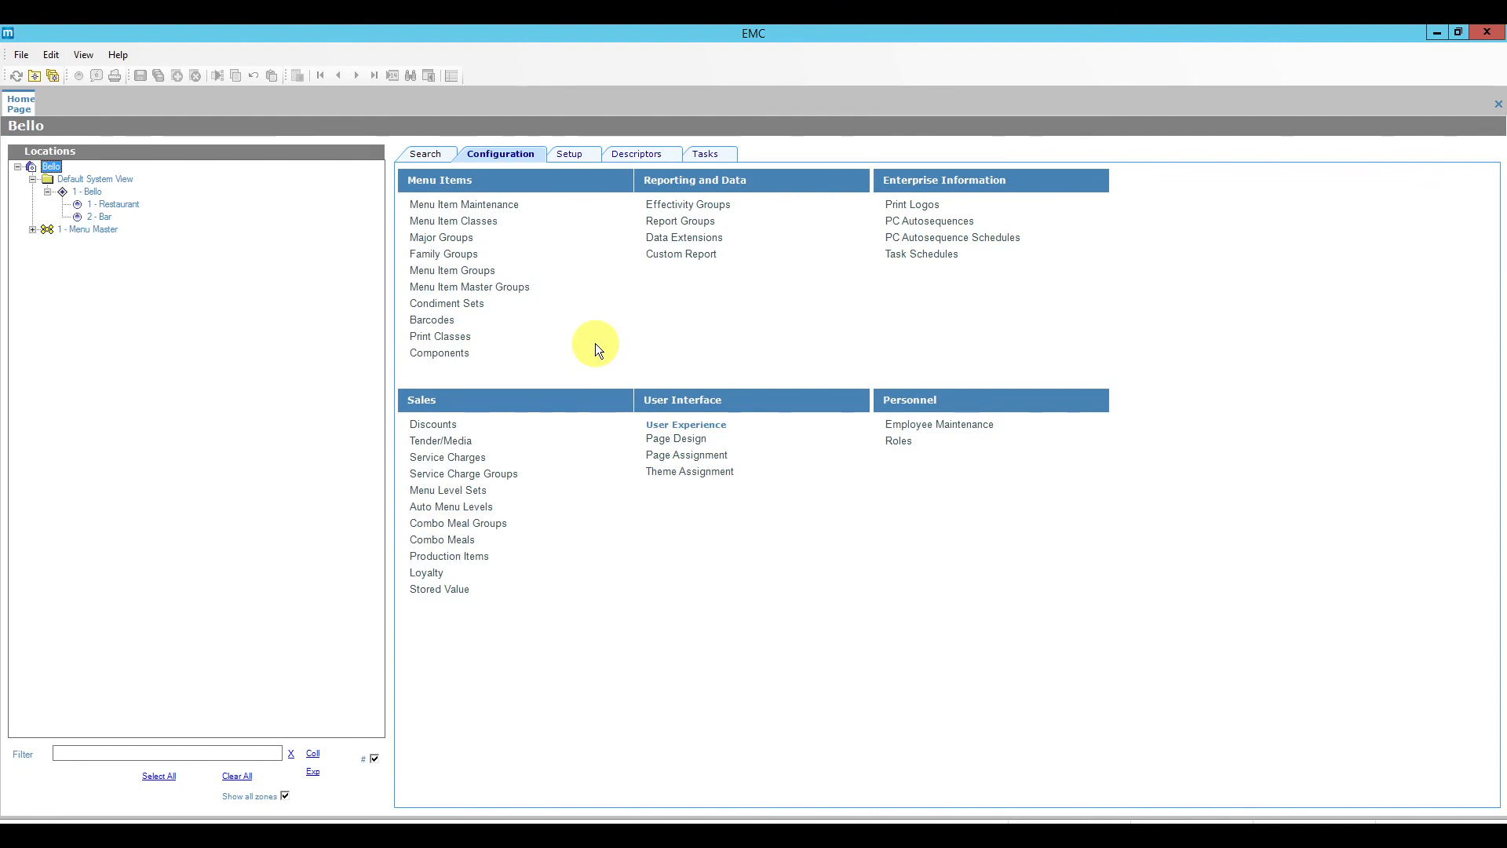
Step: Open the Transactions page design at 16:9 and select the discount button grid
left_click(677, 440)
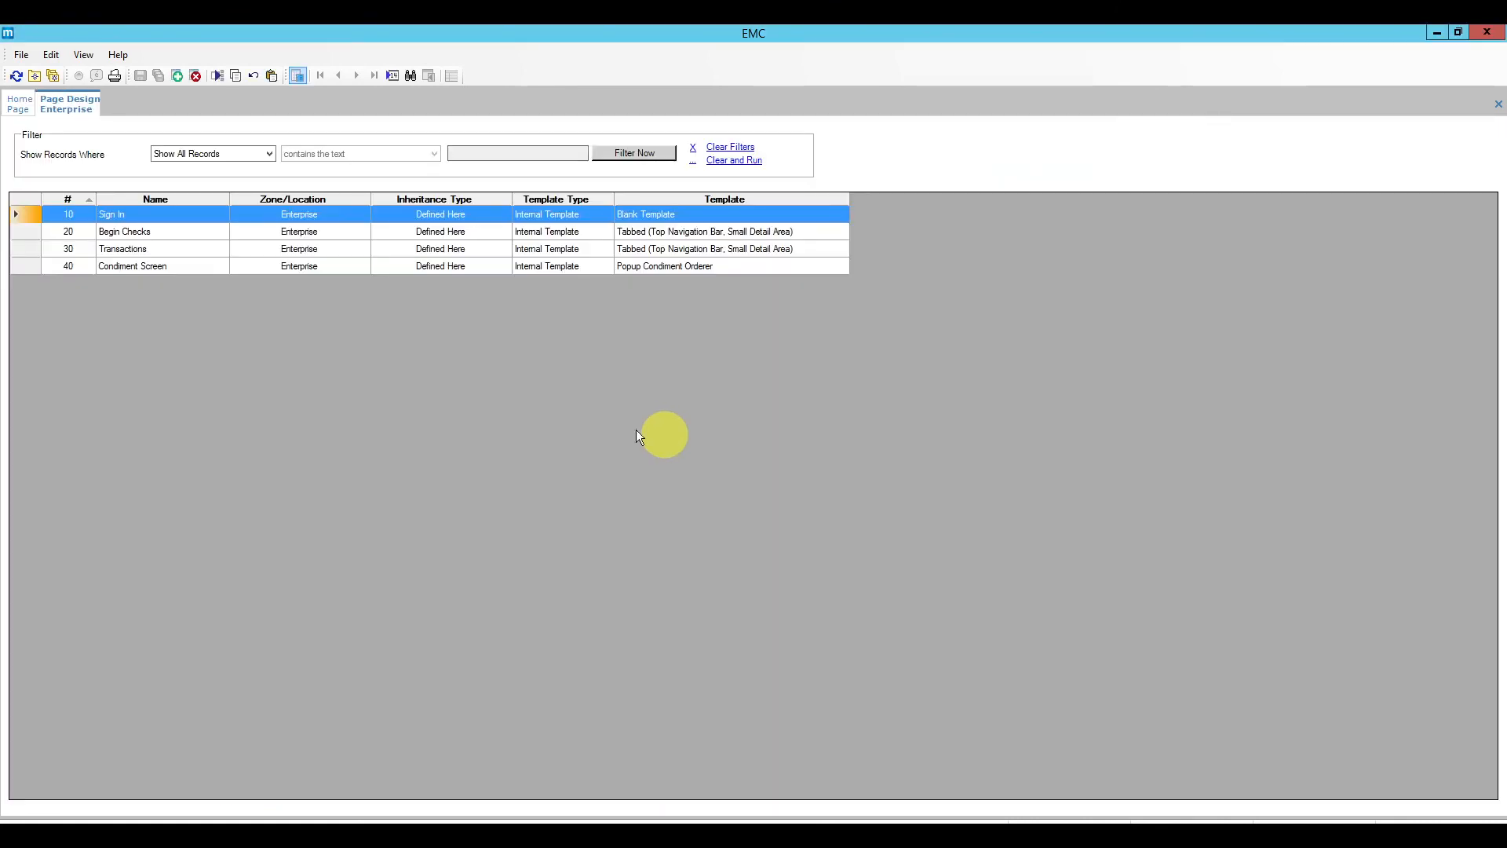
double_click(26, 248)
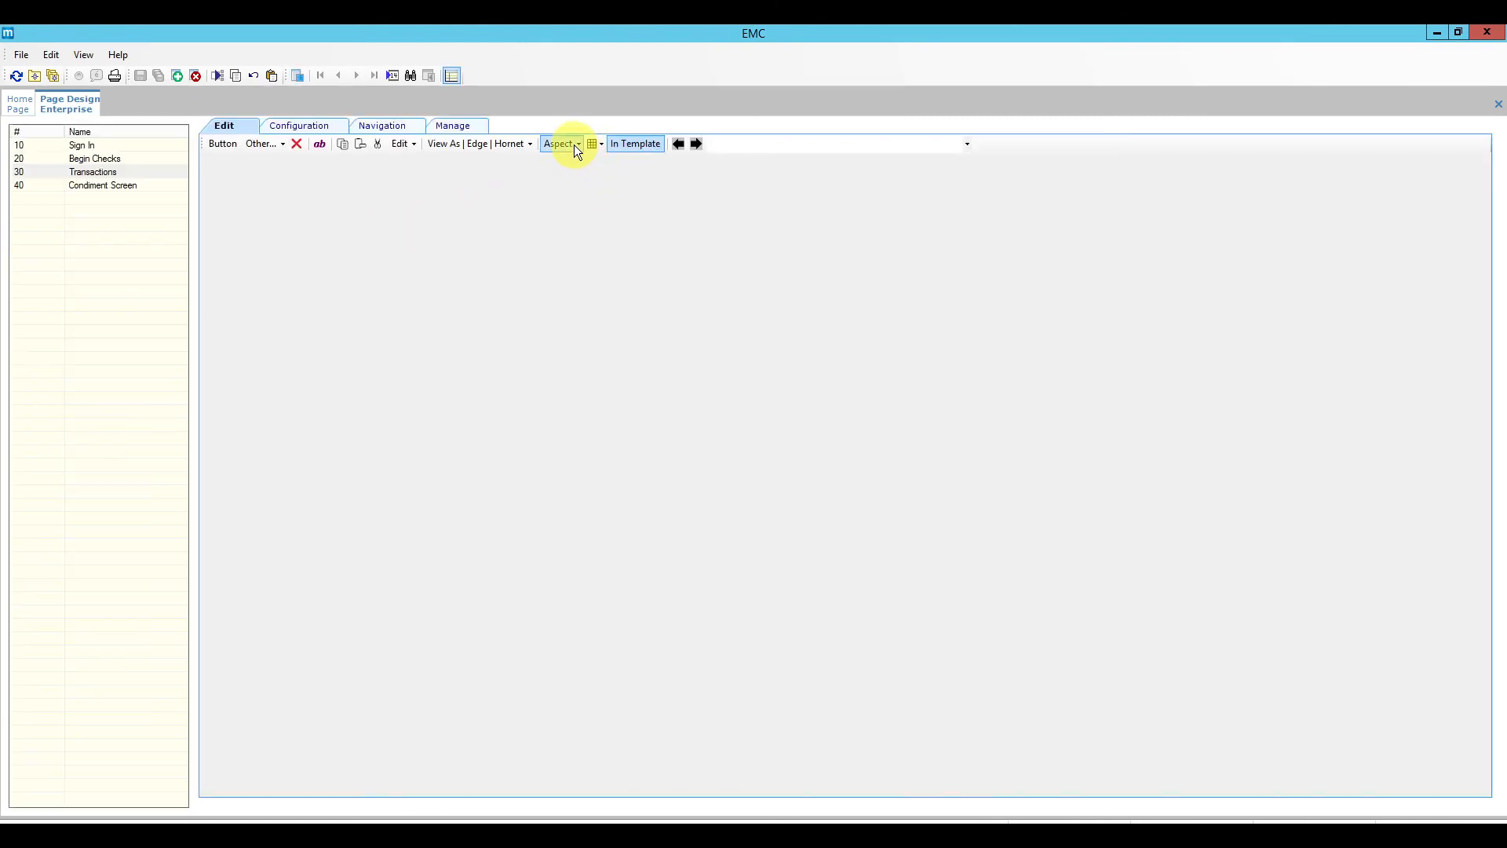
left_click(573, 144)
left_click(581, 203)
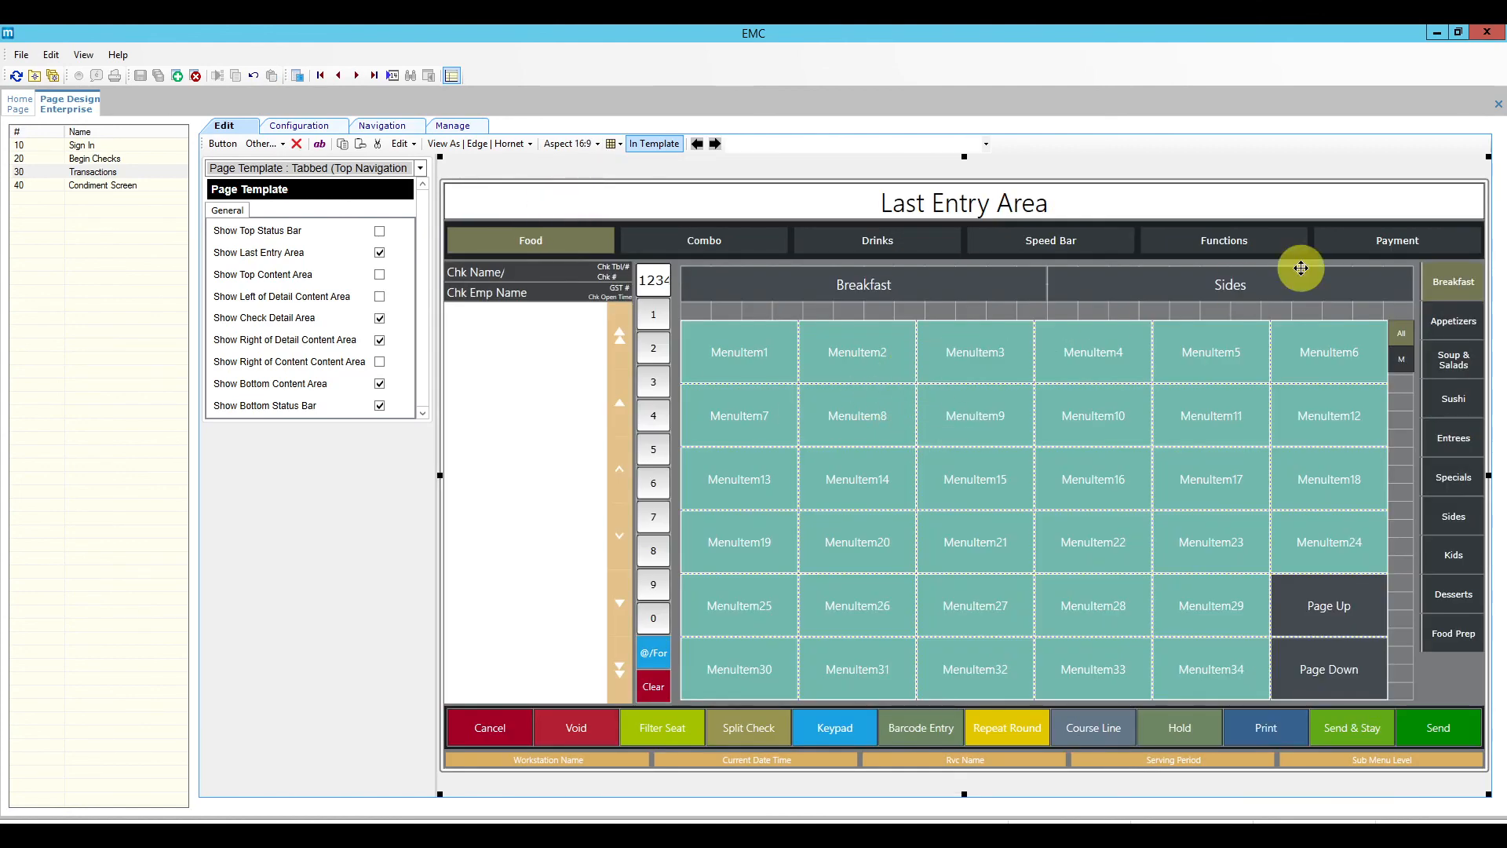
left_click(1378, 243)
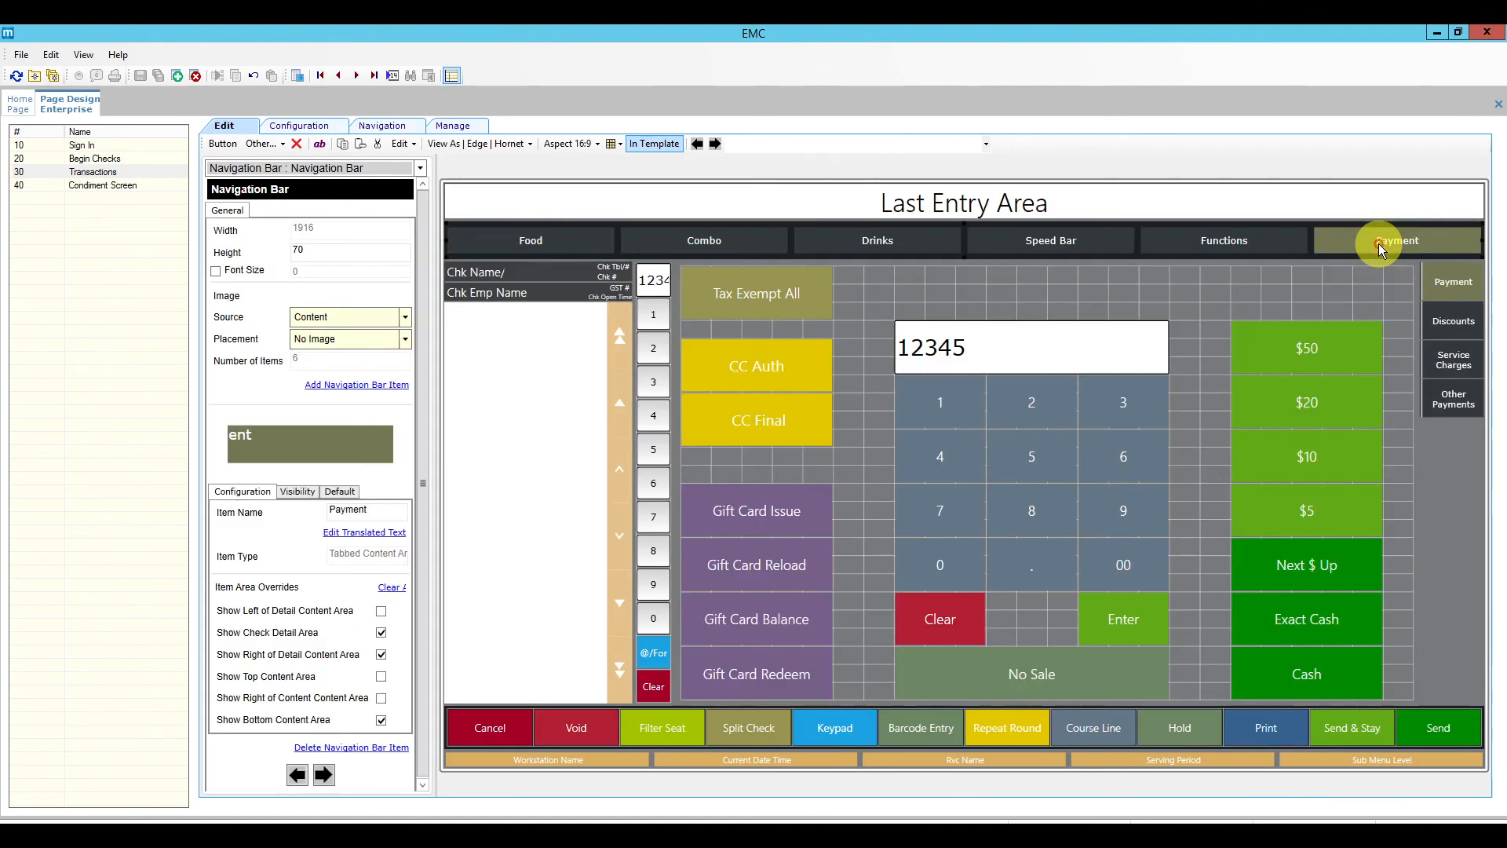
left_click(1450, 321)
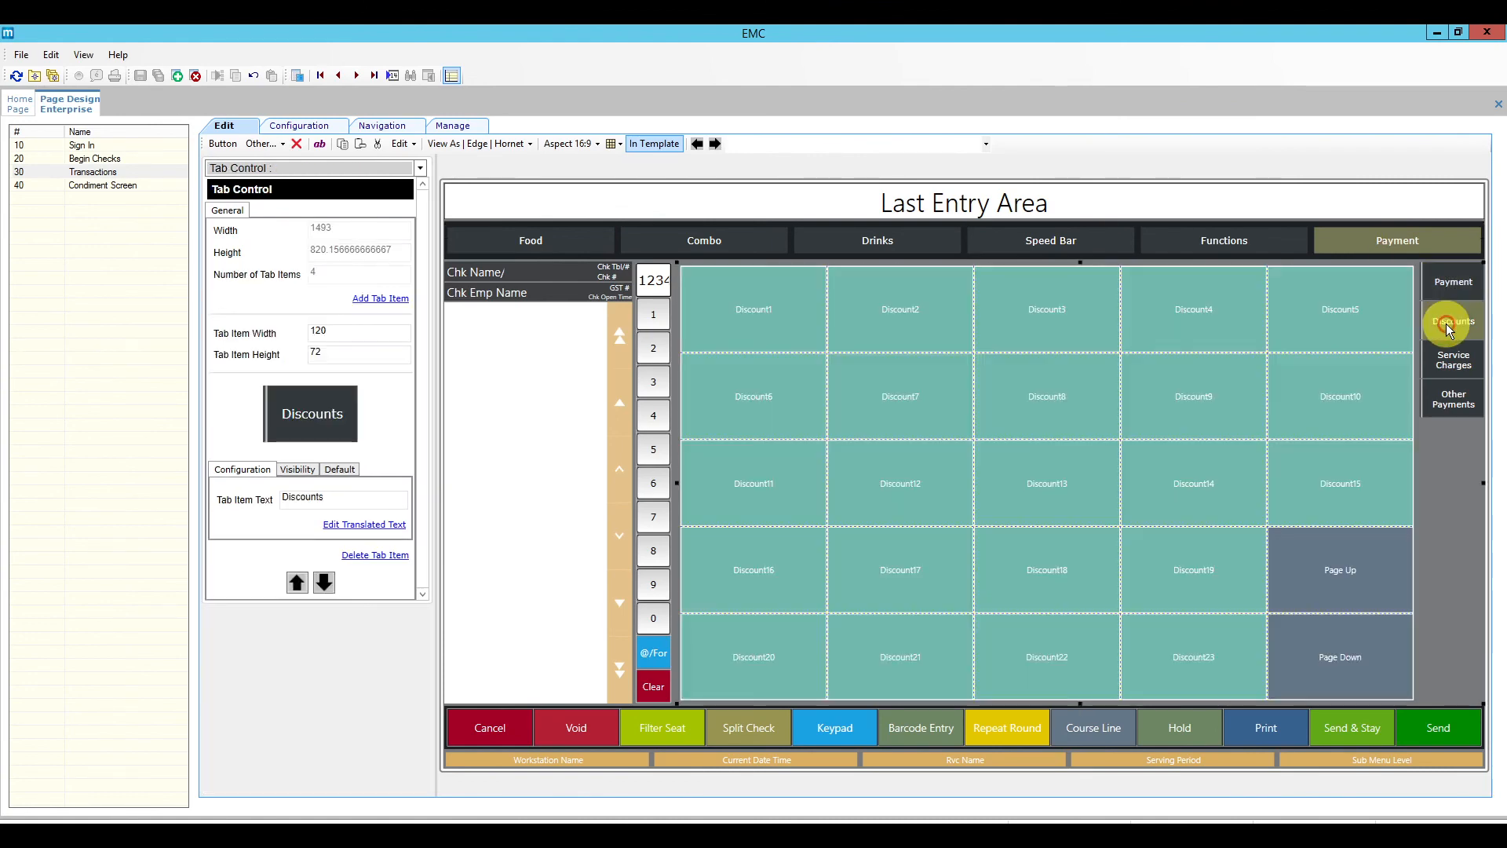
left_click(1009, 481)
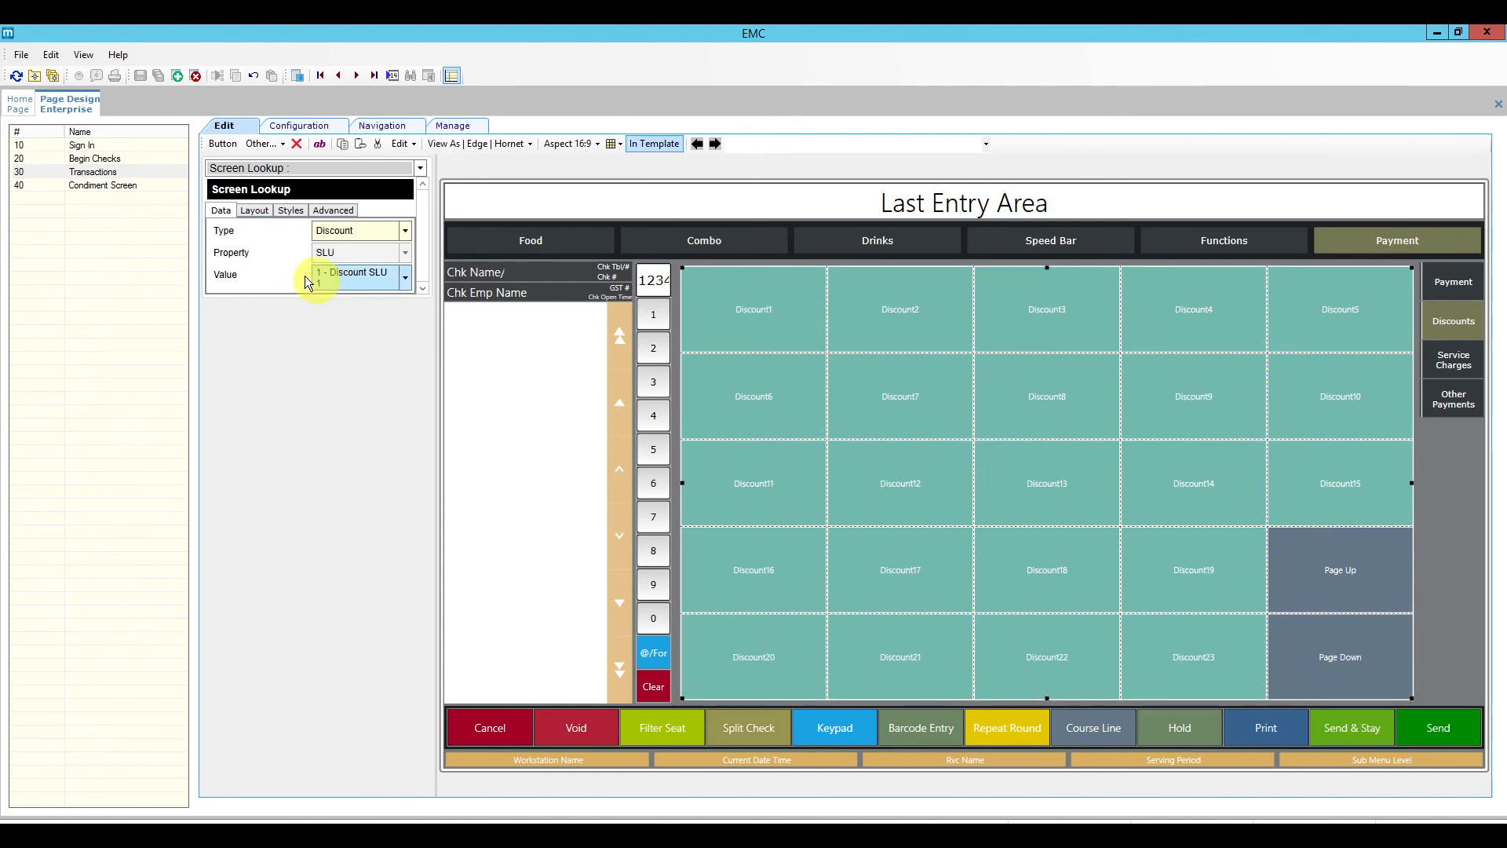
Step: Confirm the grid's value is '1 - Discount SLU 1', then return to the home page
left_click(404, 277)
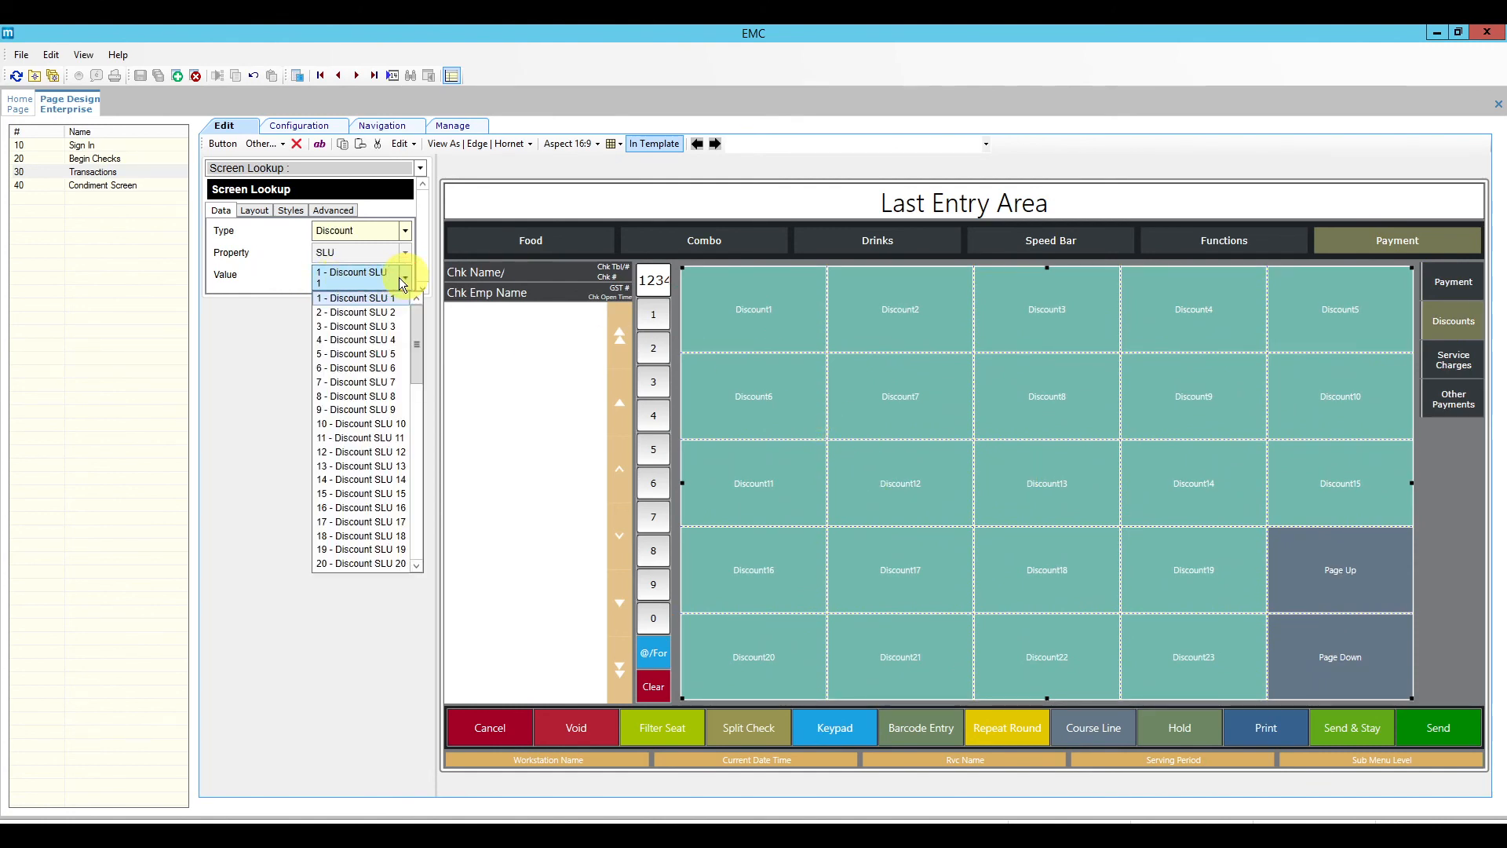
left_click(404, 277)
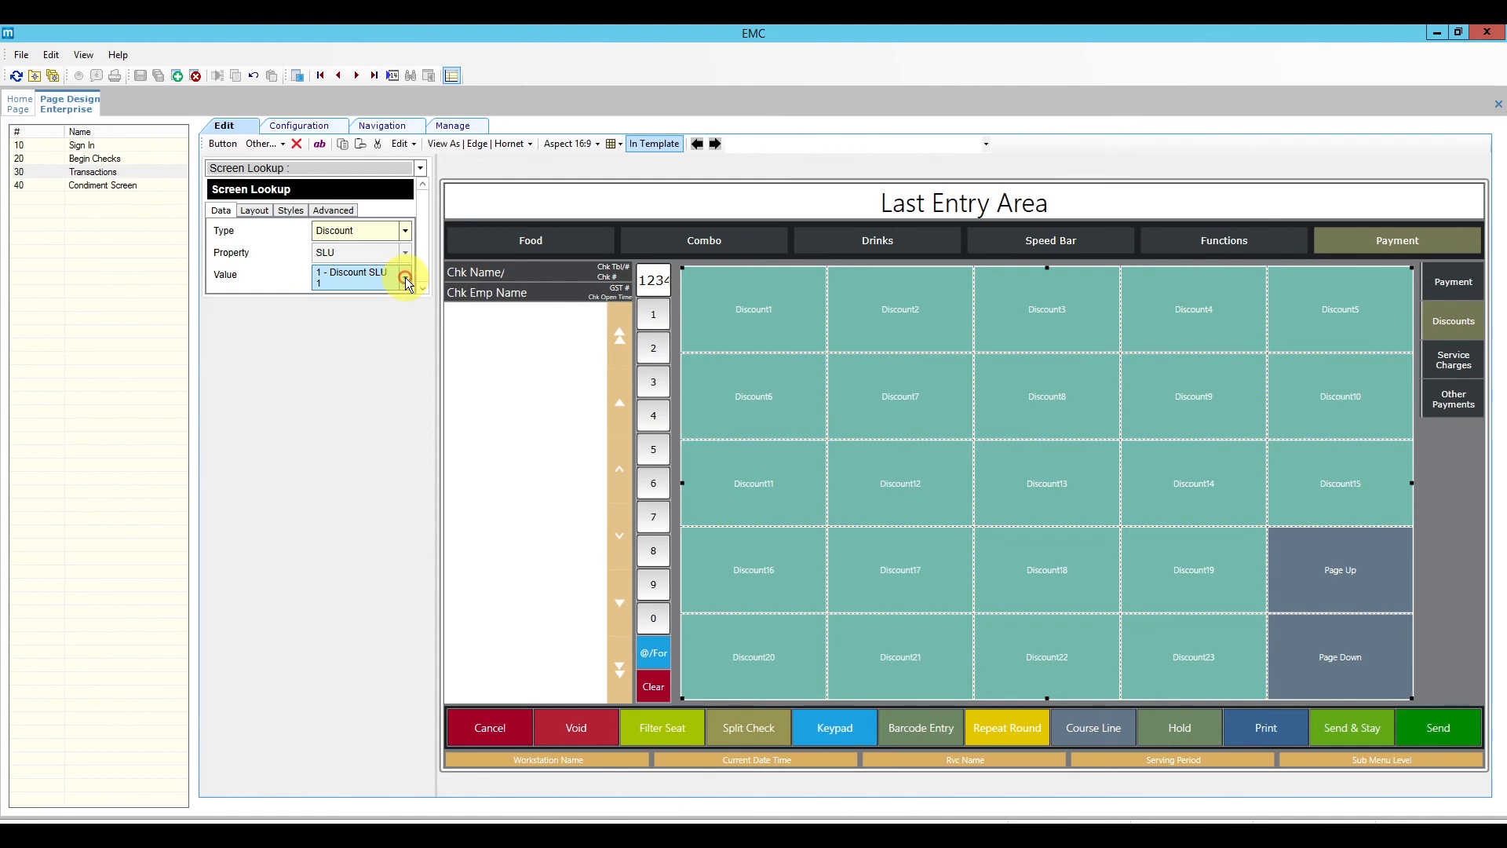
left_click(16, 97)
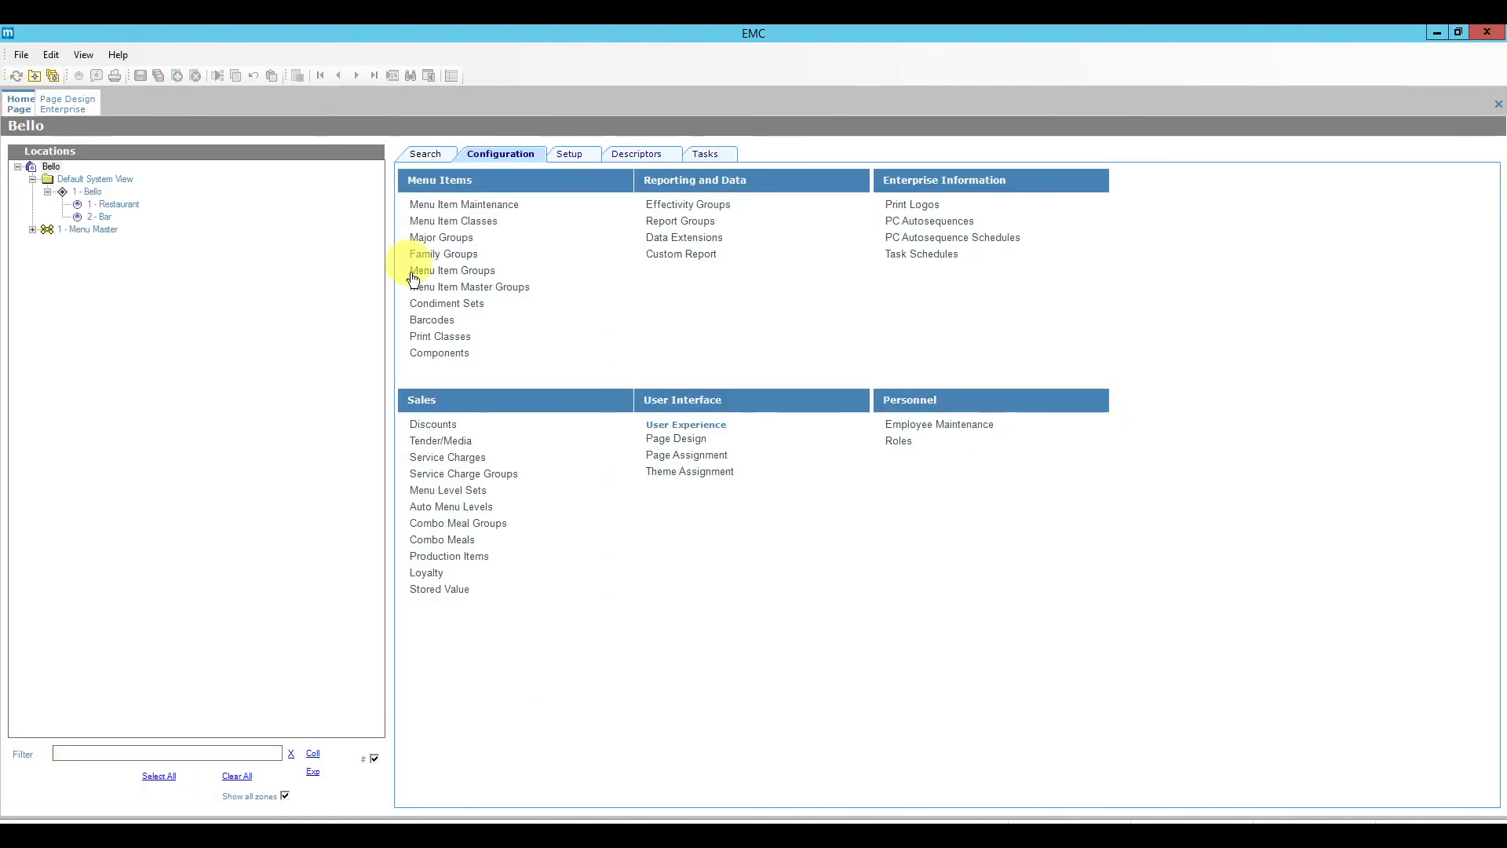
Step: Verify discount record 108 uses Discount SLU 1 on its NLU/SLU tab
left_click(431, 418)
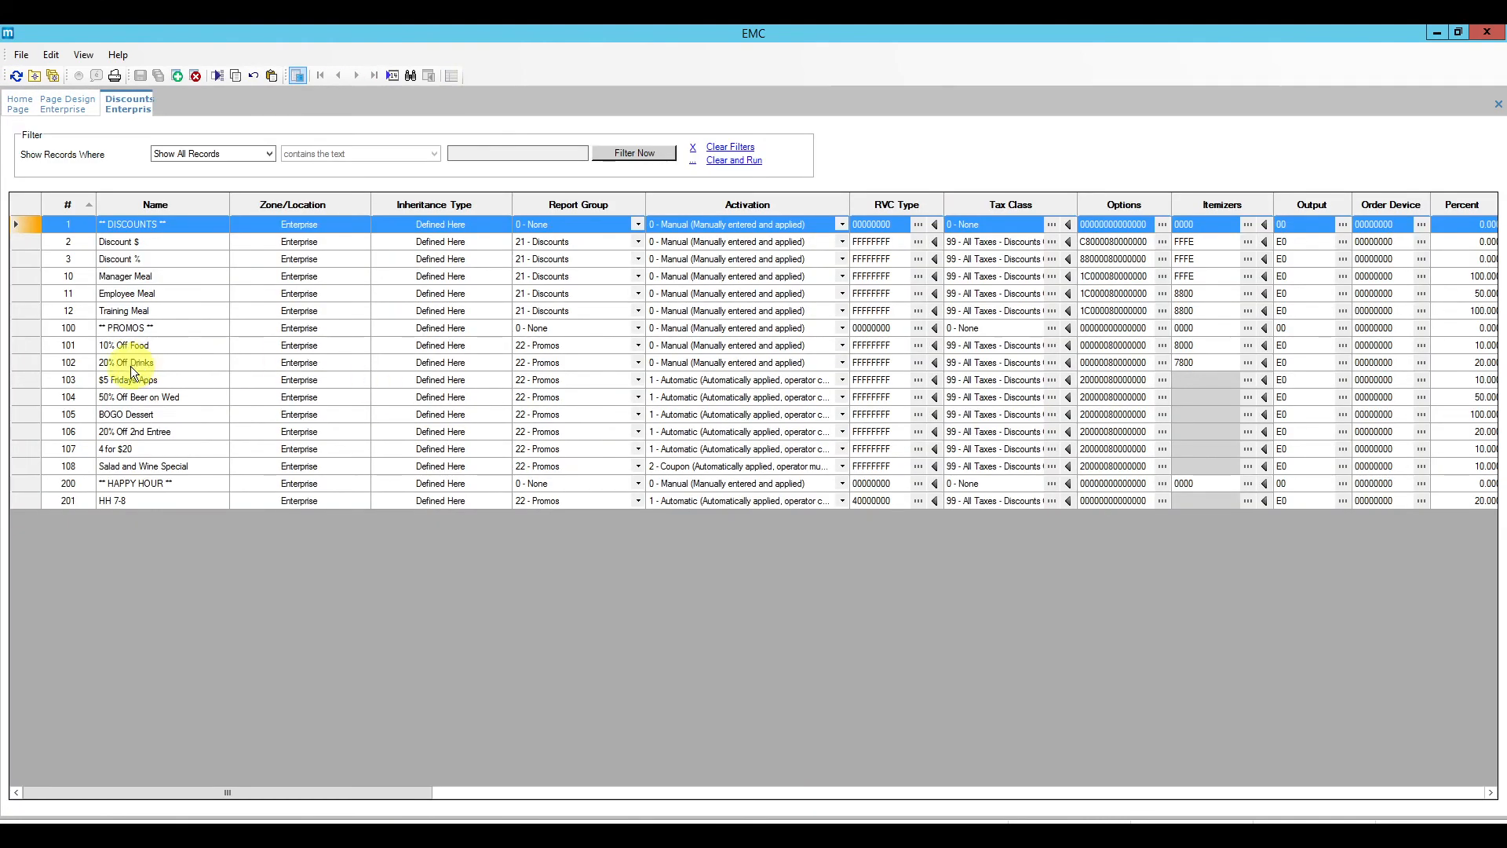
double_click(25, 468)
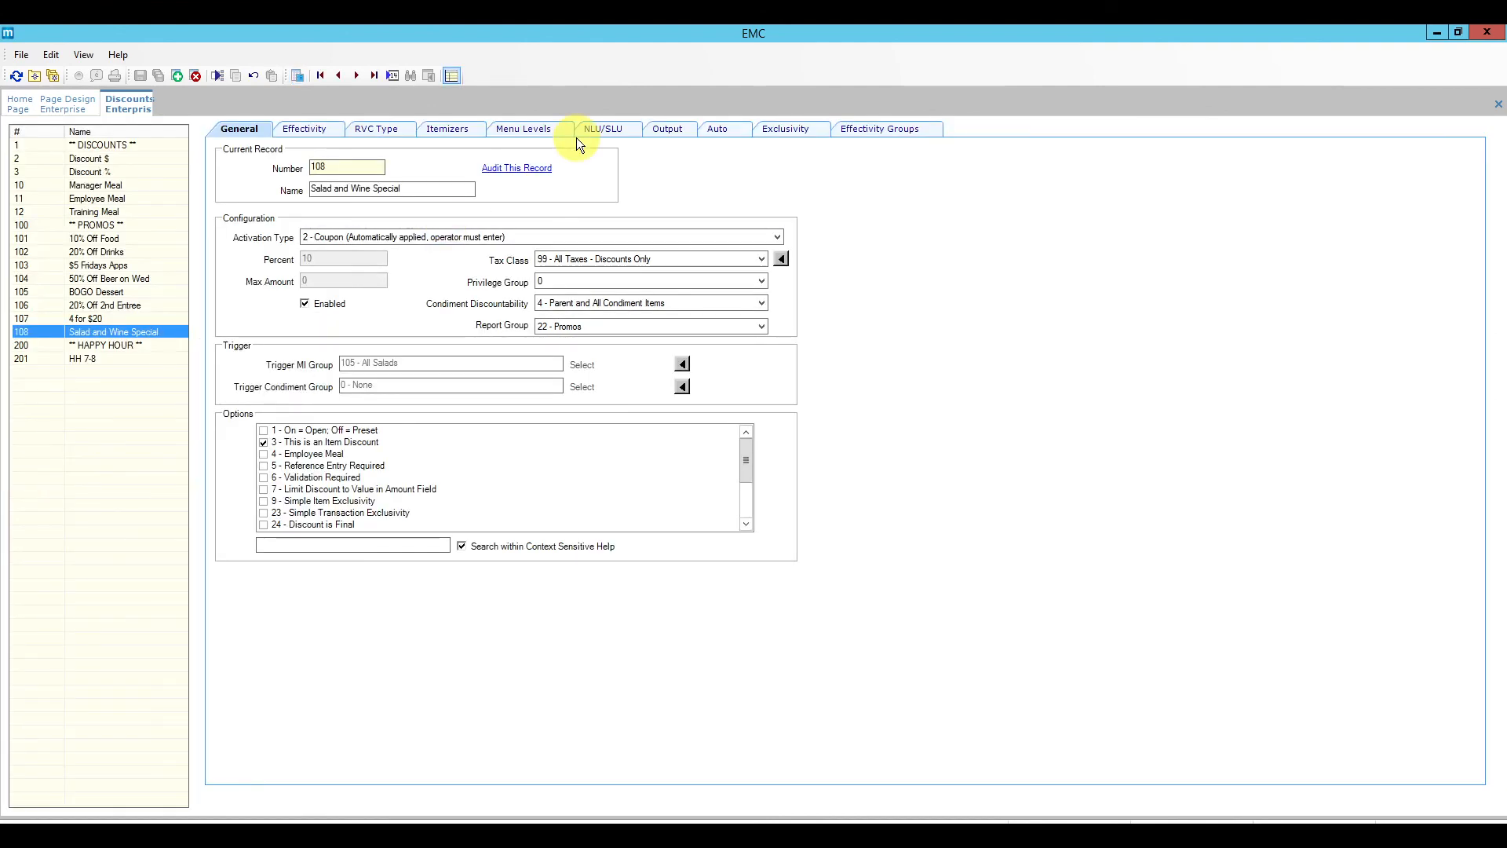
left_click(605, 131)
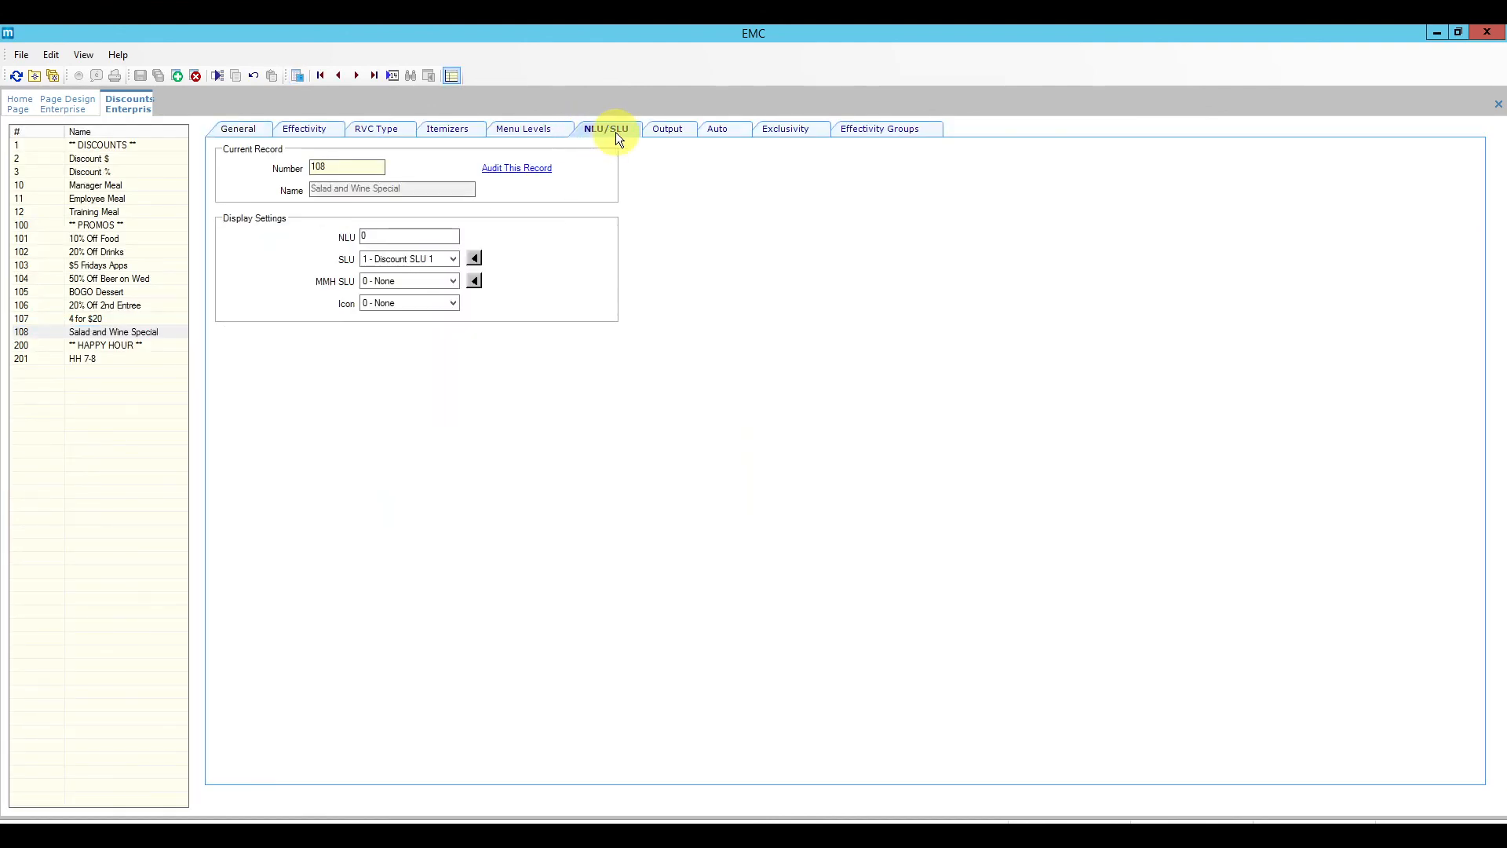
left_click(374, 260)
left_click(58, 102)
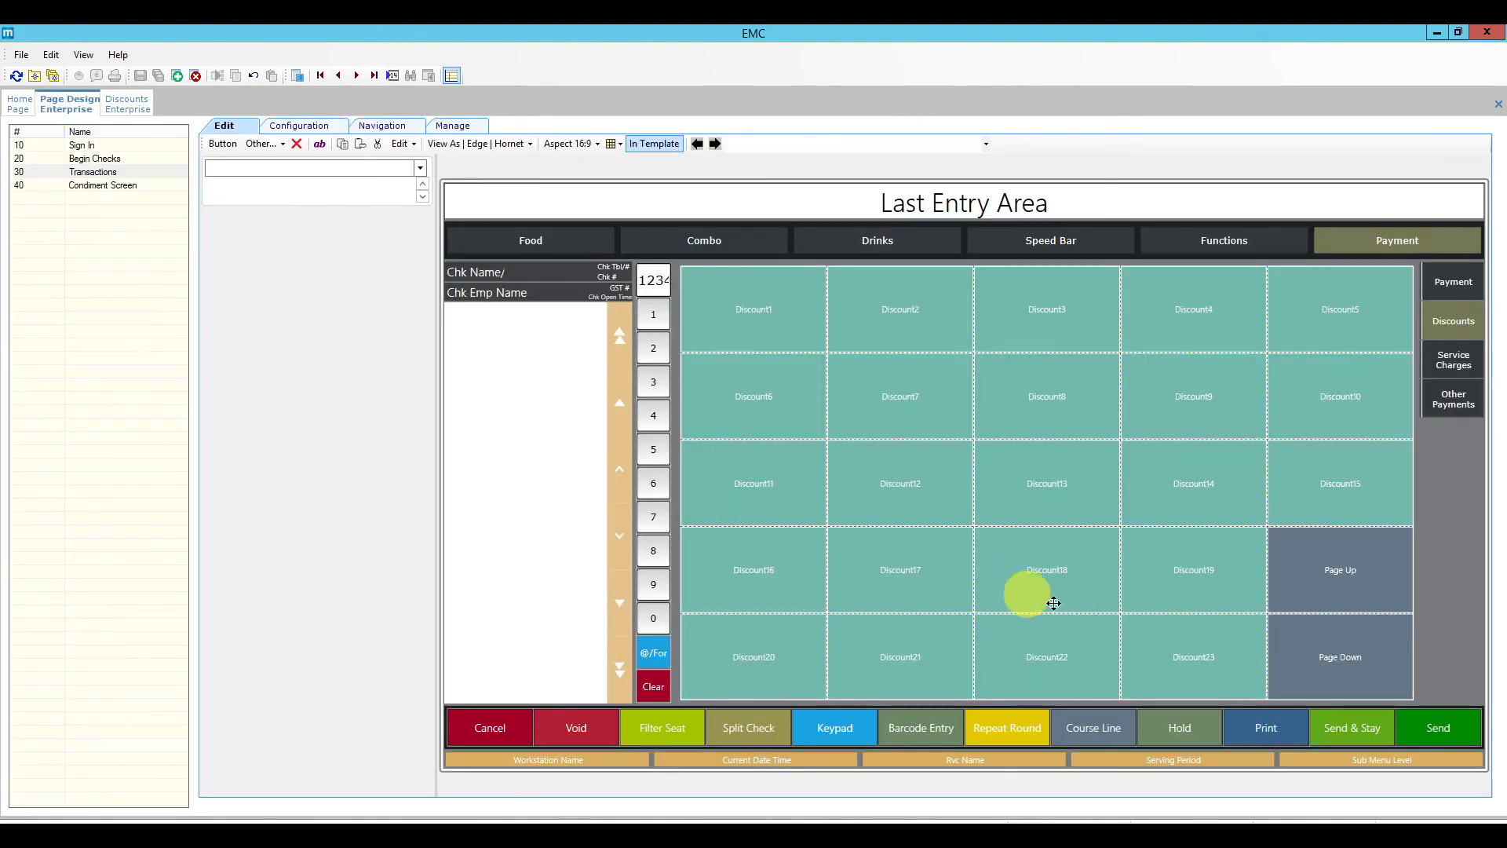
Step: Shrink the discount grid and insert a new button in the freed space below Discount20
left_click(1056, 628)
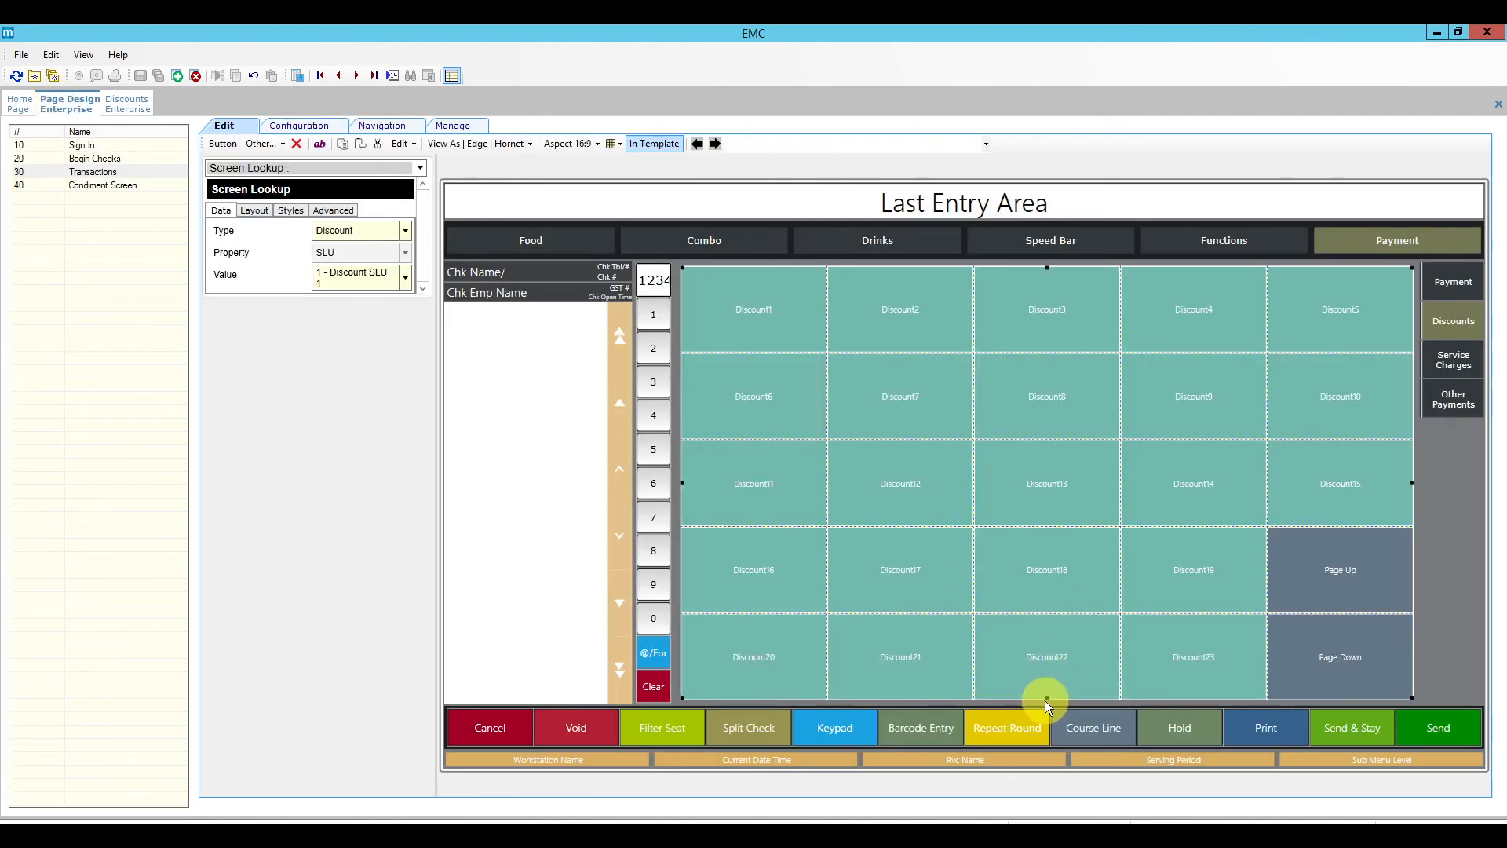
left_click_drag(1049, 698, 1019, 628)
left_click(713, 662)
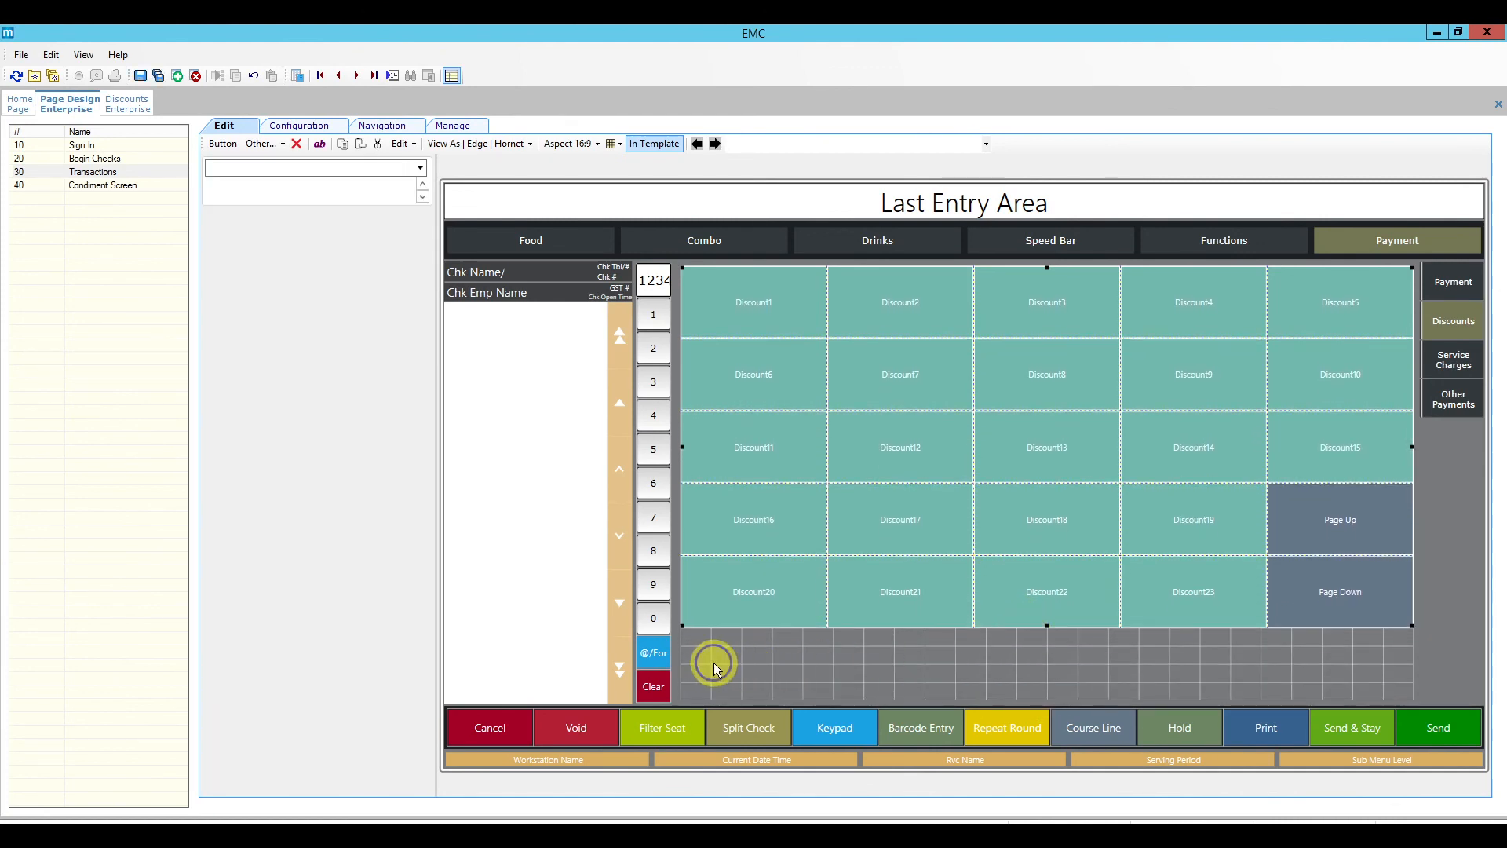
right_click(737, 664)
left_click(757, 673)
left_click_drag(807, 682, 730, 628)
Step: Make it a Discount button linked to 108 Salad and Wine Special, with a generated legend
left_click(407, 311)
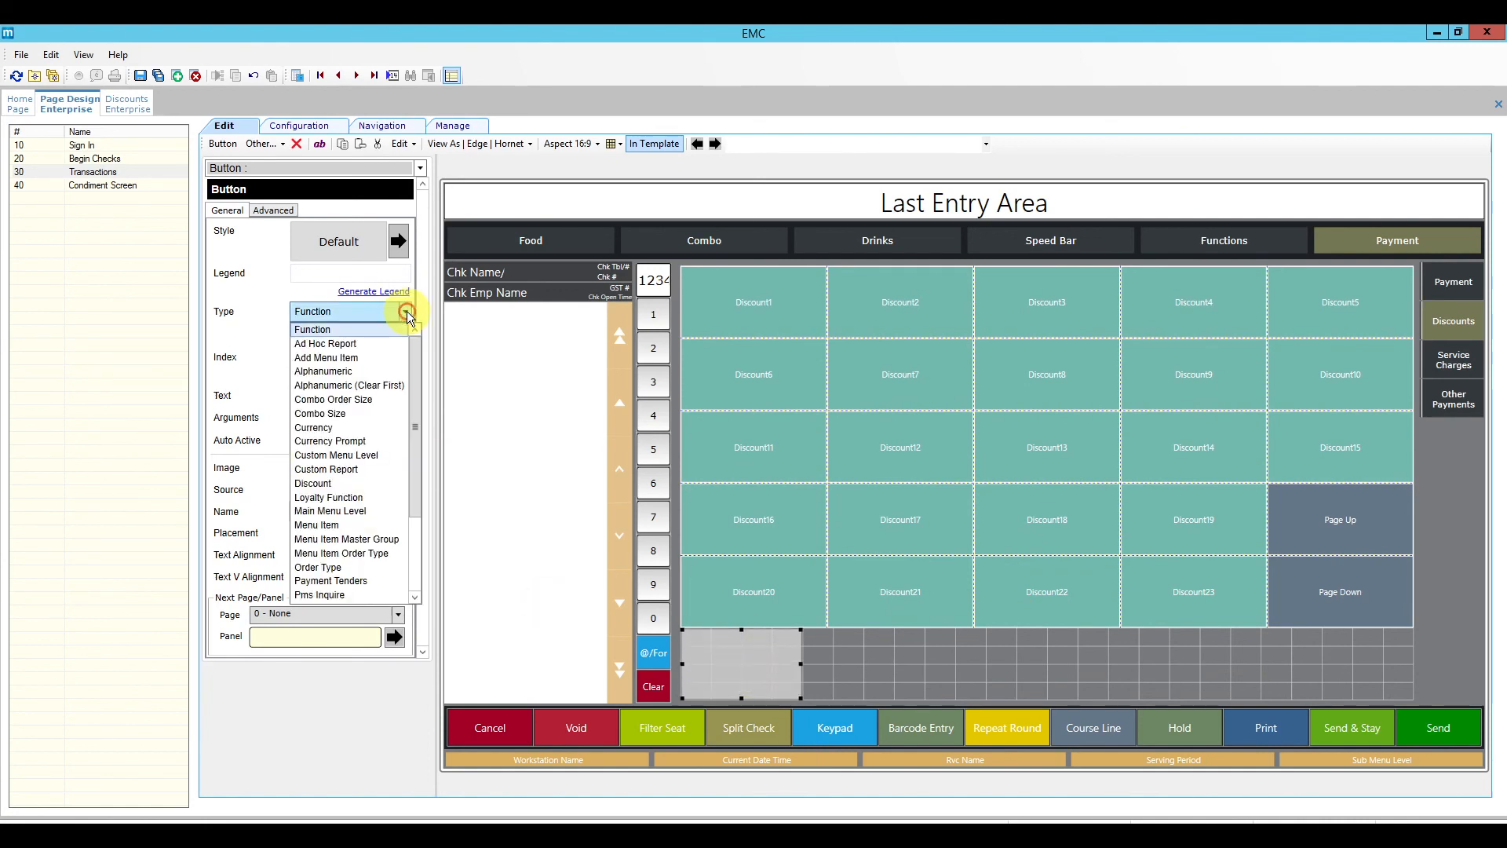
left_click(336, 484)
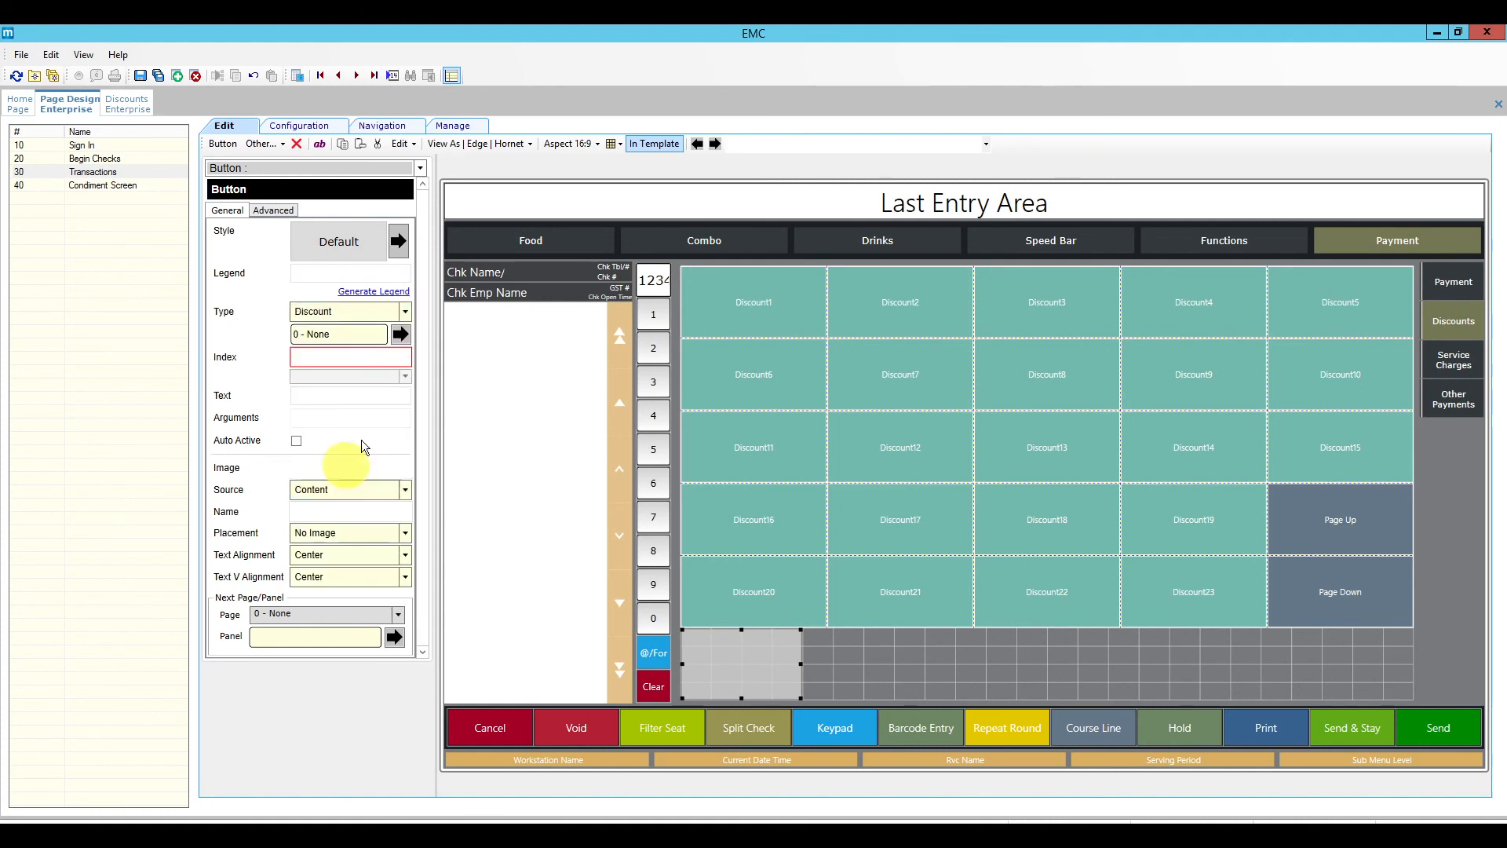
left_click(400, 335)
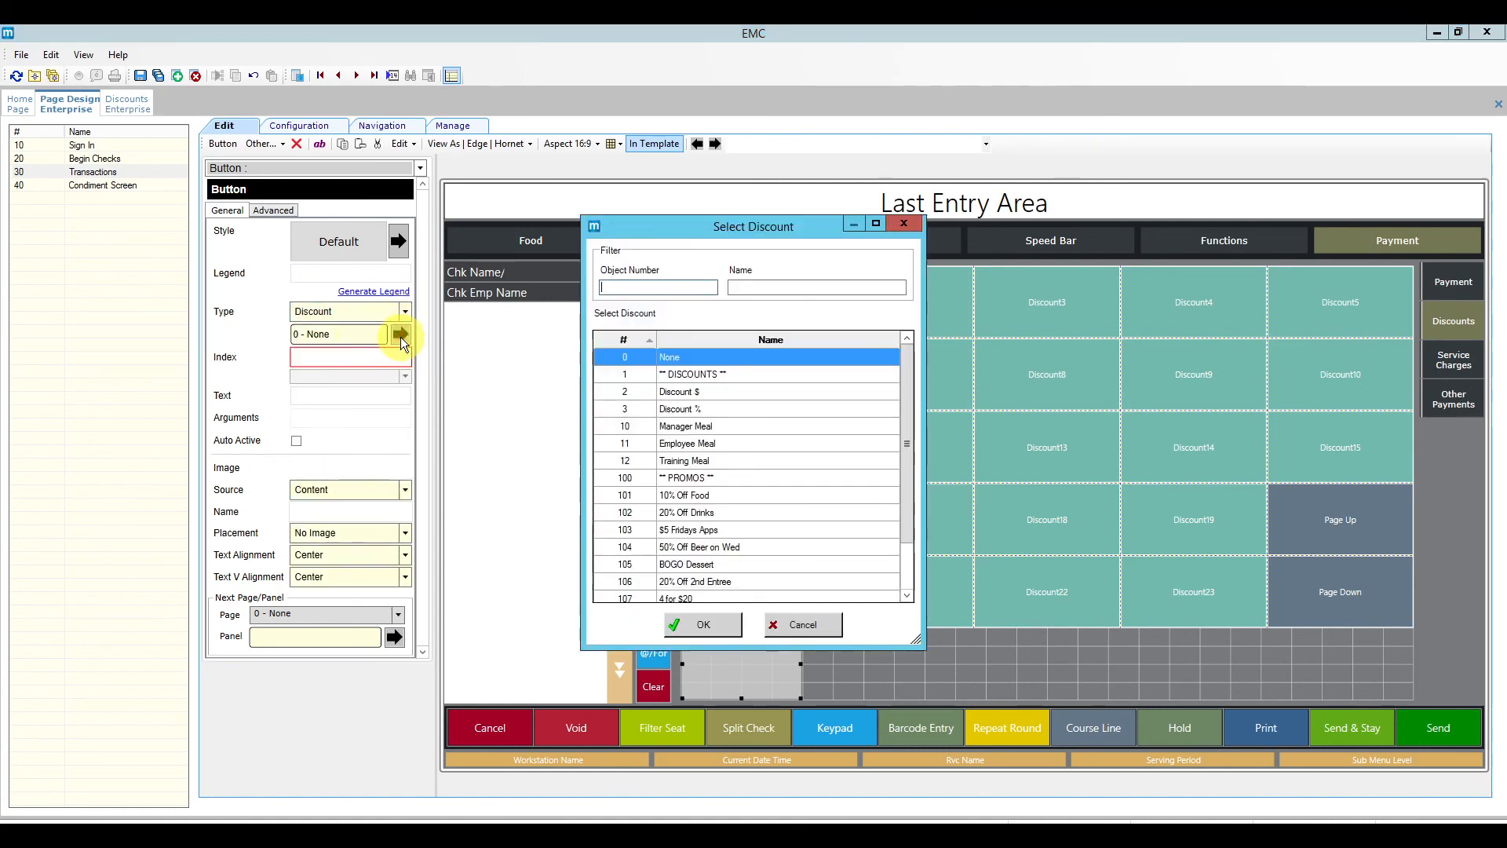
left_click_drag(907, 428, 909, 477)
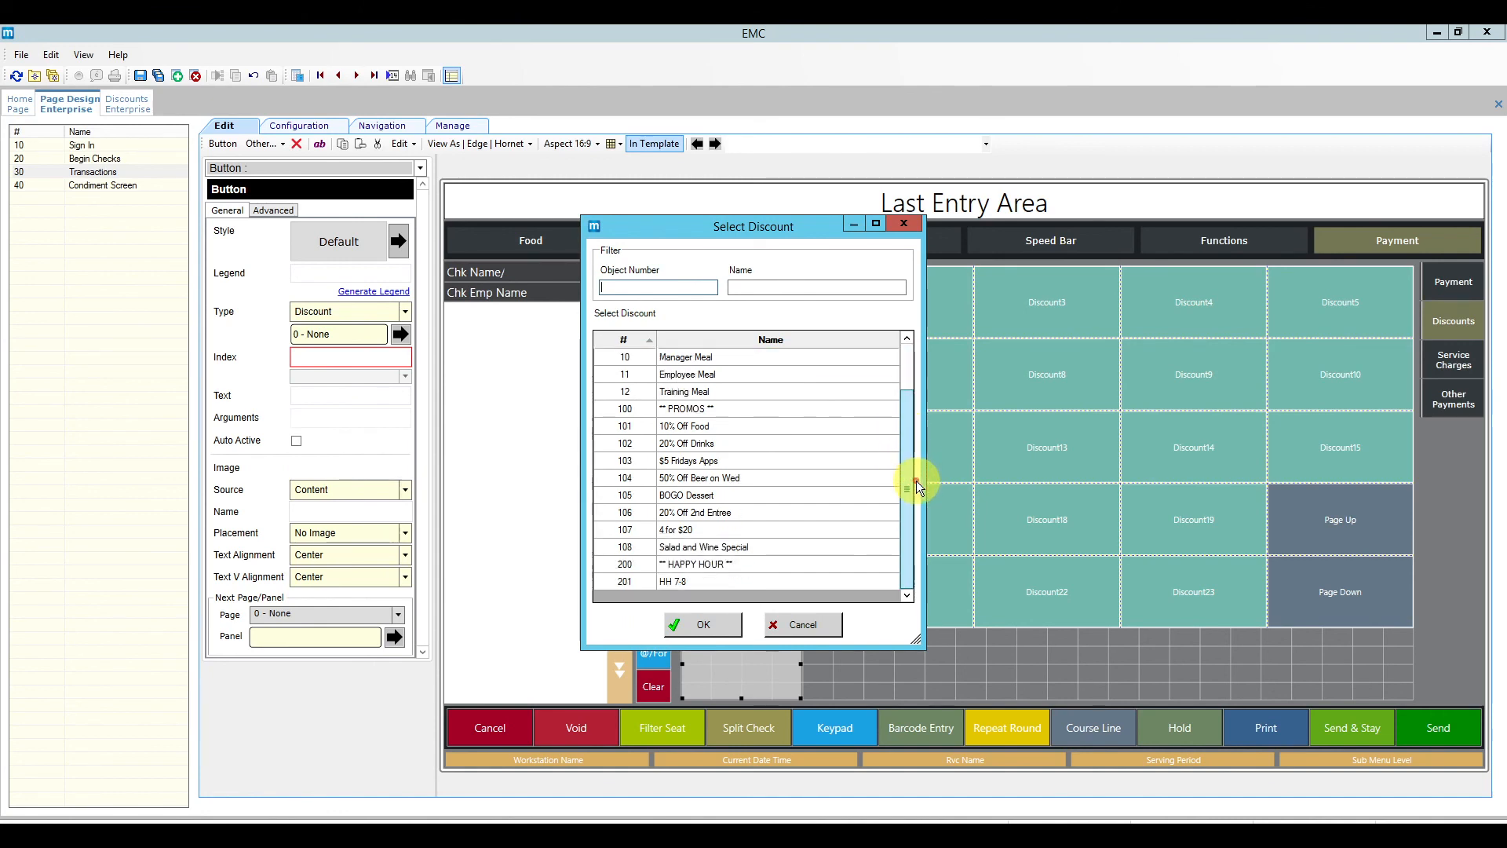
left_click(671, 547)
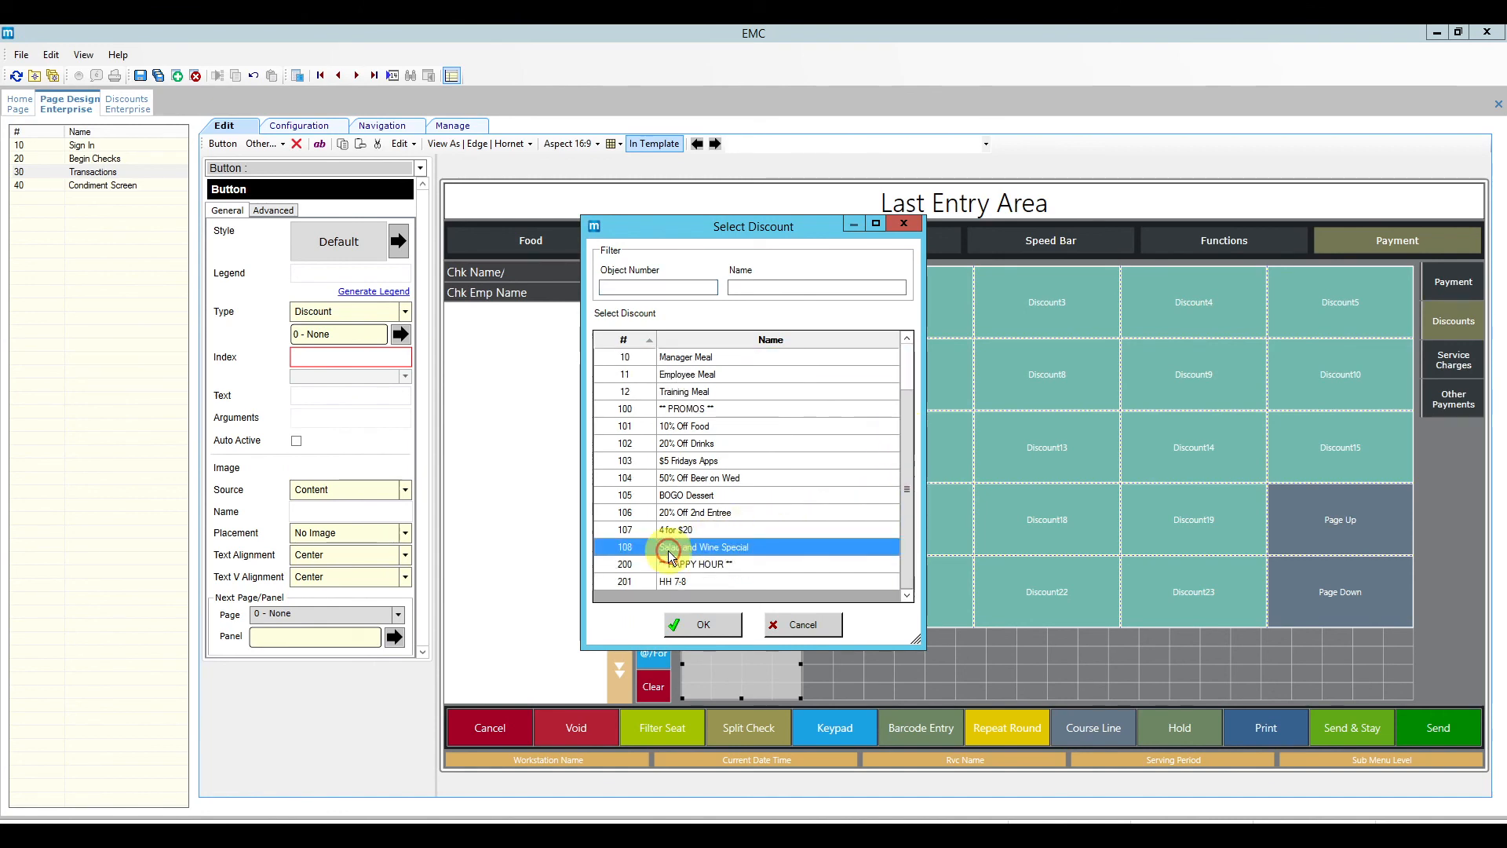
left_click(702, 624)
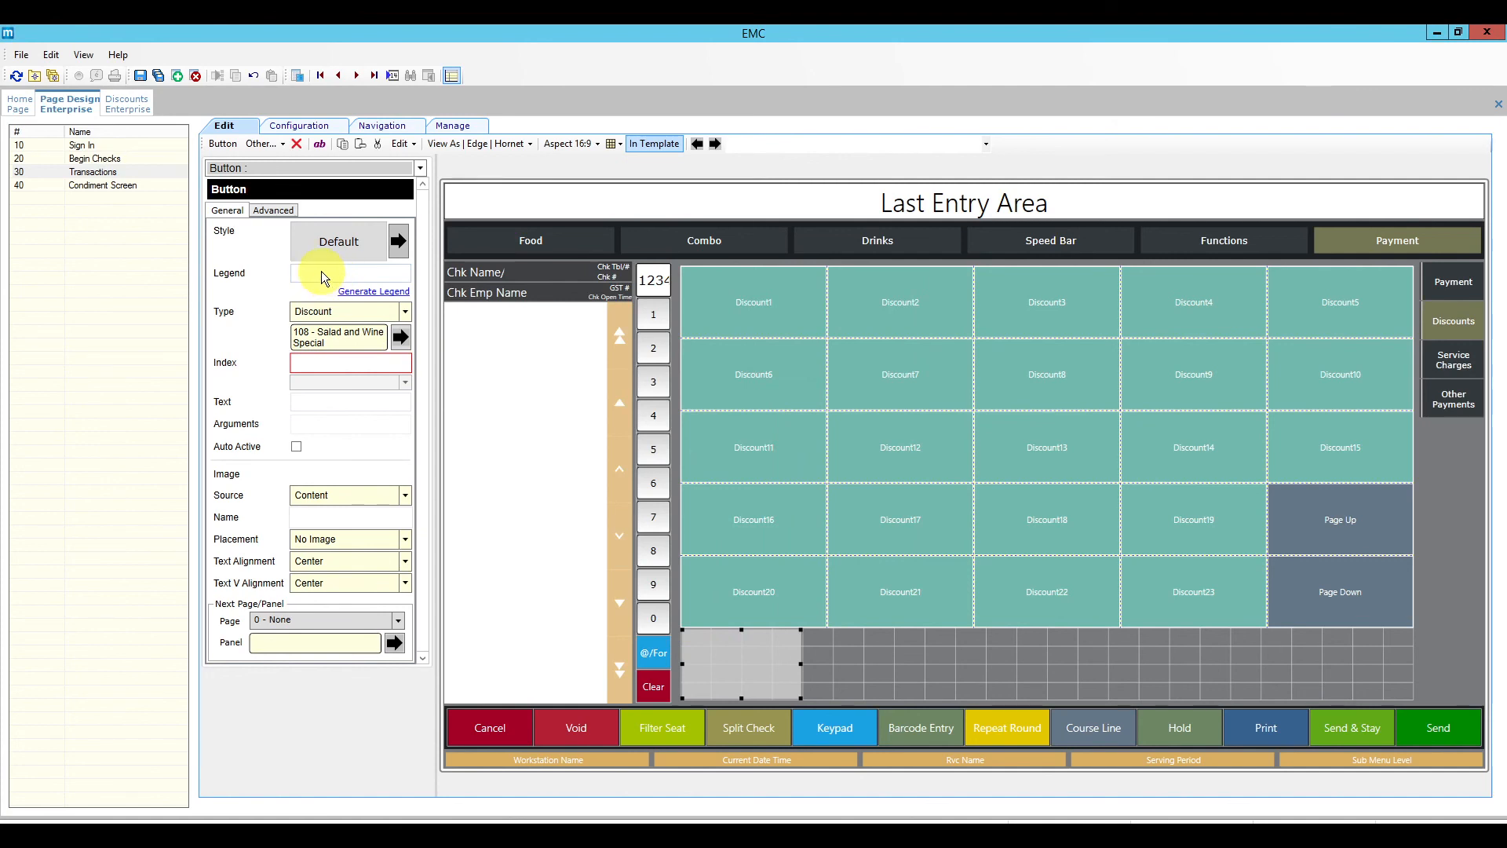
left_click(372, 292)
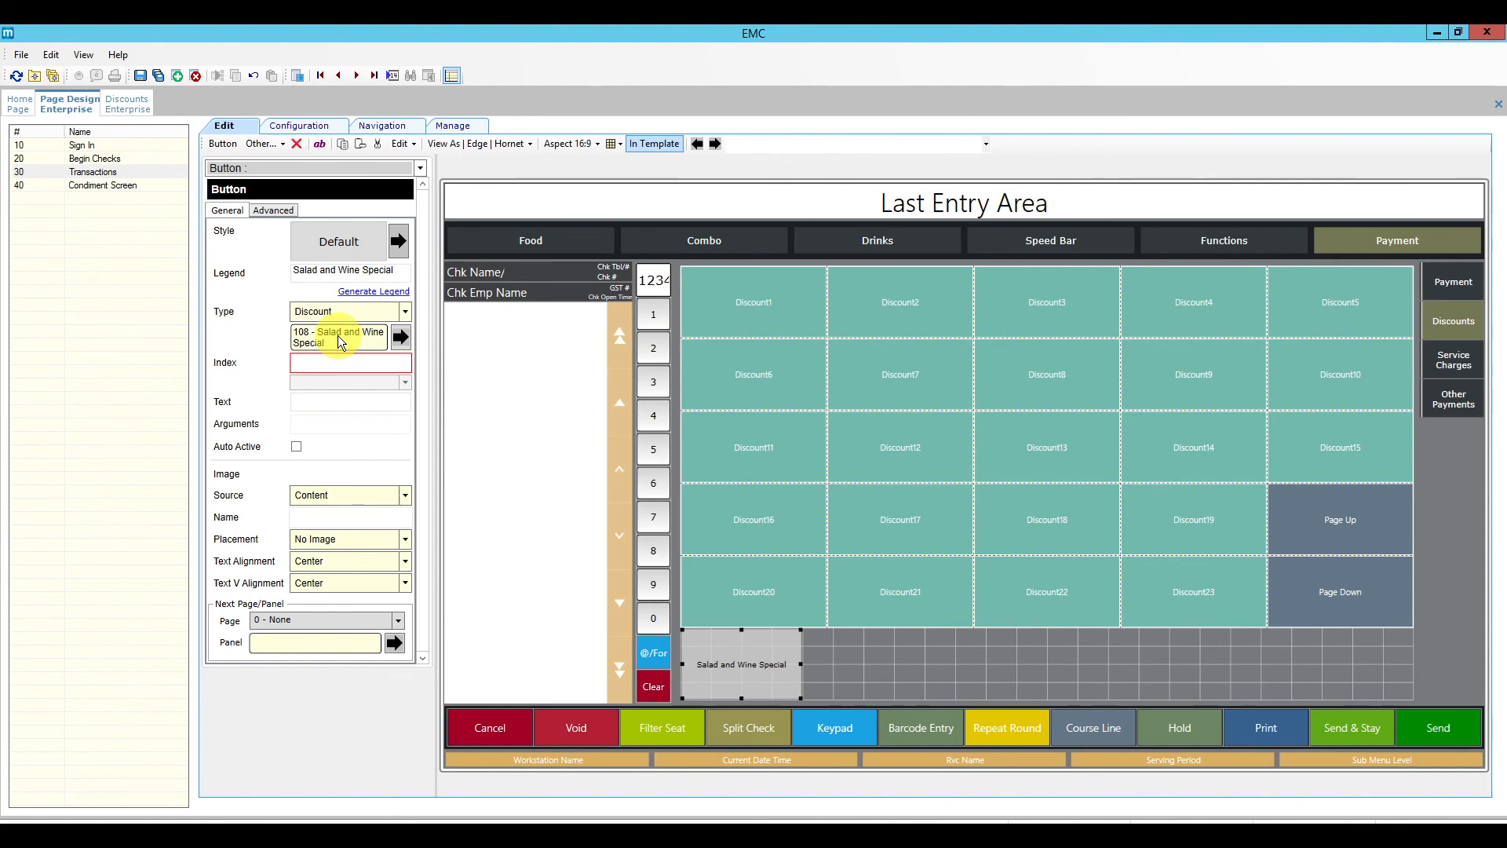
left_click(271, 210)
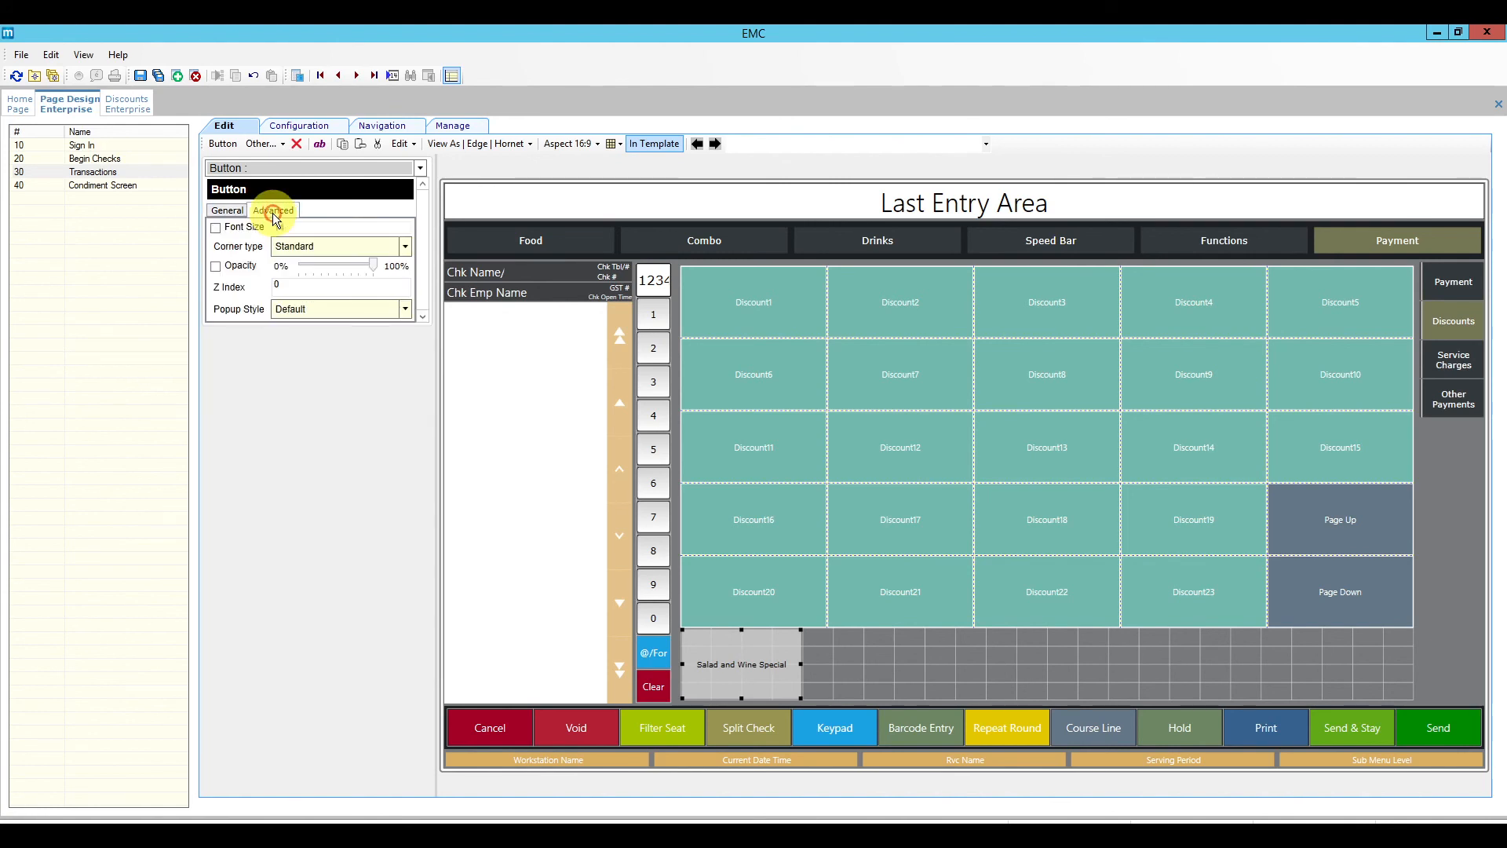
Step: Give the Salad and Wine Special button the Pink style and a custom font size of 25
left_click(228, 210)
left_click(399, 242)
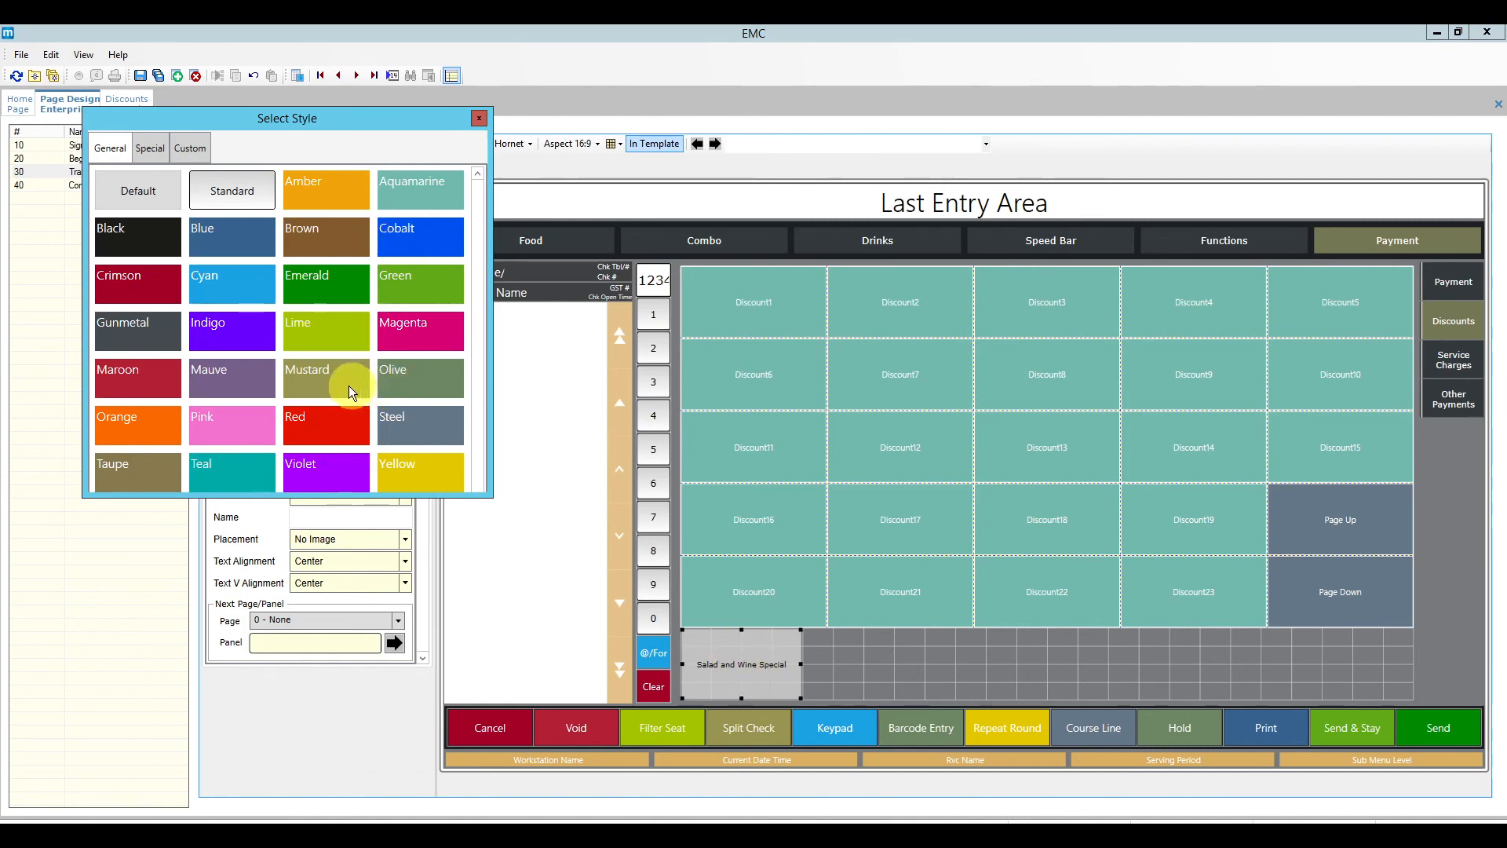
left_click(246, 422)
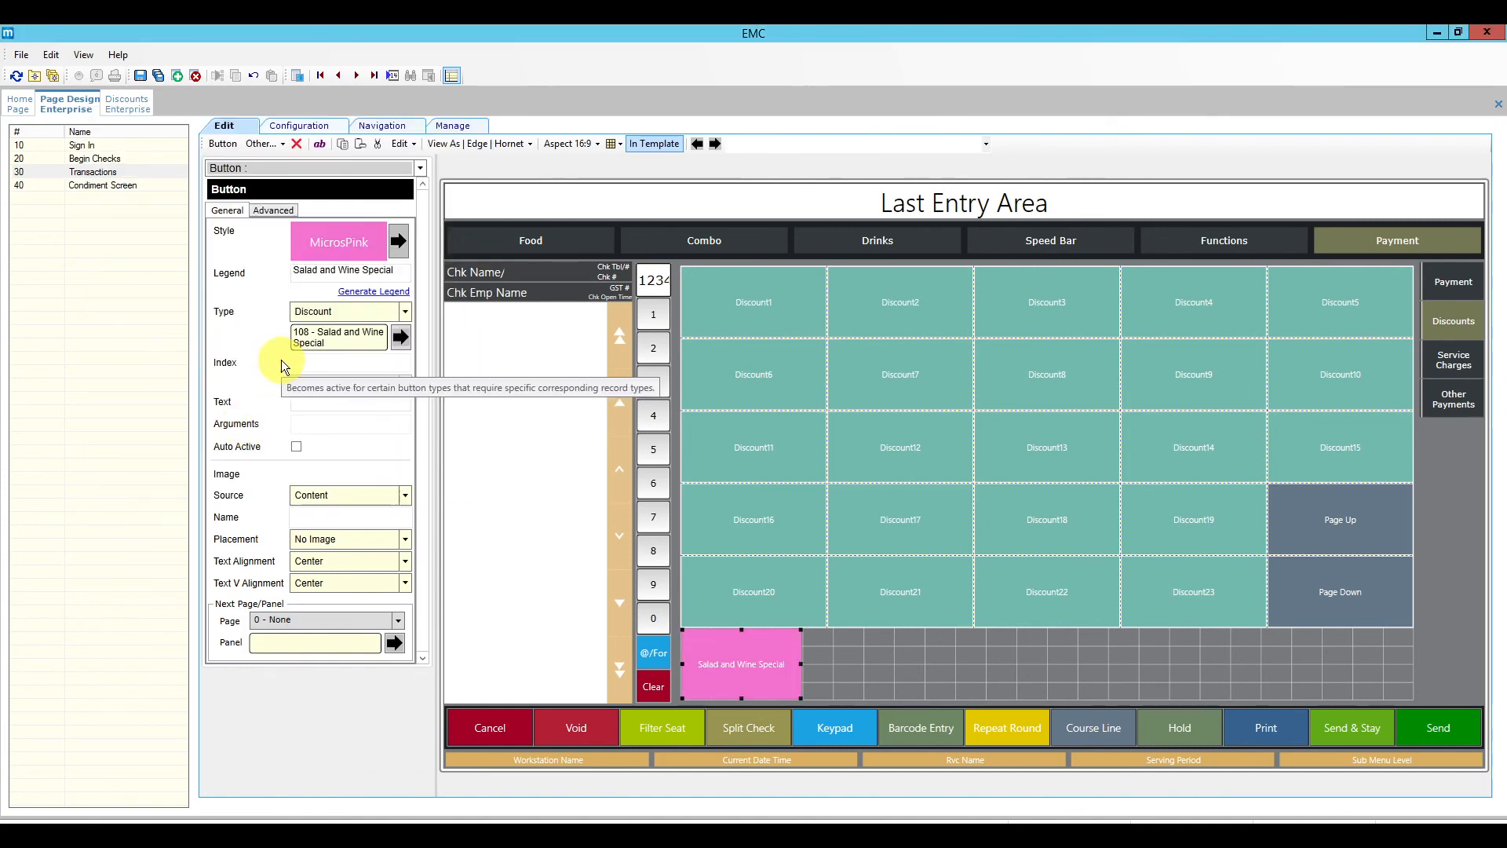
left_click(275, 210)
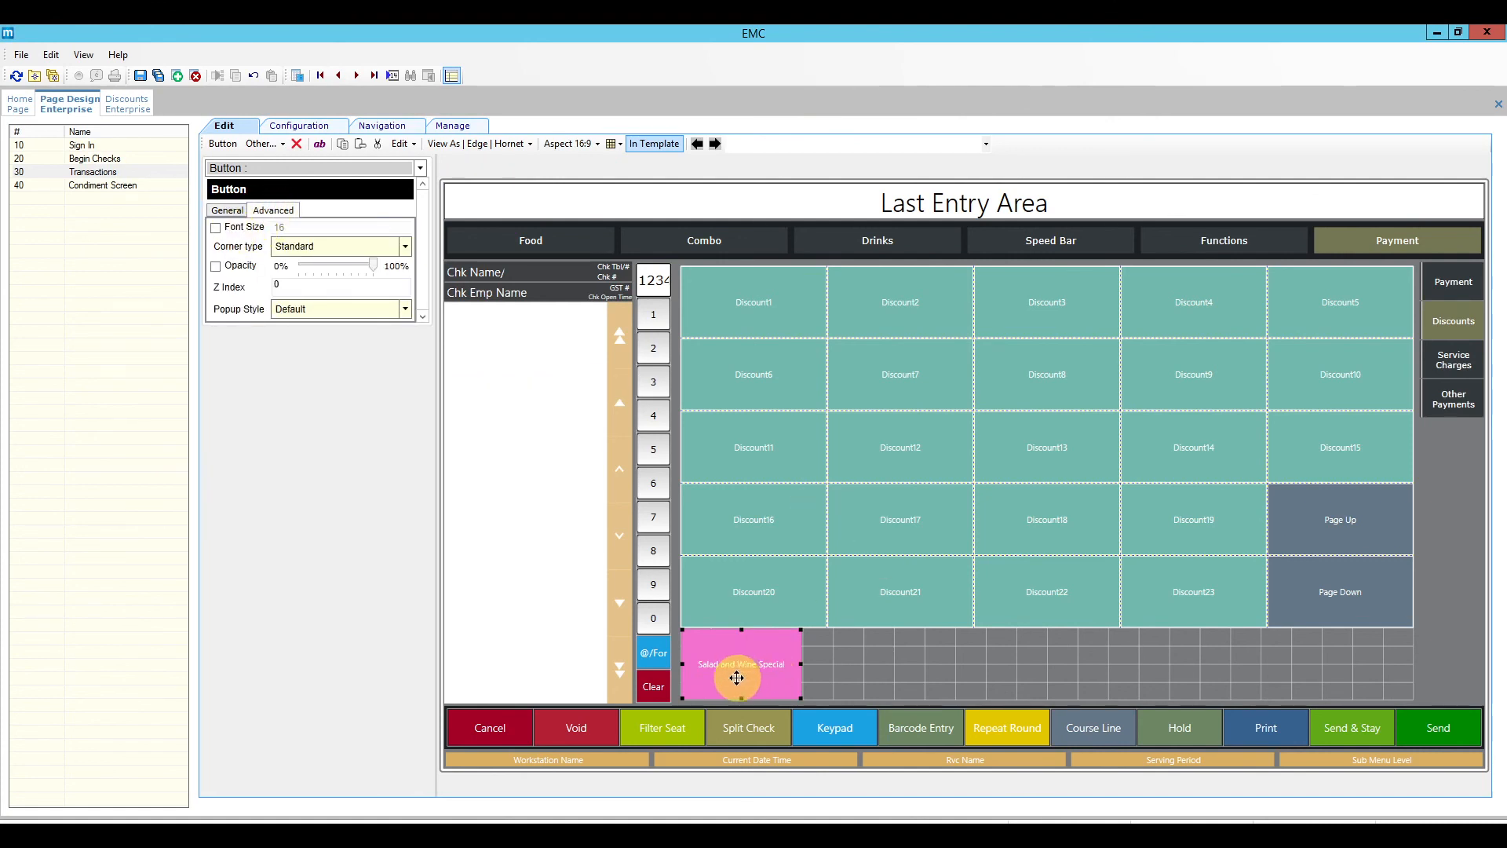
left_click(215, 228)
left_click(281, 227)
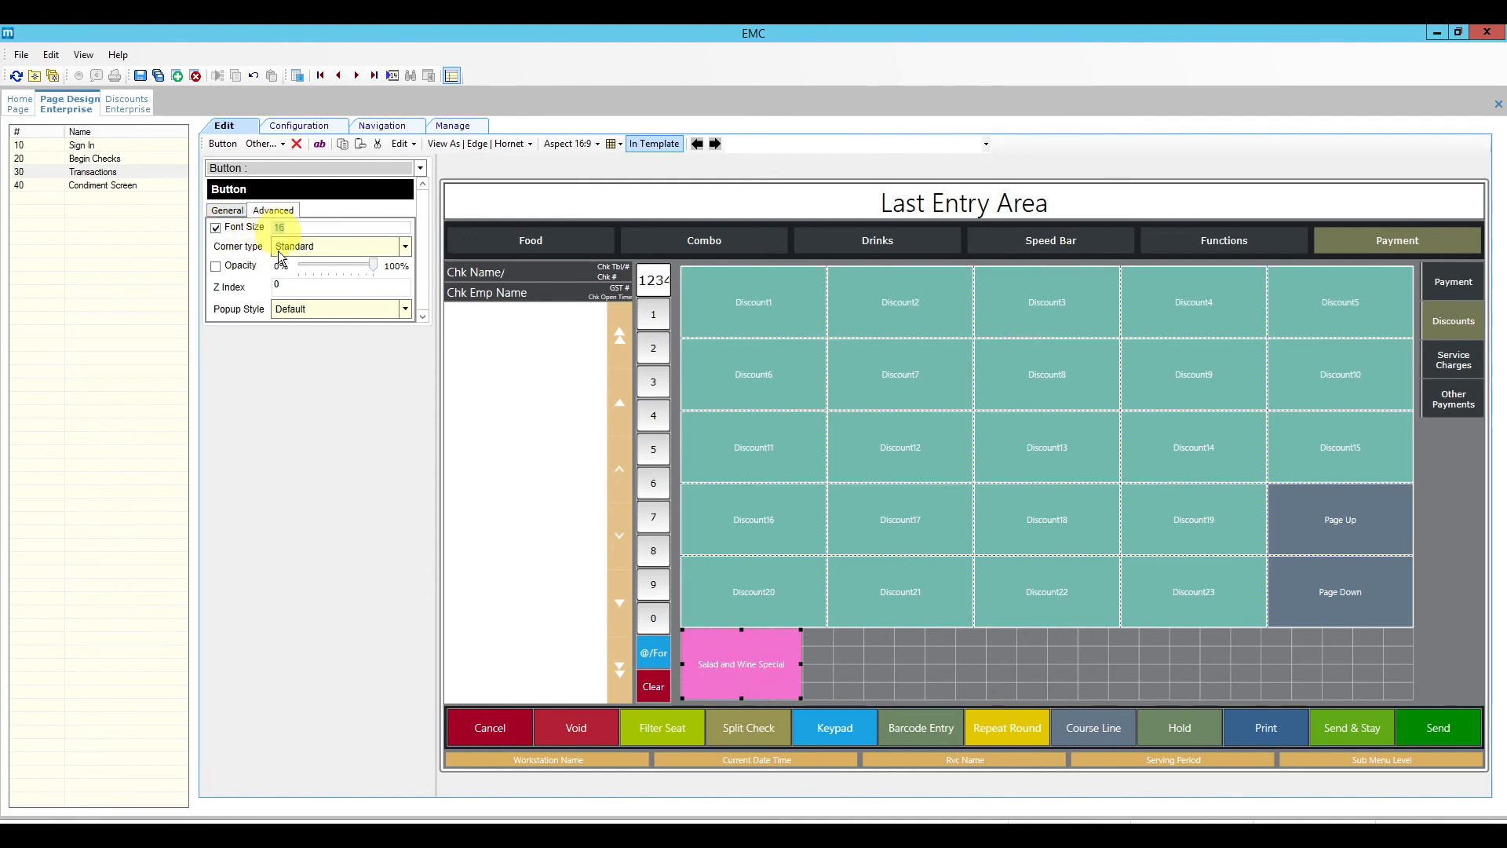
type("25")
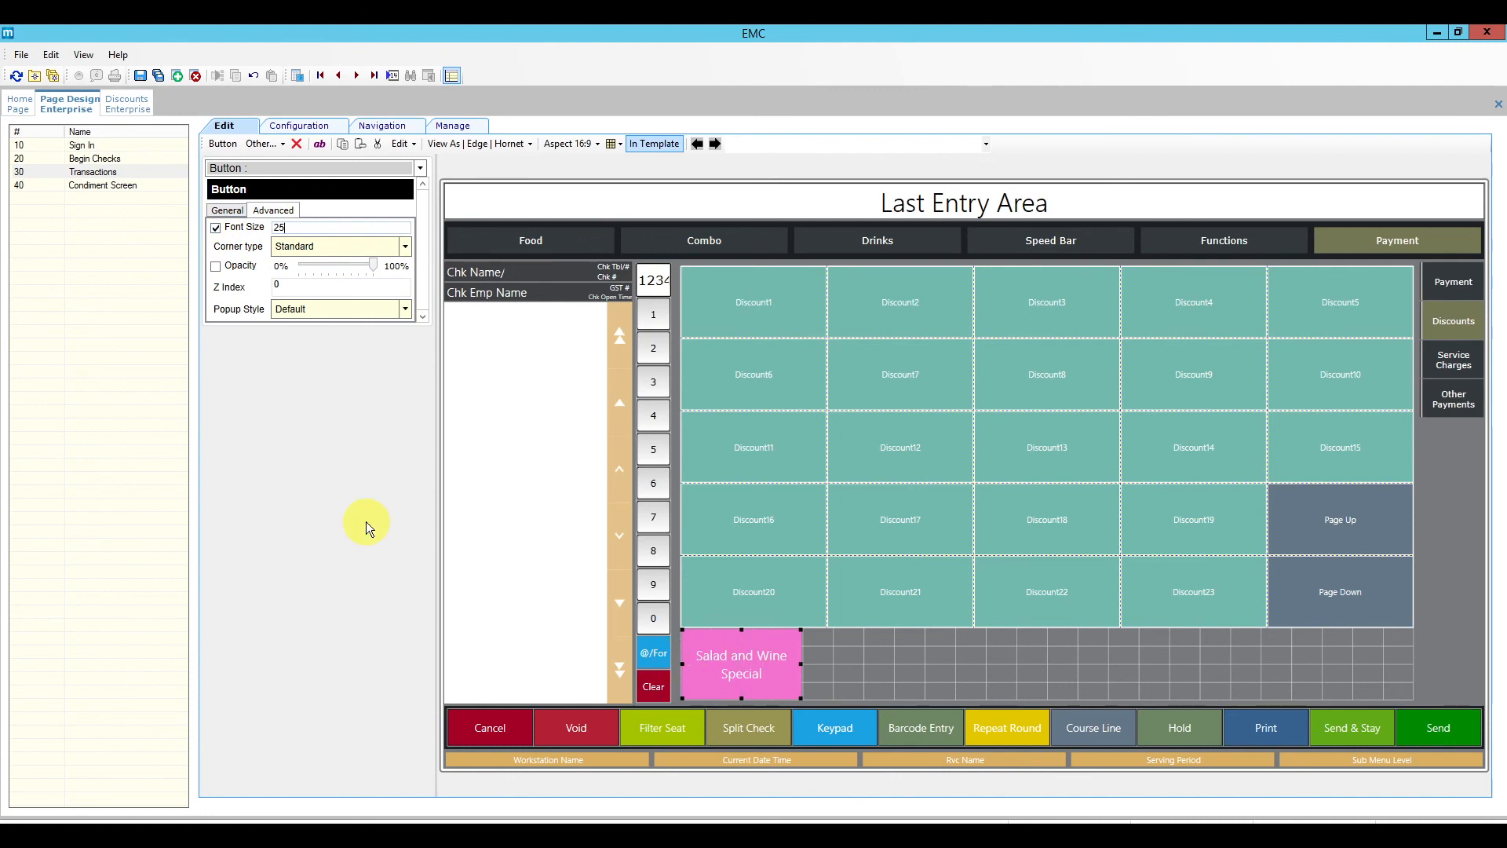
left_click(234, 211)
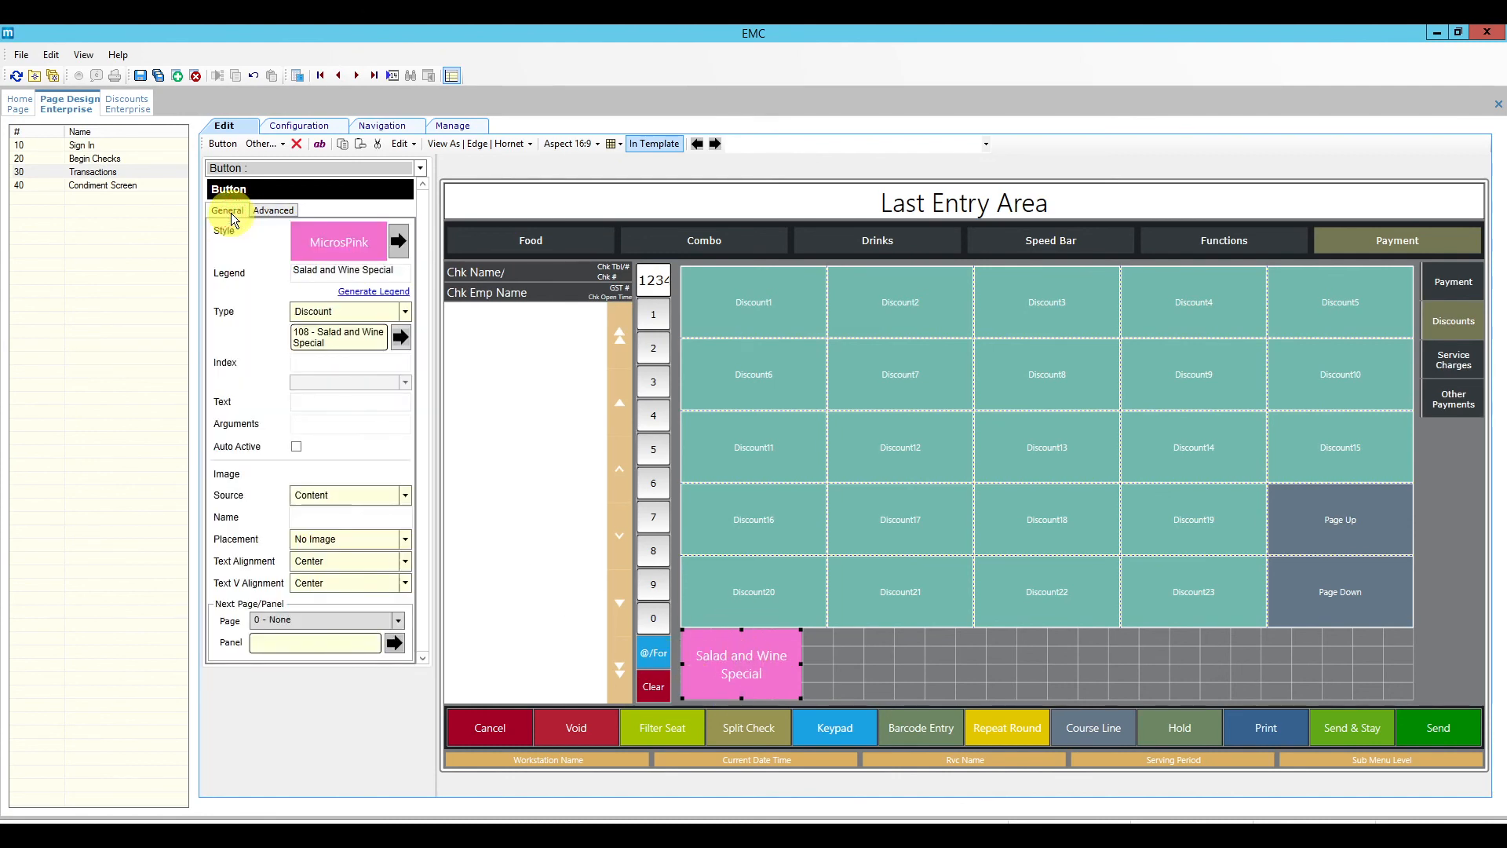
Step: Save the page design, then select the Discounts tab on the page
left_click(142, 77)
left_click(824, 688)
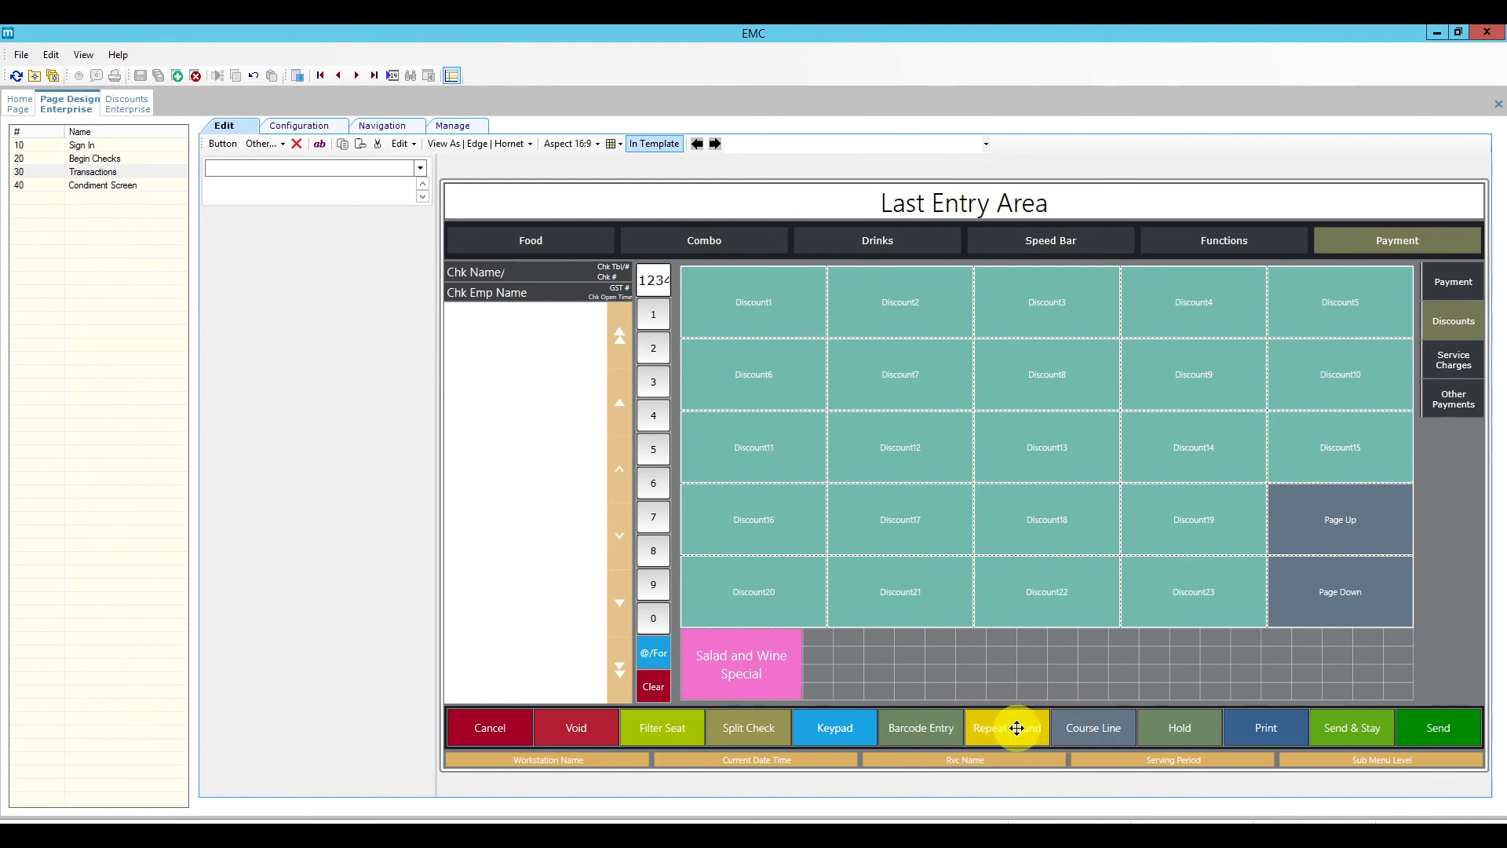
left_click(1373, 238)
left_click(1449, 323)
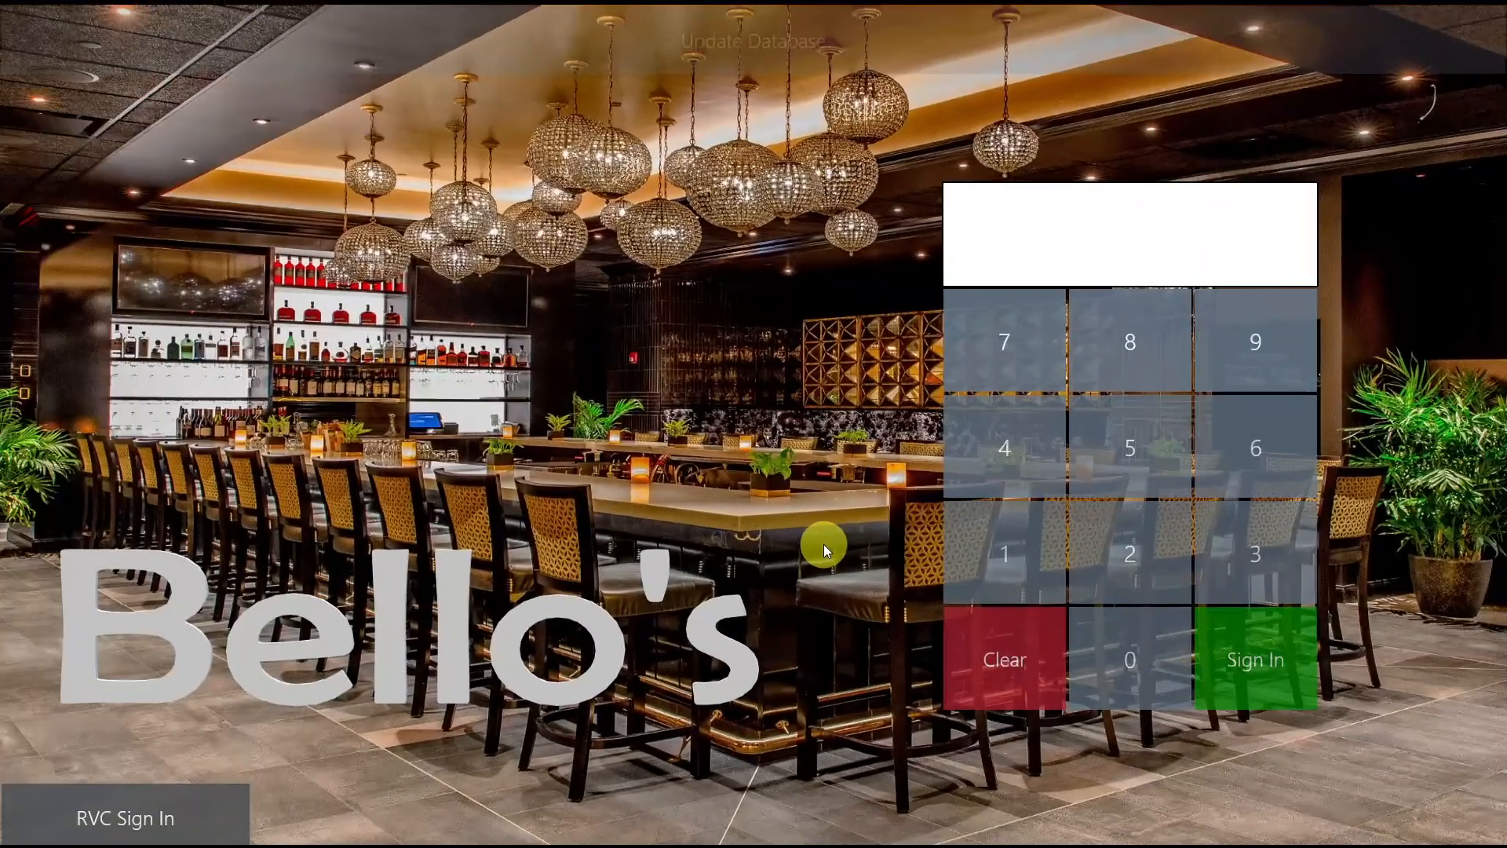
Step: Sign in to the POS, begin a check for 1 guest, and show its Discounts payment category
left_click(1075, 587)
left_click(1212, 643)
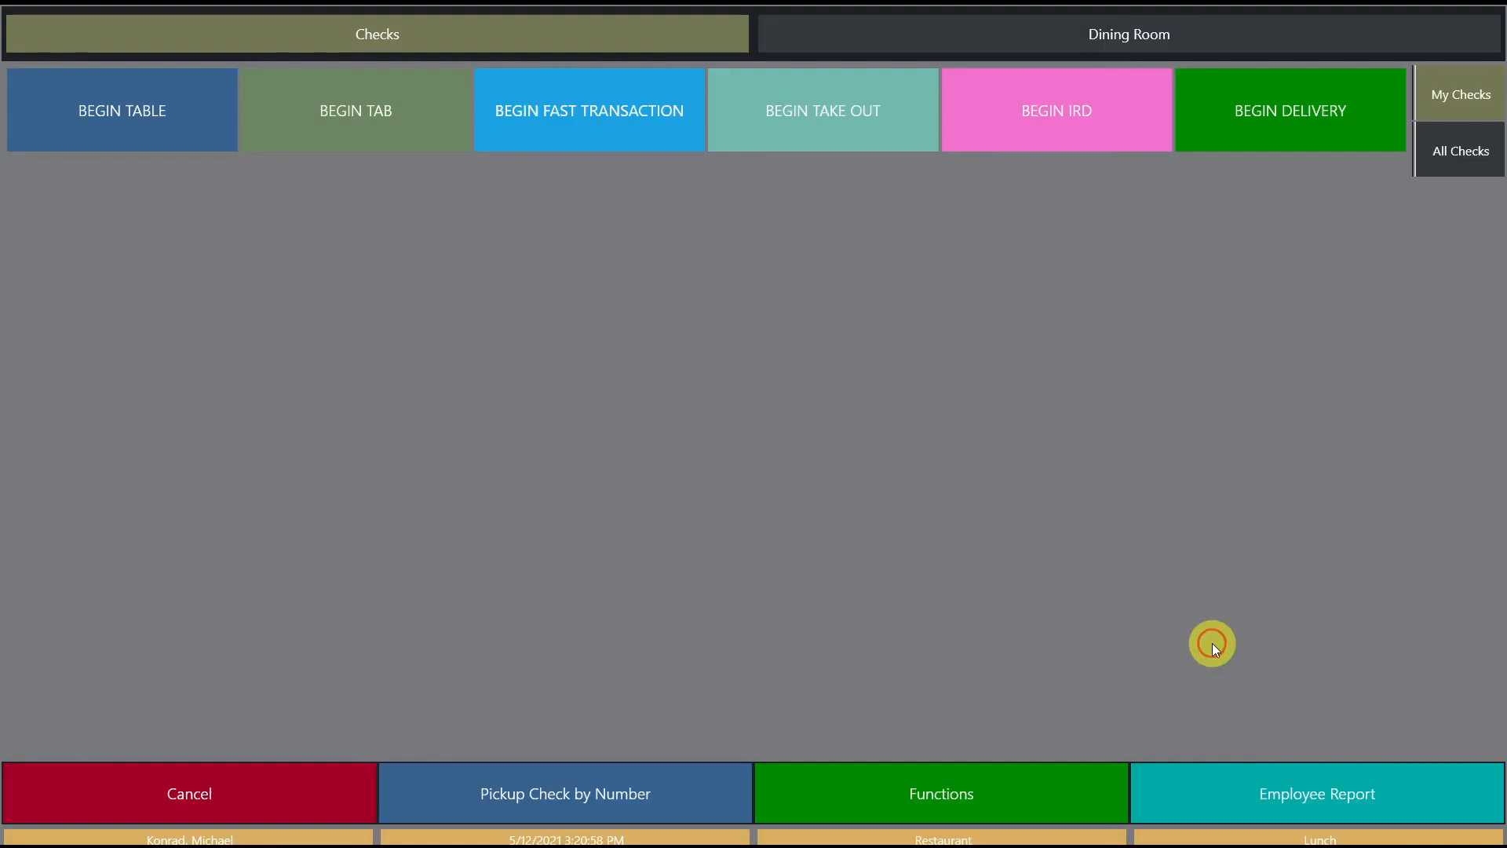
left_click(590, 124)
left_click(667, 488)
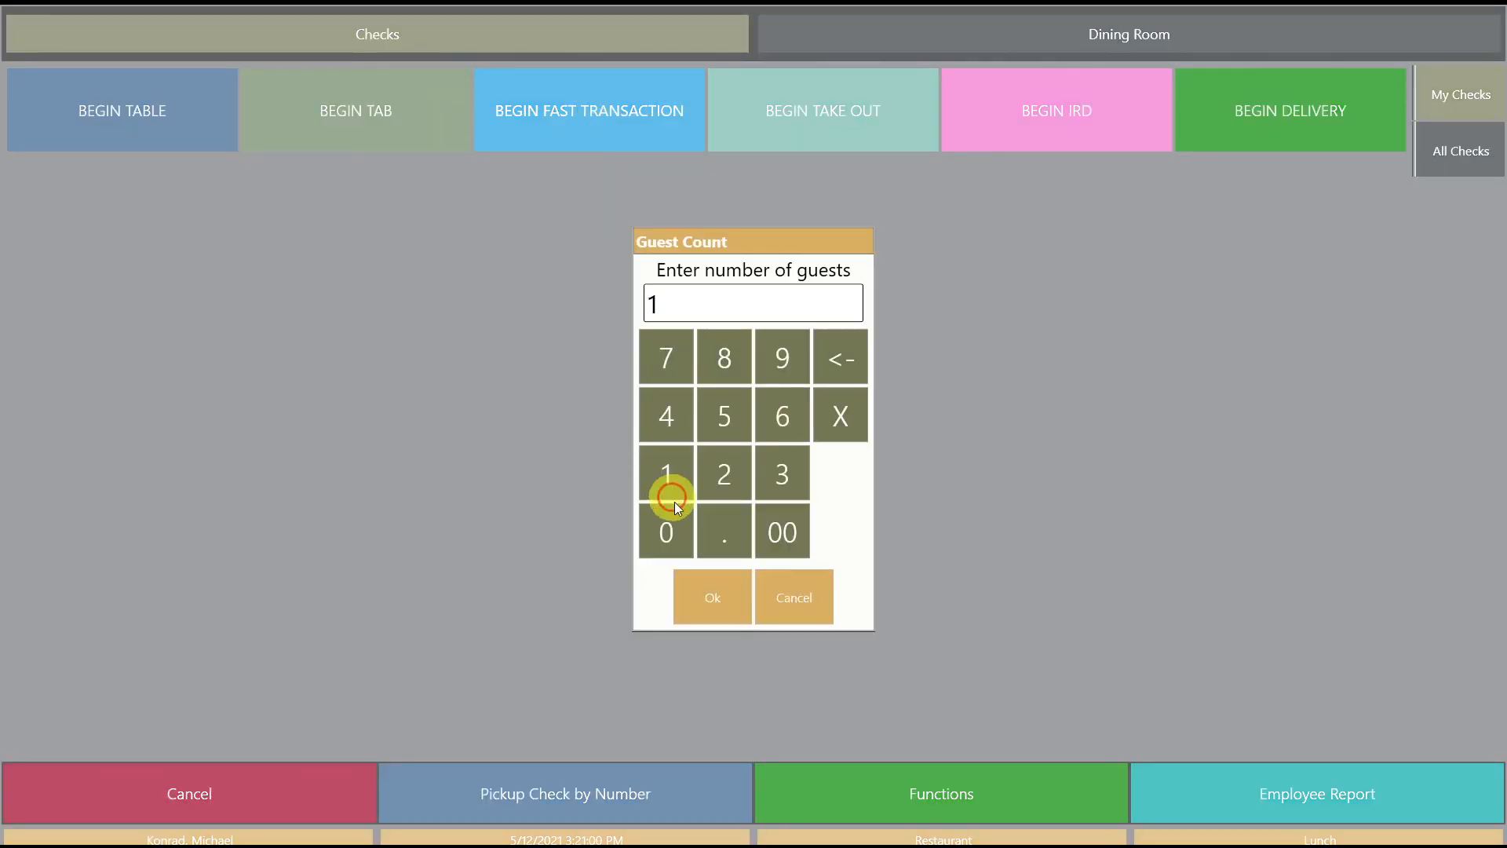
left_click(714, 590)
left_click(1356, 81)
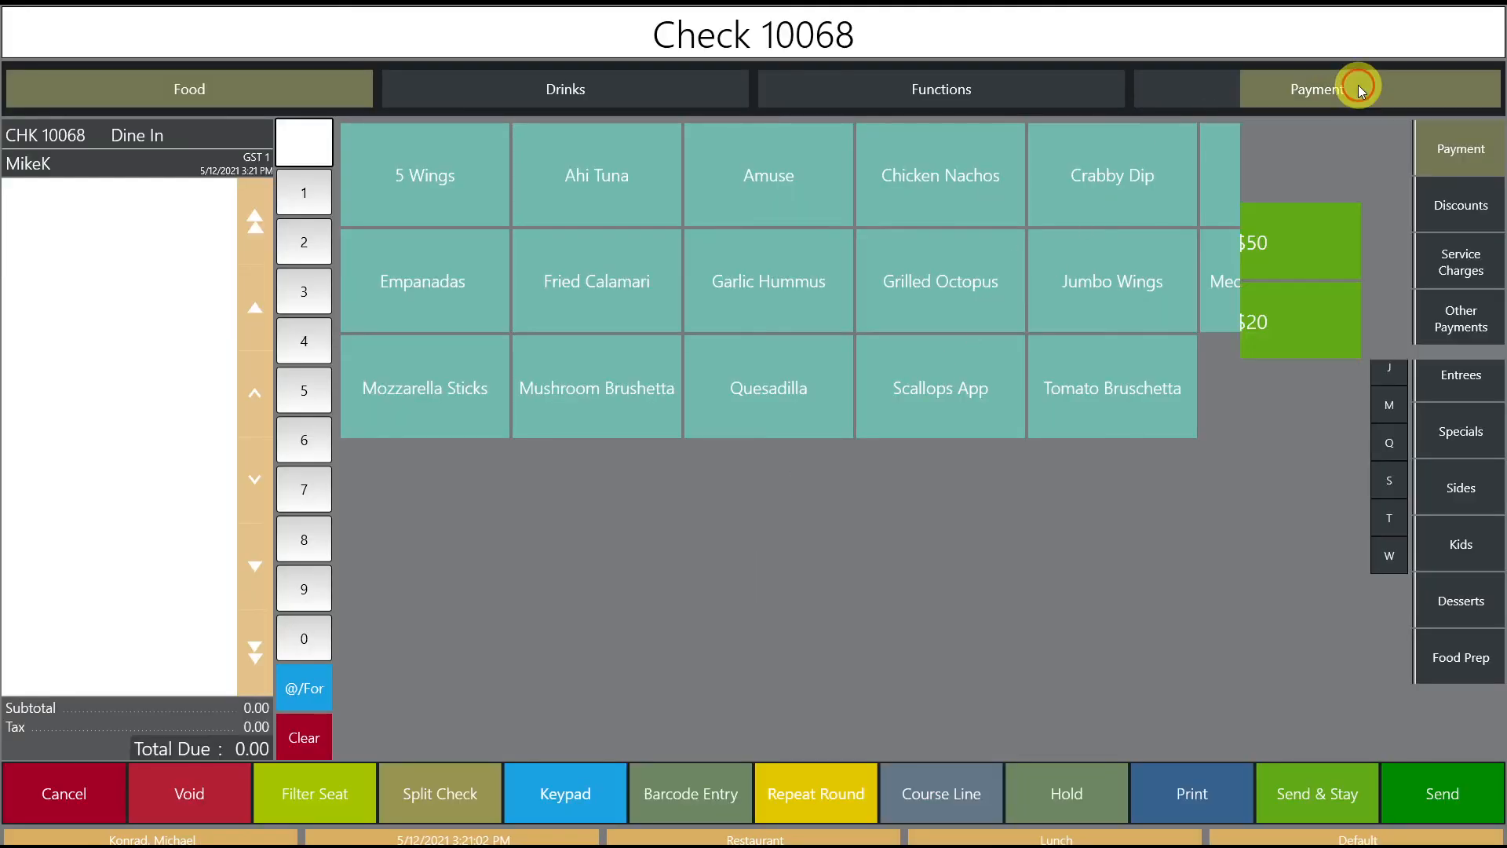
left_click(1452, 202)
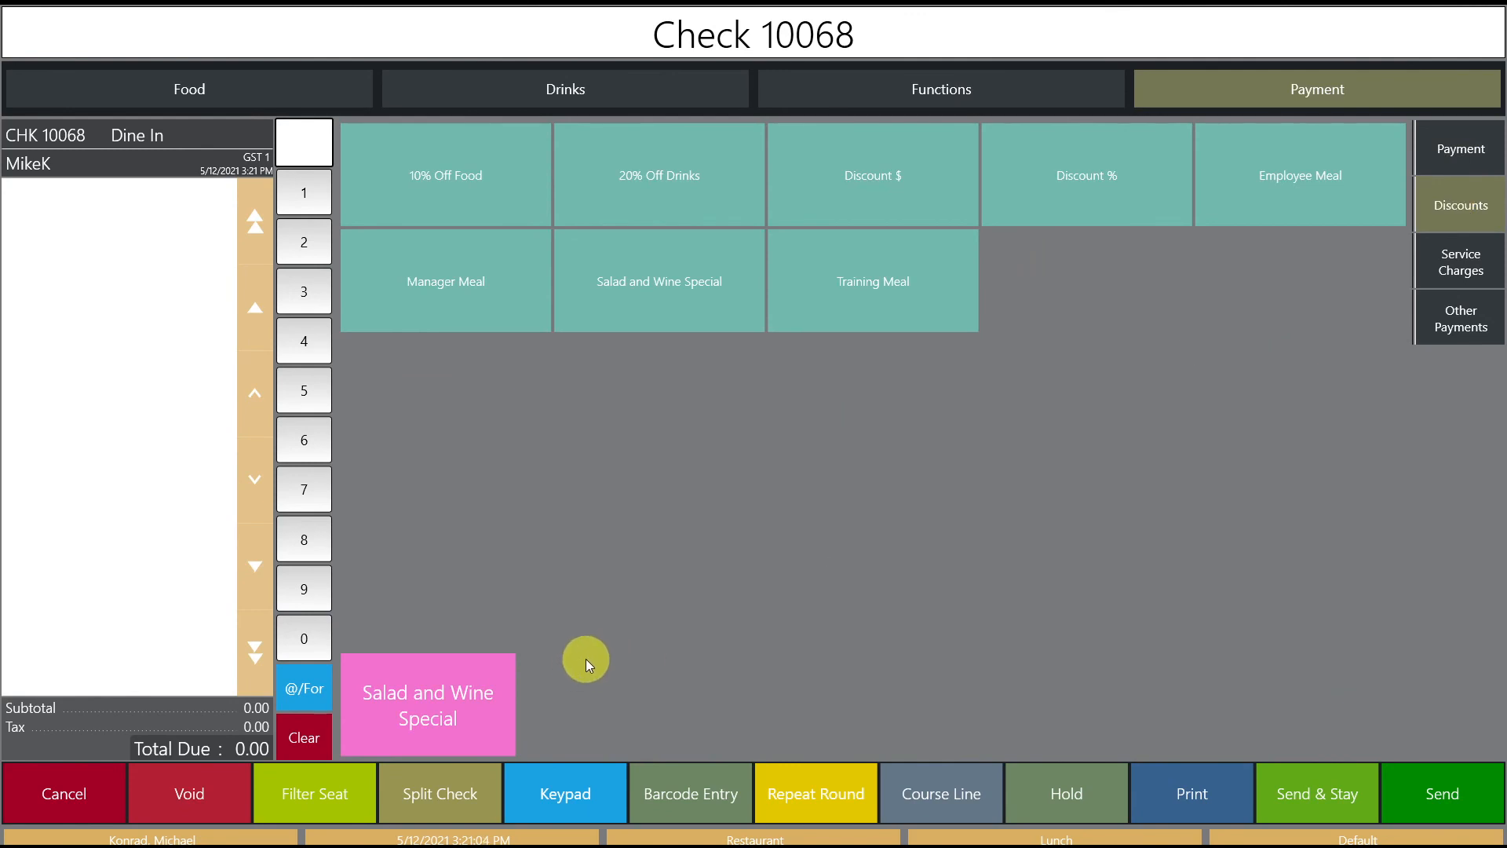